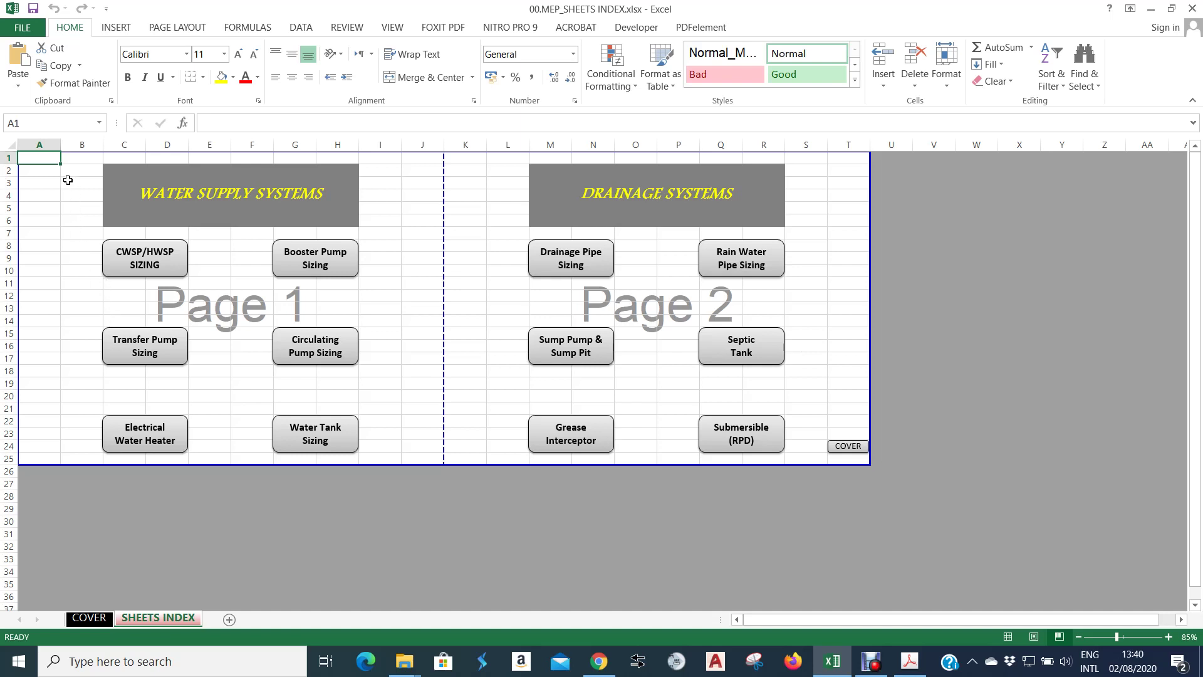
left_click_drag(42, 159, 413, 460)
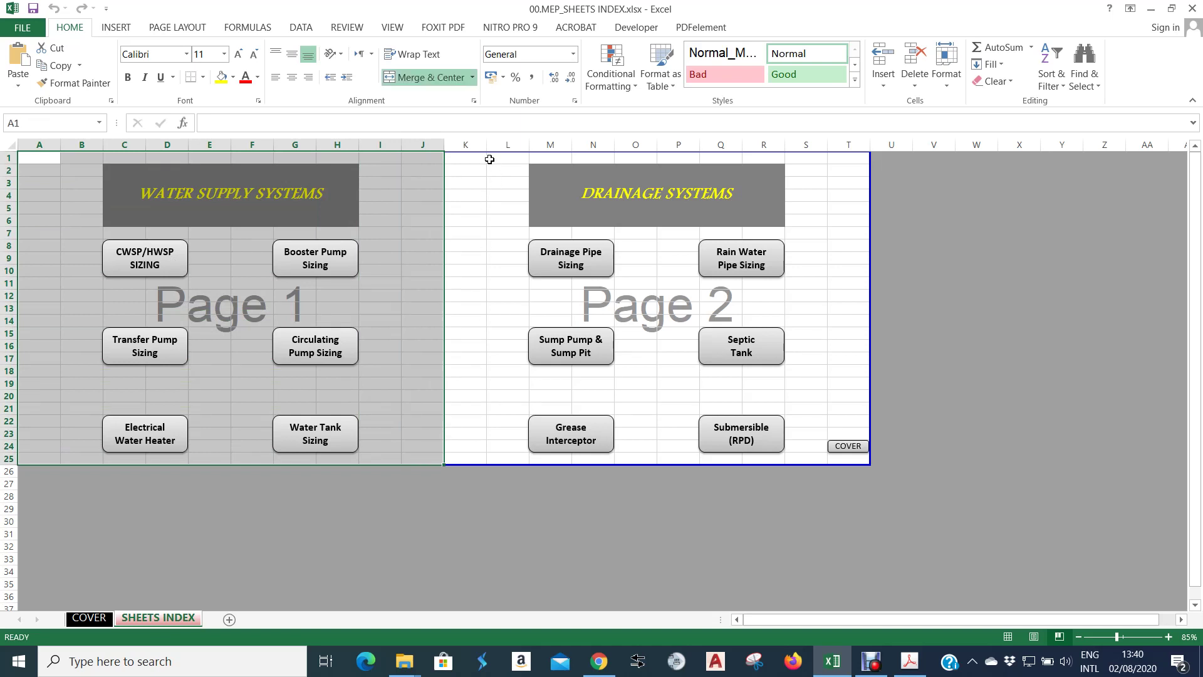
left_click(807, 258)
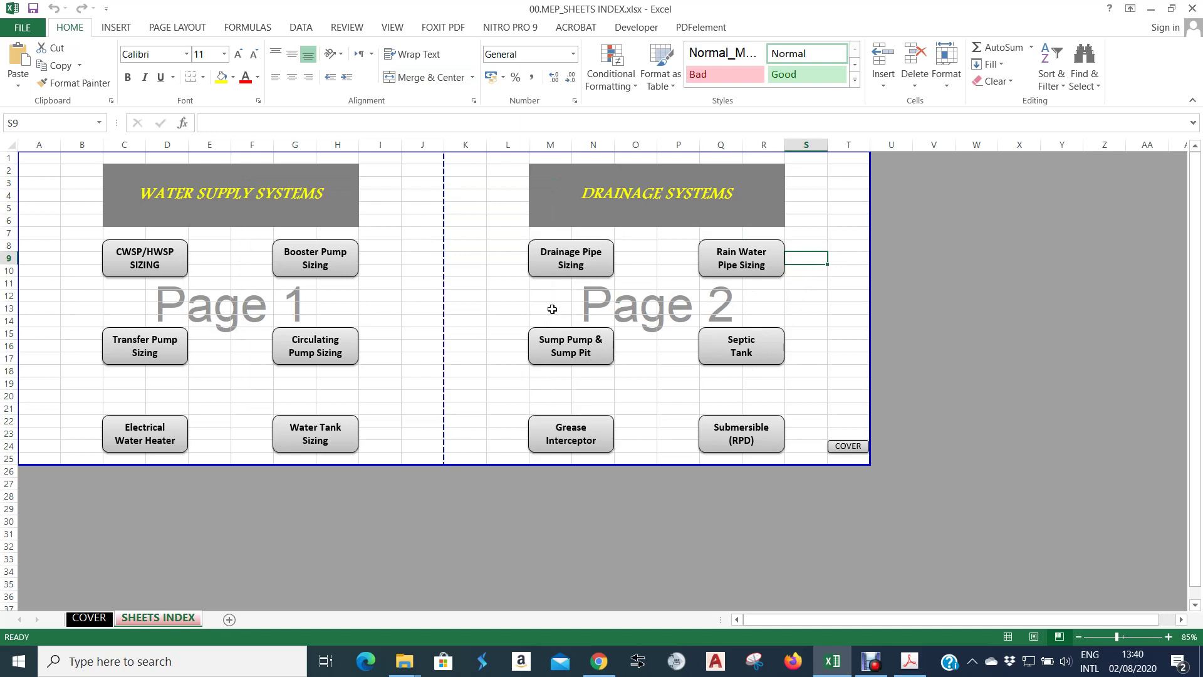
left_click_drag(504, 323, 622, 370)
left_click(634, 370)
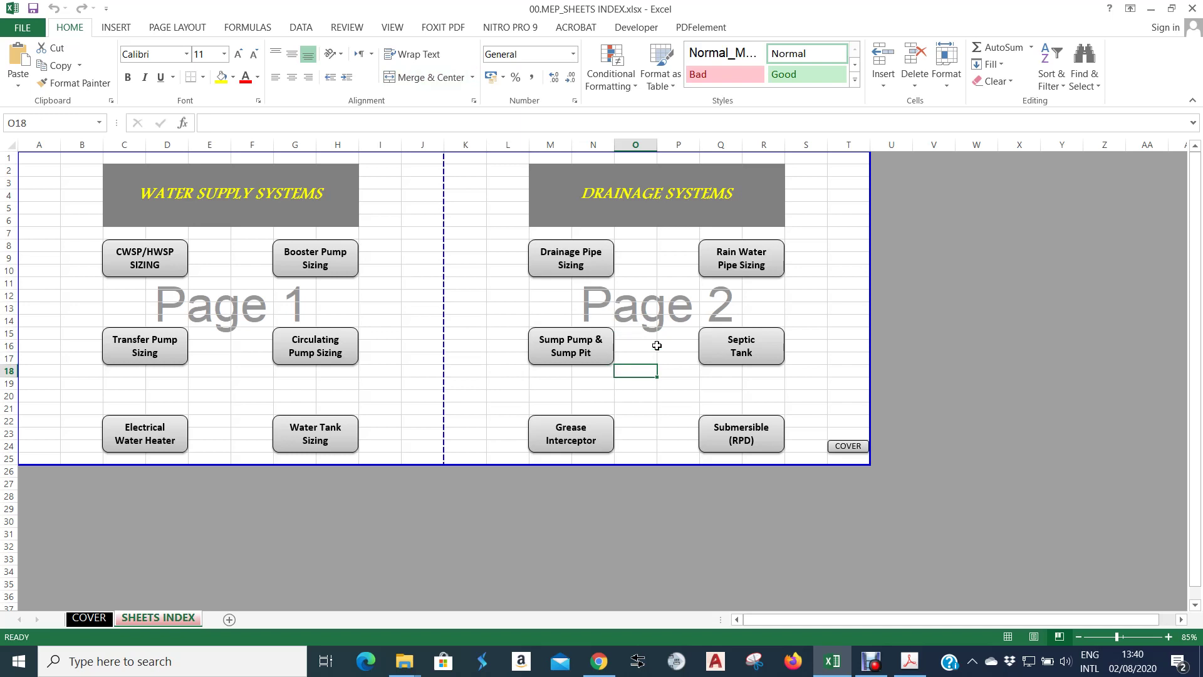
left_click(817, 260)
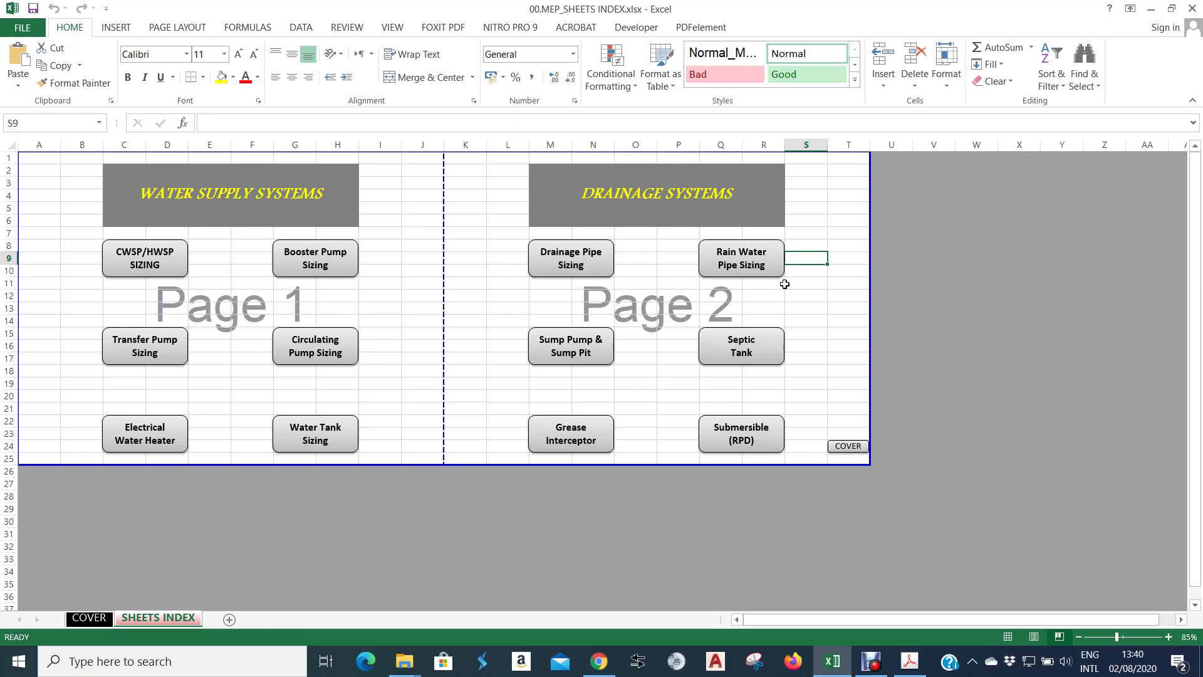
Open the Rain Water Pipe Sizing workbook from the sheets index without updating its external links, and view its cover contents.
left_click(740, 264)
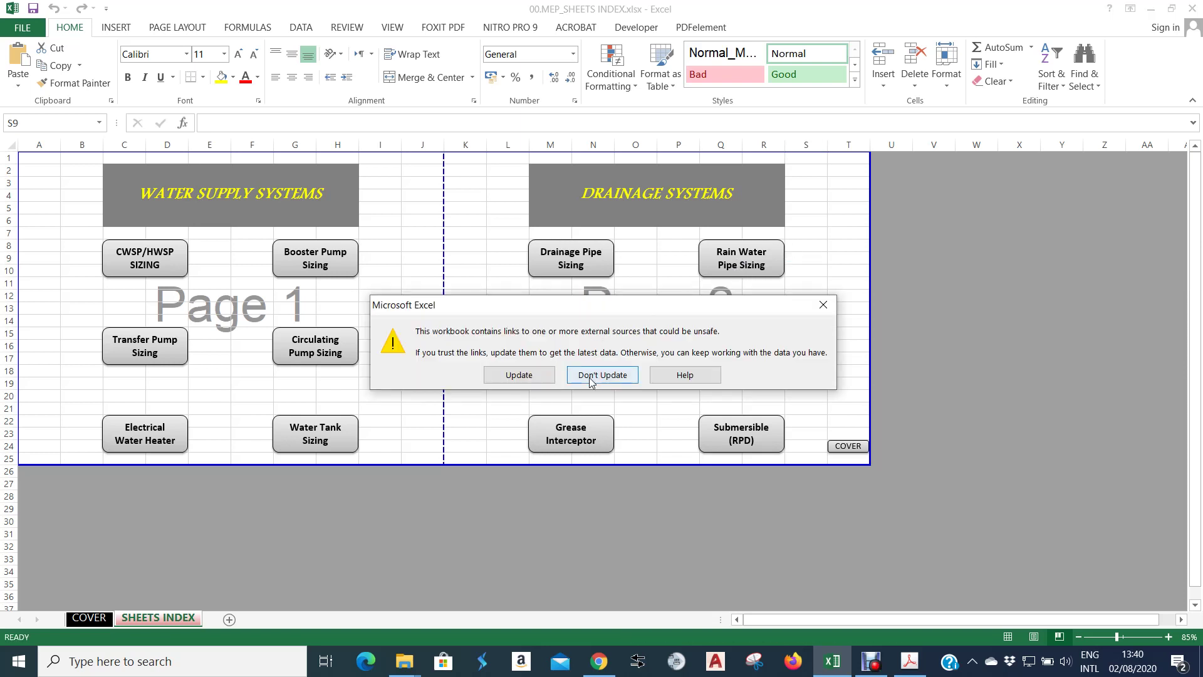
left_click(590, 376)
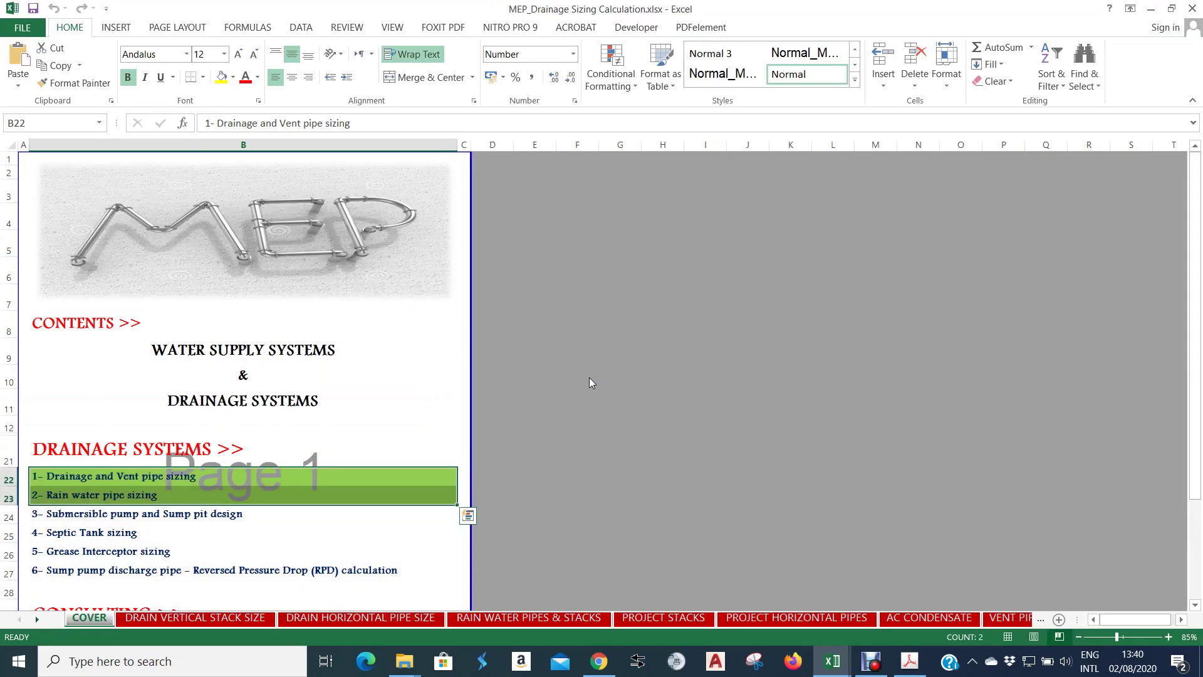
scroll(588, 379, "down", 4)
scroll(524, 397, "up", 4)
Look through the workbook's sheets from the cover as far as RAIN WATER DATA and back to the cover.
left_click(1041, 623)
left_click(1041, 623)
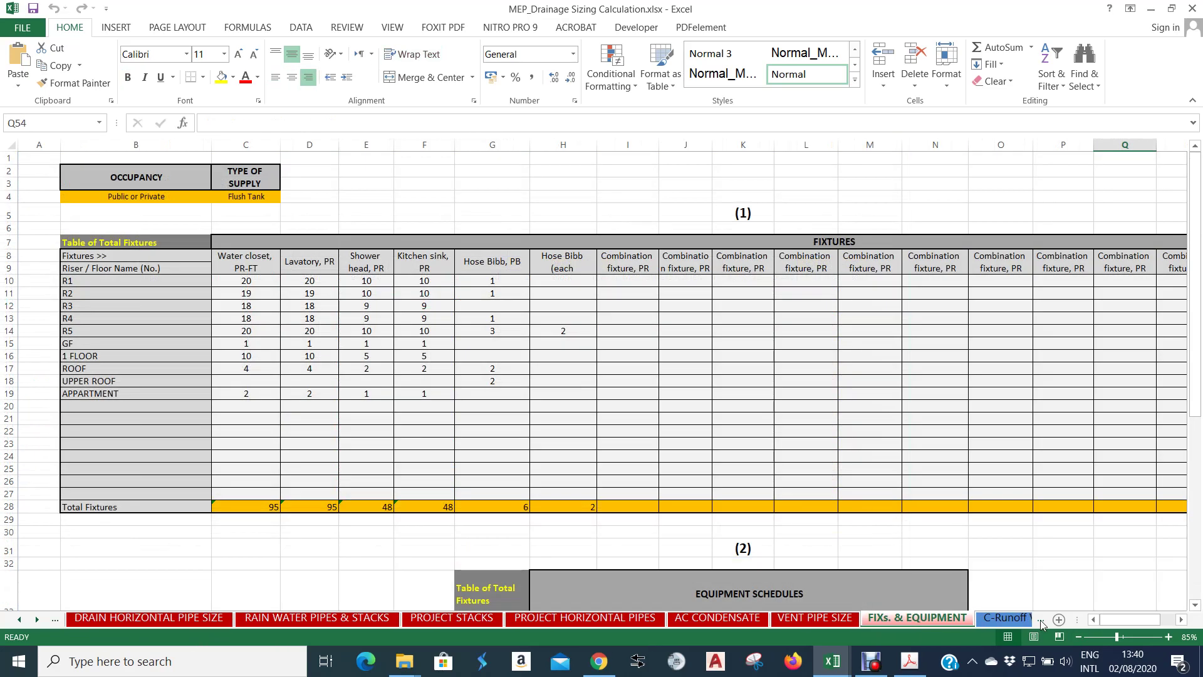
left_click(1041, 624)
left_click(1041, 623)
left_click(1041, 624)
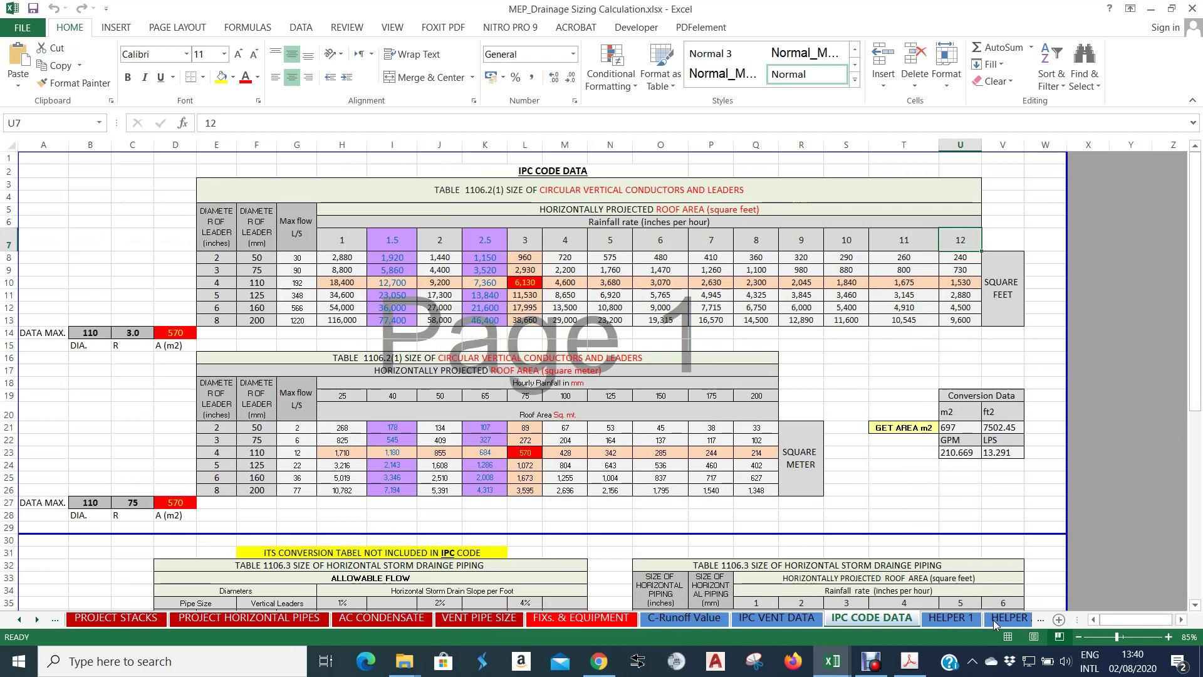
left_click(1041, 619)
left_click(1041, 619)
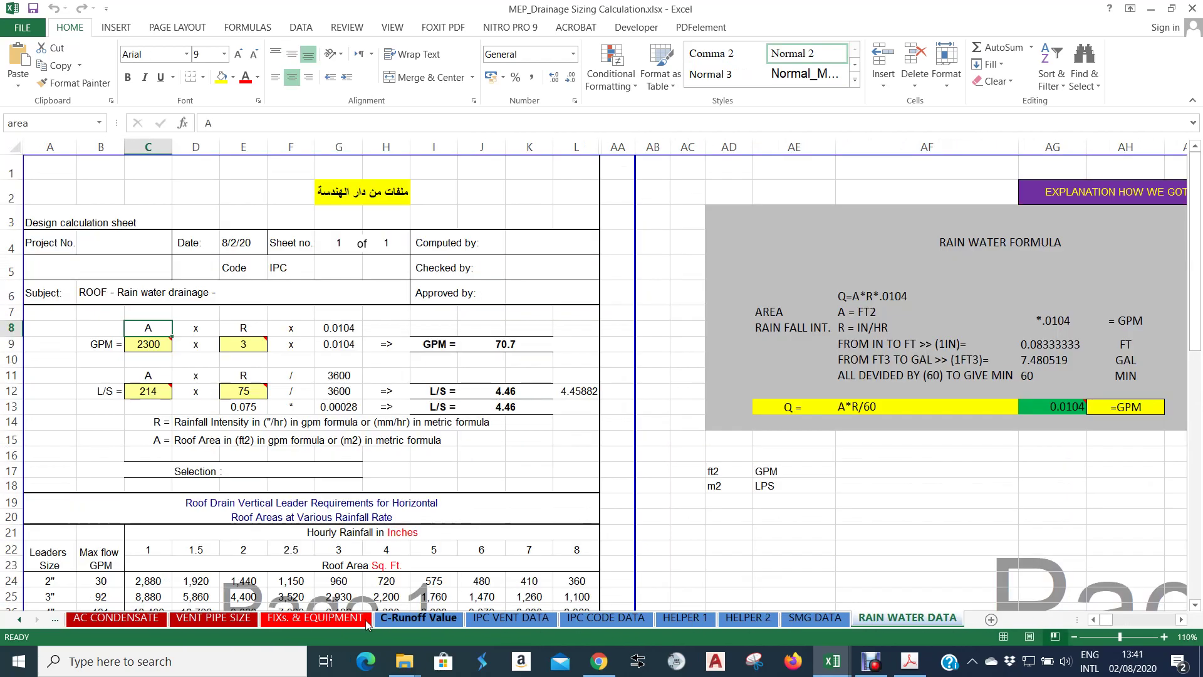
left_click(56, 620)
left_click(56, 621)
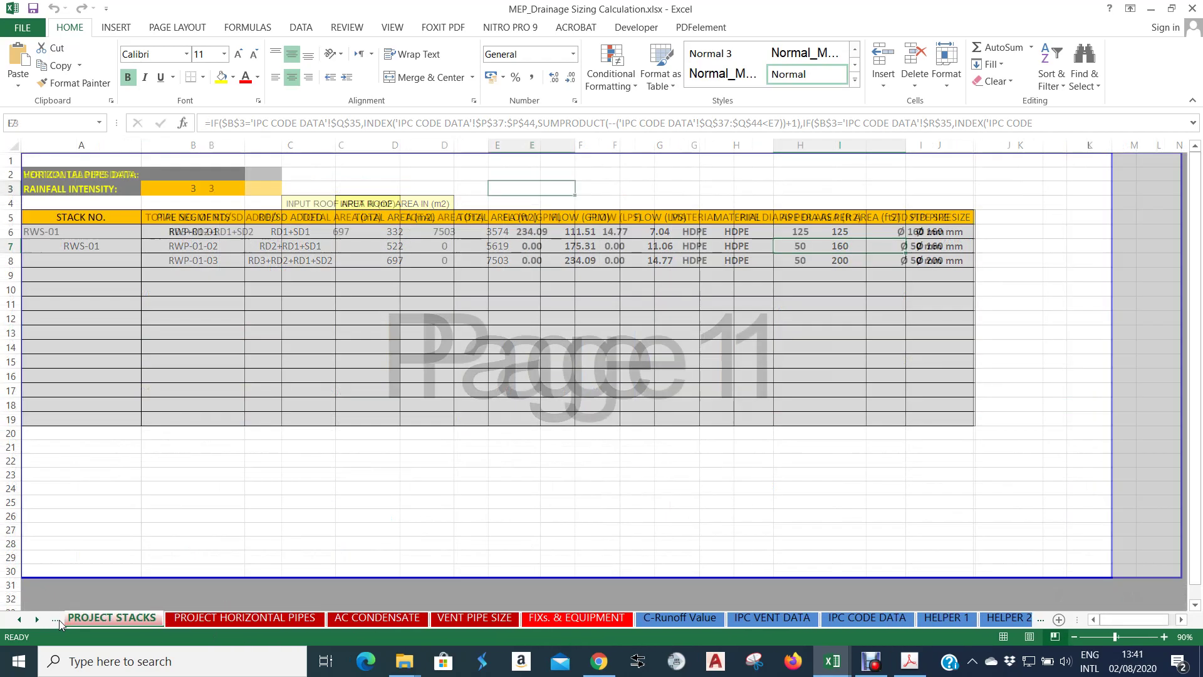
left_click(56, 620)
left_click(57, 620)
left_click(56, 620)
left_click(56, 620)
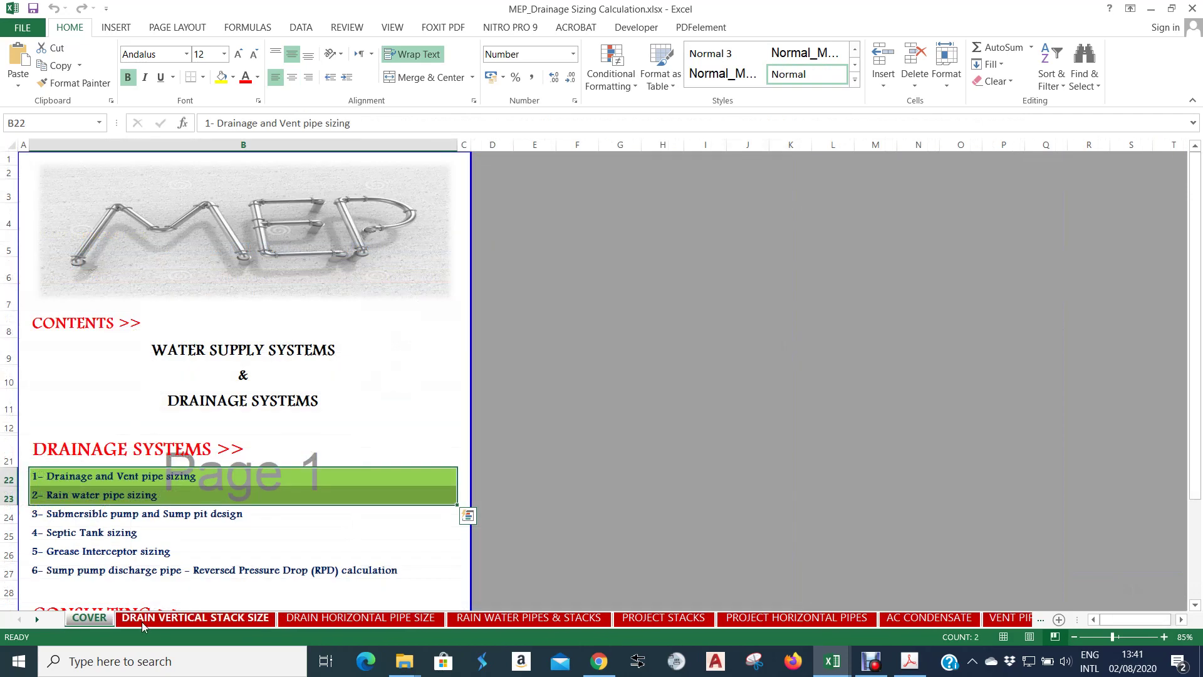
Review the DRAIN VERTICAL STACK SIZE, DRAIN HORIZONTAL PIPE SIZE and RAIN WATER PIPES & STACKS sheets.
left_click(144, 623)
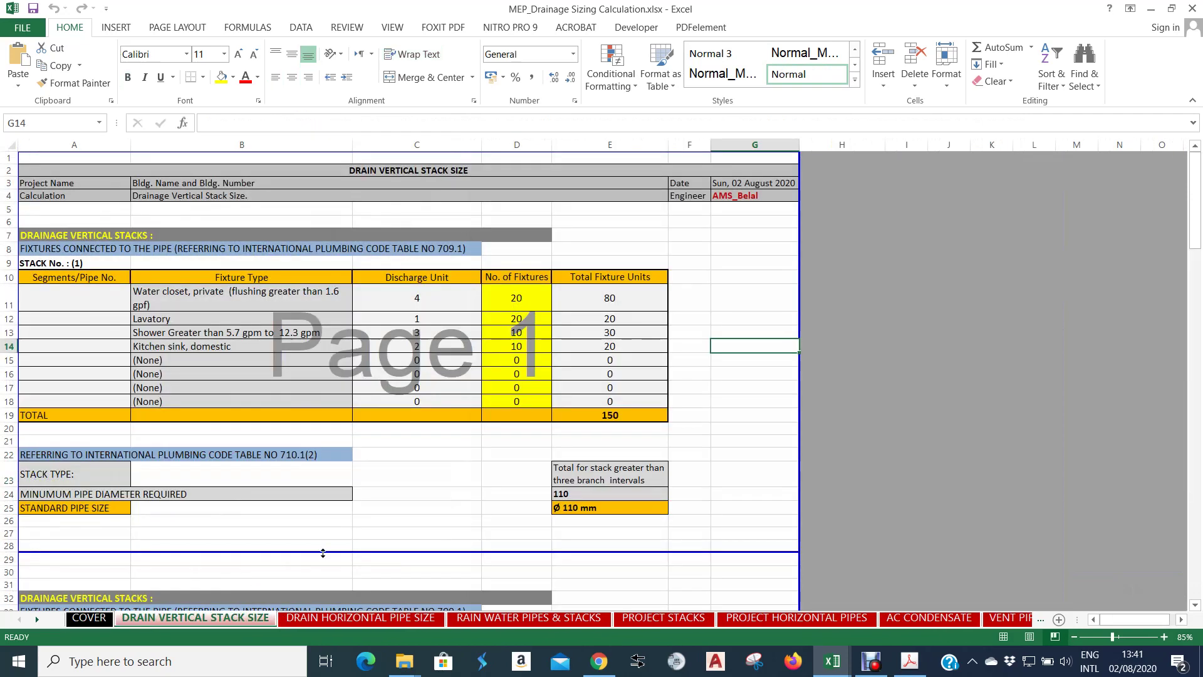
left_click(747, 470)
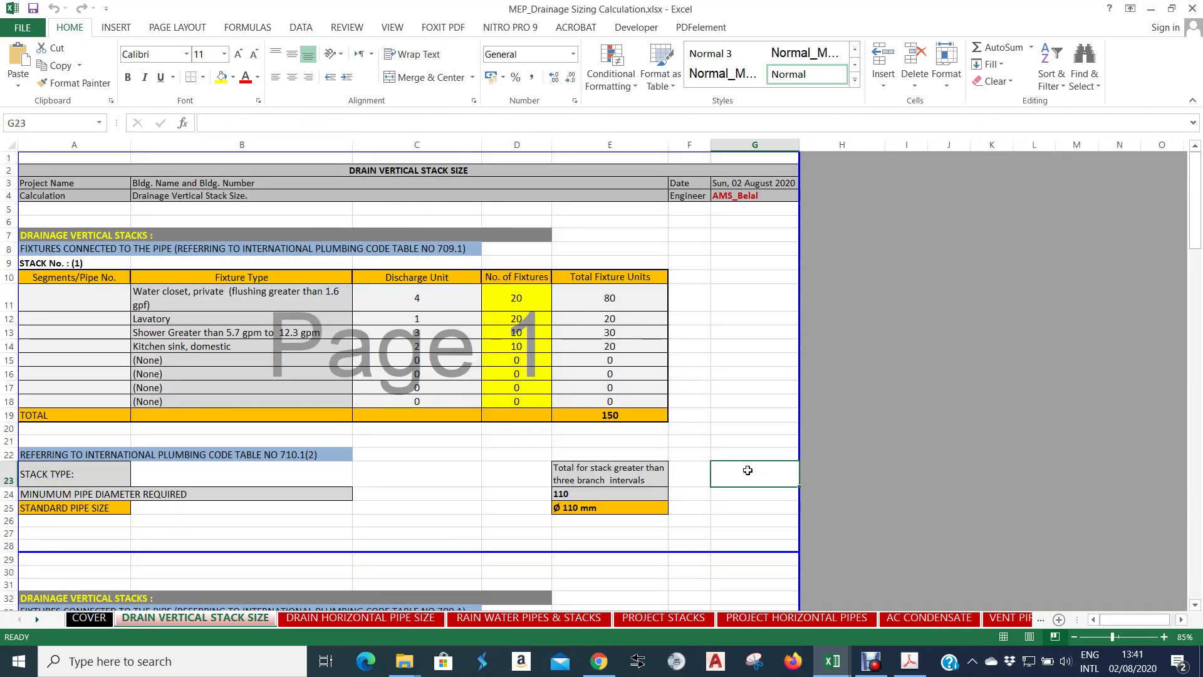
left_click(393, 619)
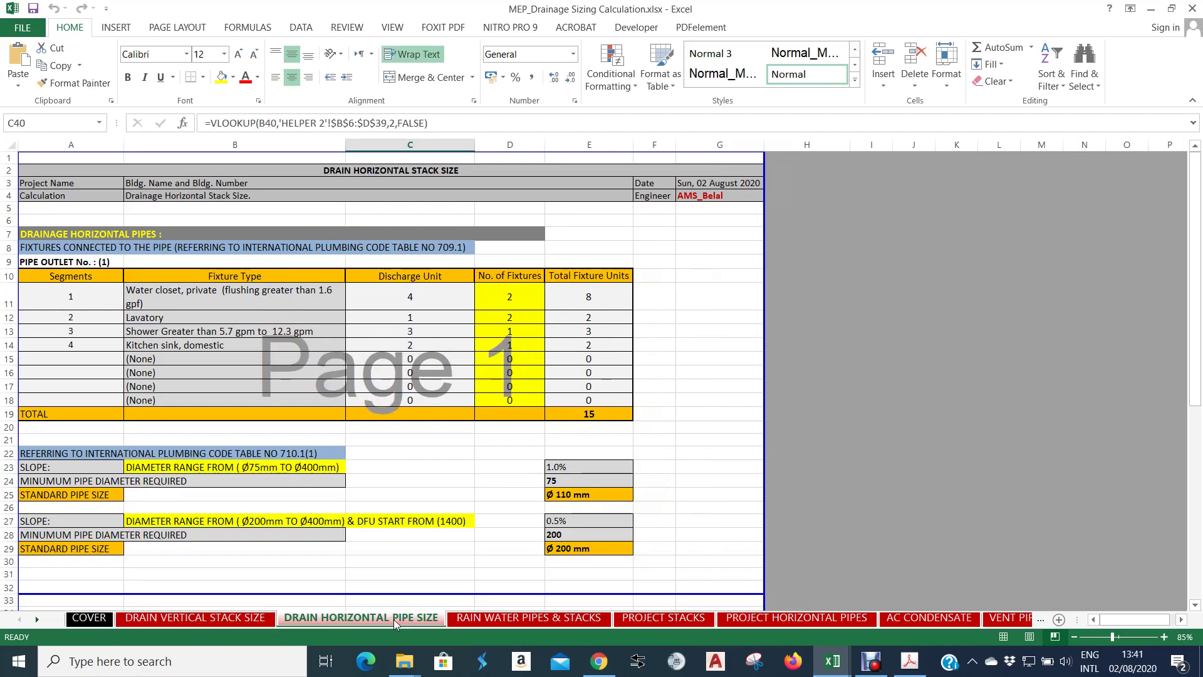
left_click(506, 619)
scroll(355, 299, "down", 3)
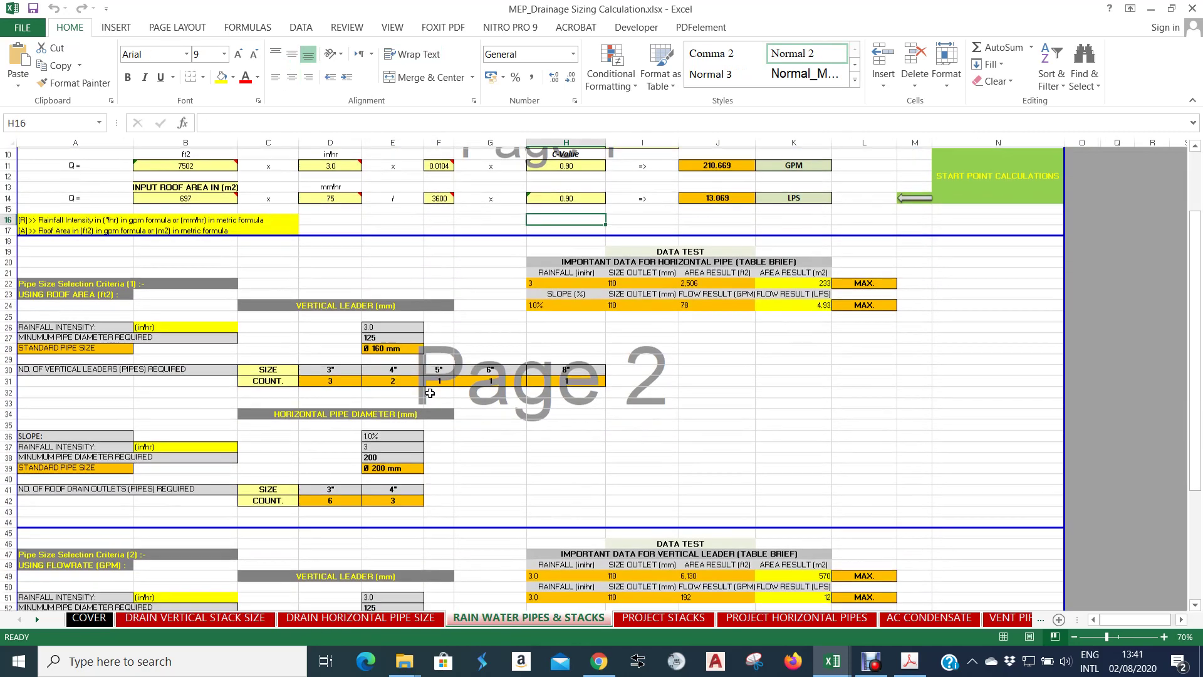
left_click(355, 304)
left_click(334, 412)
scroll(466, 474, "down", 1)
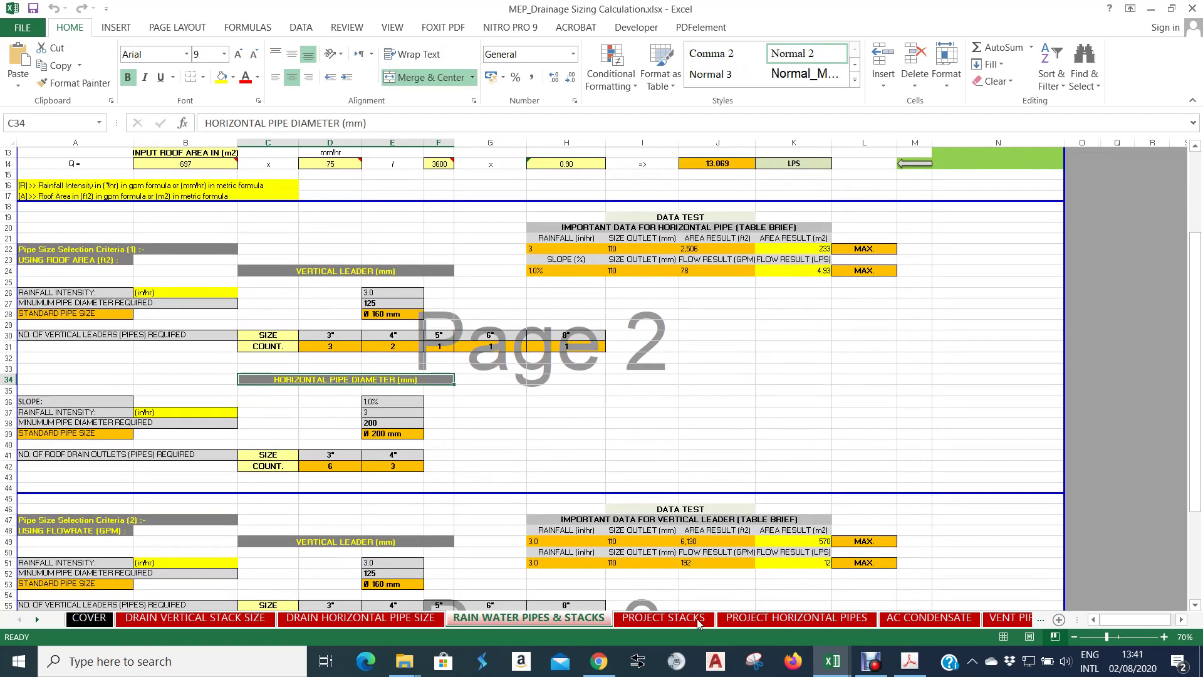
Review the PROJECT STACKS, AC CONDENSATE, VENT PIPE SIZE and FIXs. & EQUIPMENT sheets and return to the cover.
left_click(695, 619)
left_click(919, 619)
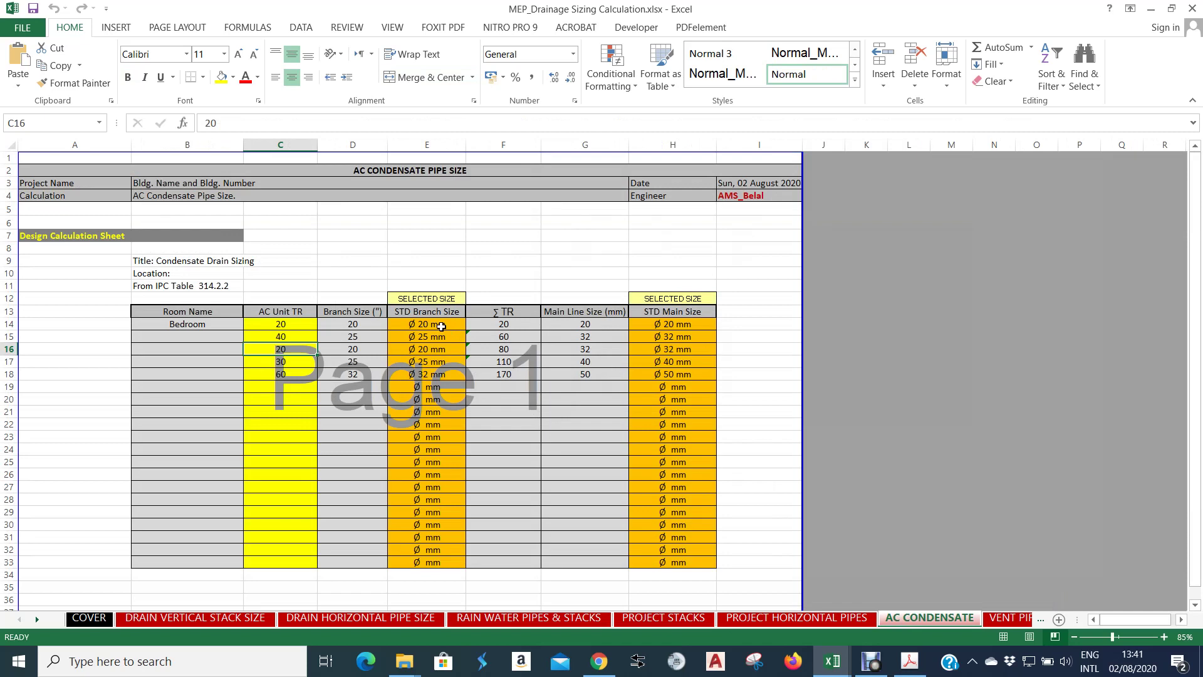
left_click(1009, 617)
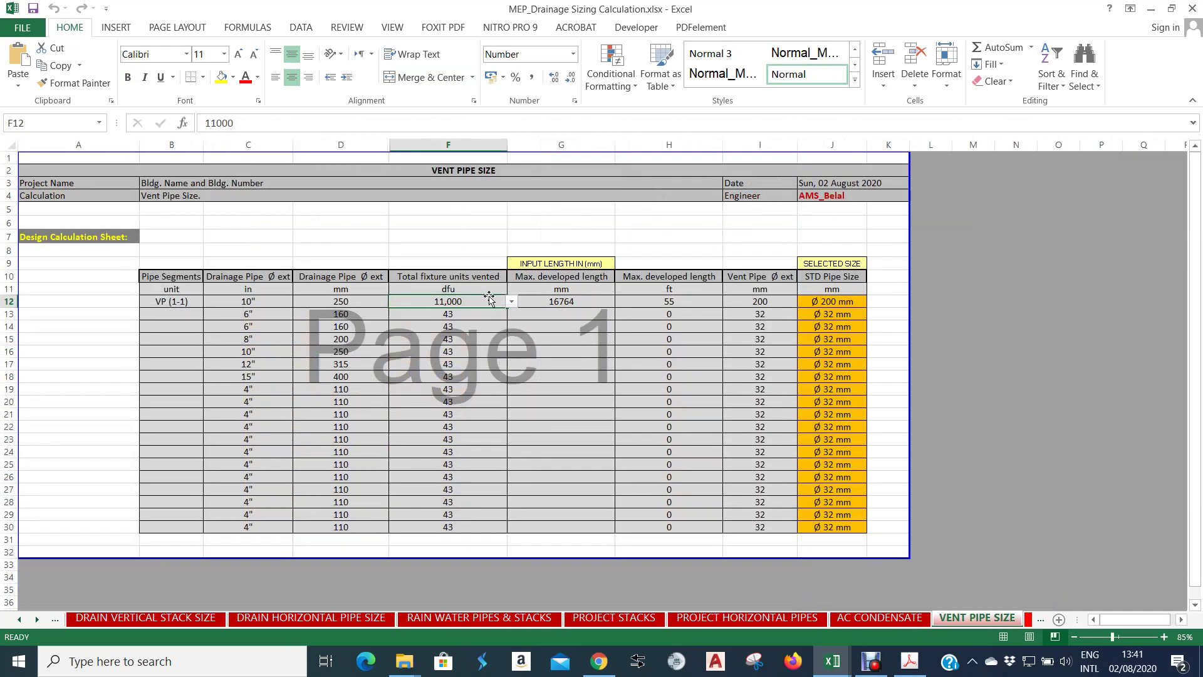
left_click(1026, 622)
scroll(409, 617, "down", 1)
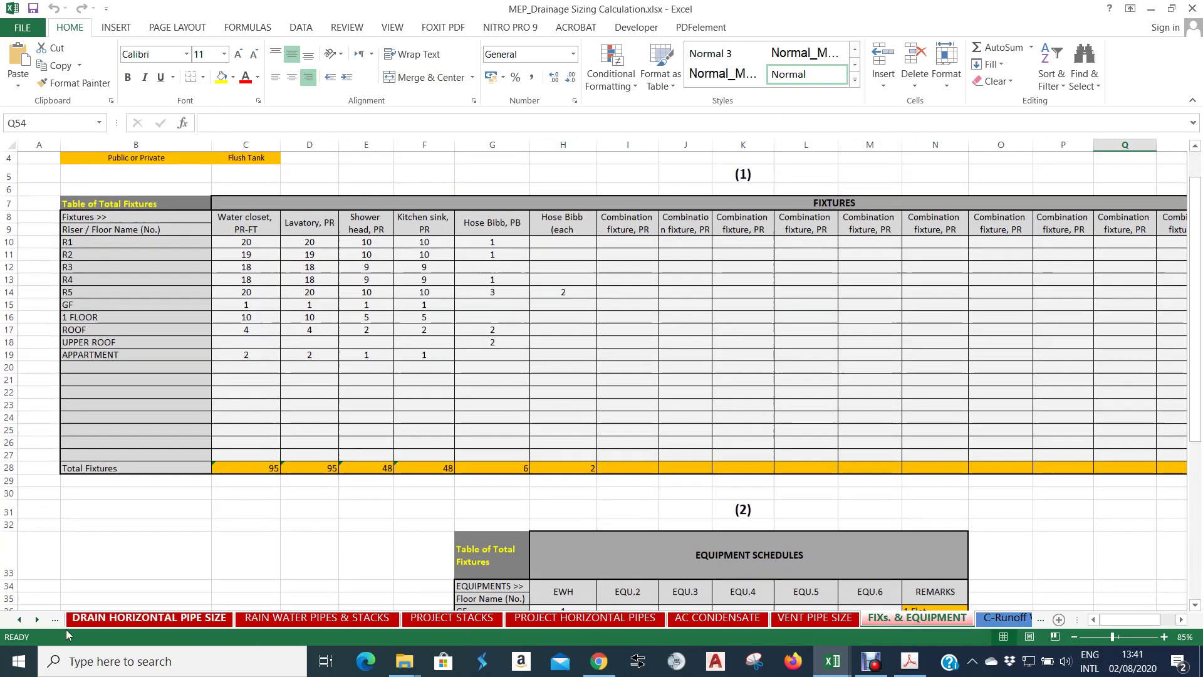
left_click(55, 619)
left_click(94, 619)
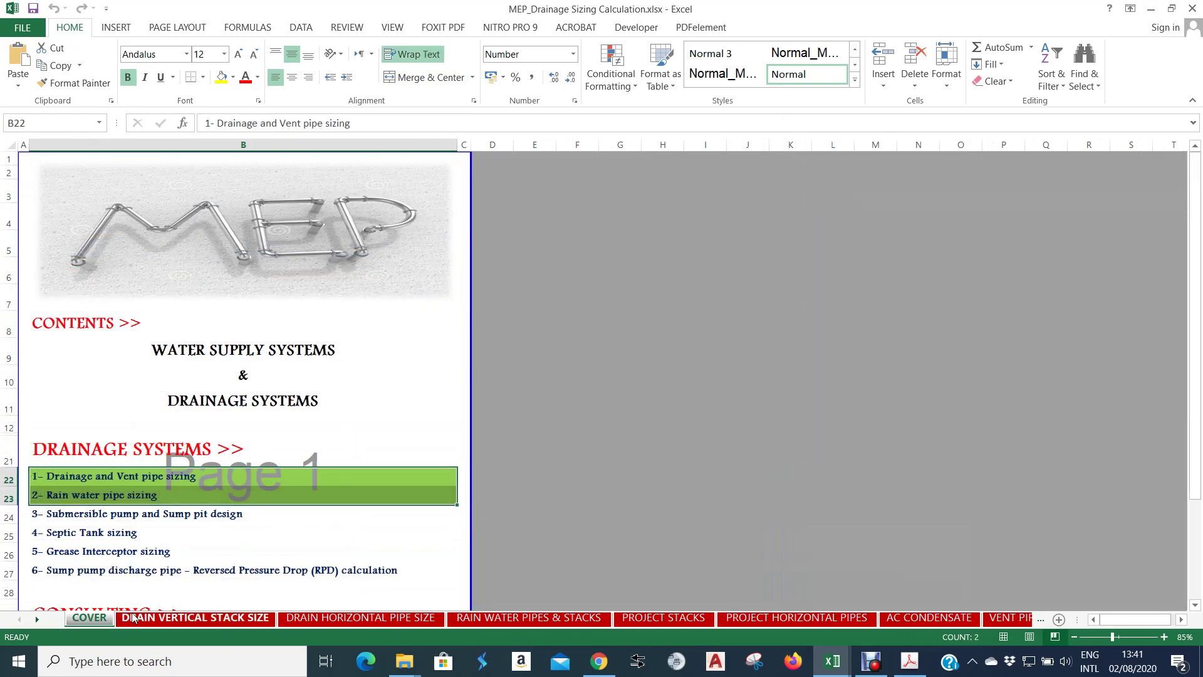
Open the DRAIN VERTICAL STACK SIZE sheet and examine the fixture table and pipe size section for stack 1.
left_click(187, 618)
left_click(697, 476)
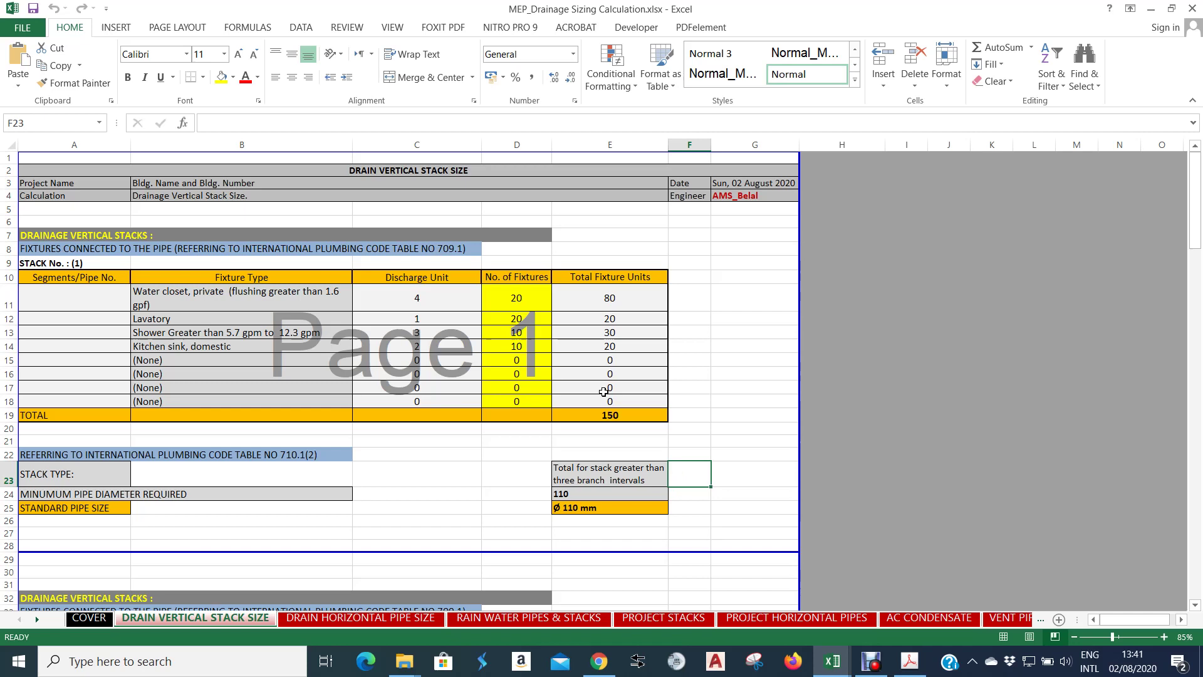
left_click(739, 349)
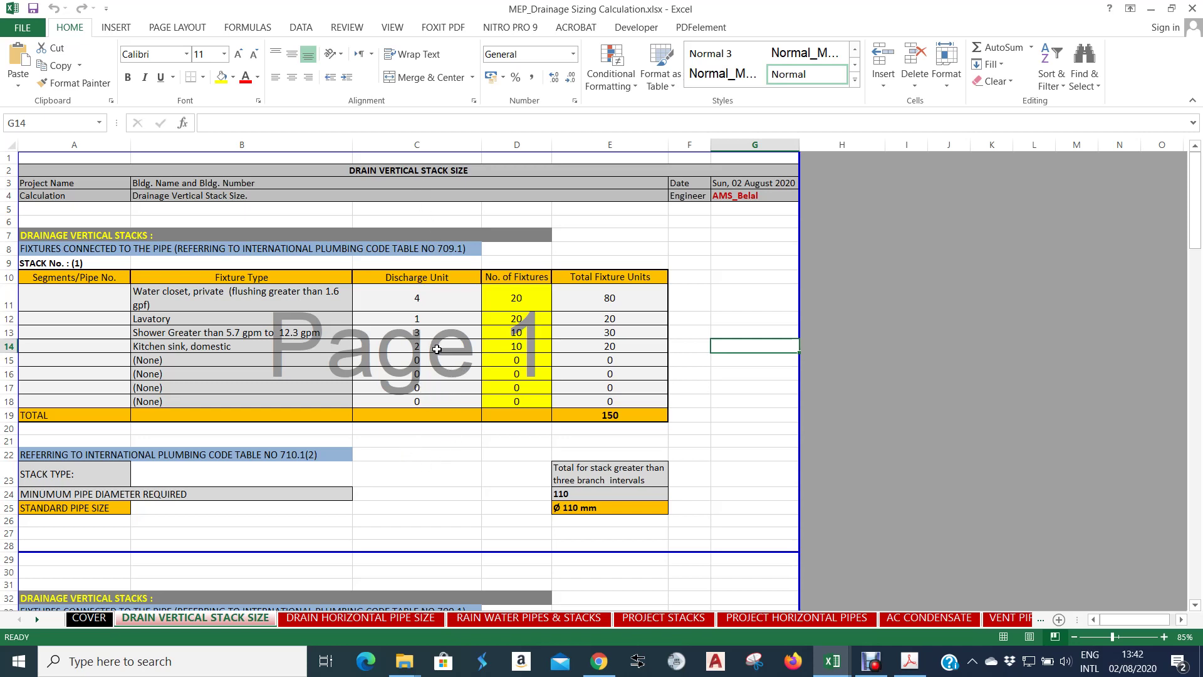
scroll(437, 346, "down", 1)
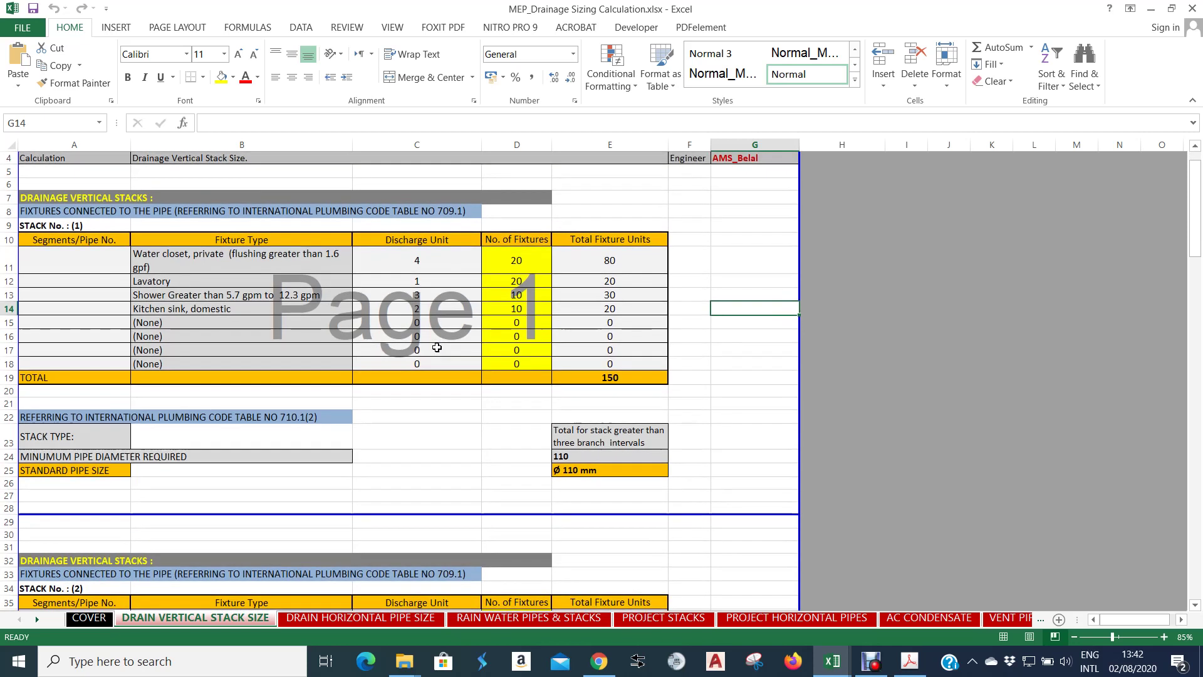
left_click(311, 266)
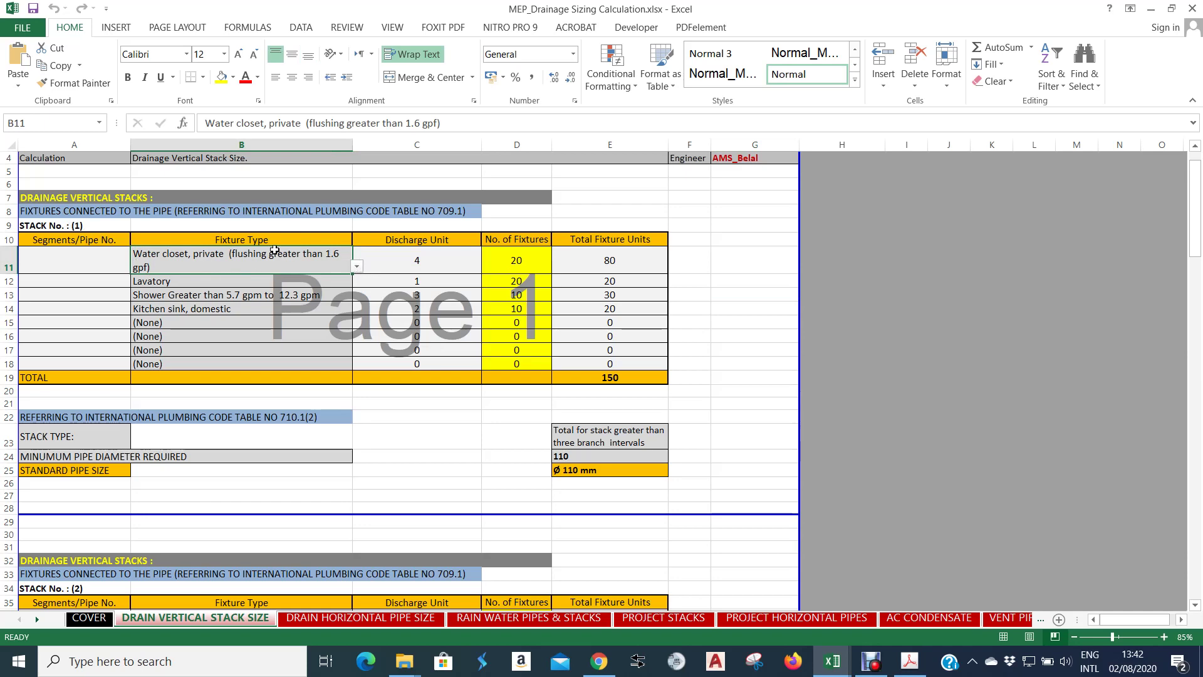
scroll(138, 266, "up", 1)
left_click(101, 265)
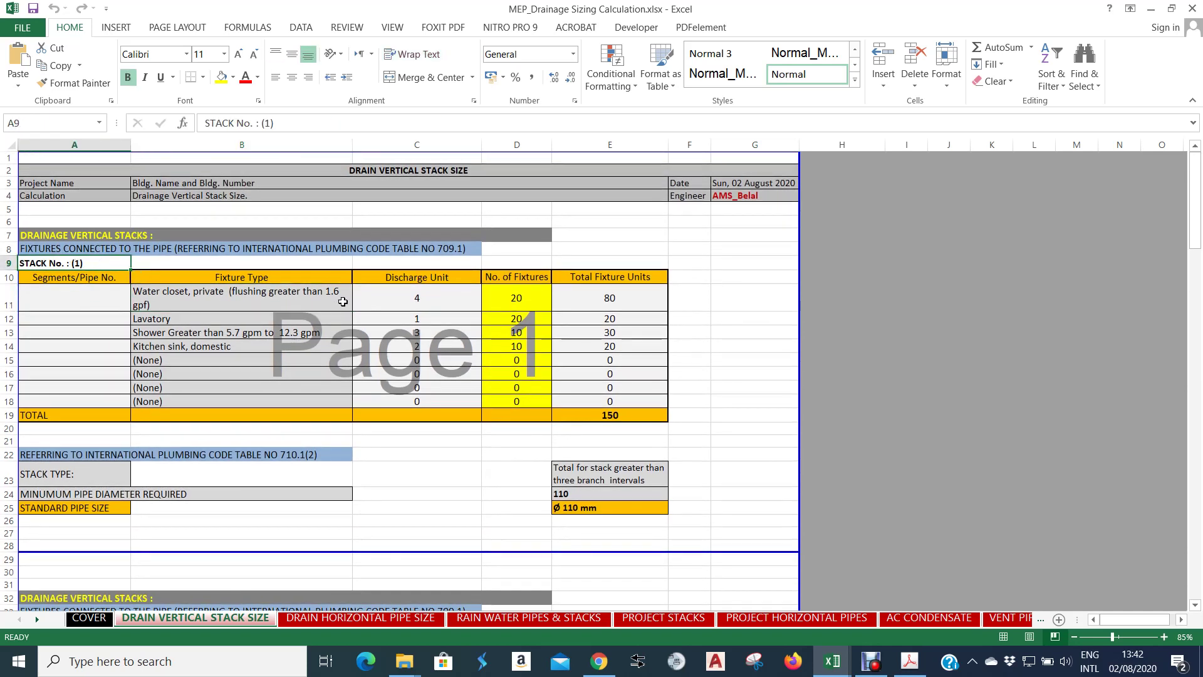
View the available fixture types for the water closet row of stack 1 without changing the selection.
left_click(320, 300)
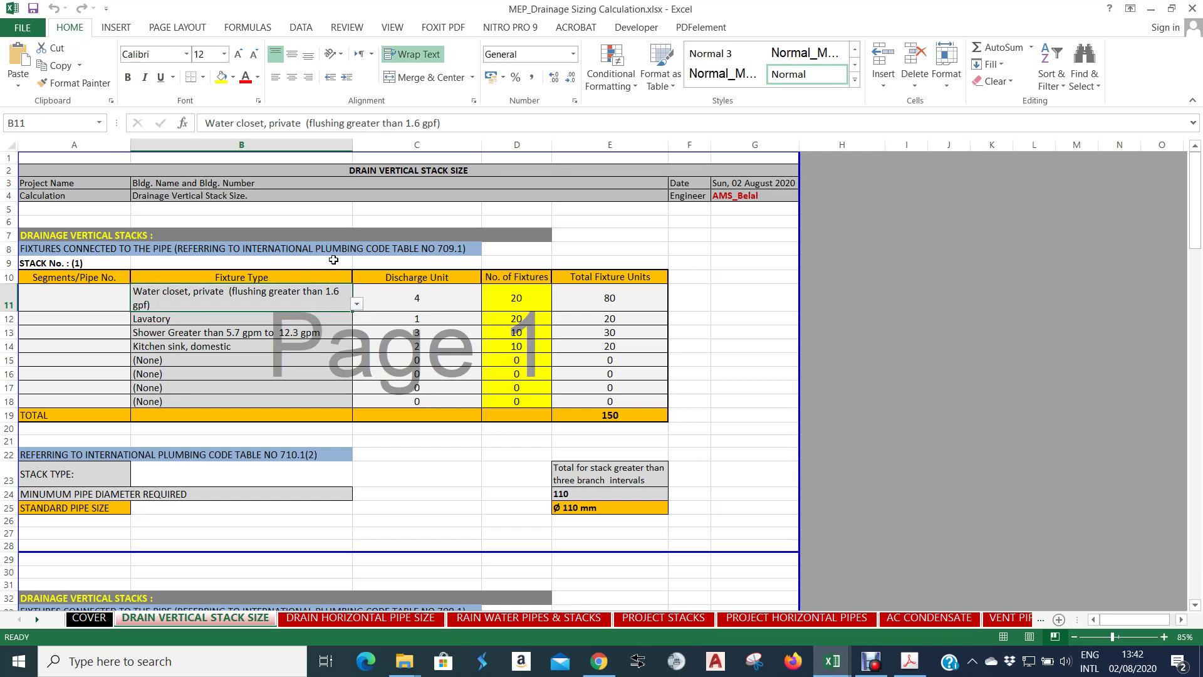
left_click(359, 306)
scroll(361, 330, "up", 10)
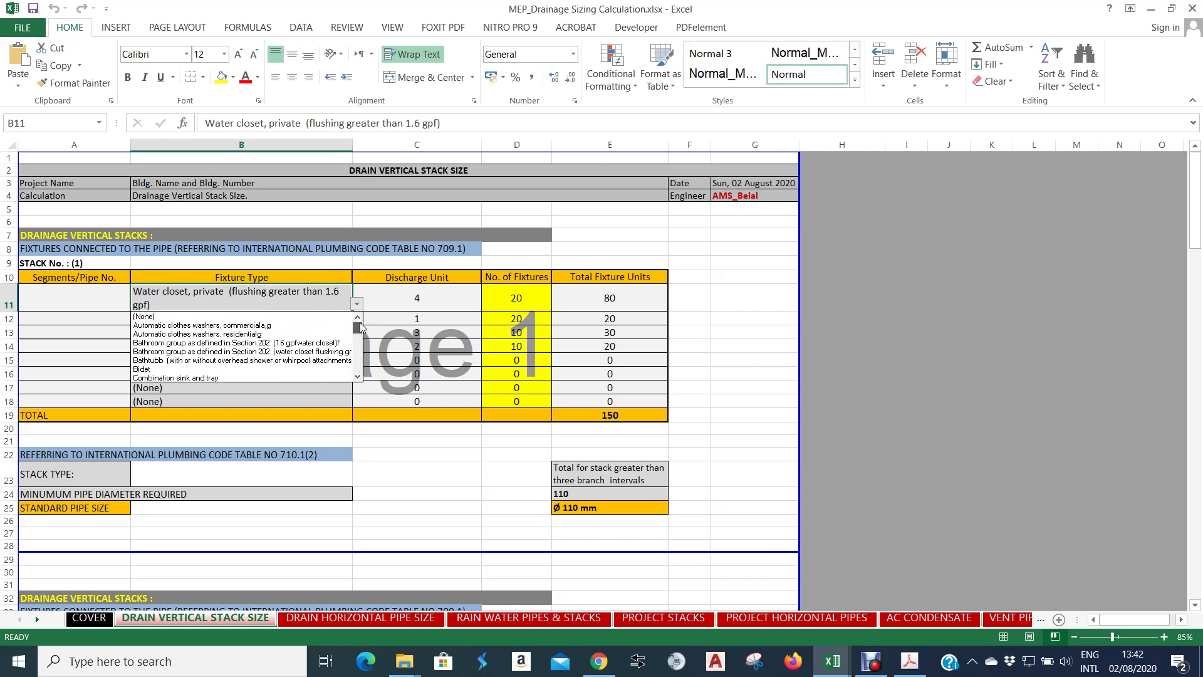
scroll(262, 343, "up", 1)
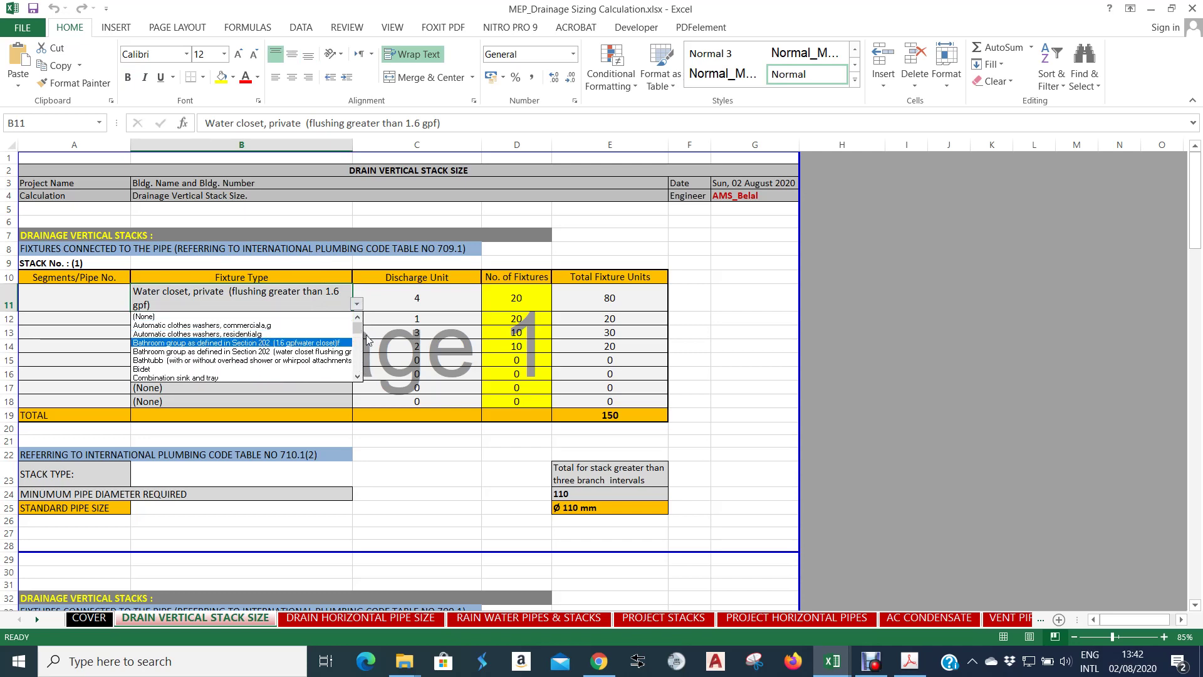
key("Escape")
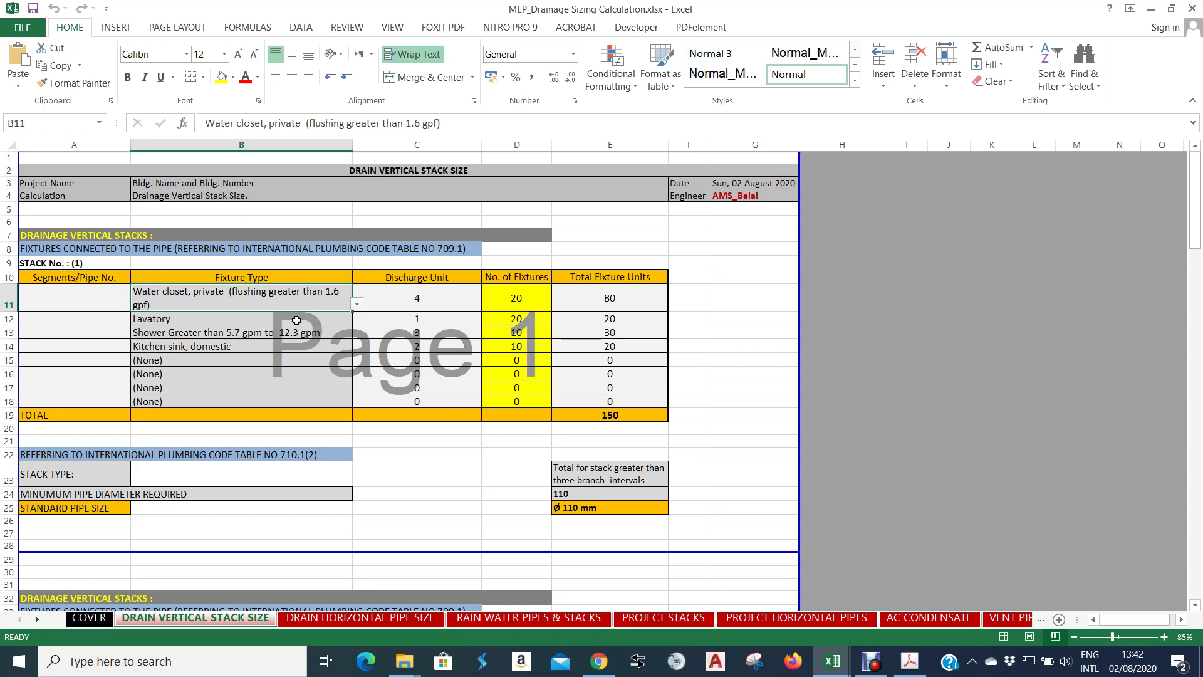
Examine the fixture types, discharge units and numbers of fixtures in the first four rows of stack 1.
left_click(296, 320)
left_click(299, 333)
left_click(307, 345)
left_click_drag(426, 294, 431, 347)
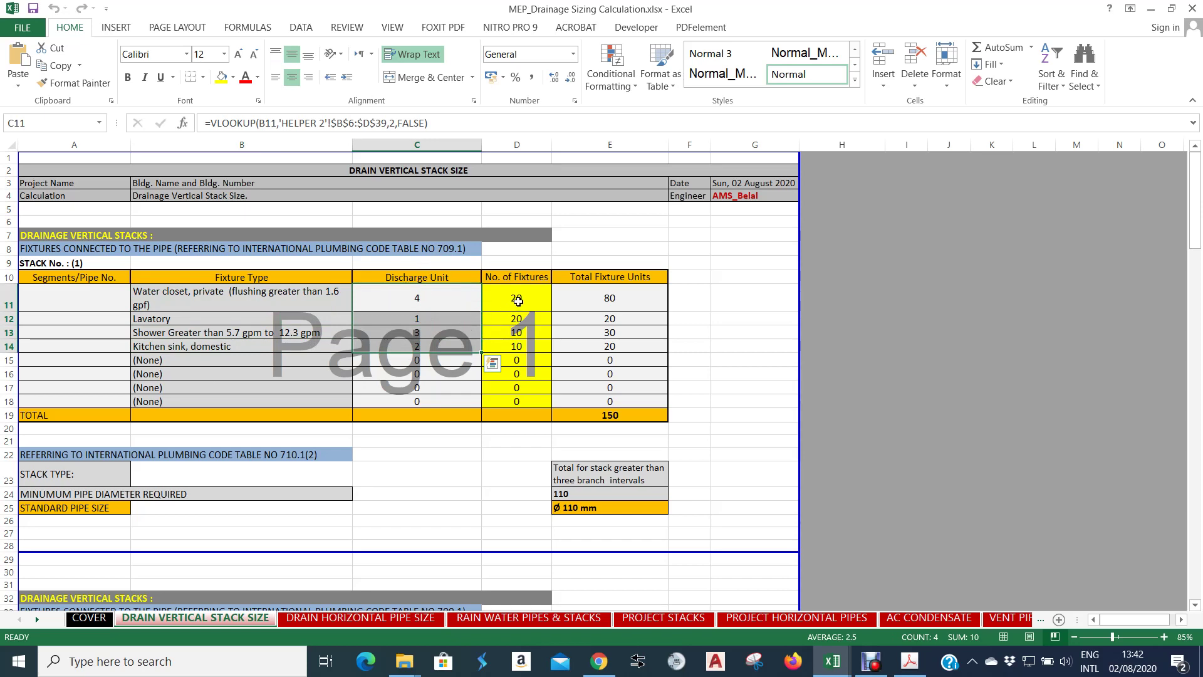
left_click(414, 291)
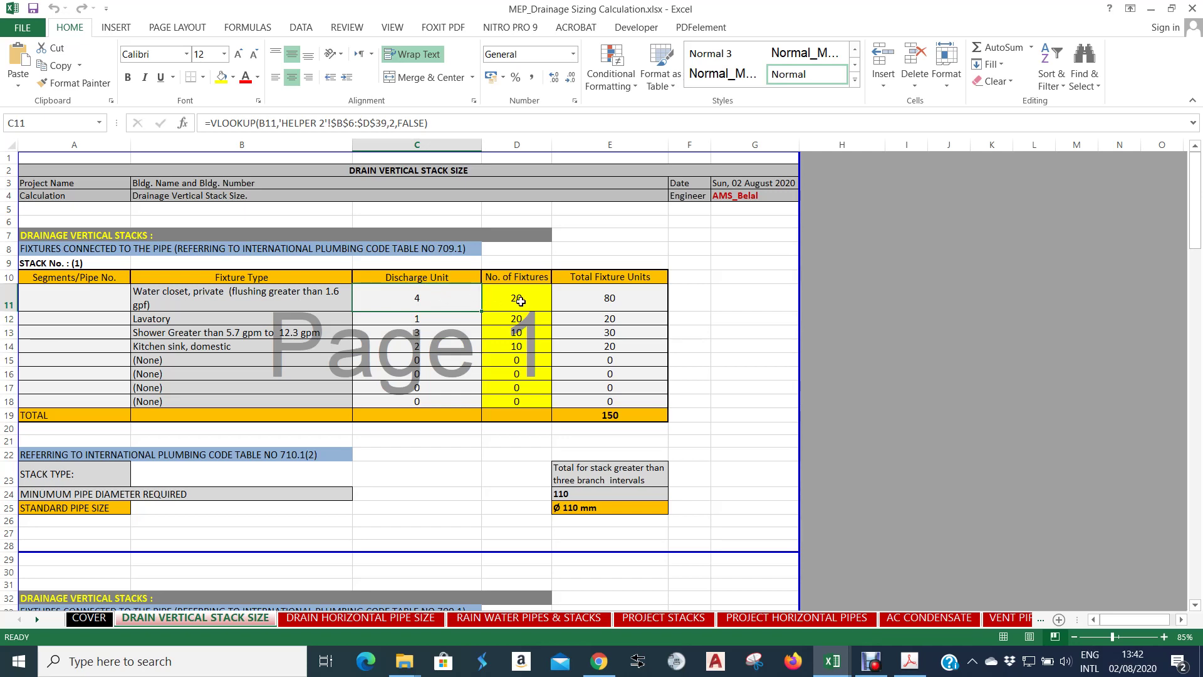
left_click_drag(520, 301, 525, 346)
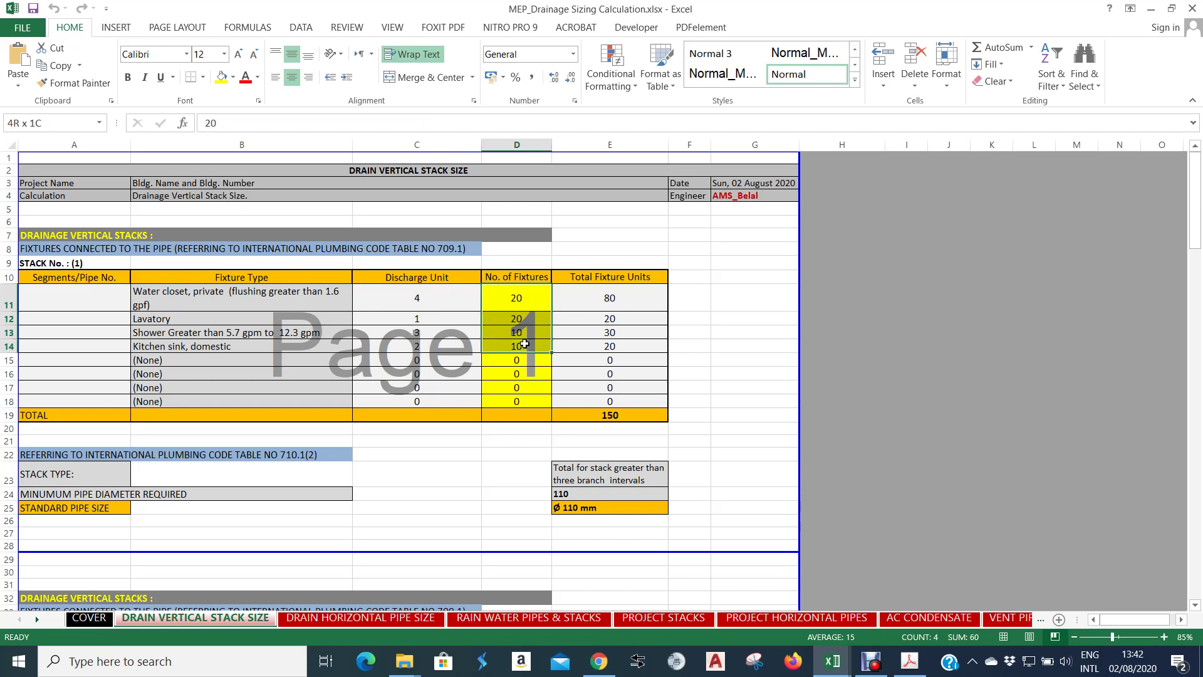
left_click(506, 299)
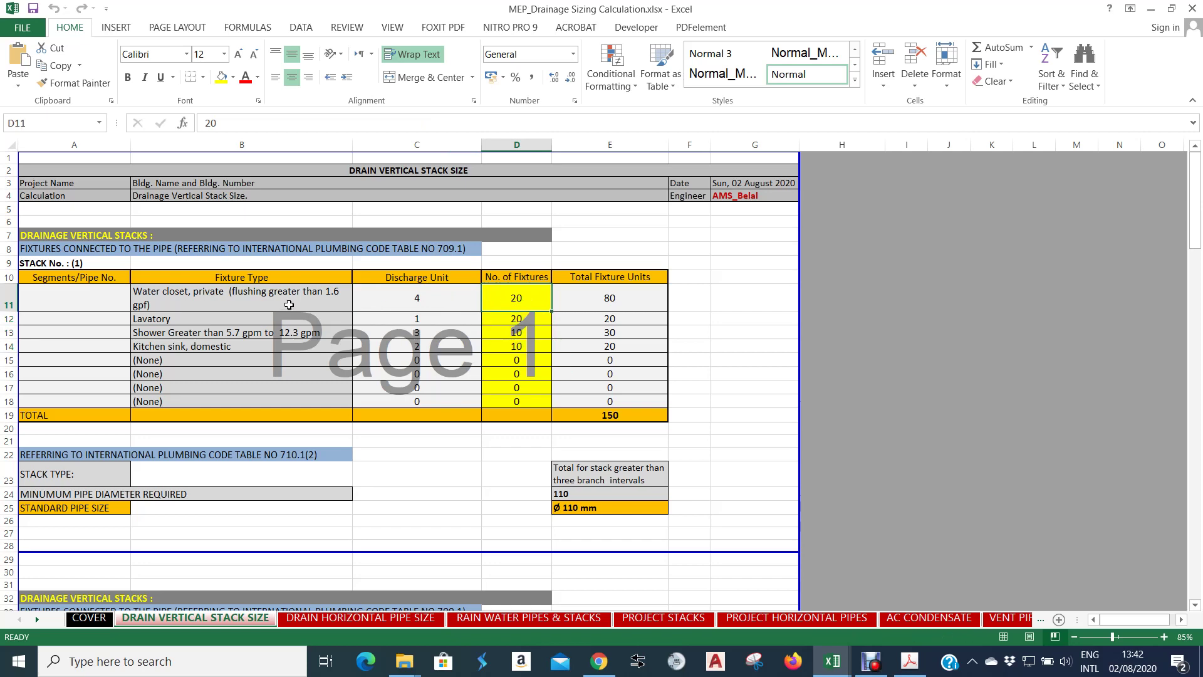
Check the lavatory, shower and kitchen sink fixture types and view the options for the kitchen sink row.
left_click(252, 321)
left_click(199, 334)
left_click(226, 347)
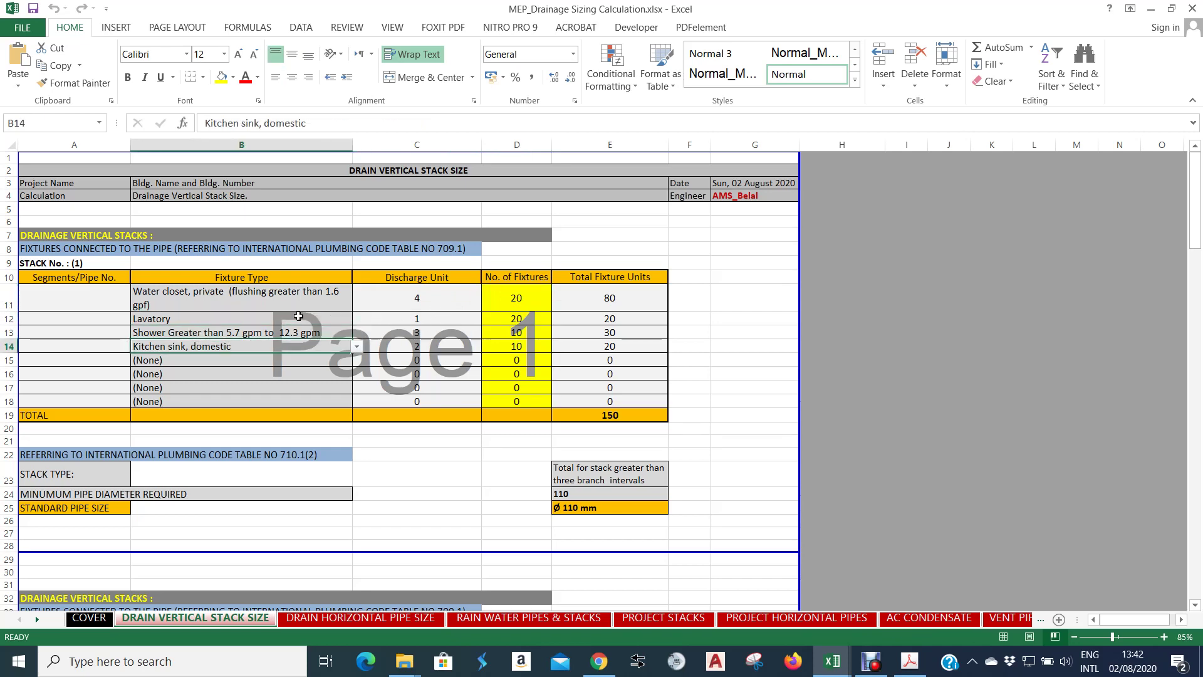
left_click(356, 350)
left_click(350, 350)
left_click(355, 347)
left_click(356, 348)
Examine the numbers of fixtures for stack 1 and the total fixture units formula in the water closet row.
scroll(463, 317, "down", 1)
left_click_drag(517, 260, 526, 320)
left_click(588, 262)
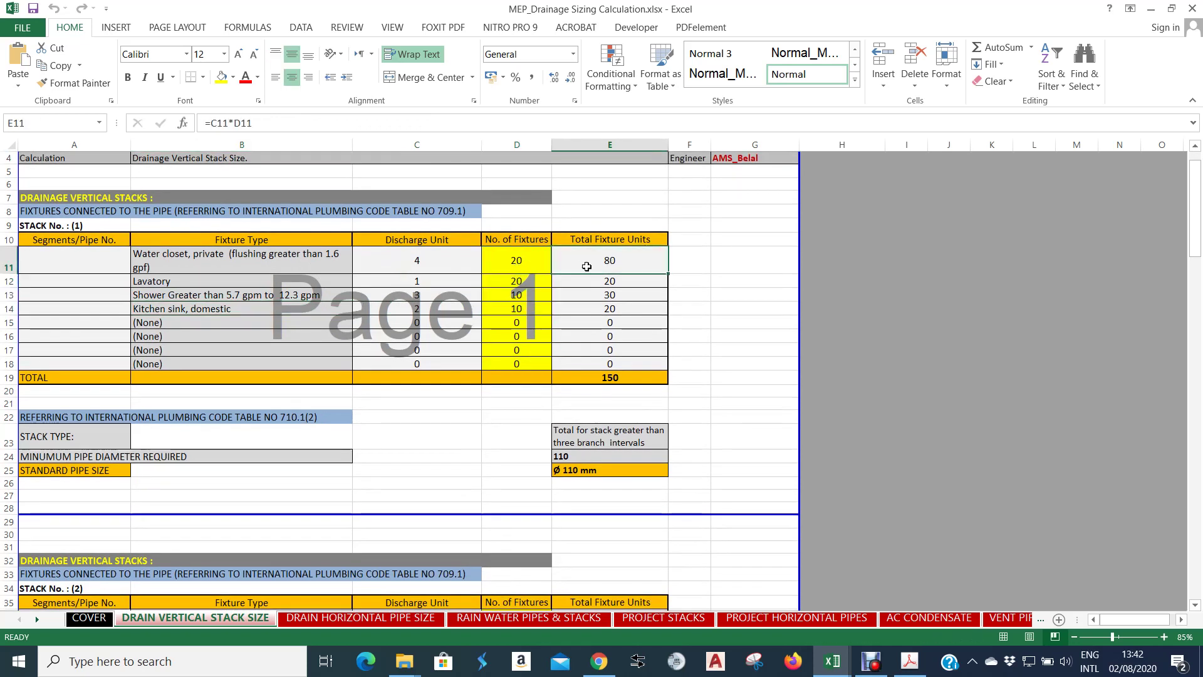
Rename the Total Fixture Units column header of stack 1 to "Total Discharge Units".
double_click(609, 240)
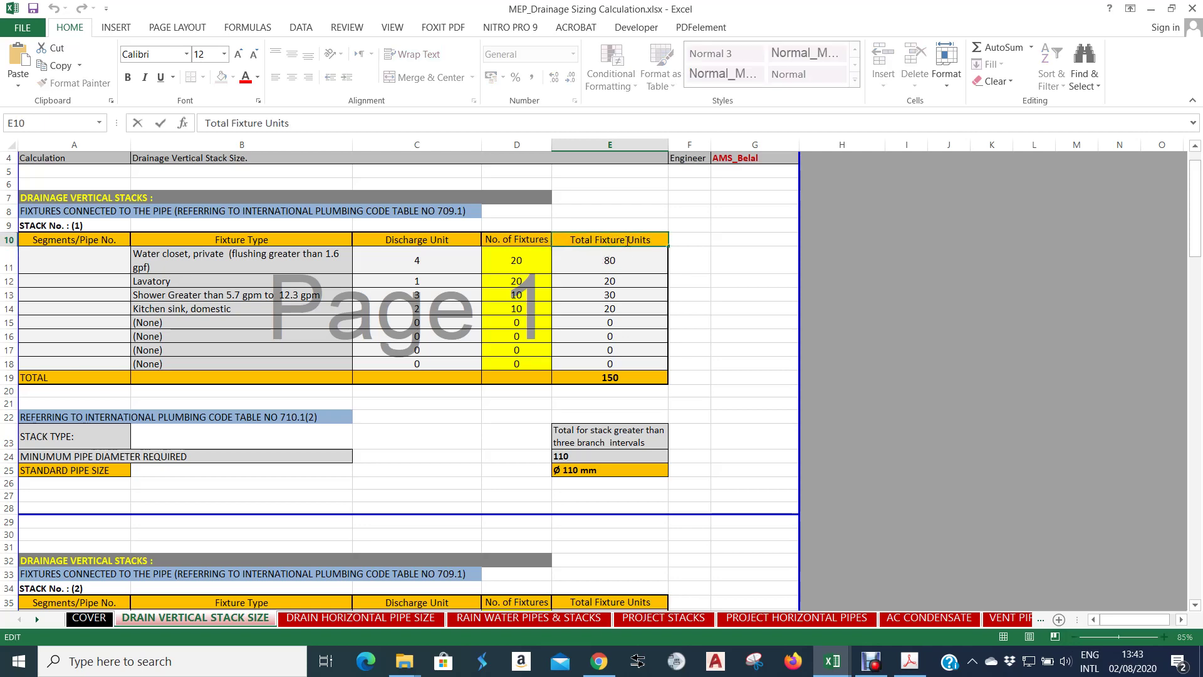
double_click(598, 240)
type("Discharge")
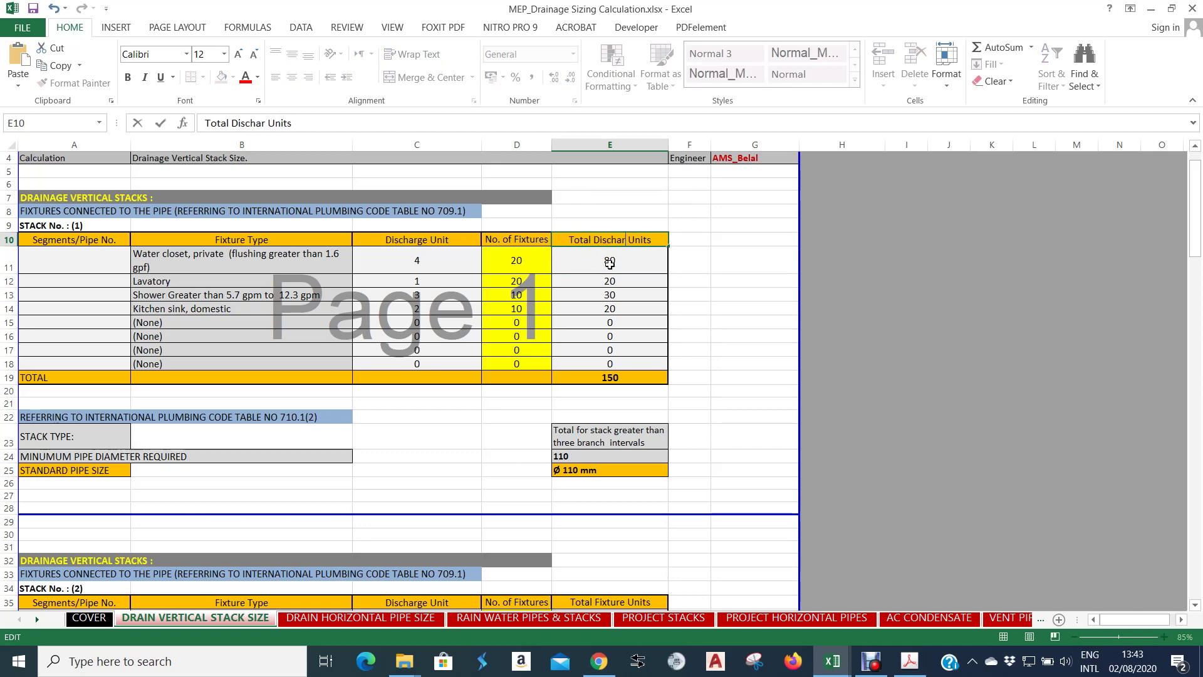
key("Return")
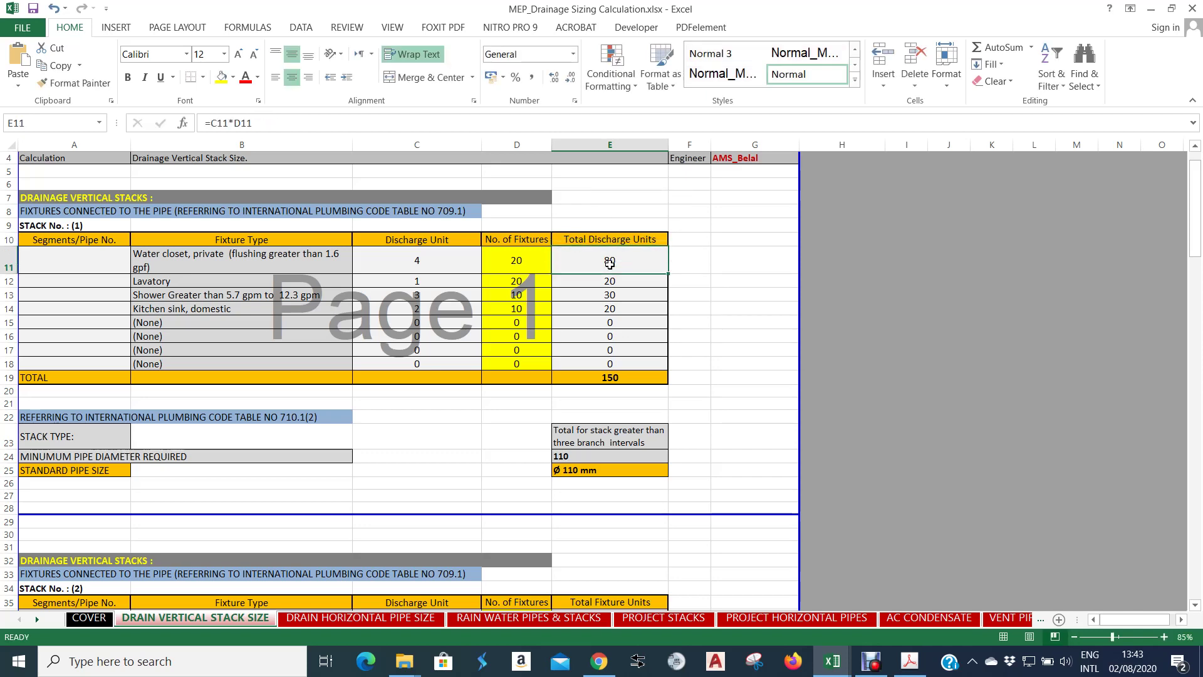
Examine the total discharge units formula of stack 1 and the stack type row under code table 710.1(2).
scroll(609, 263, "down", 1)
left_click(617, 338)
scroll(617, 339, "down", 1)
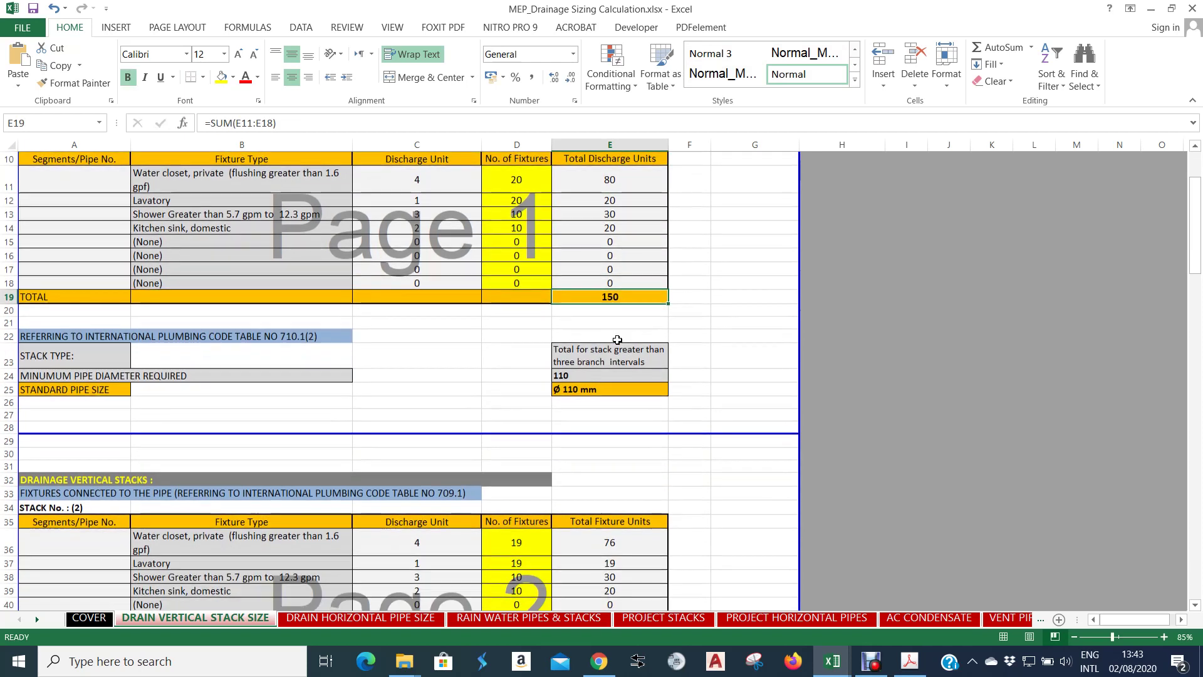
scroll(617, 340, "down", 1)
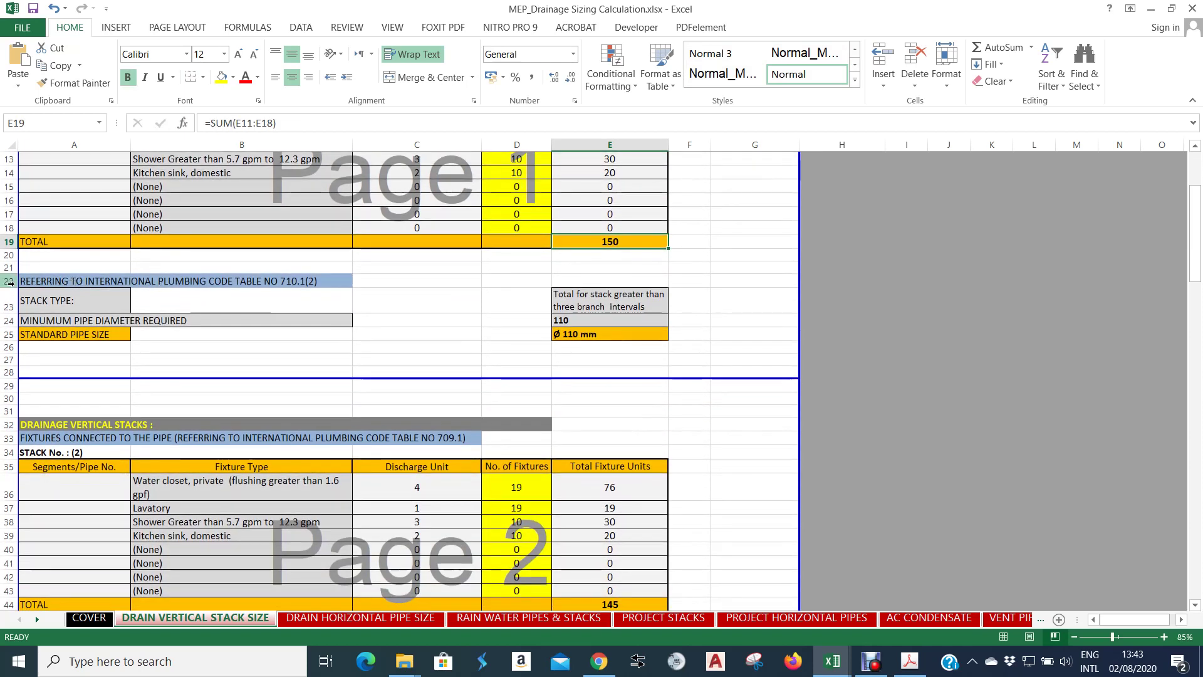
left_click(10, 281)
left_click(9, 302)
left_click(69, 301)
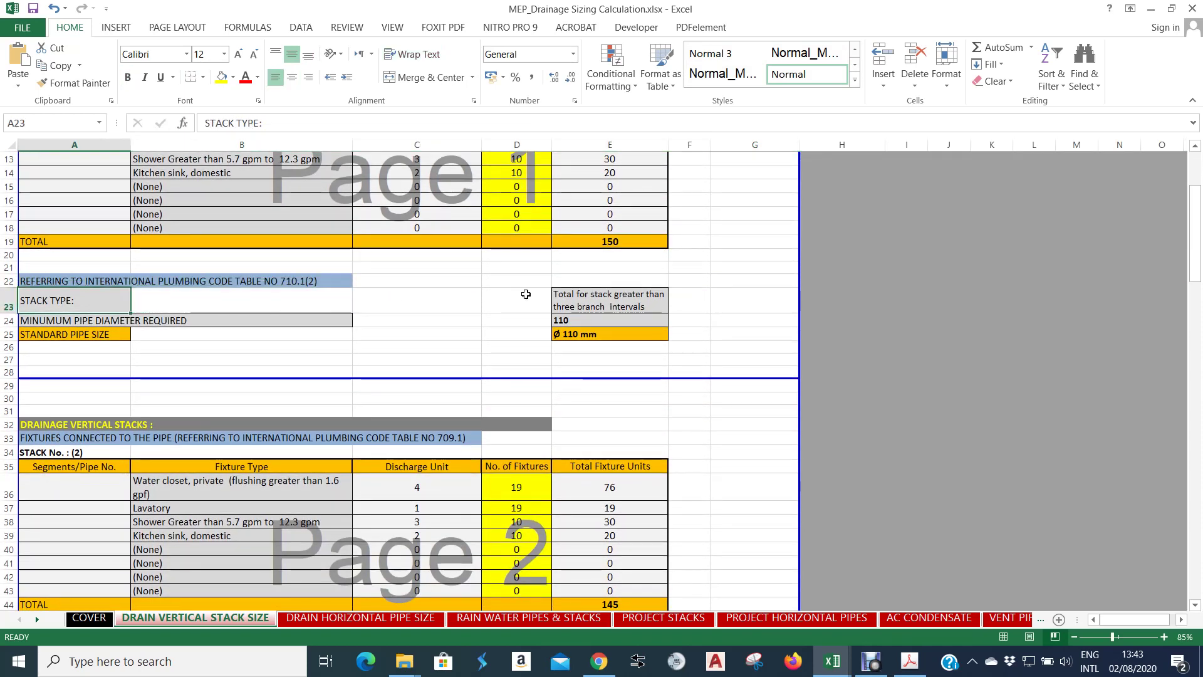
View the available stack type options for stack 1 without changing the selection.
left_click(590, 295)
scroll(620, 295, "up", 2)
scroll(620, 294, "up", 1)
scroll(644, 317, "down", 5)
scroll(667, 277, "up", 2)
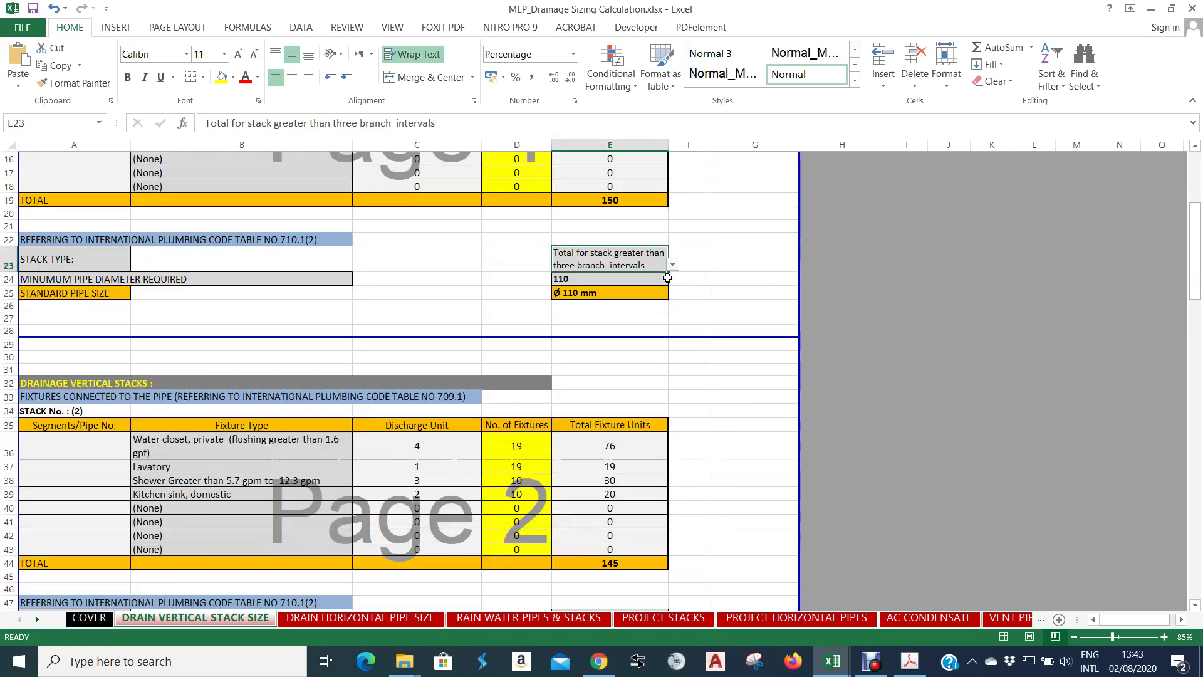
left_click(672, 268)
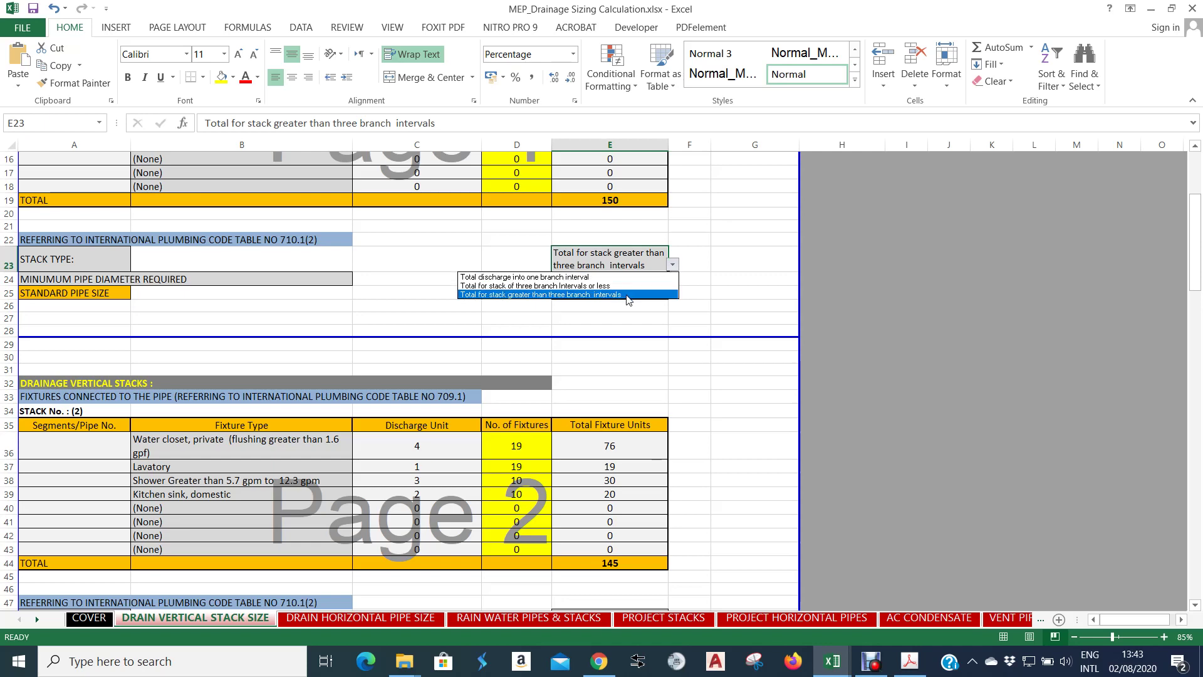
left_click(622, 265)
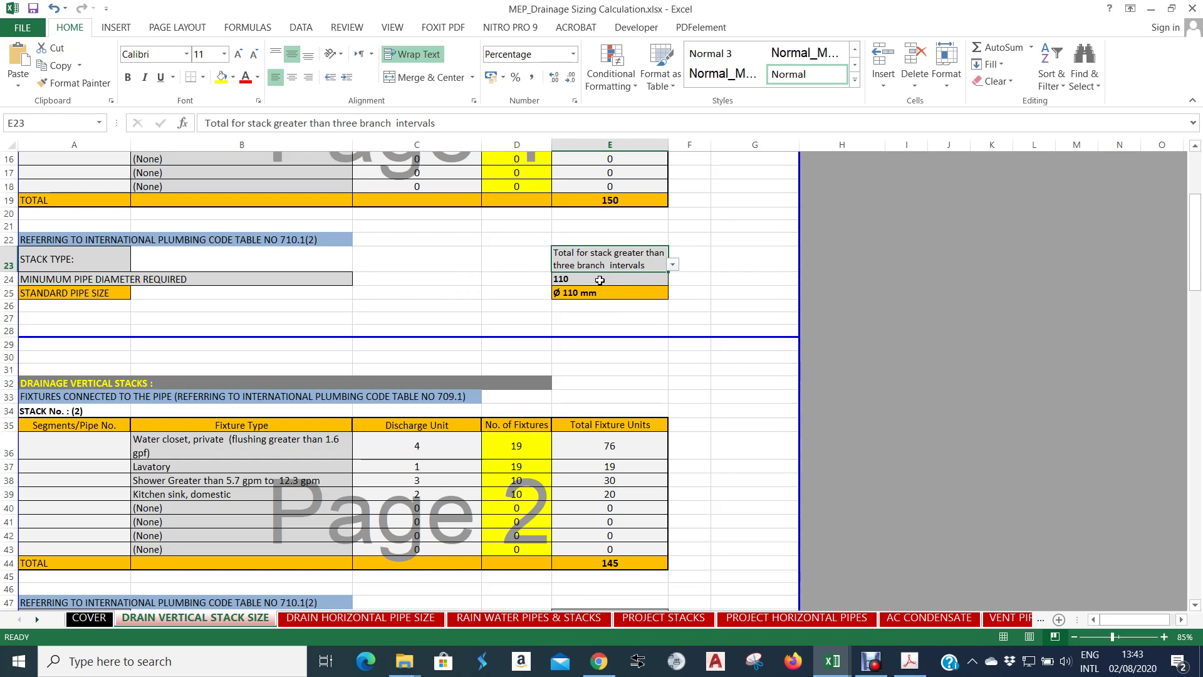
Consult the International Plumbing Code 2009 PDF in Adobe Acrobat Pro and return to the Excel workbook.
left_click(910, 661)
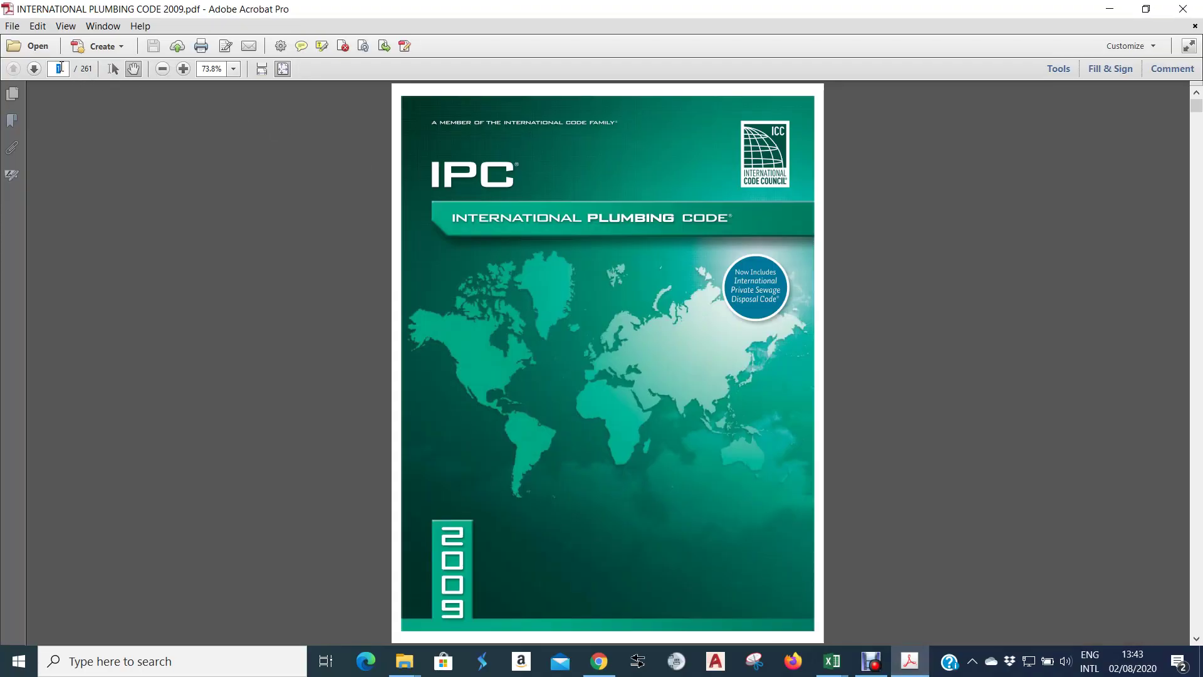
key("Return")
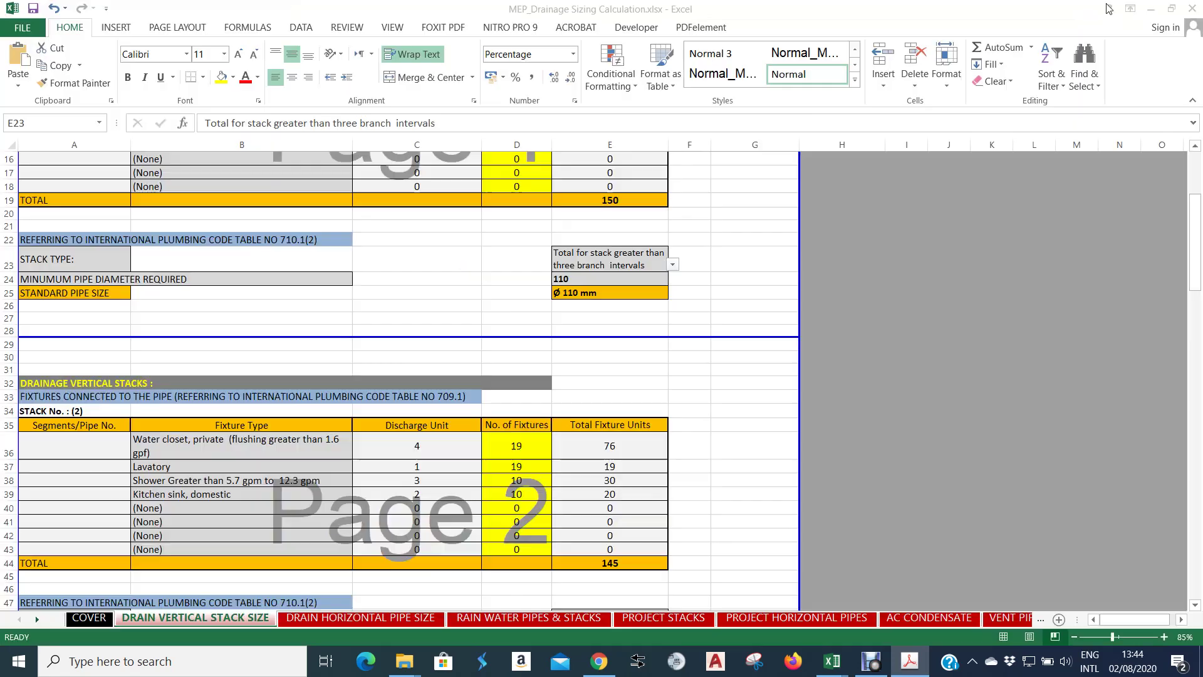
left_click(1109, 9)
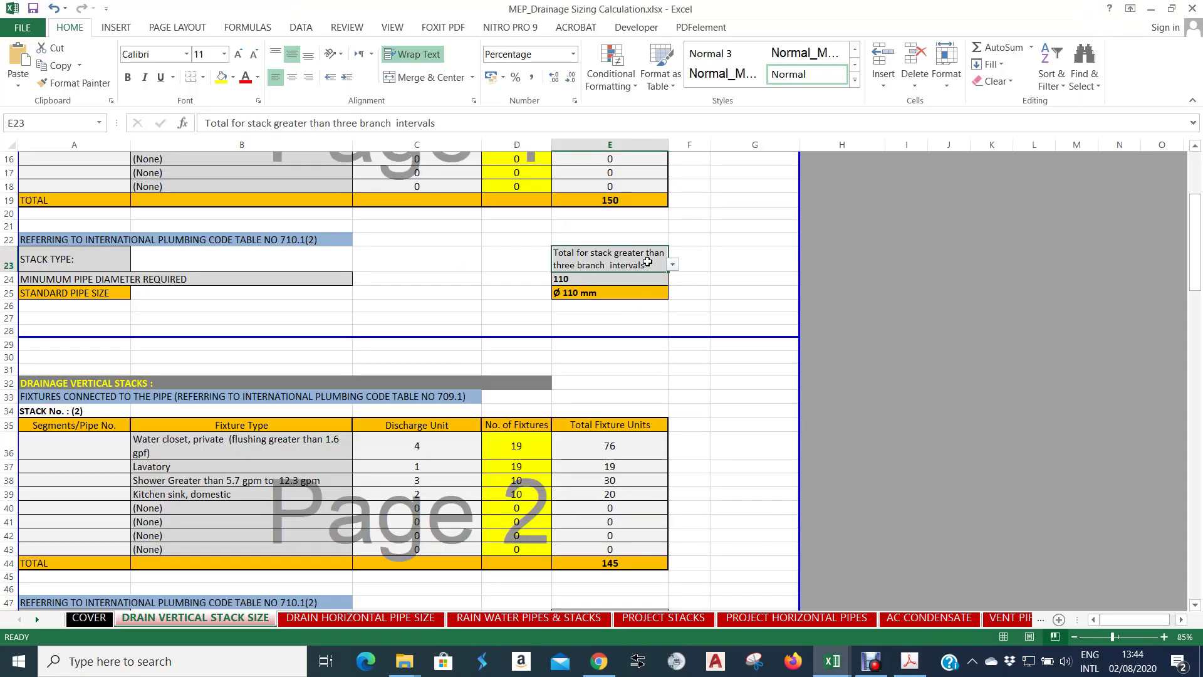
Set stack 1's type to "Total for stack of three branch Intervals or less" and inspect the full minimum pipe diameter formula.
left_click(673, 265)
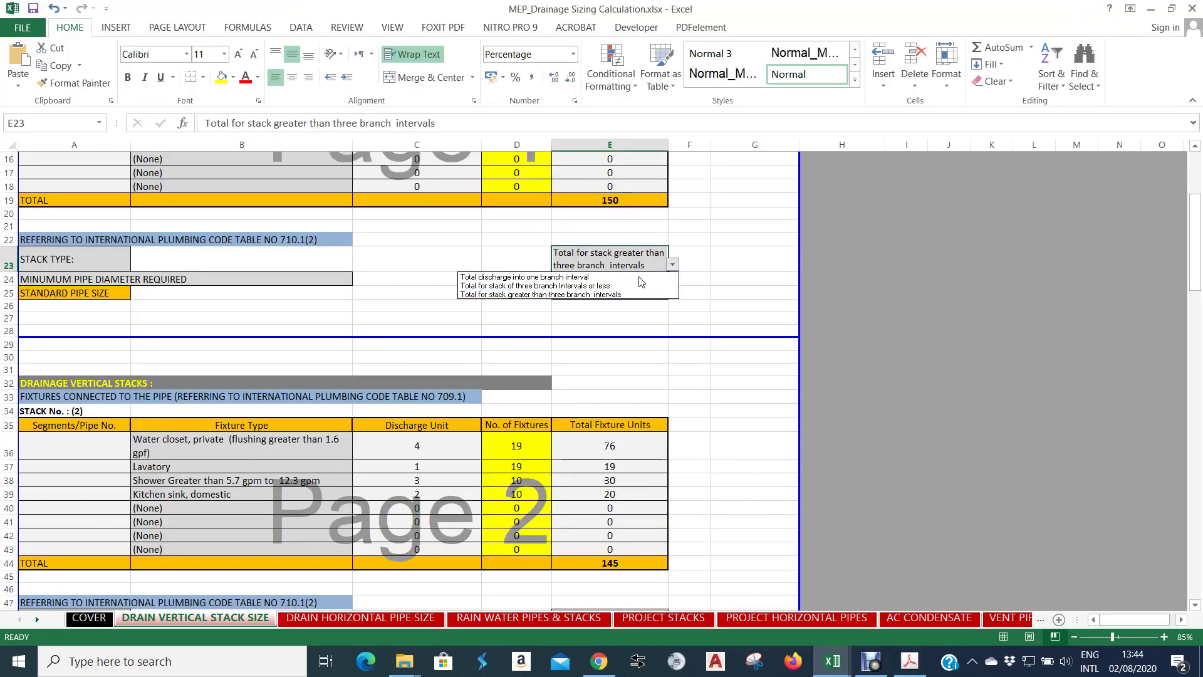
left_click(567, 286)
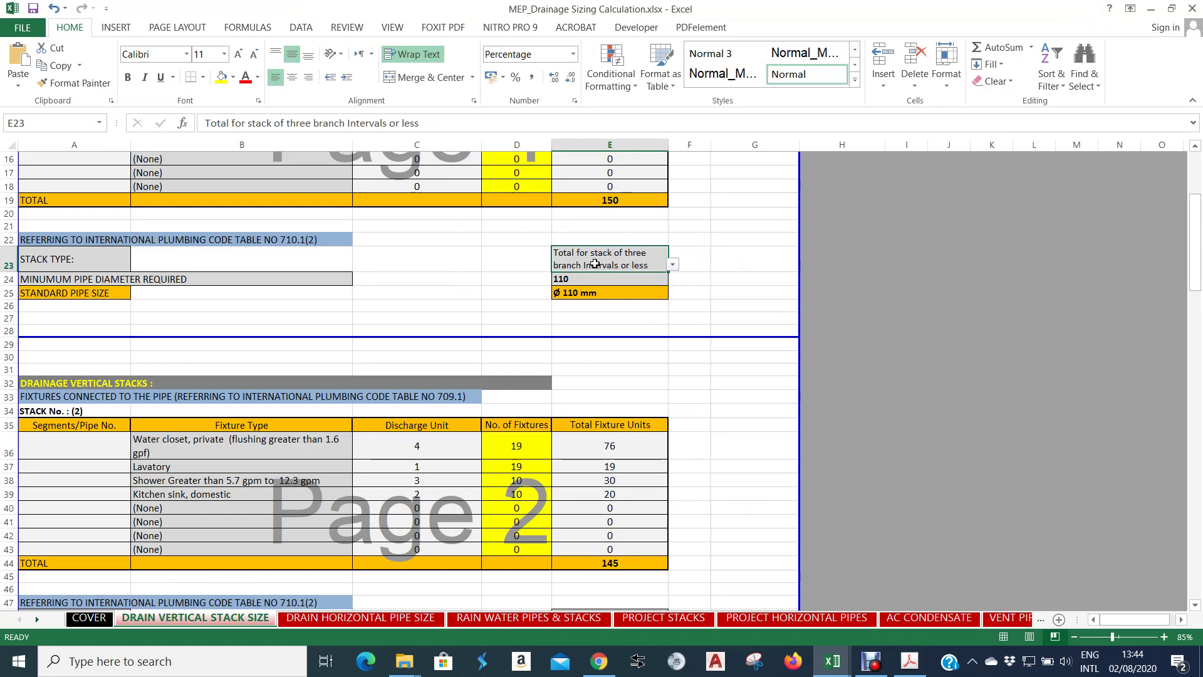
left_click(568, 279)
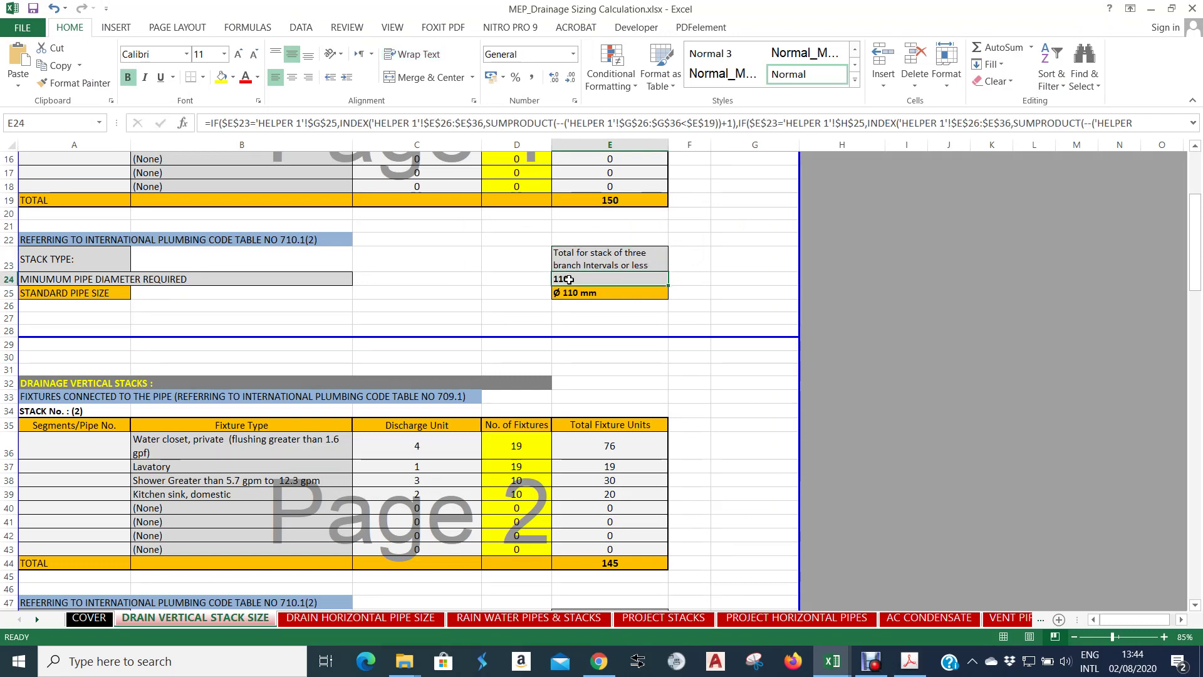
left_click(1192, 123)
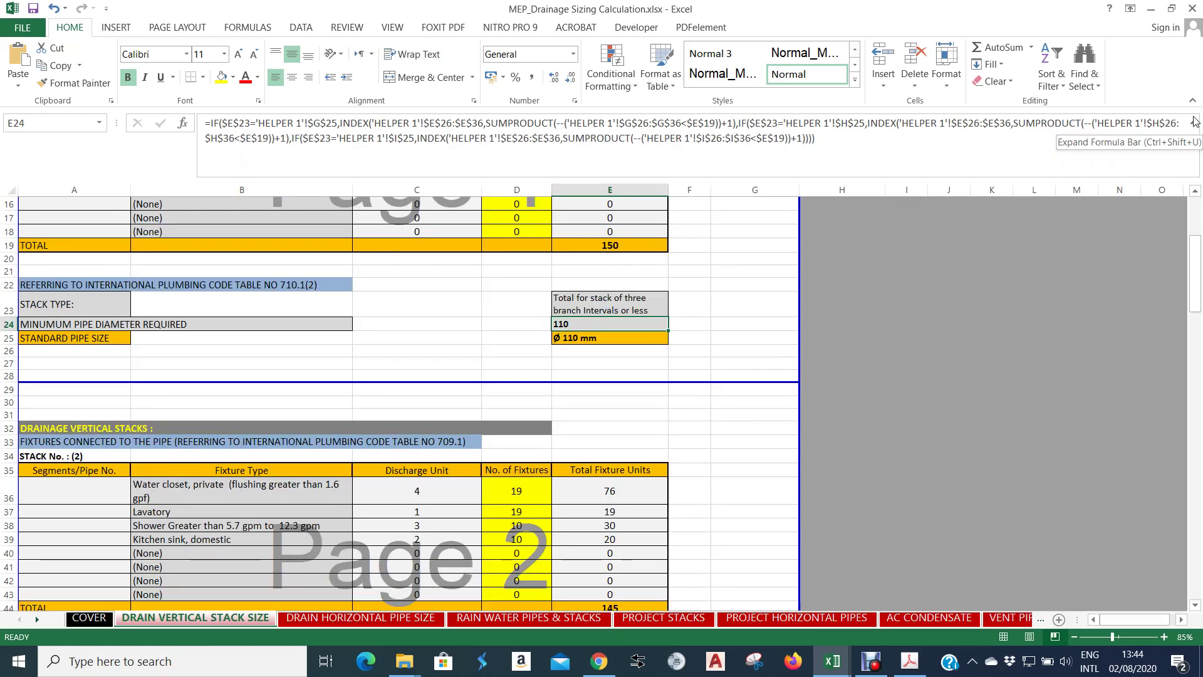
left_click(1193, 123)
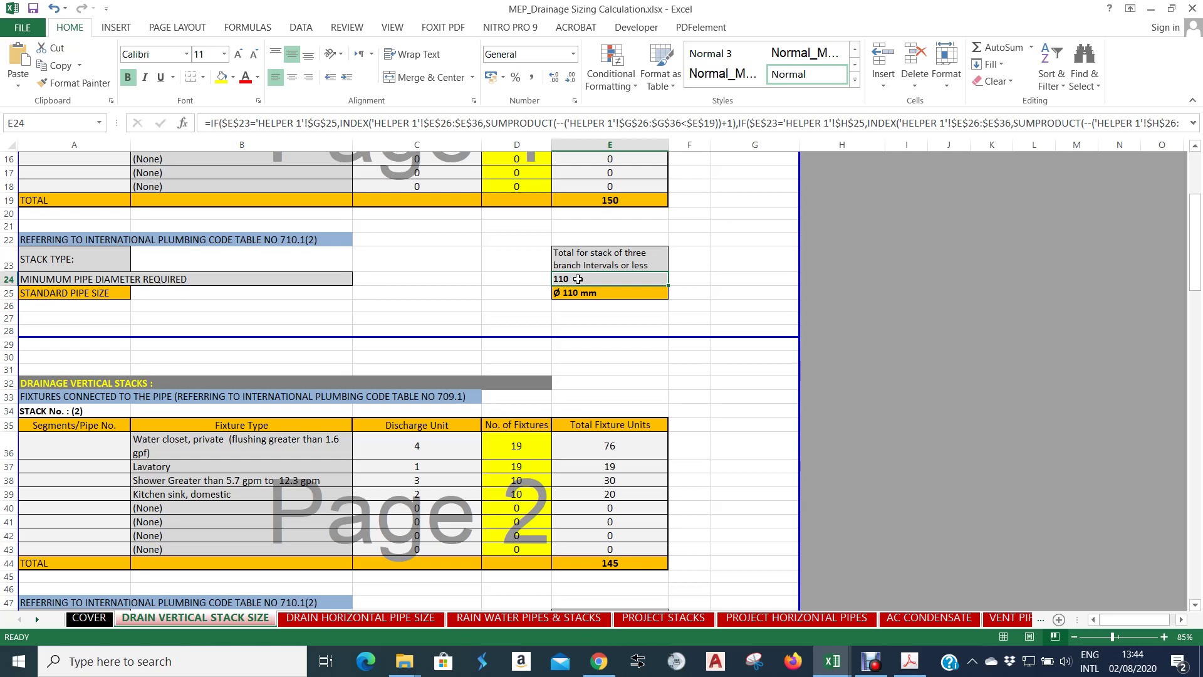
scroll(577, 279, "up", 5)
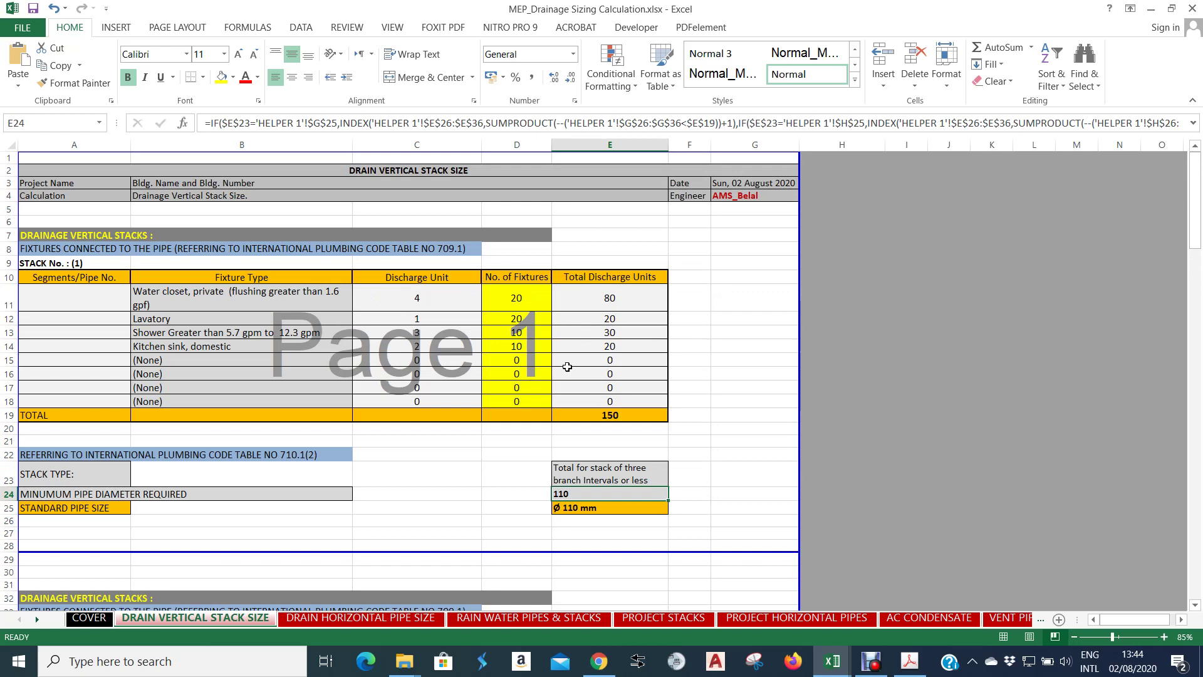
Open the DRAIN HORIZONTAL PIPE SIZE sheet and examine the slope and water closet fixture type of pipe outlet 1.
left_click(377, 619)
scroll(461, 418, "down", 2)
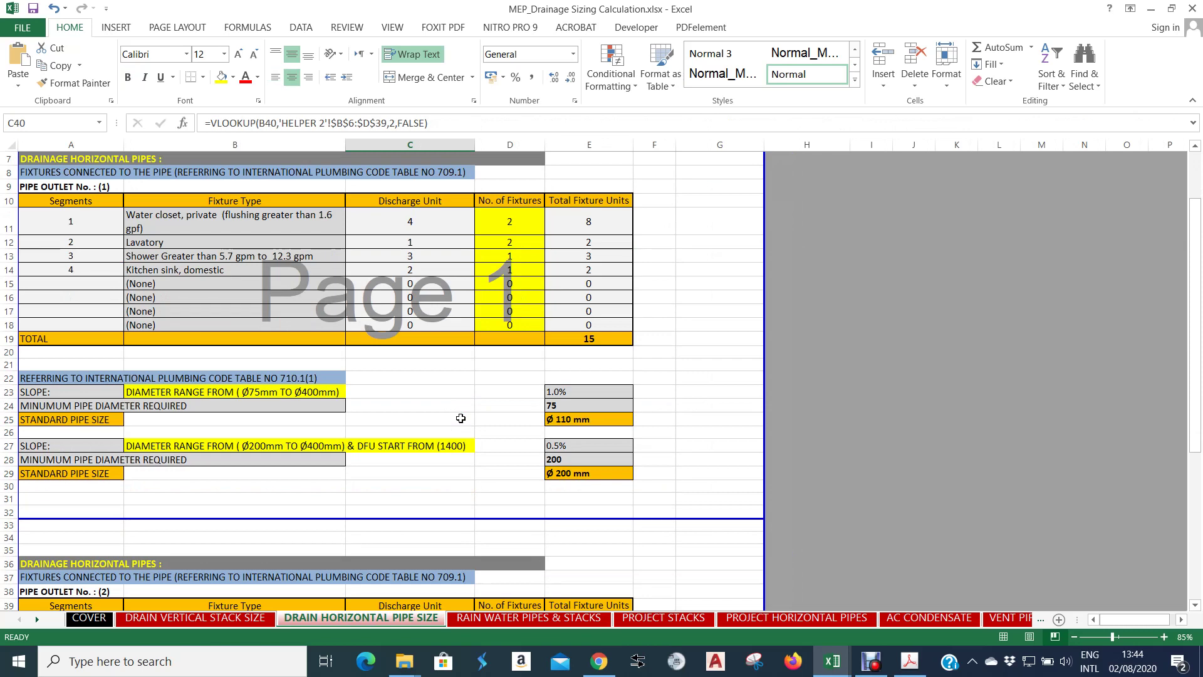
scroll(461, 418, "down", 1)
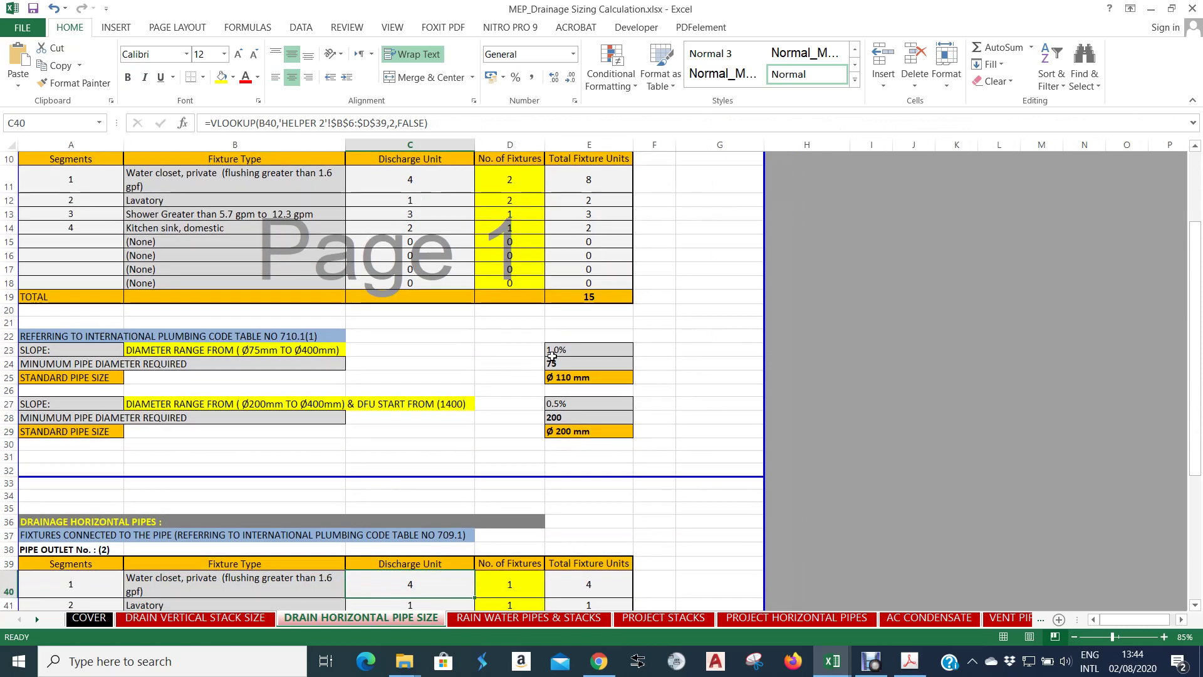
left_click(582, 349)
scroll(582, 349, "up", 1)
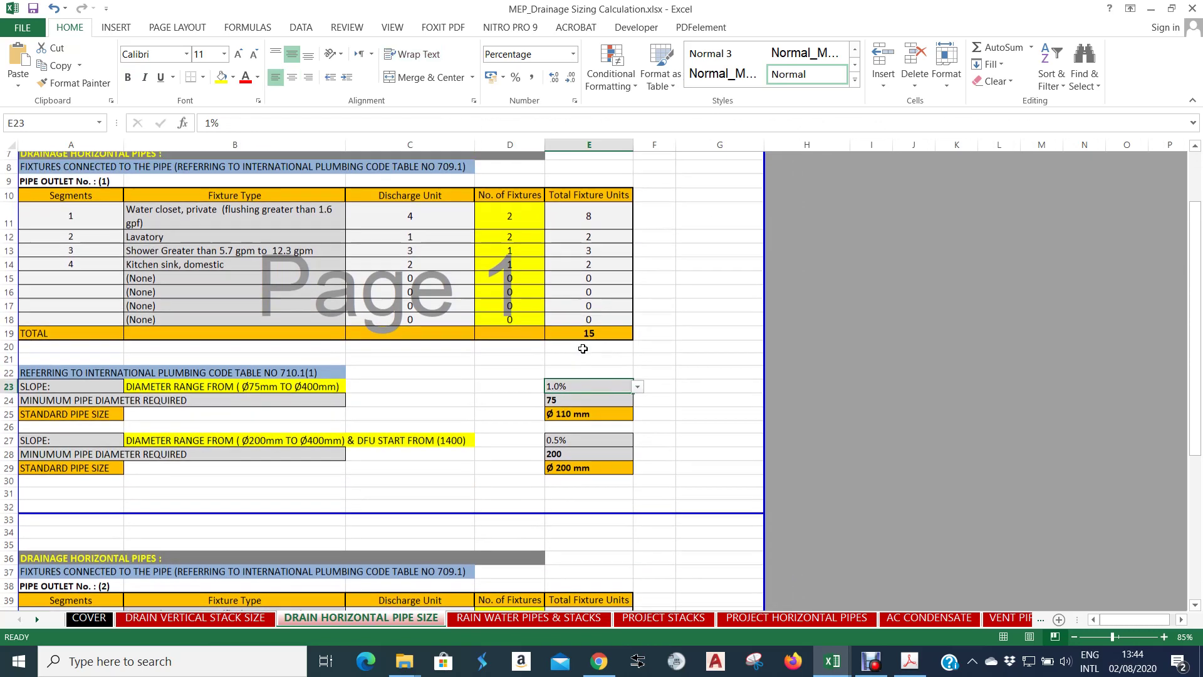
left_click(318, 220)
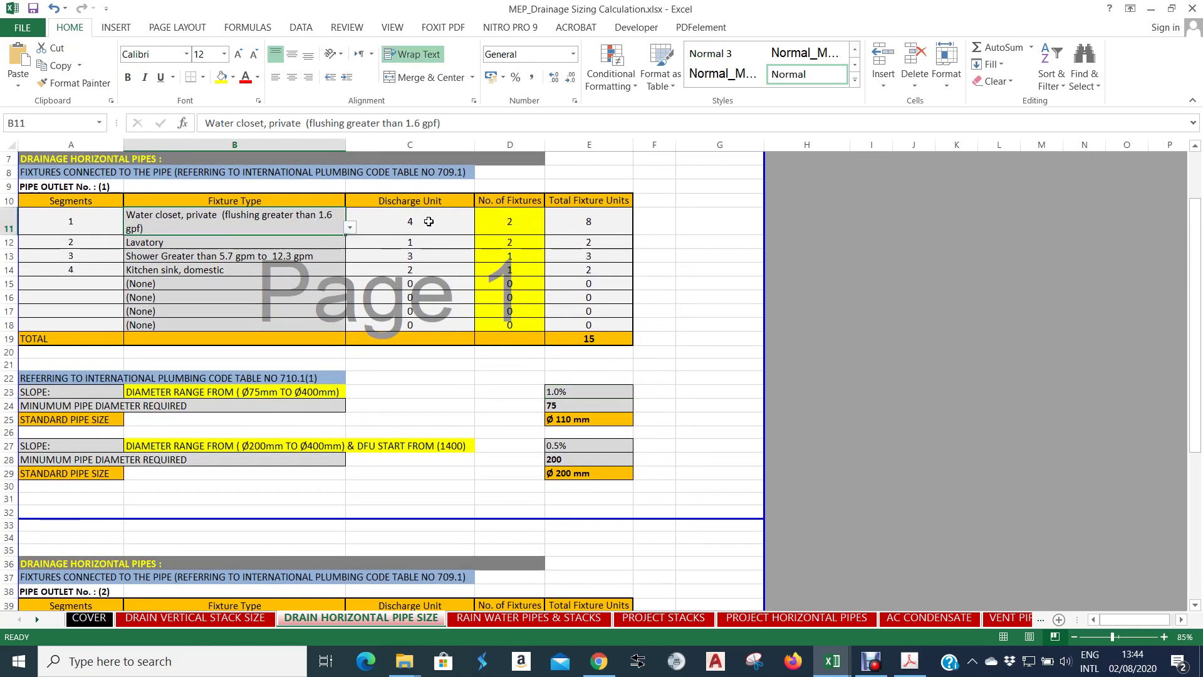
Rename the Total Fixture Units column header of pipe outlet 1 to "Total Discharge Units".
double_click(582, 200)
left_click_drag(603, 201, 584, 200)
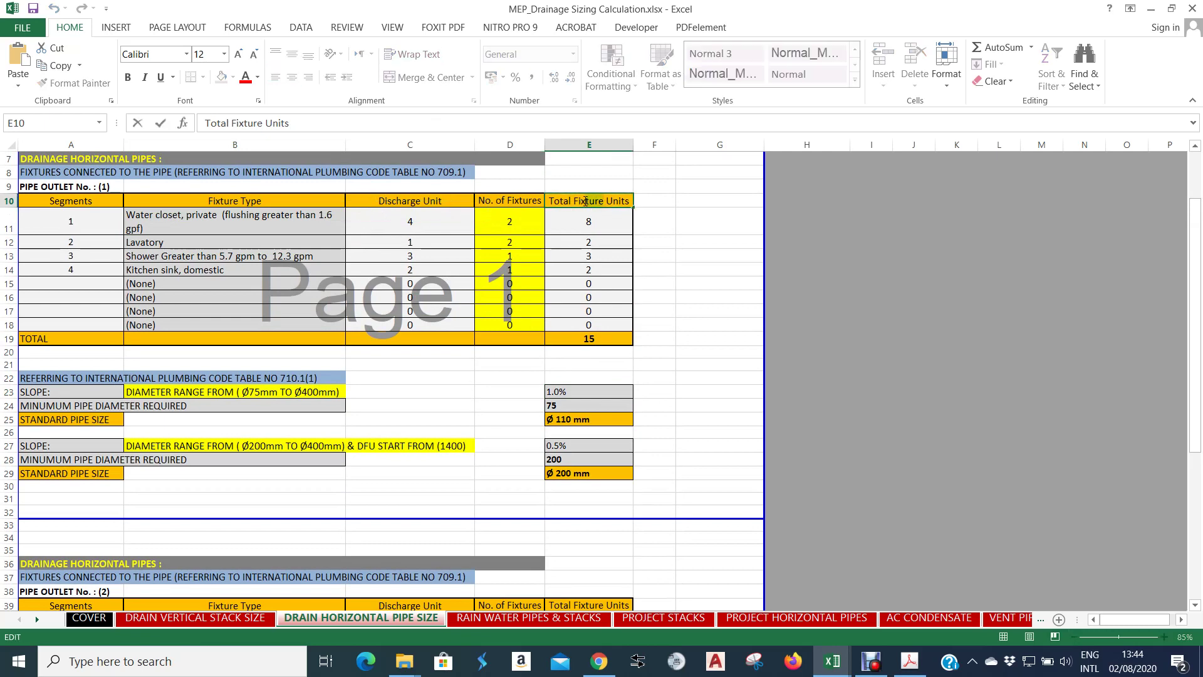
type("Dis")
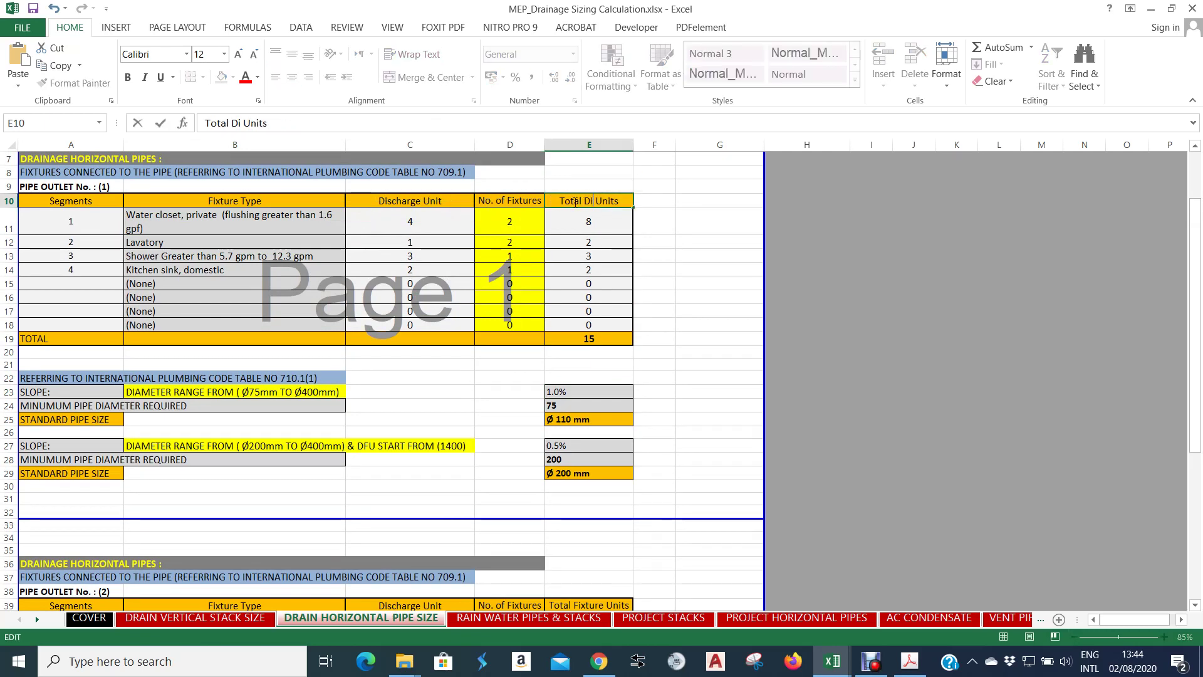
type("charge")
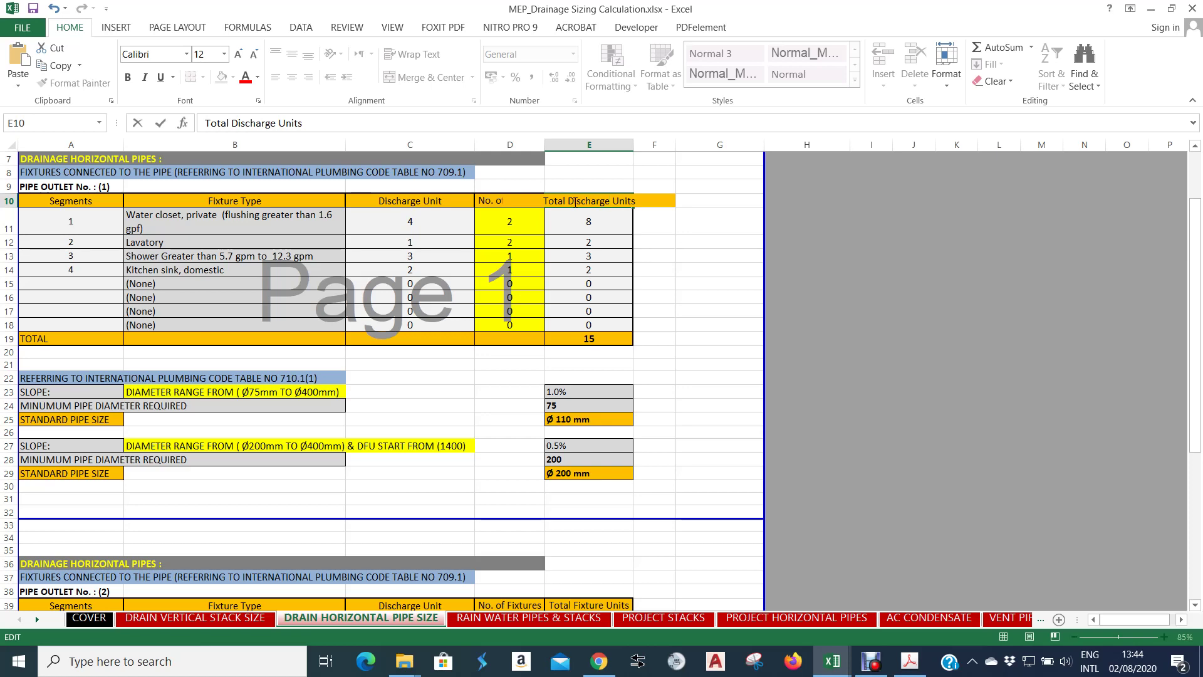
key("Return")
Set pipe outlet 1's numbers of fixtures to 20 water closets, 20 lavatories, 11 showers and 13 kitchen sinks.
scroll(575, 200, "down", 1)
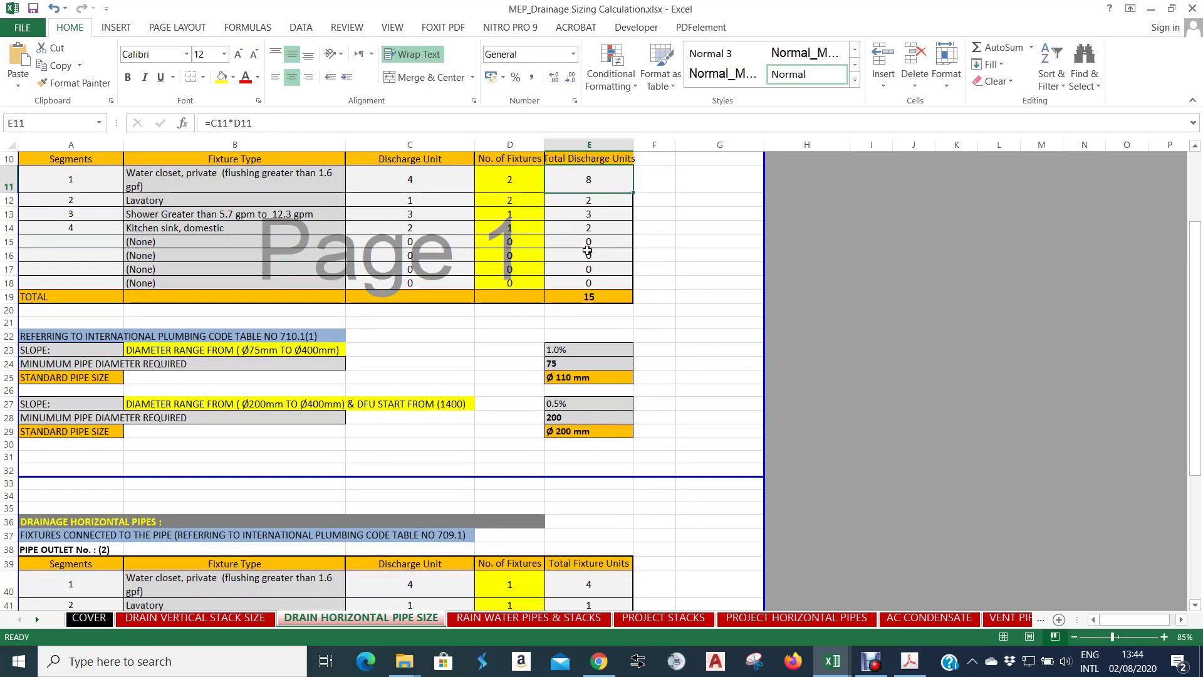
left_click(503, 177)
type("20")
key("Return")
type("20")
key("Return")
type("11")
key("Return")
type("13")
key("Return")
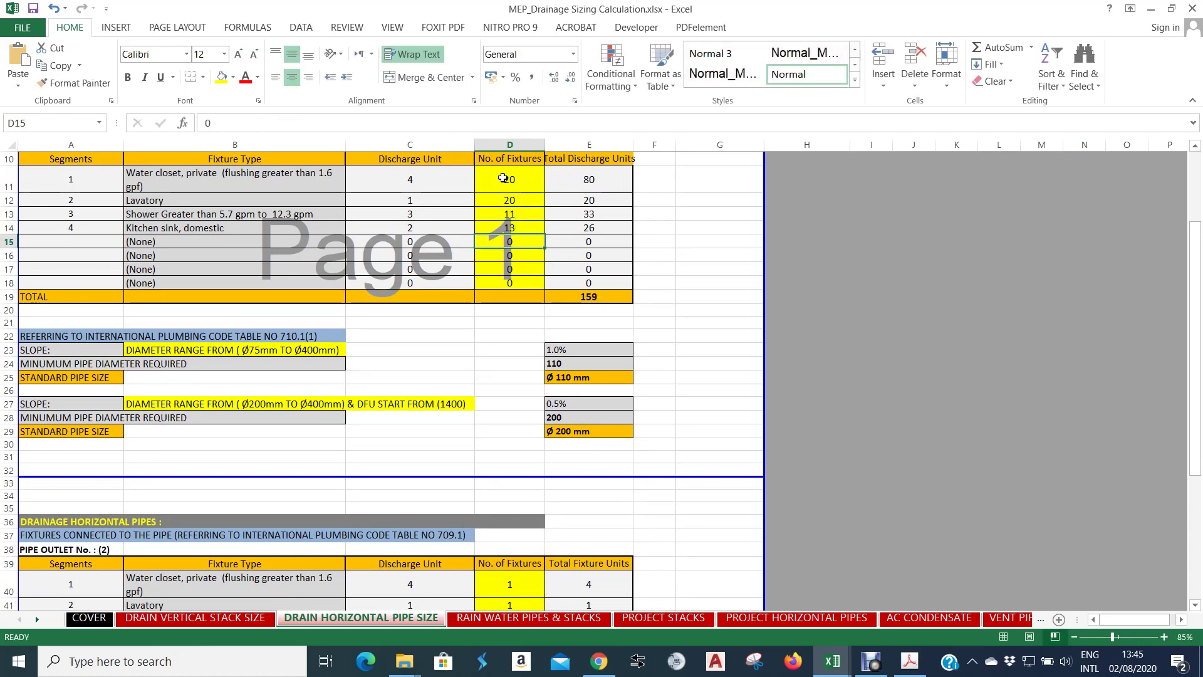
Examine pipe outlet 1's total discharge units, code table reference, and the slope for the Ø75mm to Ø400mm diameter range.
left_click(613, 295)
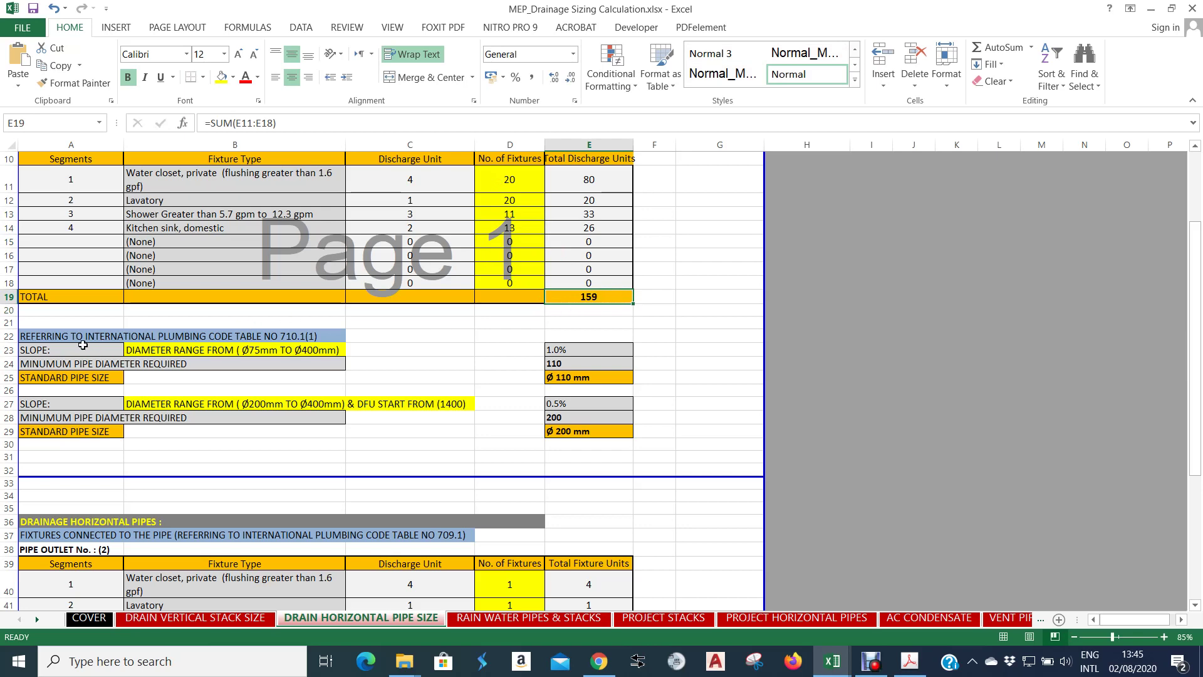
left_click(186, 336)
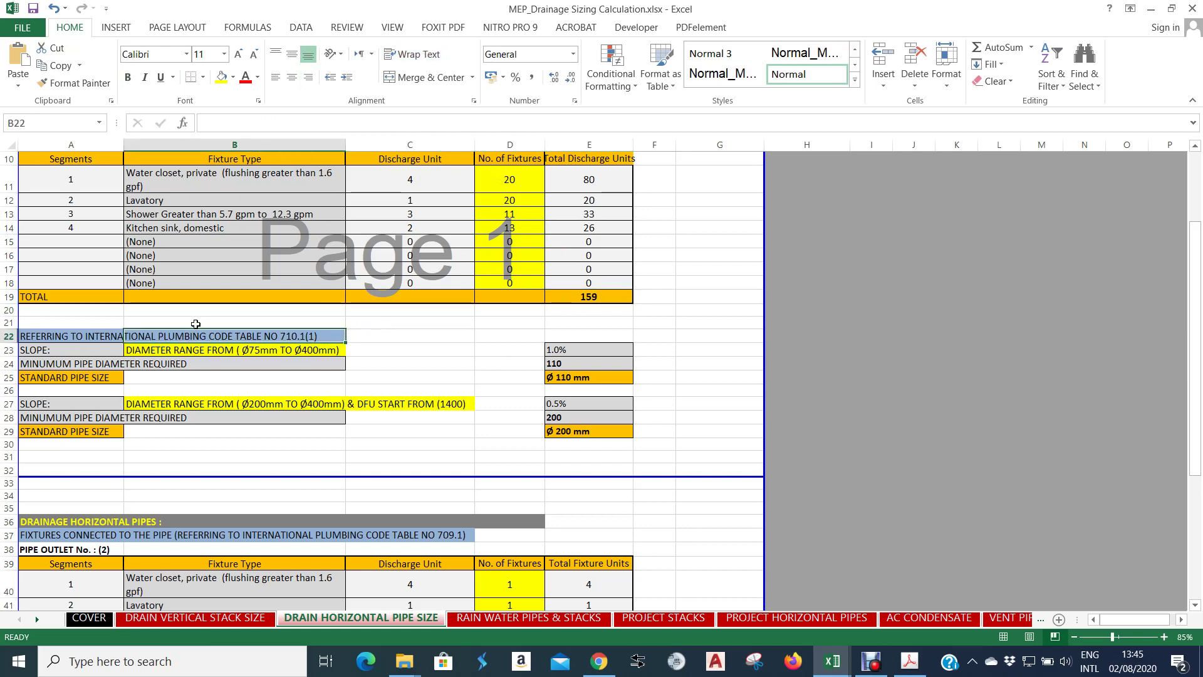
left_click(244, 349)
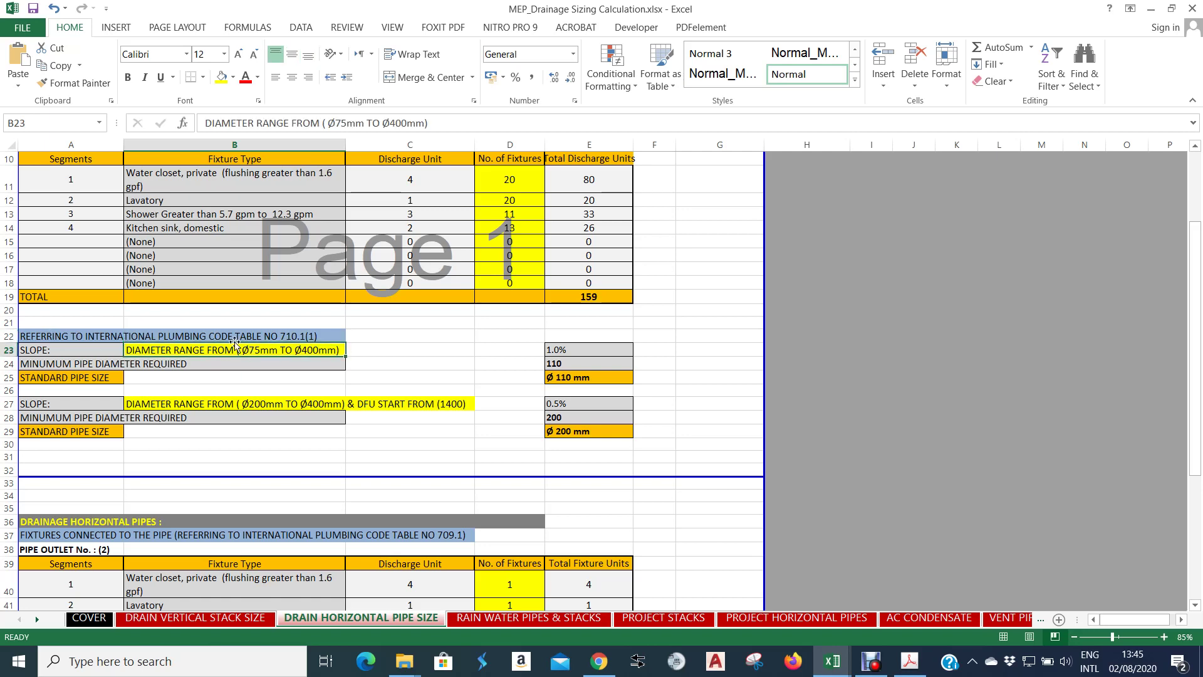
left_click(596, 349)
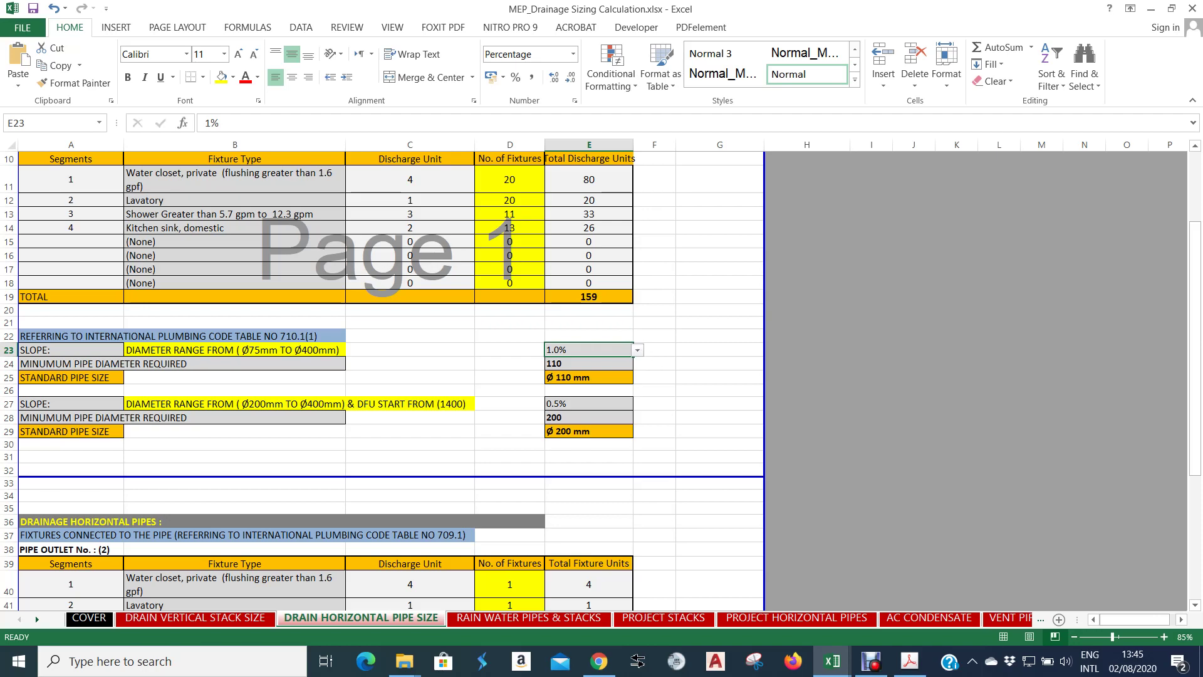
Look up Table 704.1 on horizontal drainage pipe slope in the Adobe Acrobat Pro code PDF and return to the Excel workbook.
key("alt+Tab")
scroll(659, 371, "up", 5)
scroll(659, 372, "down", 1)
scroll(659, 371, "up", 1)
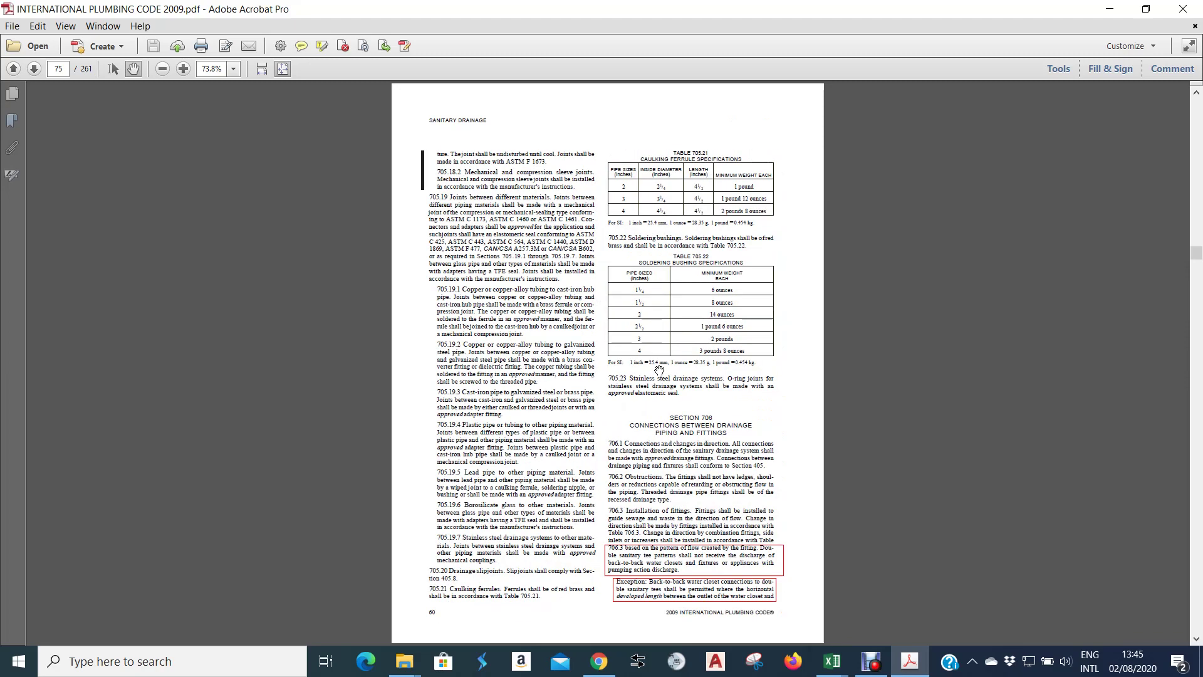
scroll(659, 372, "up", 3)
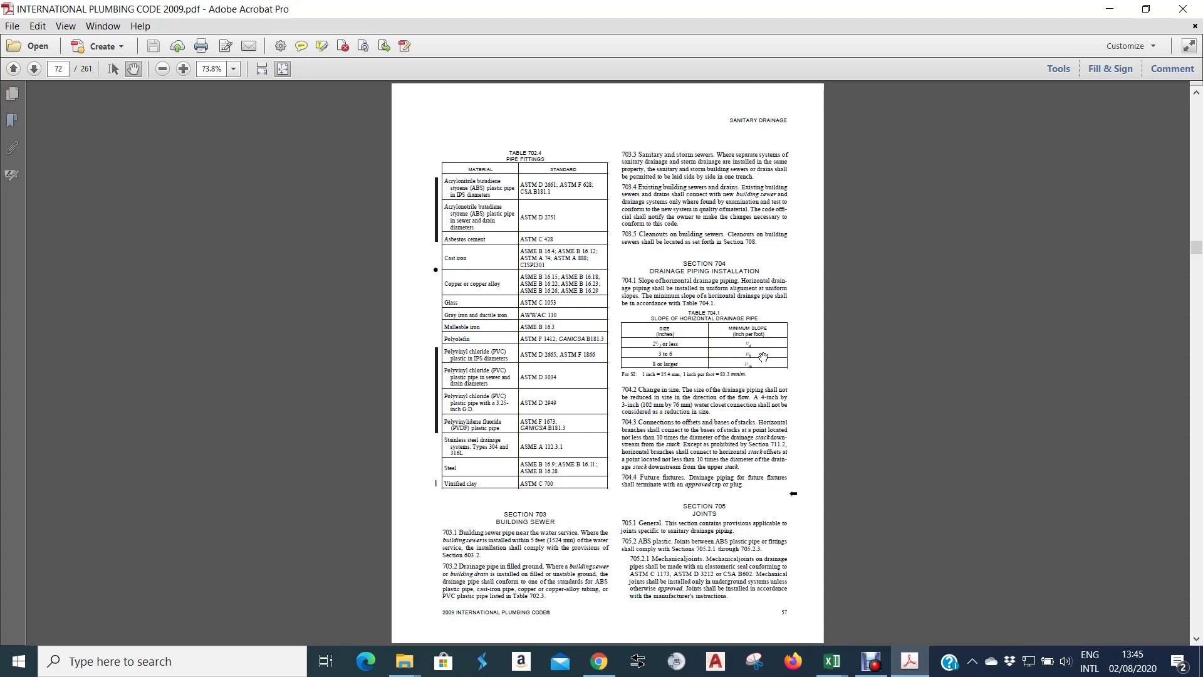
left_click(1109, 9)
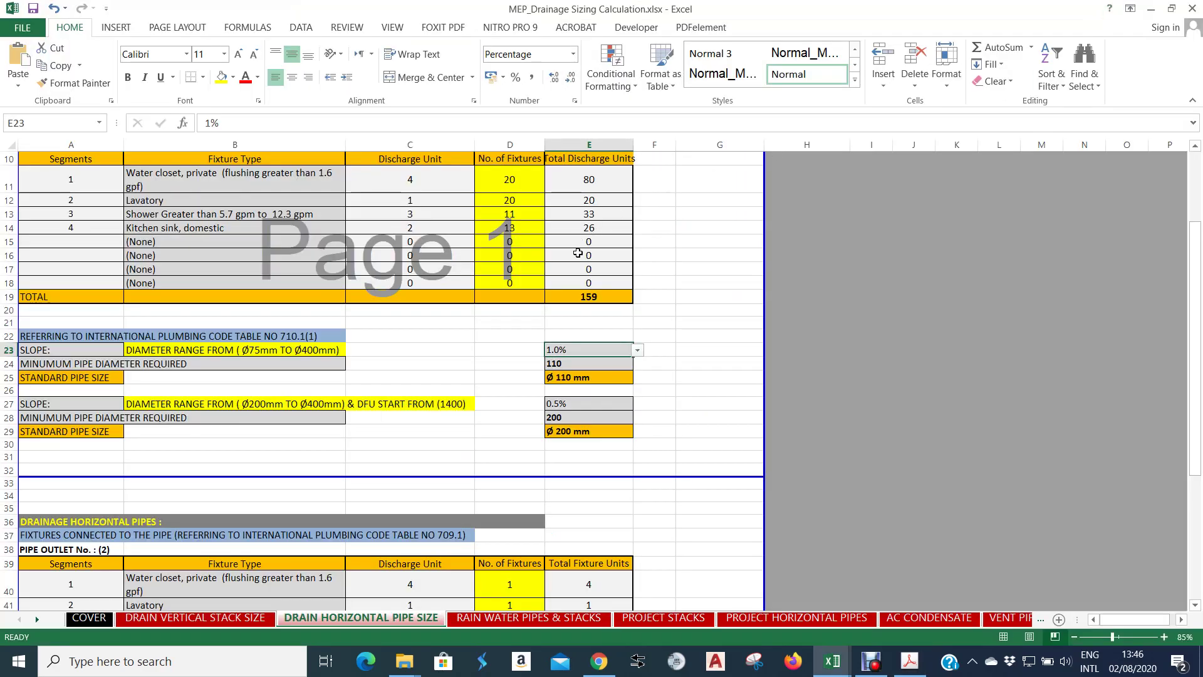
Review the two slope sections of pipe outlet 1 and select the slope value for the Ø75mm to Ø400mm range.
left_click(679, 363)
scroll(548, 356, "up", 1)
scroll(547, 356, "down", 1)
scroll(541, 342, "down", 1)
left_click(603, 292)
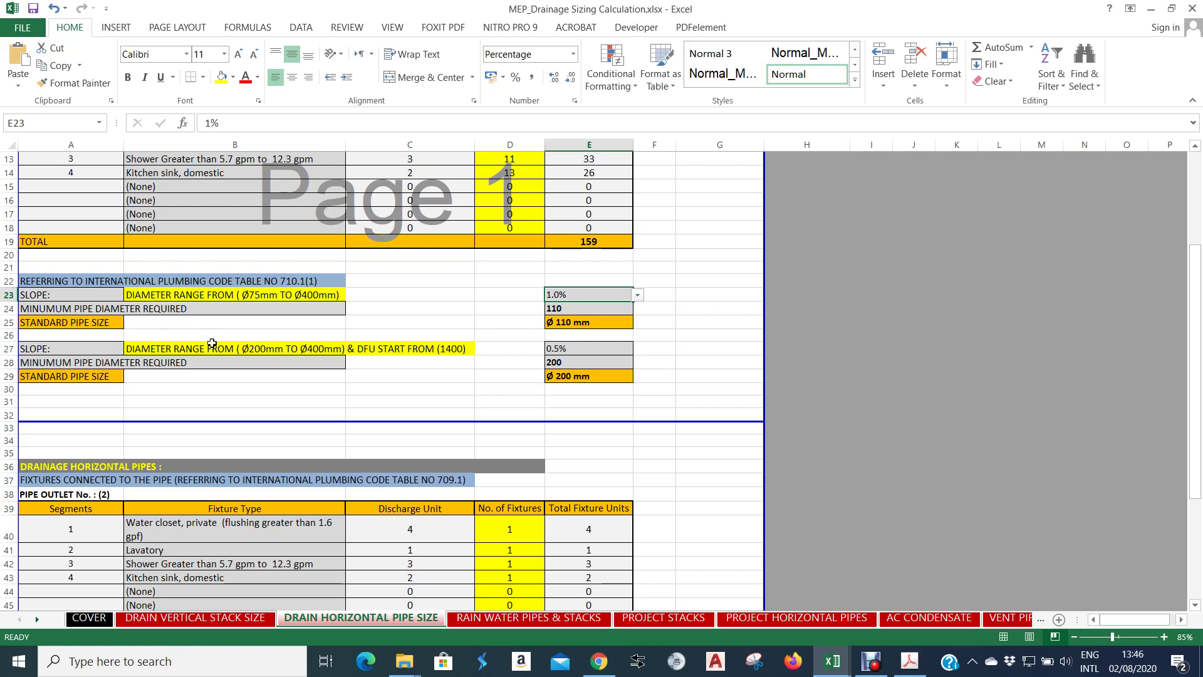
Compare the slope and minimum pipe diameter cells of pipe outlet 1 for the Ø75mm to Ø400mm and Ø200mm to Ø400mm ranges.
left_click(563, 347)
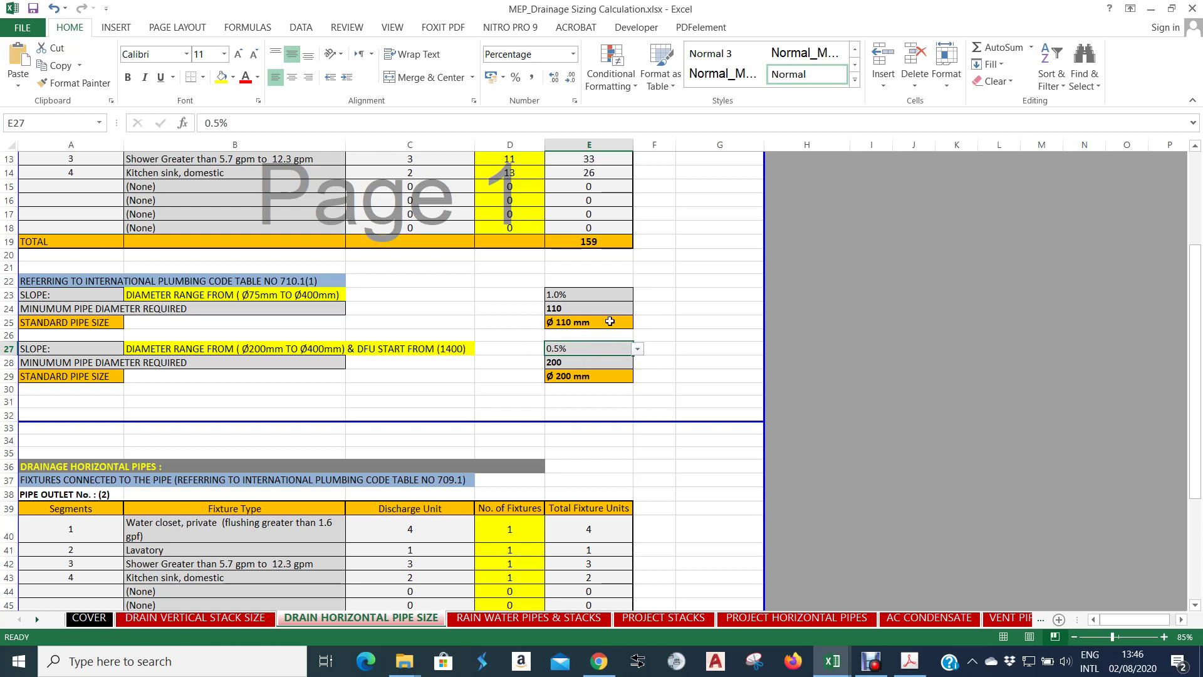
left_click(610, 297)
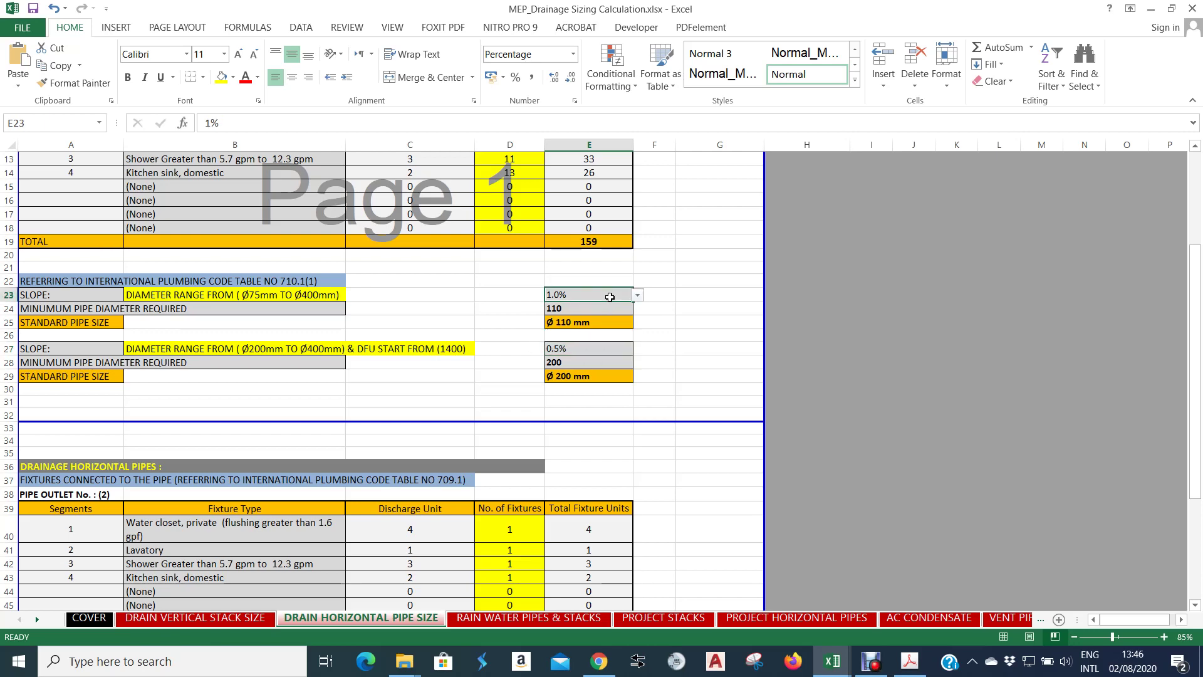
scroll(610, 297, "down", 2)
scroll(612, 284, "up", 2)
left_click(581, 359)
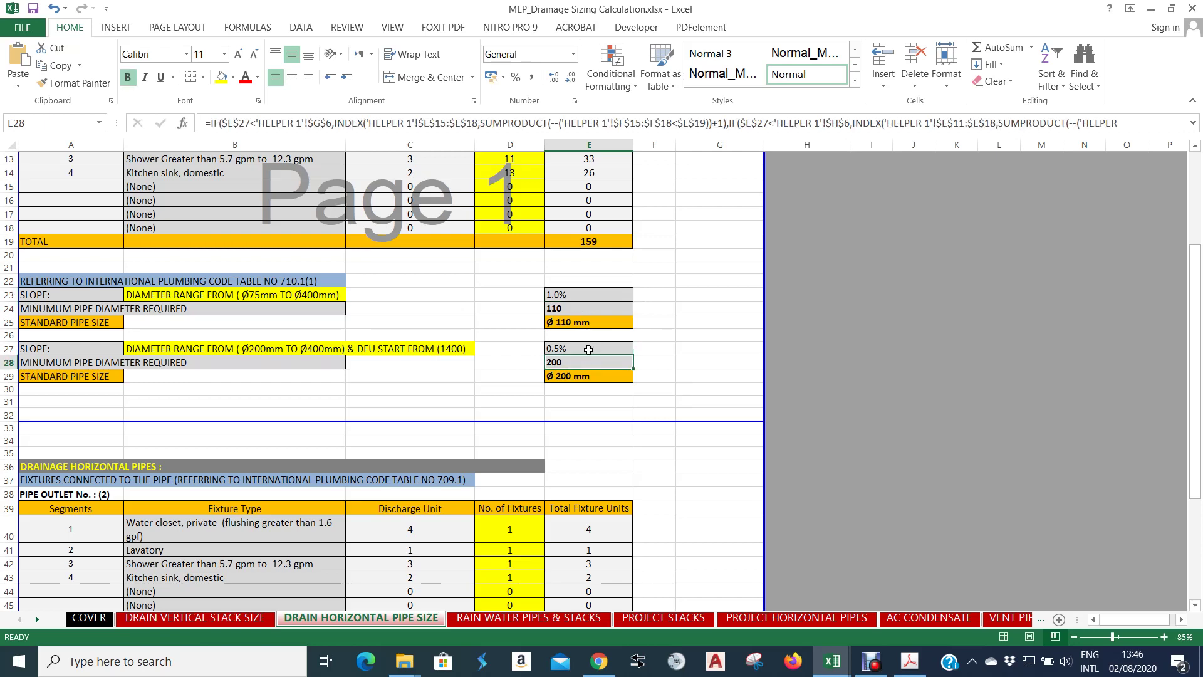
left_click(589, 349)
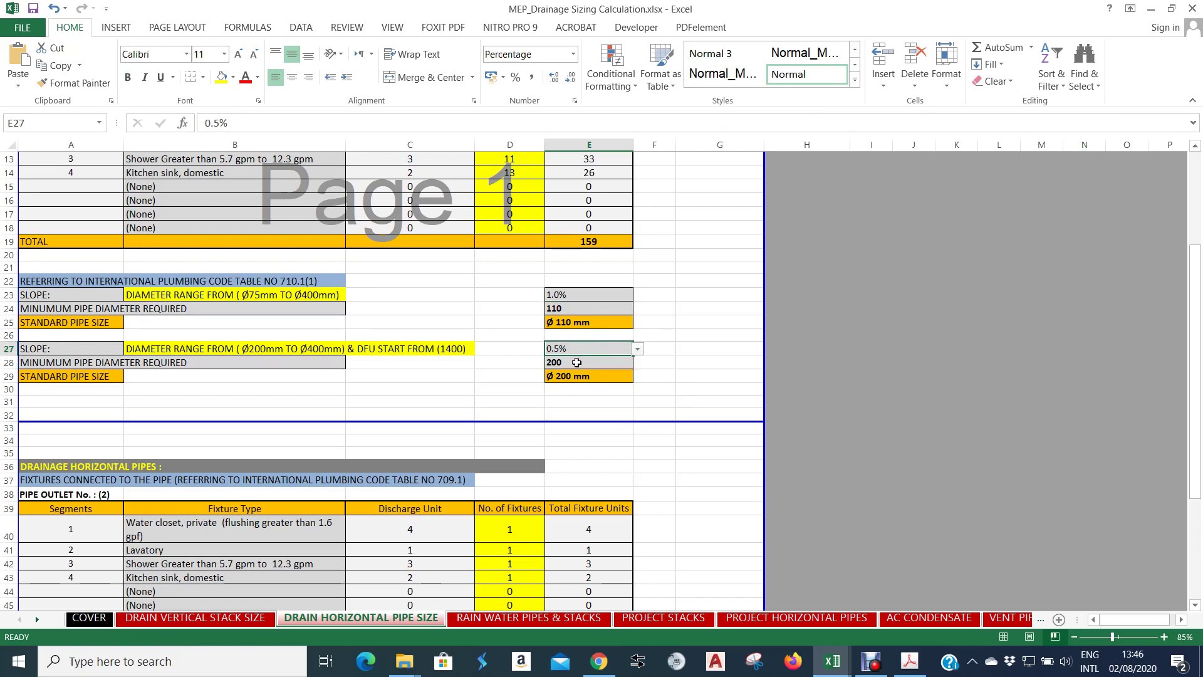
left_click(576, 362)
left_click(577, 307)
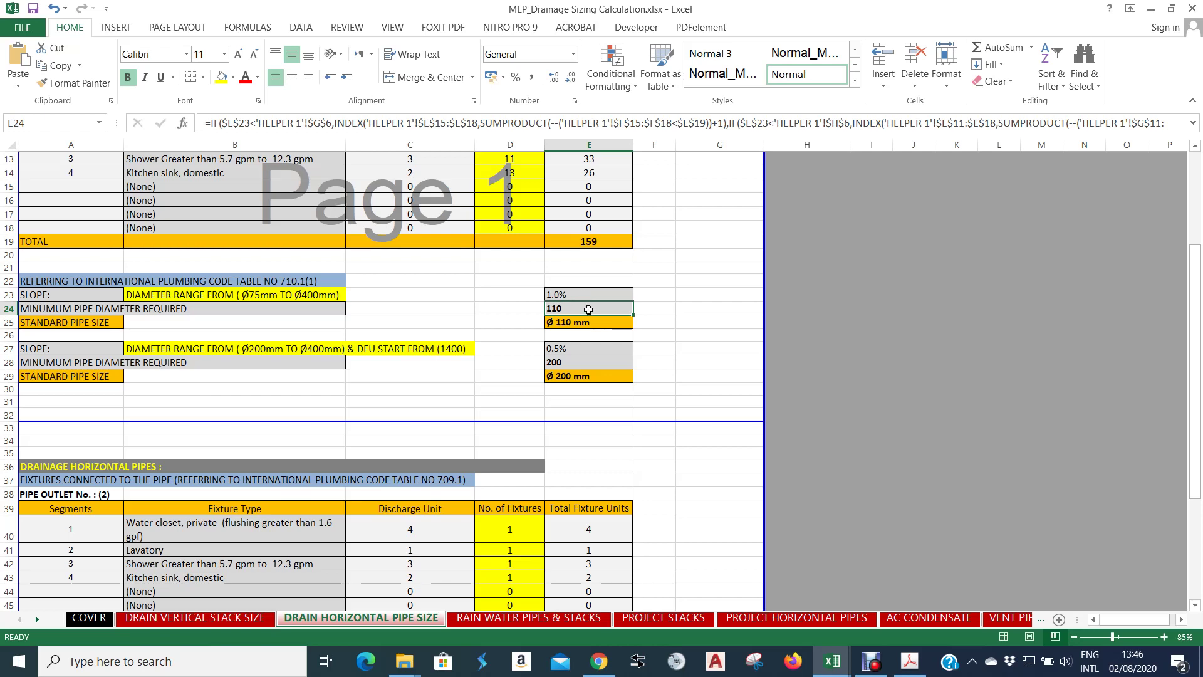
Check pipe outlet 1's total discharge units against the slopes of both diameter ranges and the first range's minimum pipe diameter.
left_click(594, 245)
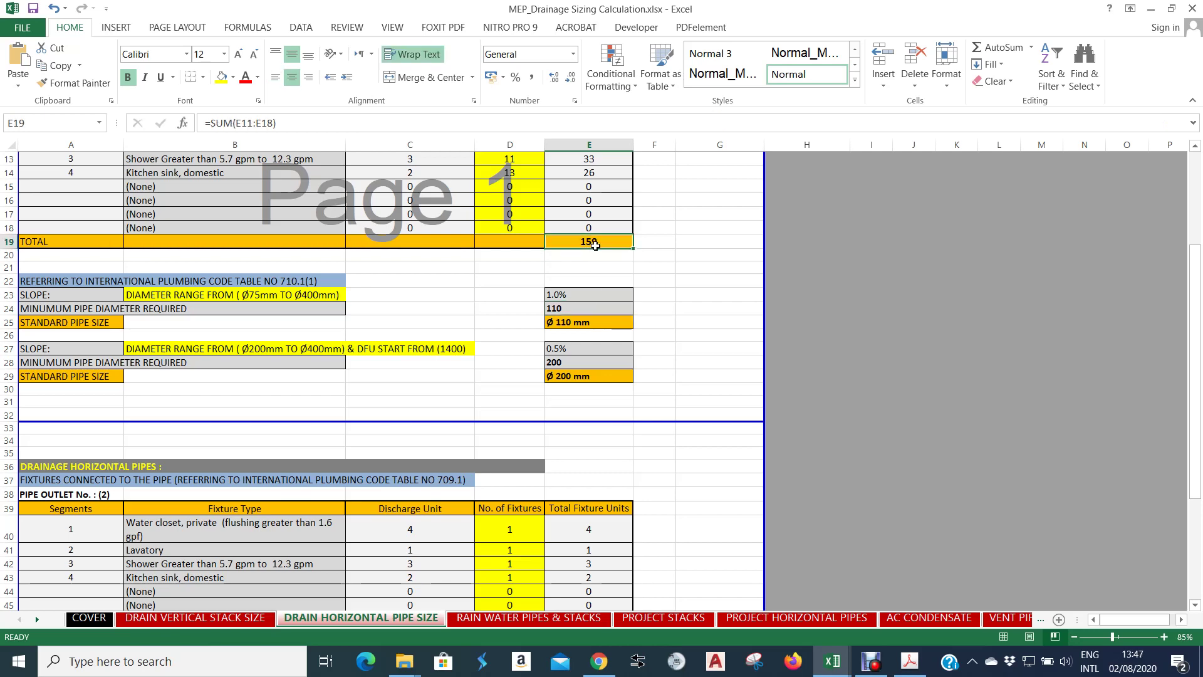
left_click(573, 308)
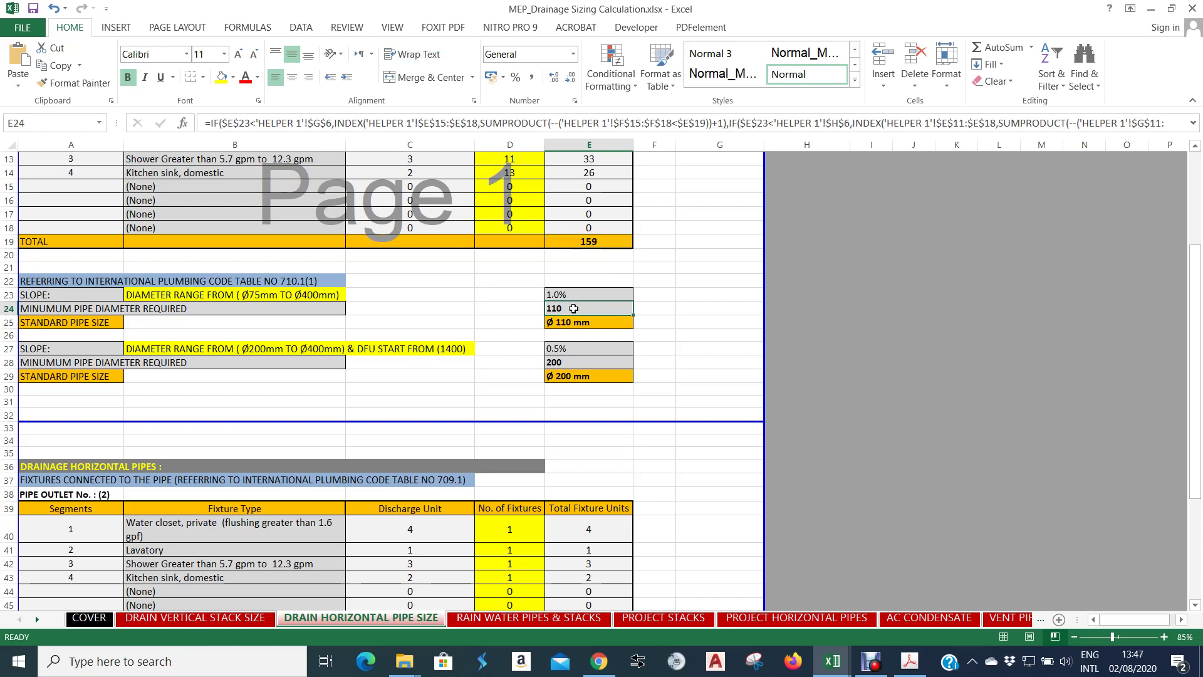
left_click(573, 296)
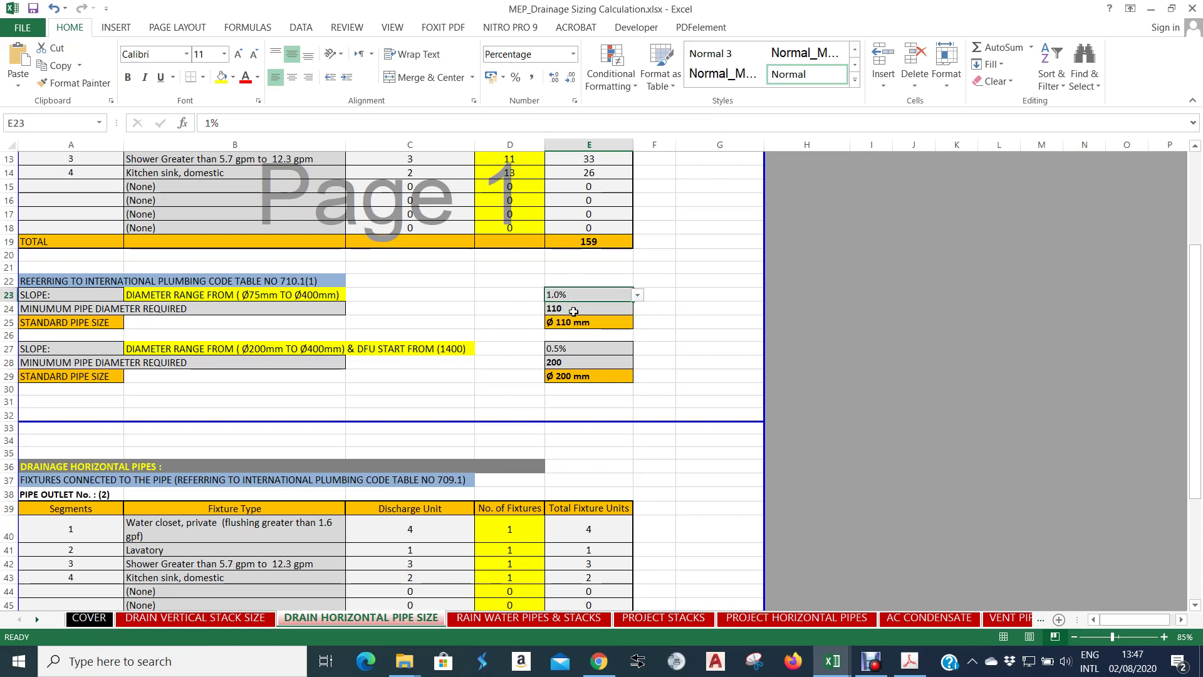
left_click(573, 348)
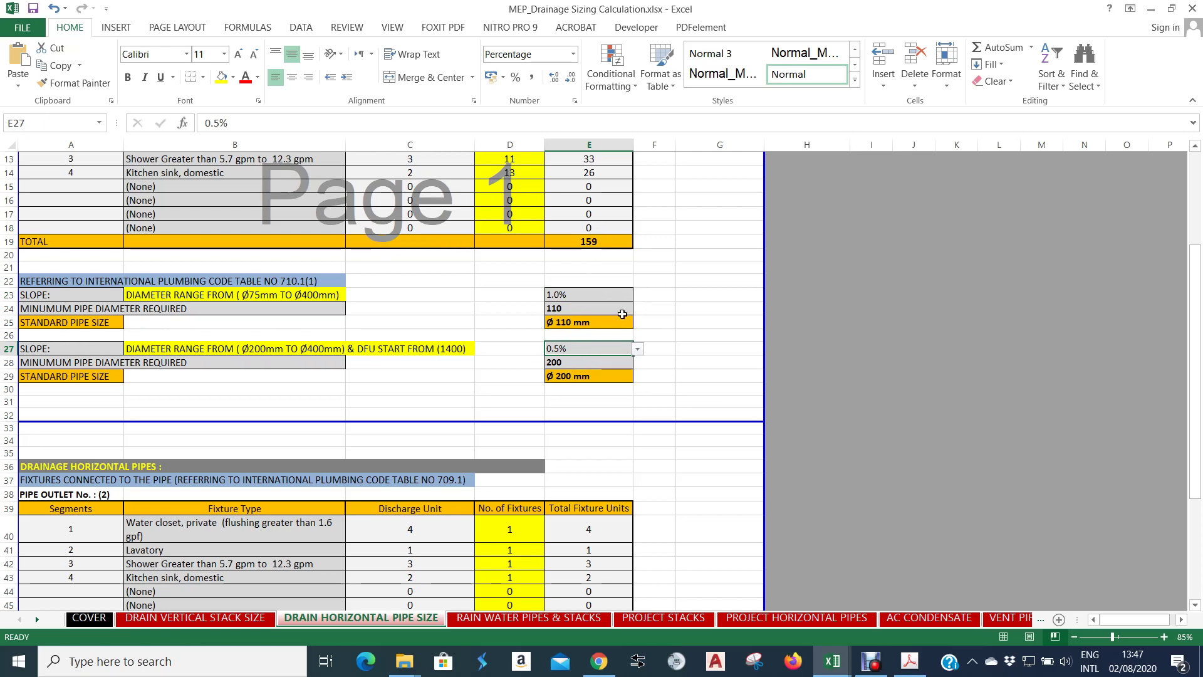
scroll(611, 301, "up", 1)
scroll(607, 291, "down", 1)
left_click(601, 293)
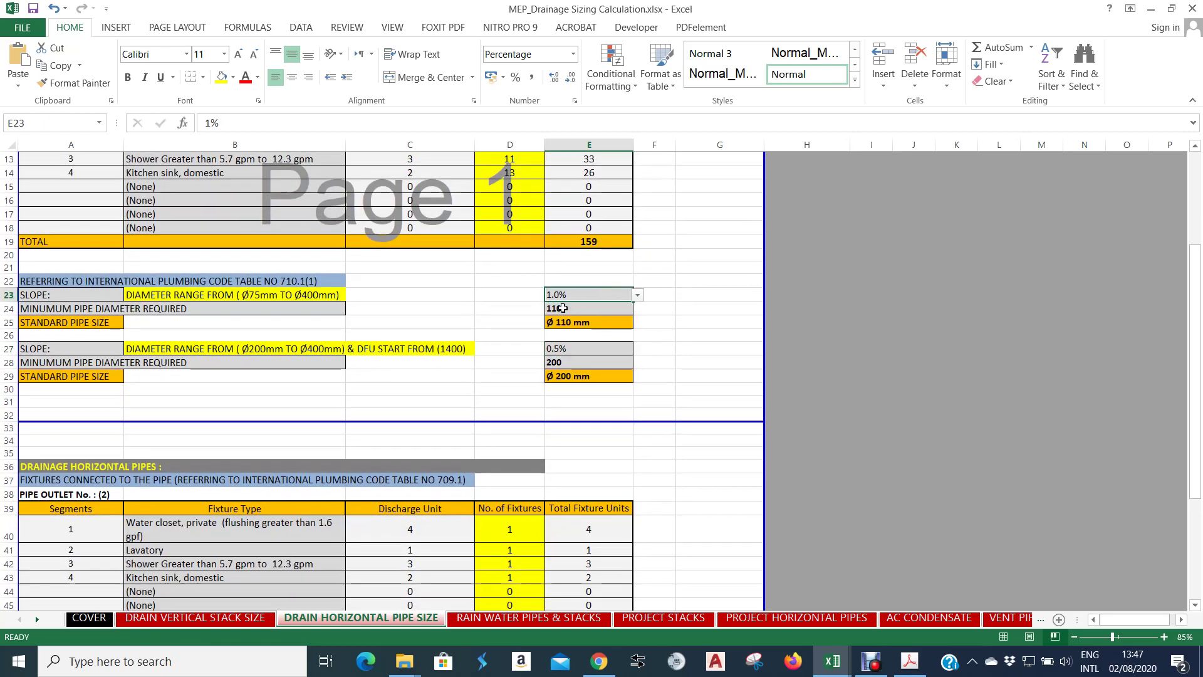
left_click(598, 312)
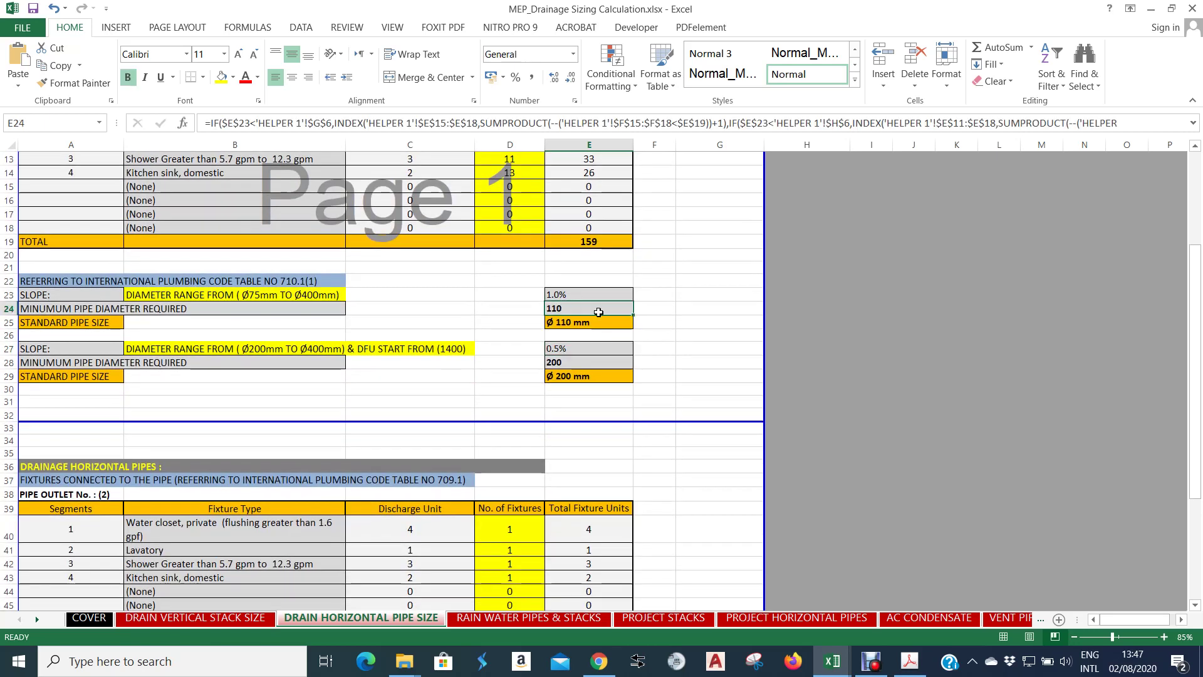
Look up Table 710.1(1) on page 79 of the plumbing code PDF in Adobe Acrobat Pro, then return to the Excel workbook.
left_click(910, 661)
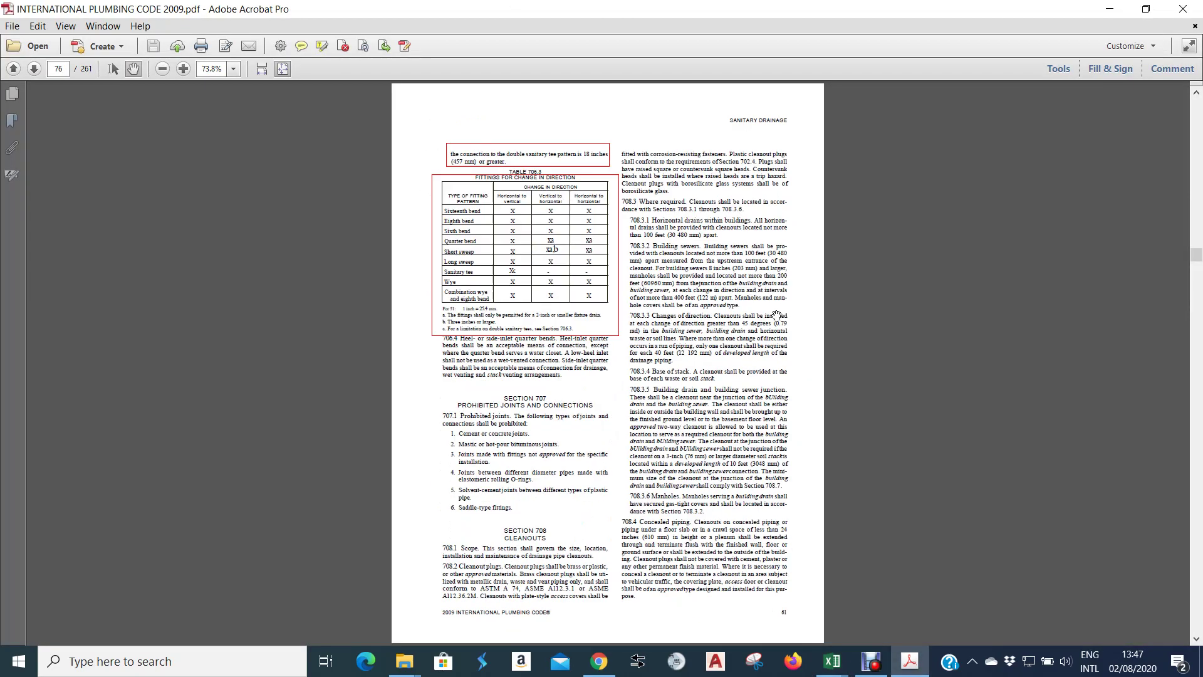
left_click(64, 70)
type("79")
key("Return")
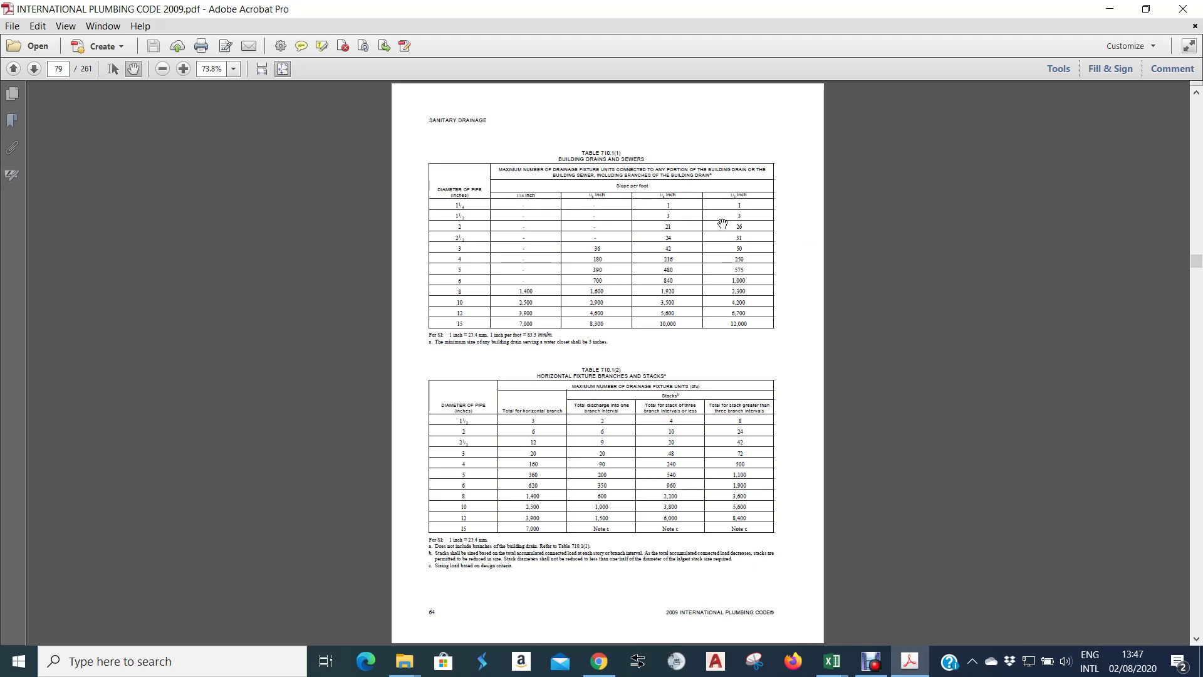
left_click(262, 68)
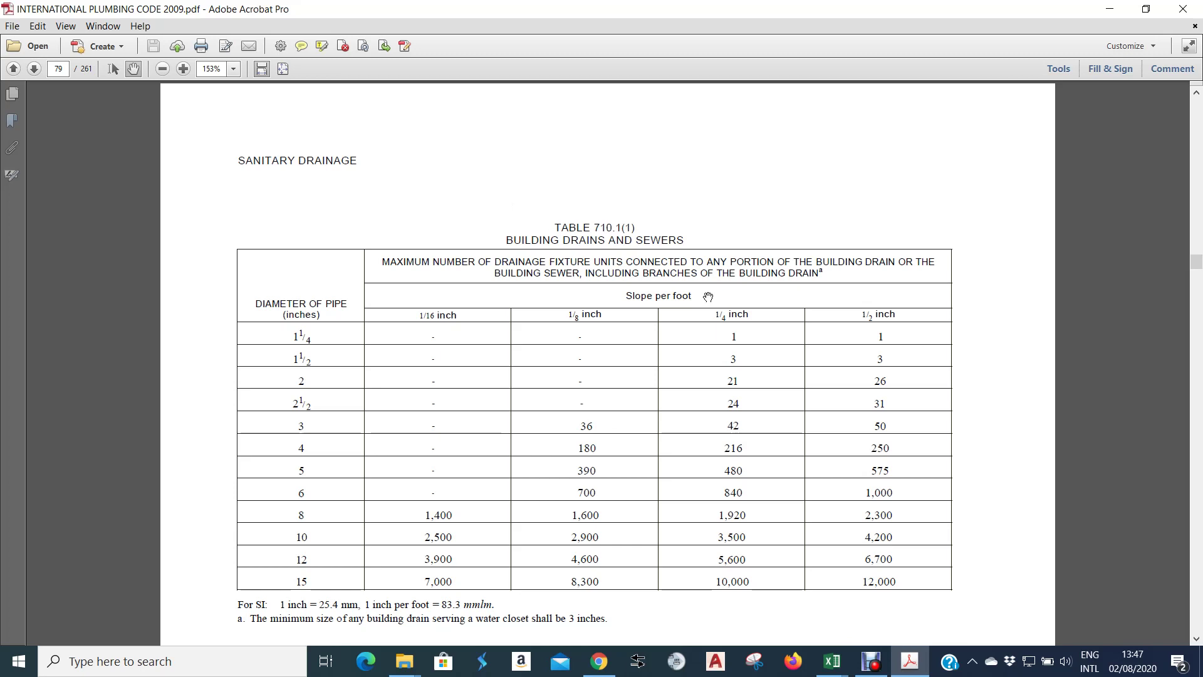
scroll(707, 301, "down", 3)
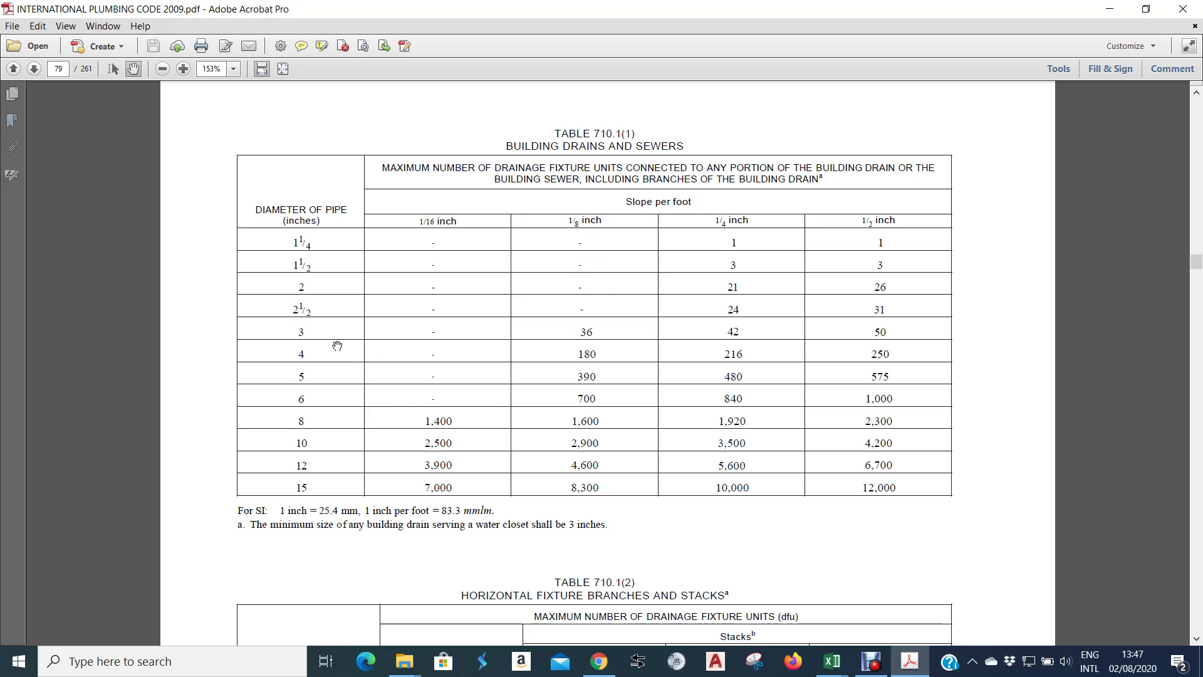
left_click(1110, 8)
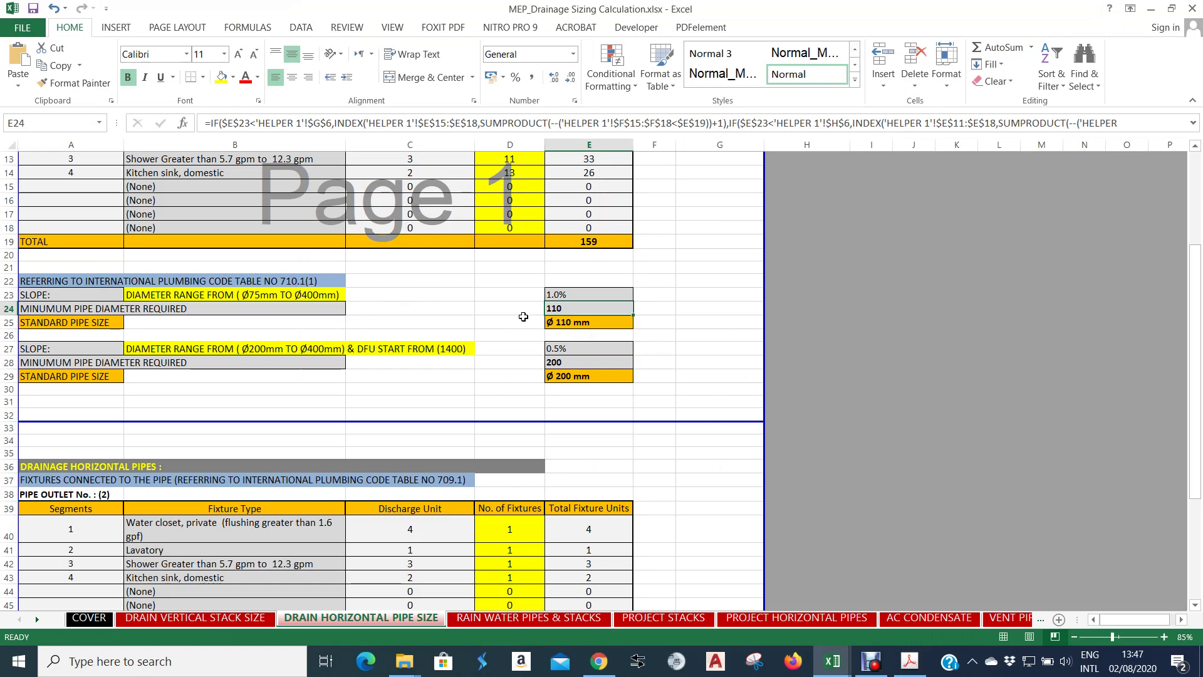
Review pipe outlet 1's fixture segments and pipe sizing results, and pipe outlet 2's corresponding tables.
scroll(576, 323, "down", 1)
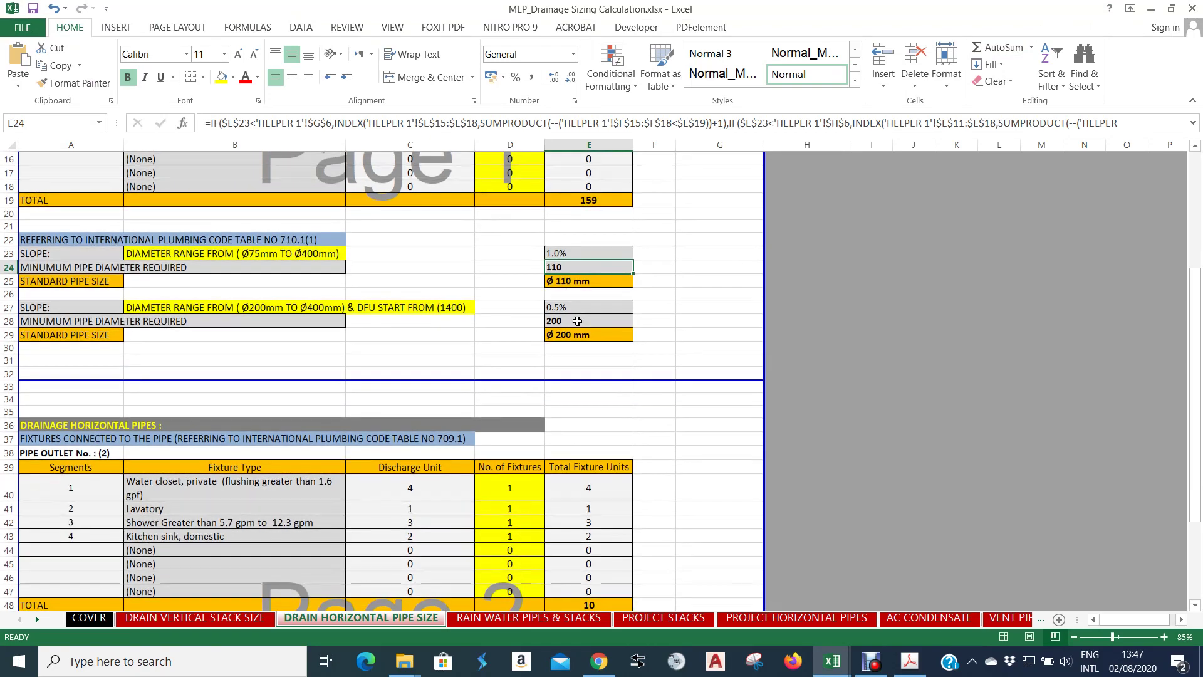
scroll(578, 308, "down", 2)
scroll(581, 303, "up", 2)
scroll(581, 303, "up", 4)
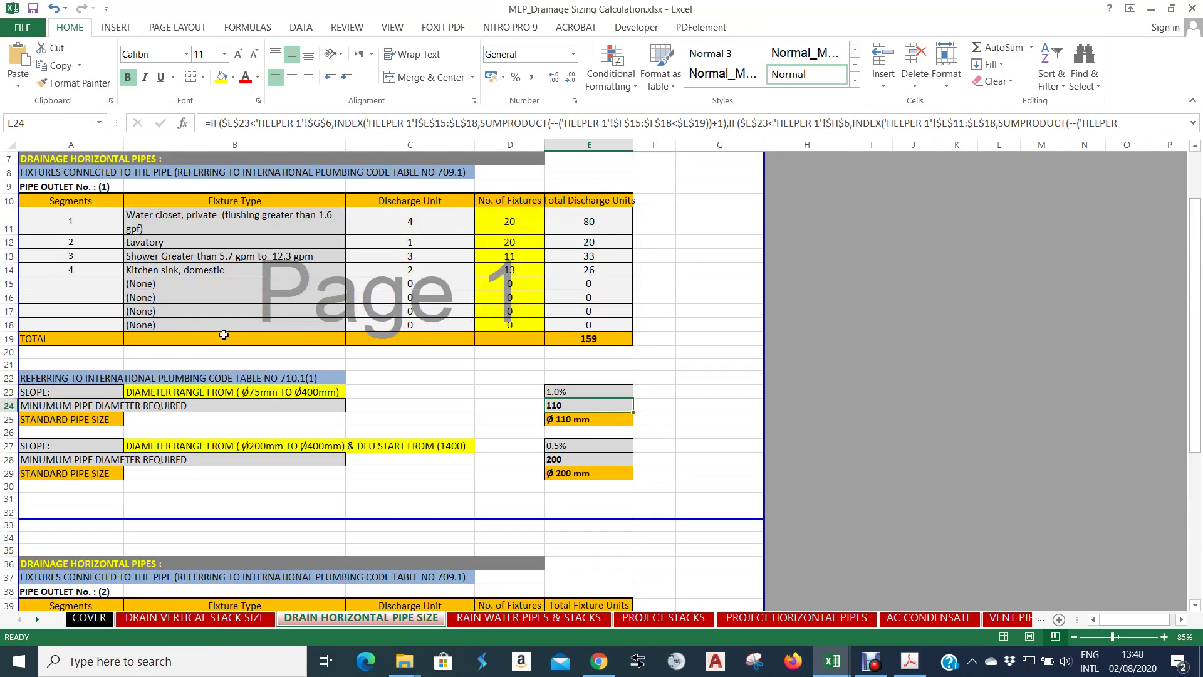
left_click(78, 262)
key("Down")
key("Down")
key("Down")
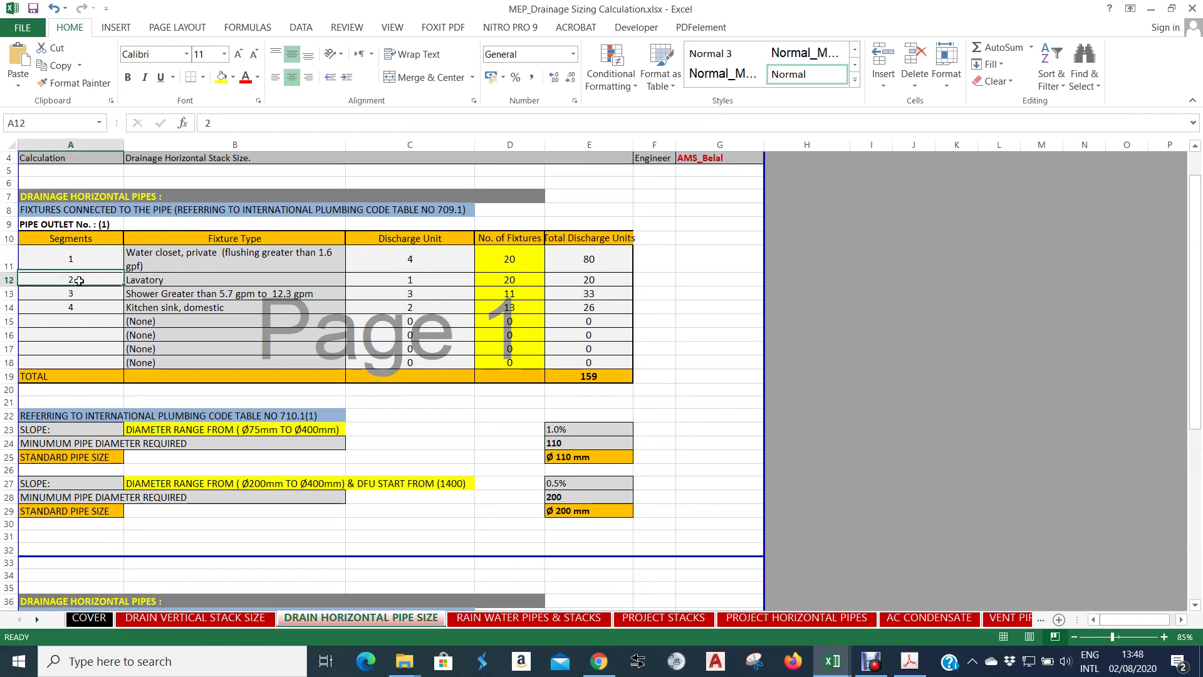
scroll(349, 280, "down", 1)
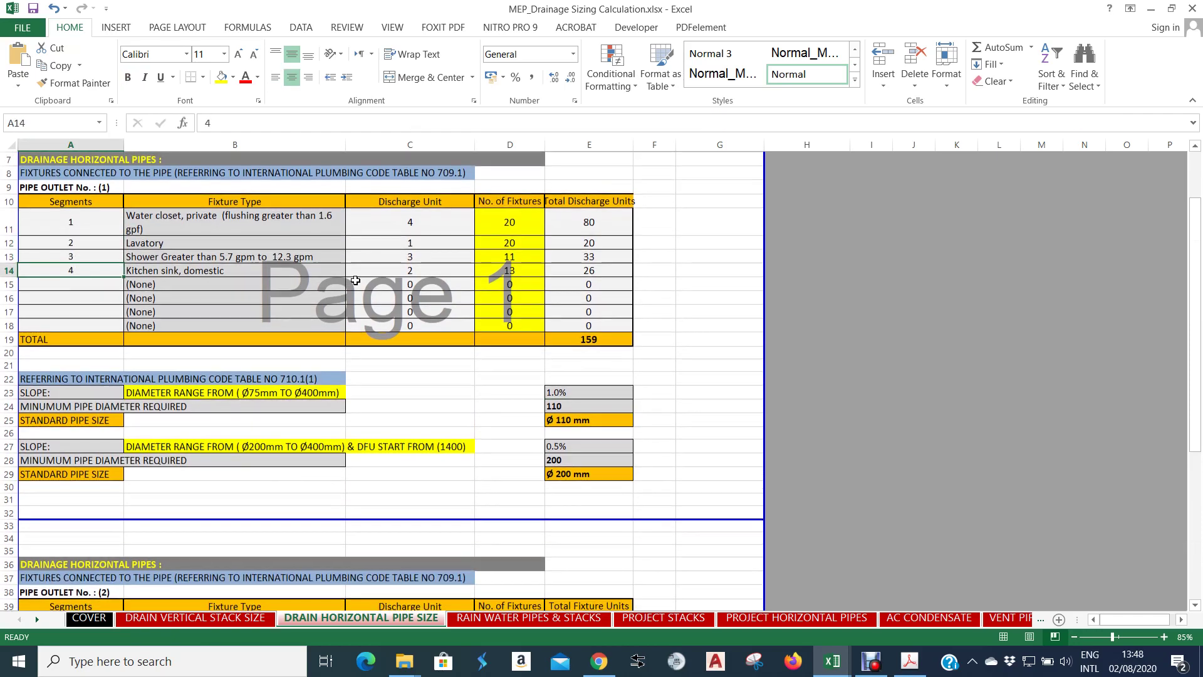
scroll(456, 284, "down", 3)
scroll(456, 284, "down", 8)
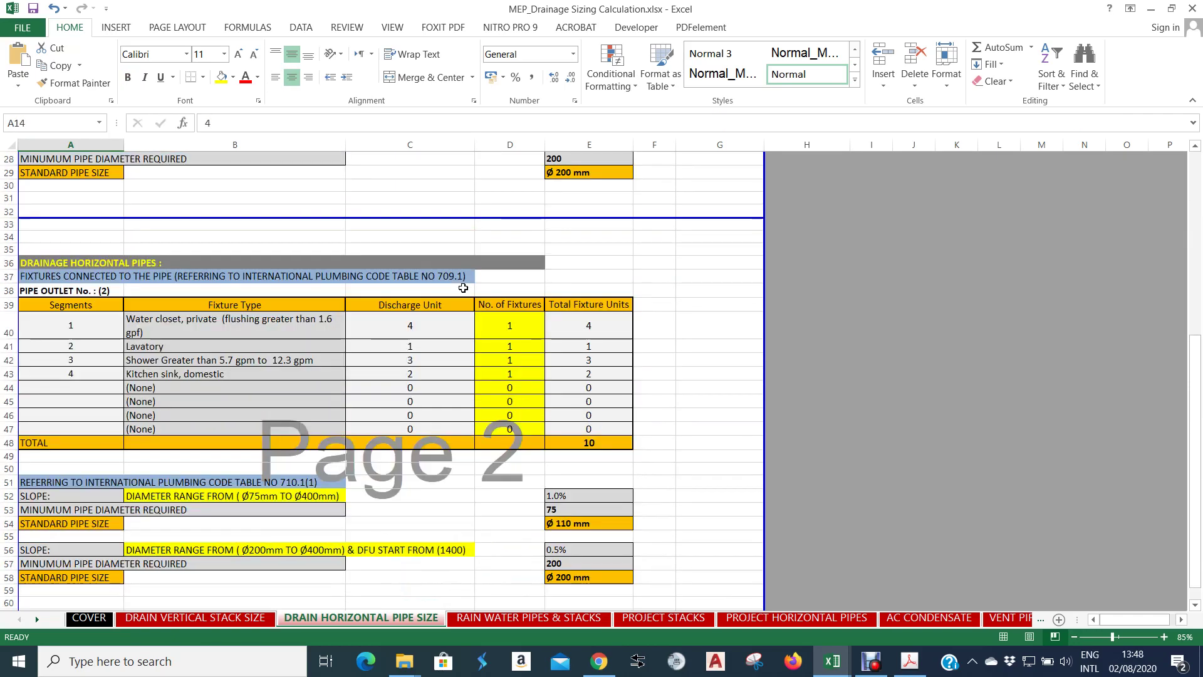
scroll(466, 291, "up", 7)
scroll(465, 291, "up", 6)
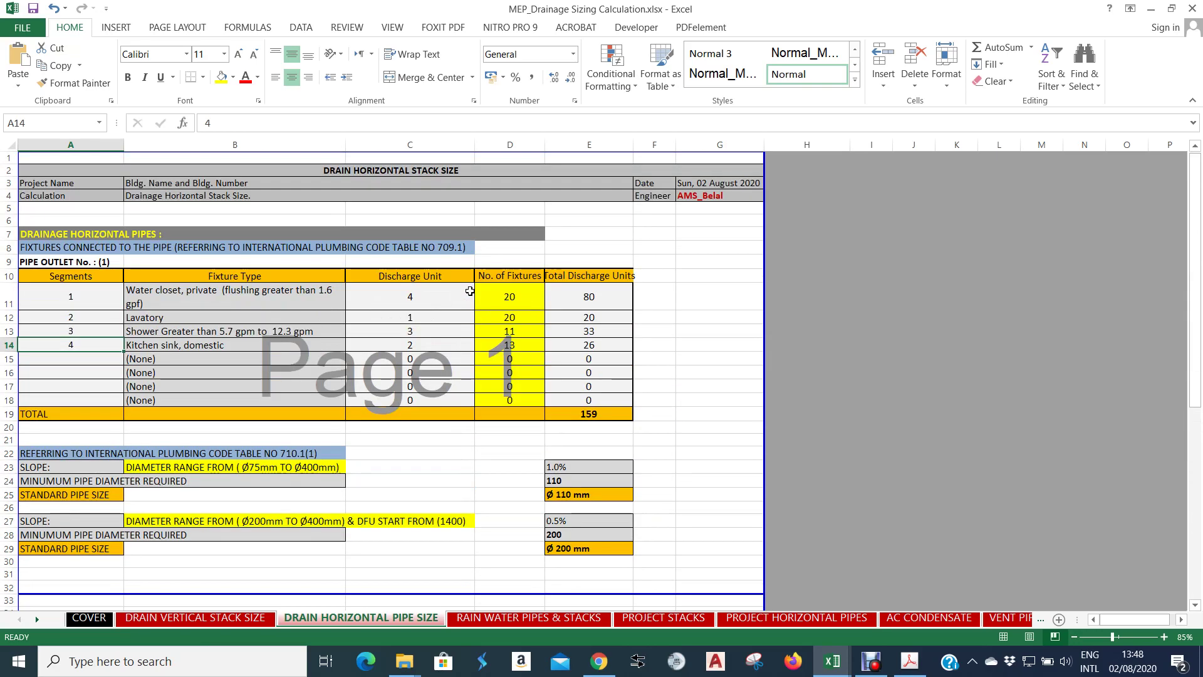
scroll(564, 292, "down", 1)
scroll(660, 292, "up", 1)
Widen column E slightly so the Total Discharge Units heading fits.
left_click(660, 293)
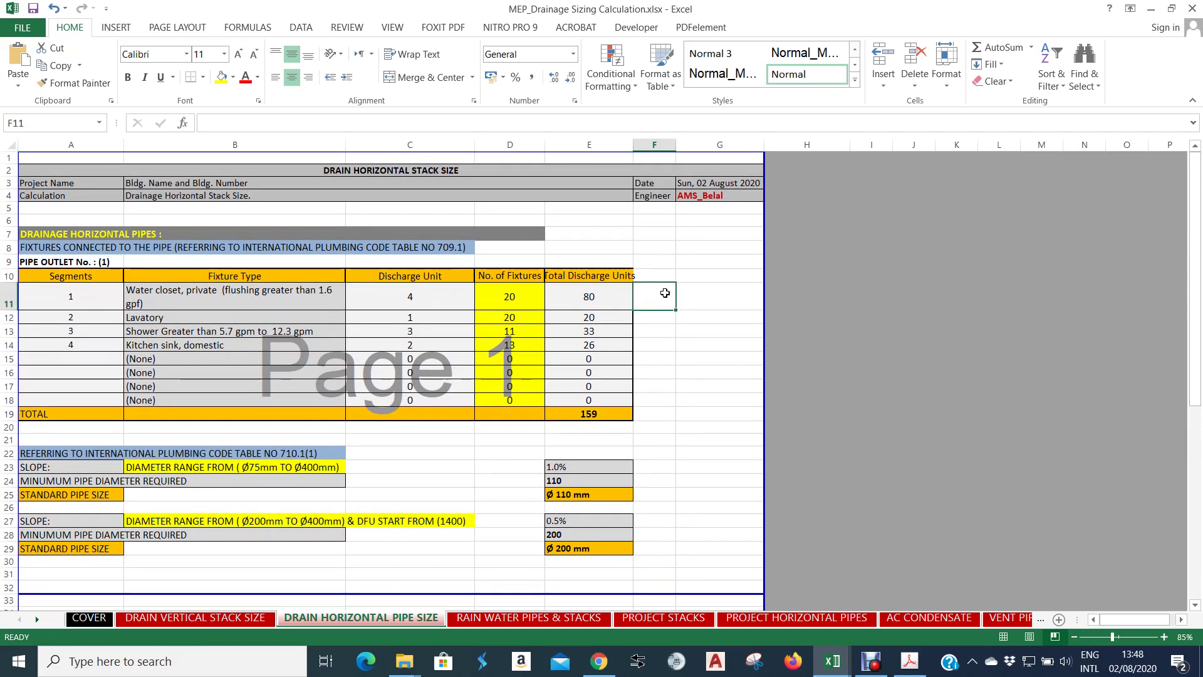
left_click(708, 305)
left_click_drag(637, 150, 641, 150)
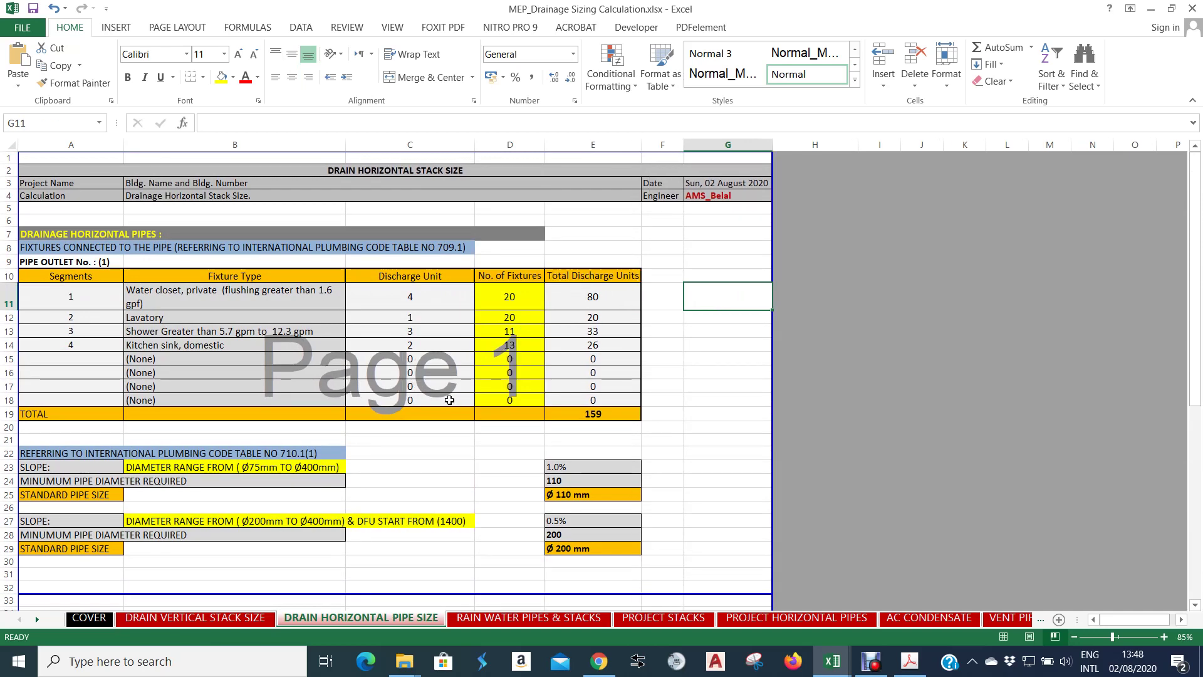
Open the Rain Water Pipes & Stacks sheet and review its design calculation and both pipe size selection criteria, by roof area and flow rate.
left_click(551, 619)
scroll(613, 401, "up", 4)
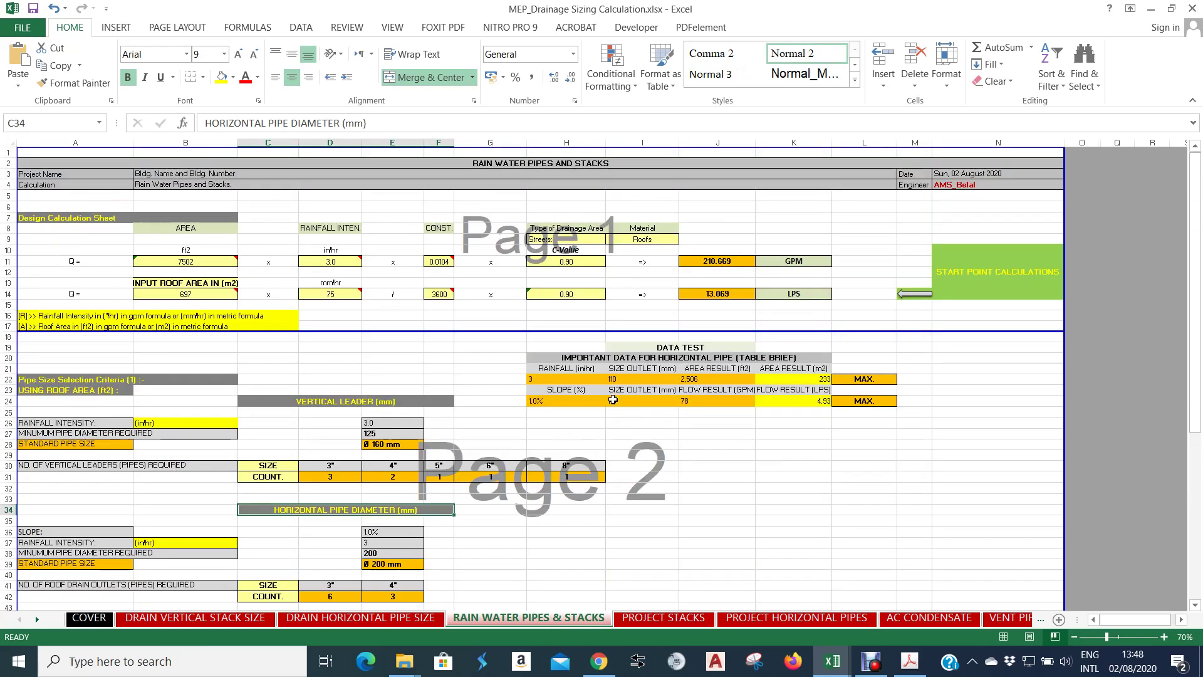
left_click(544, 165)
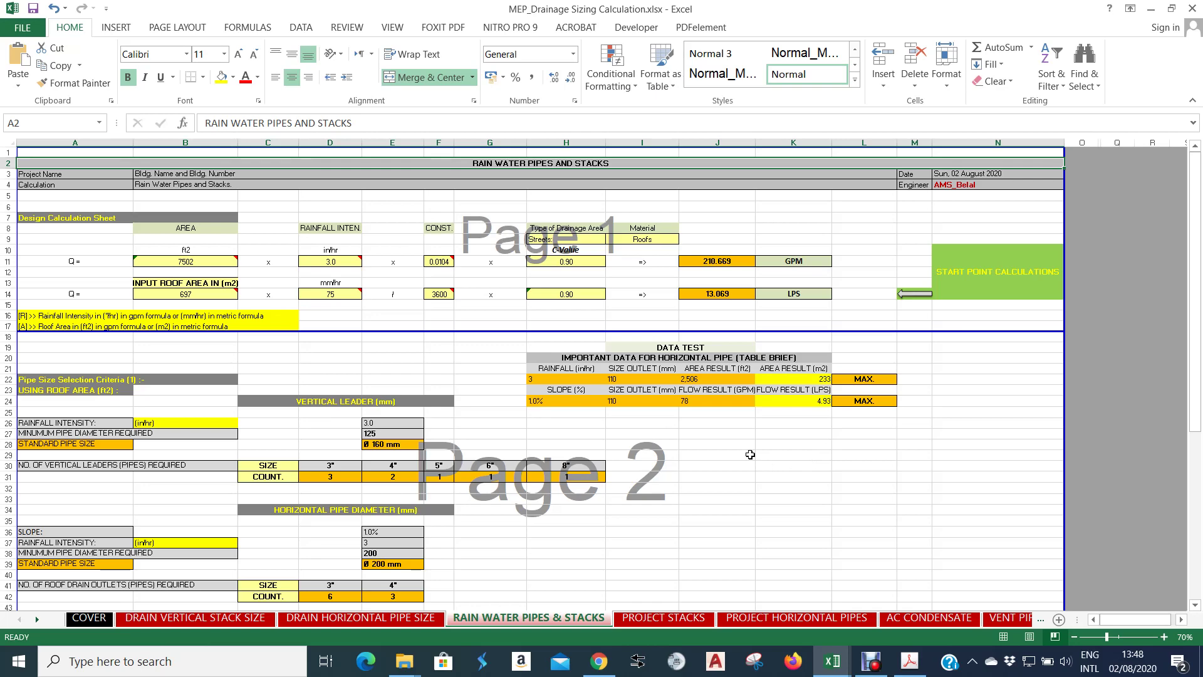
scroll(749, 454, "down", 1)
scroll(162, 352, "down", 1)
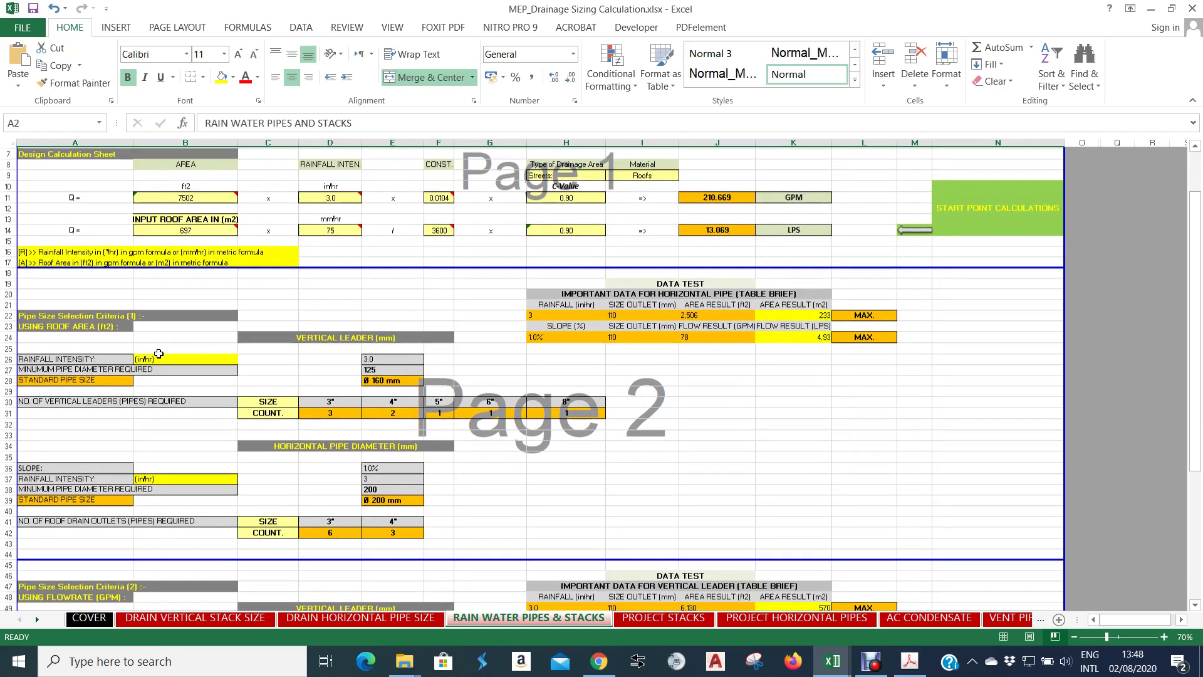
scroll(488, 384, "down", 1)
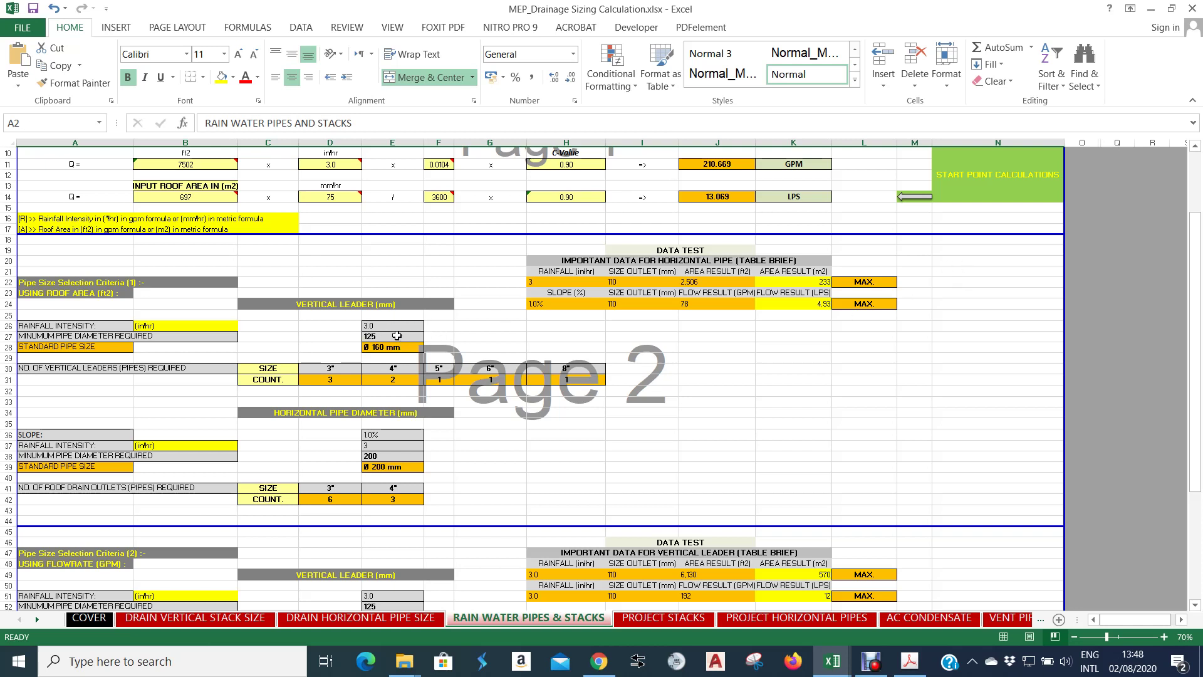
scroll(396, 336, "down", 8)
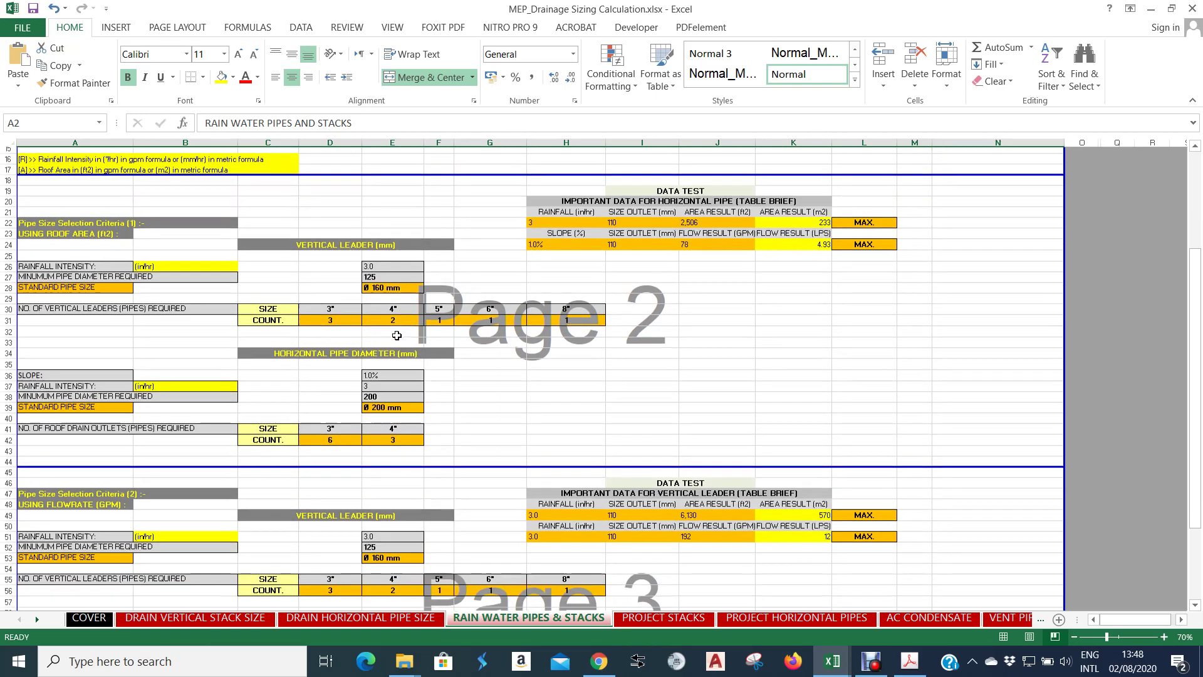
scroll(400, 336, "down", 1)
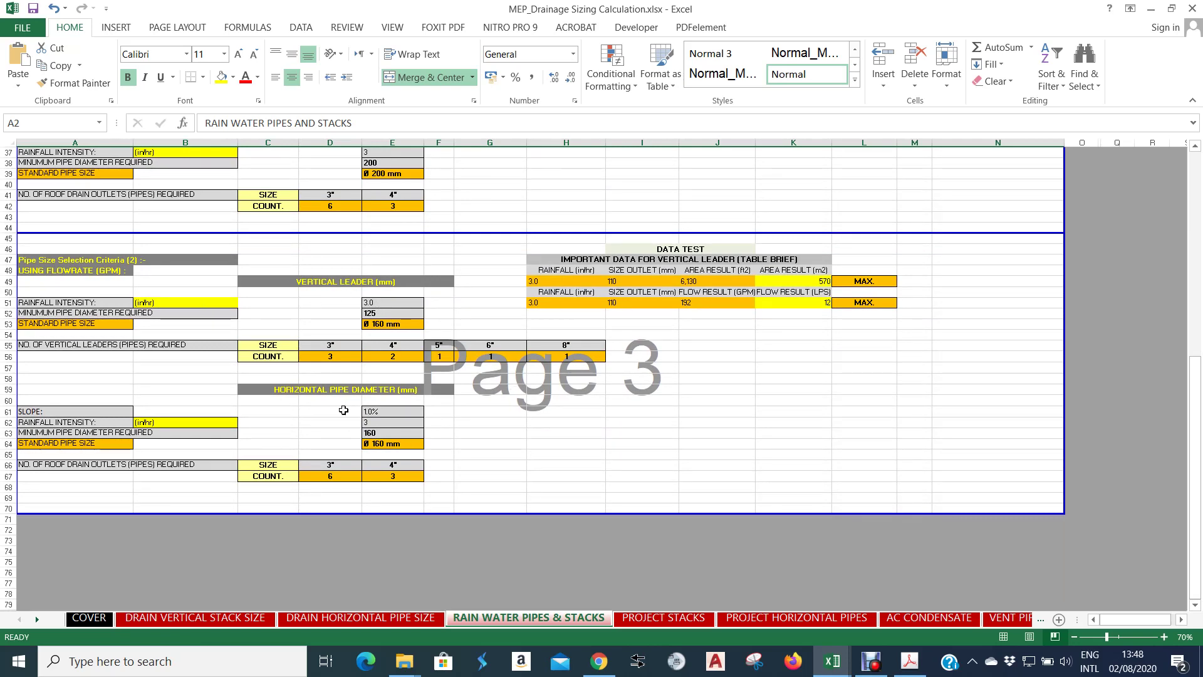
scroll(444, 396, "up", 9)
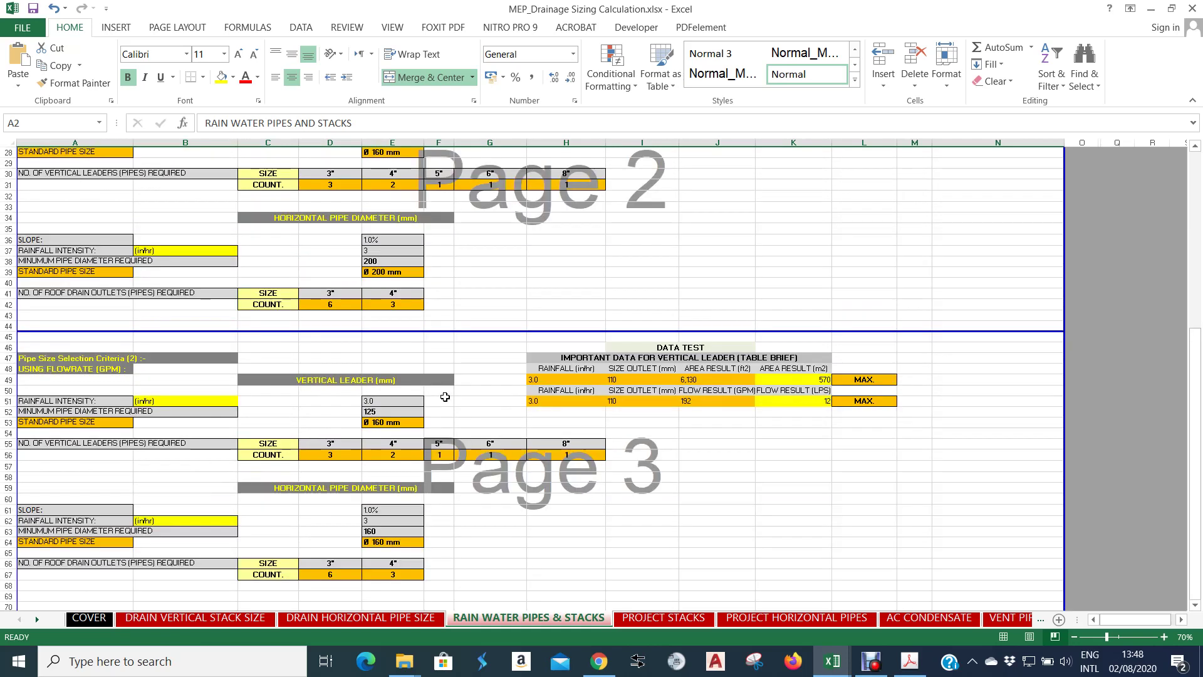
scroll(445, 397, "up", 3)
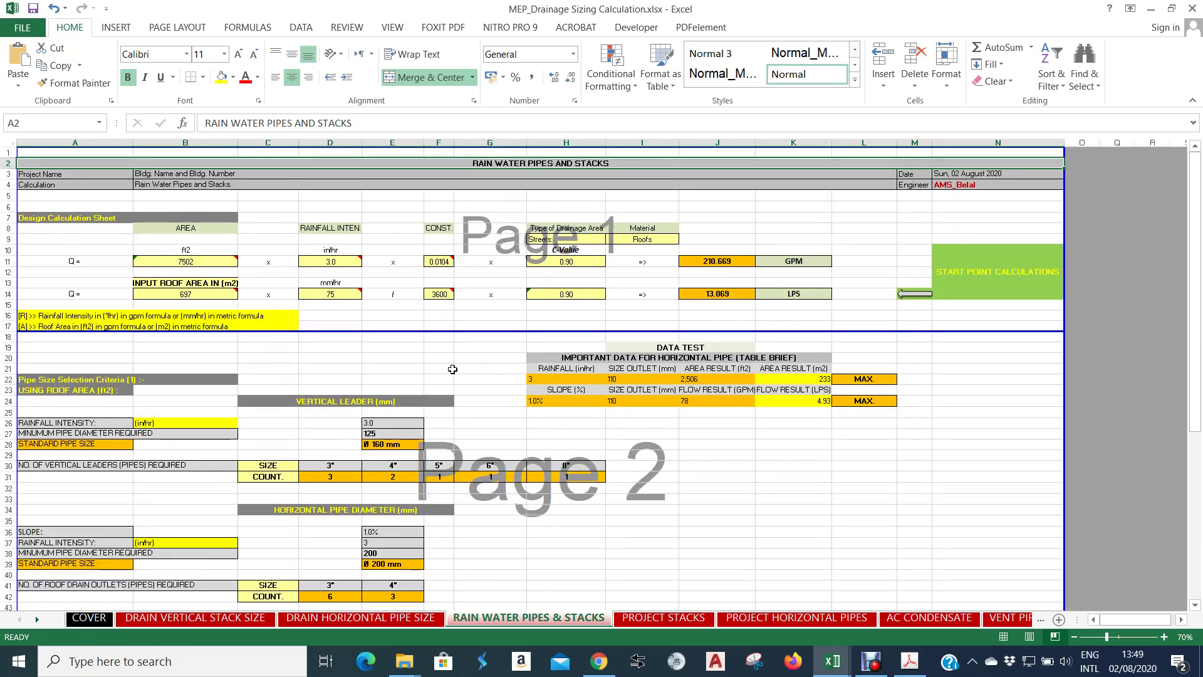
Review the GPM flow formula in the design calculation: roof area, rainfall intensity, conversion constant and its comment, and result unit.
left_click(428, 358)
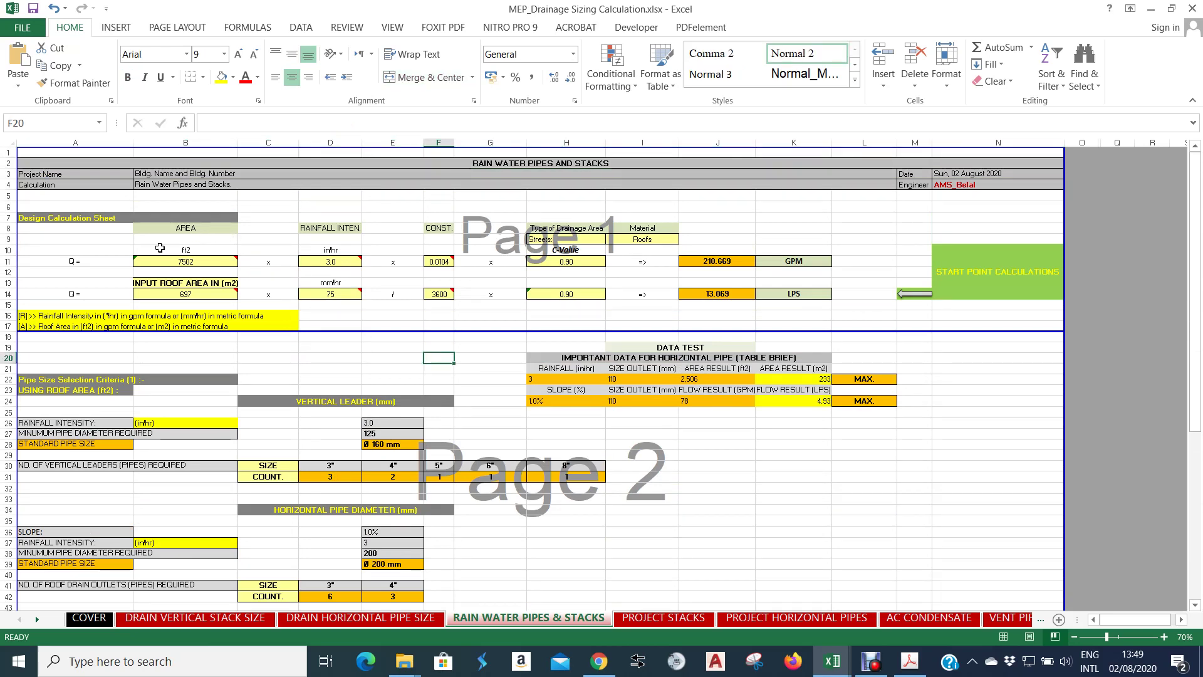
left_click(217, 231)
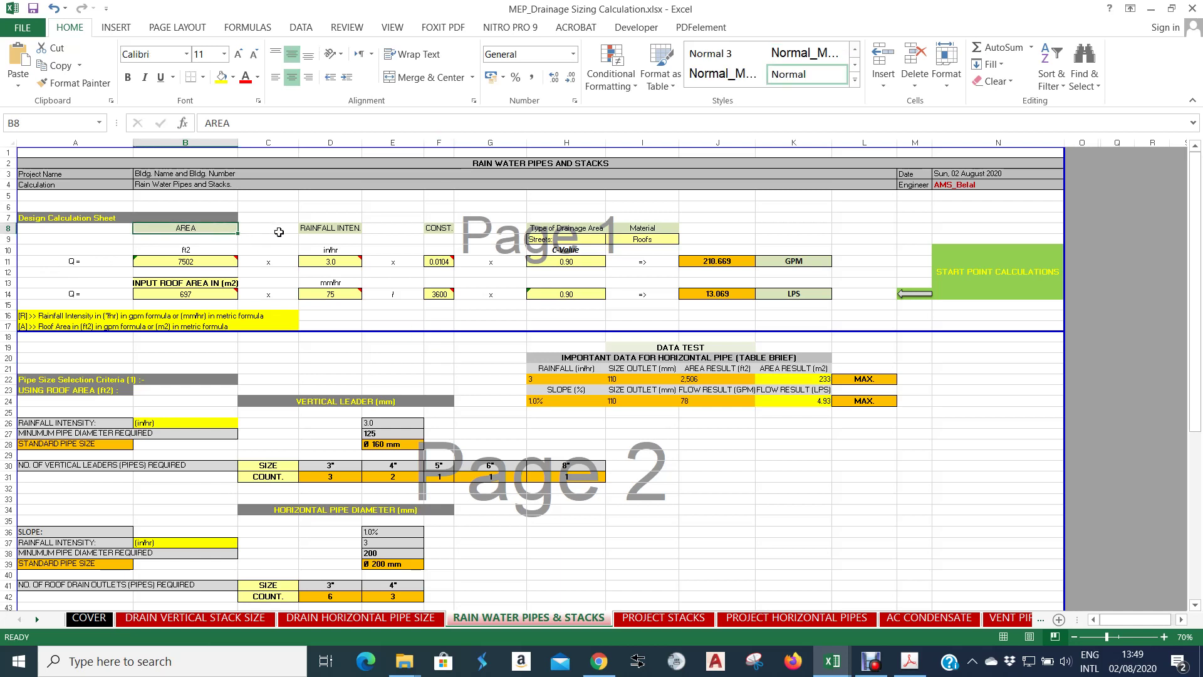
left_click(343, 227)
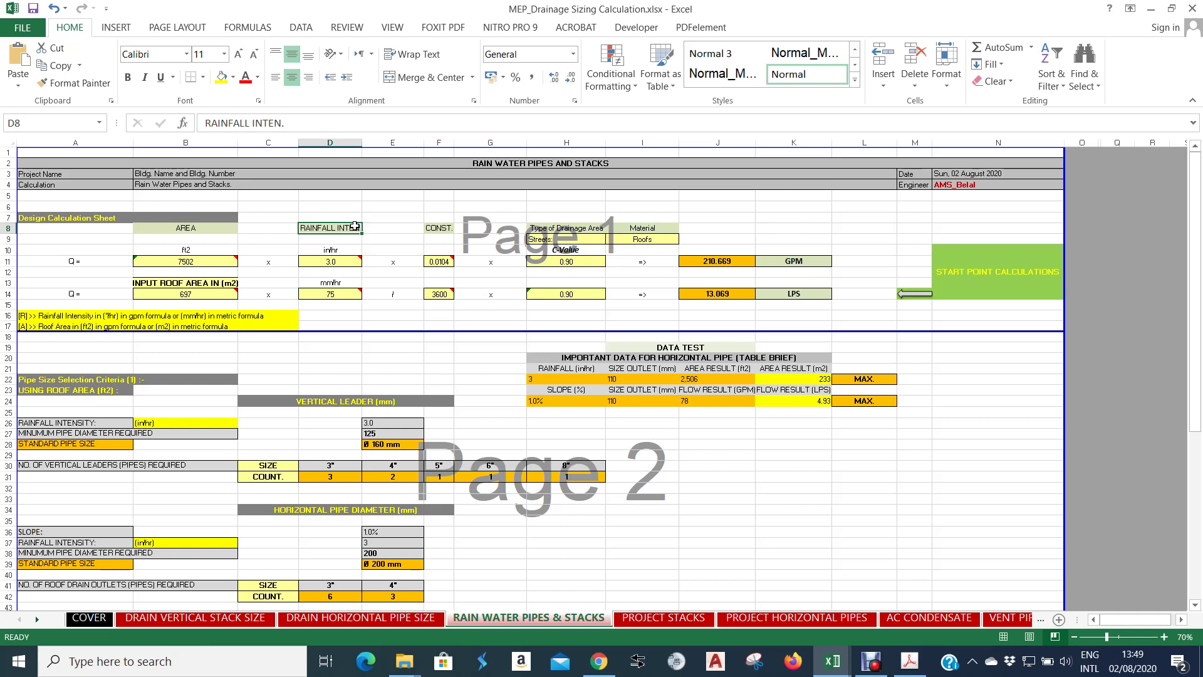
left_click(439, 226)
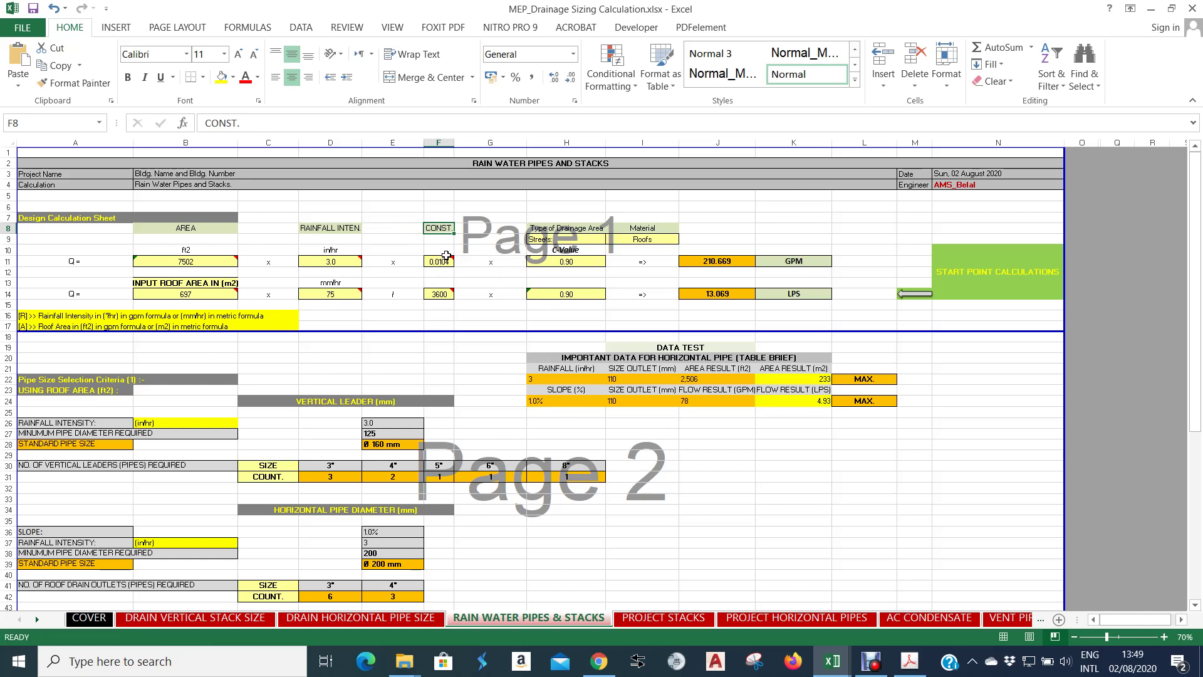
mouse_move(440, 260)
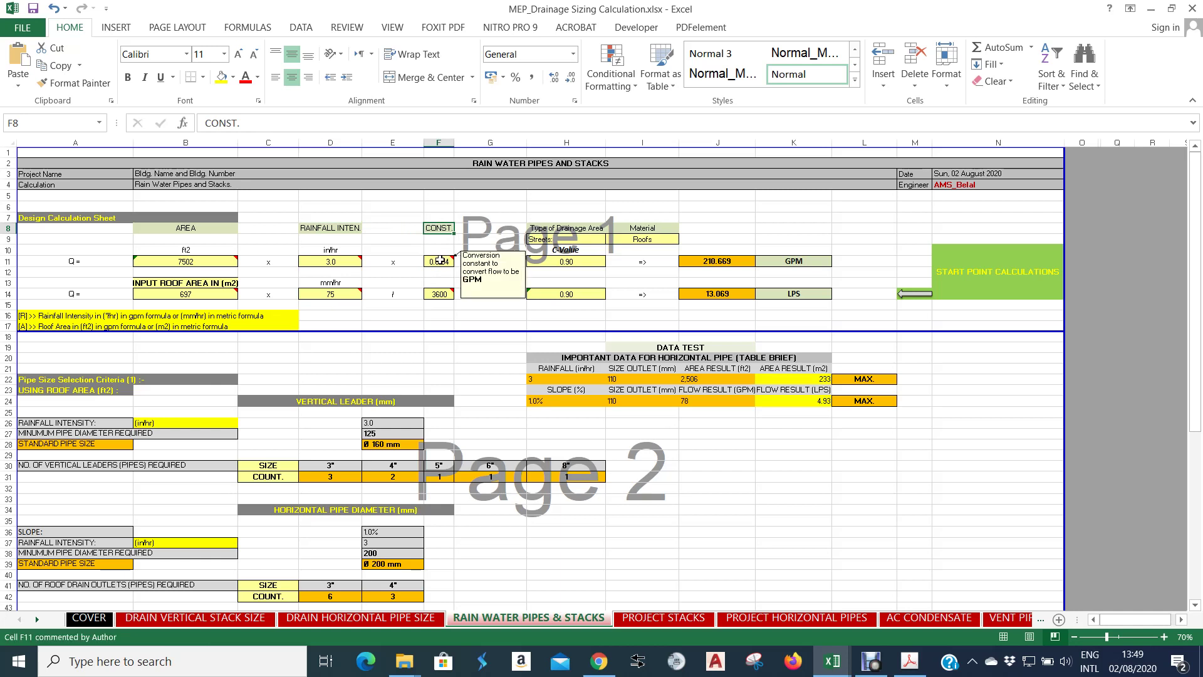
left_click(187, 251)
left_click(429, 259)
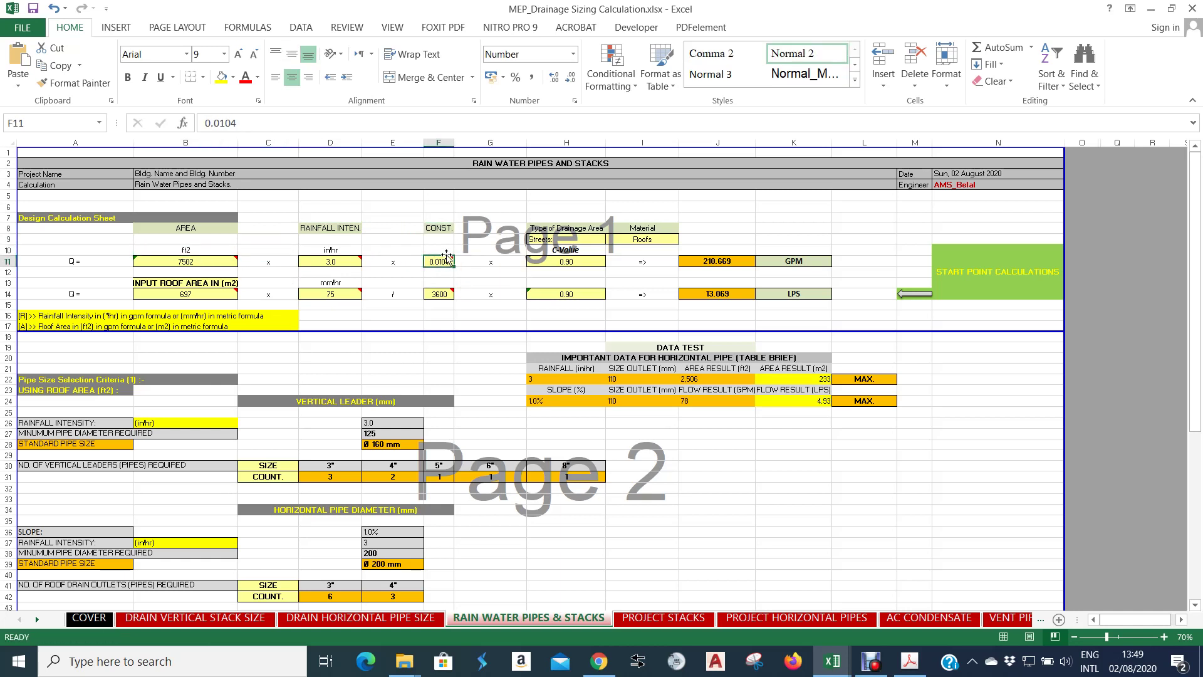
left_click(815, 264)
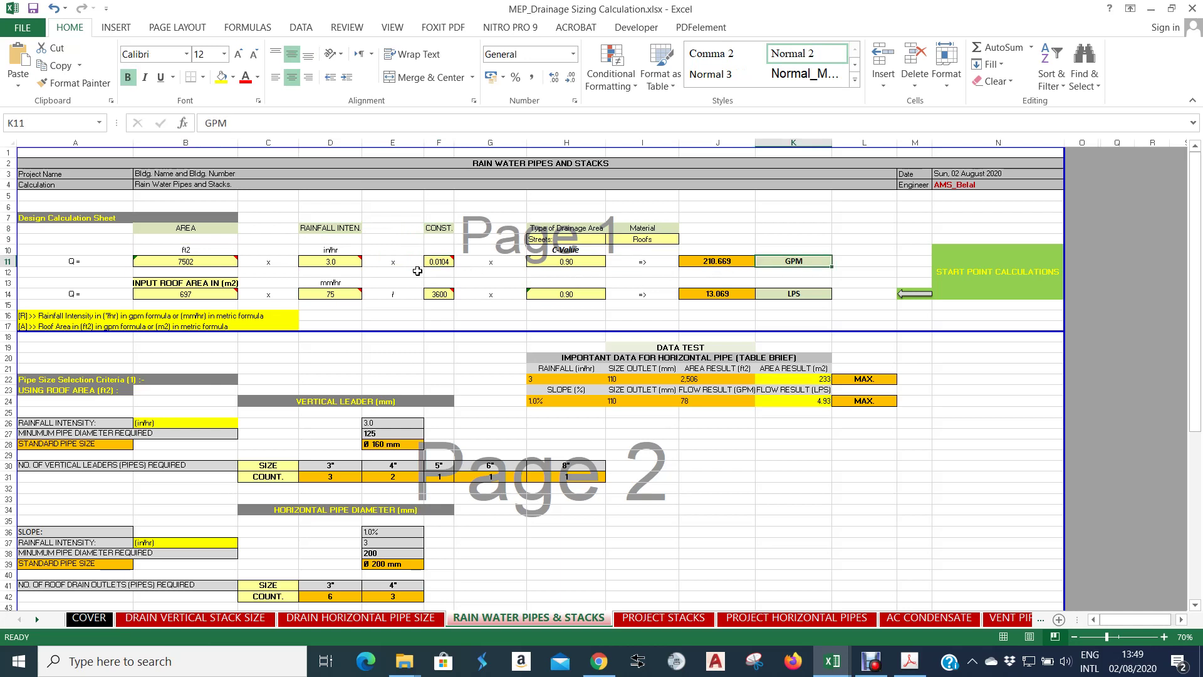
Enter 697 as the roof area in m2 and check the metric formula's conversion constant and flow unit.
left_click(186, 294)
type("697")
key("ctrl+Return")
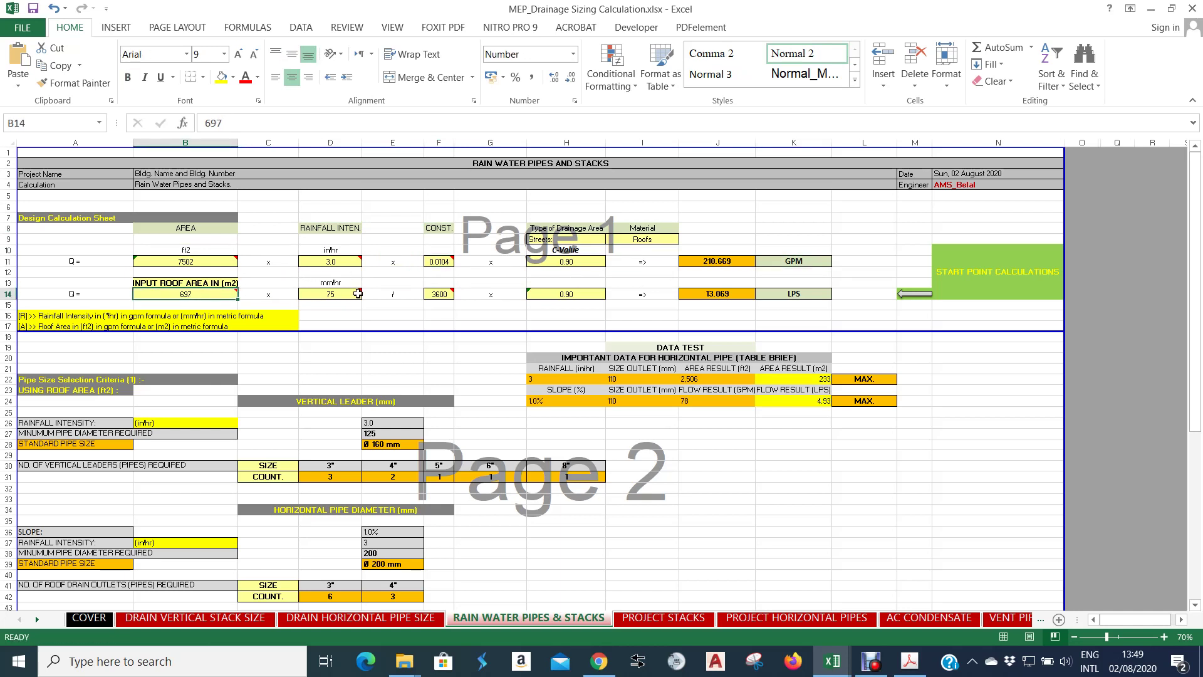
left_click(446, 296)
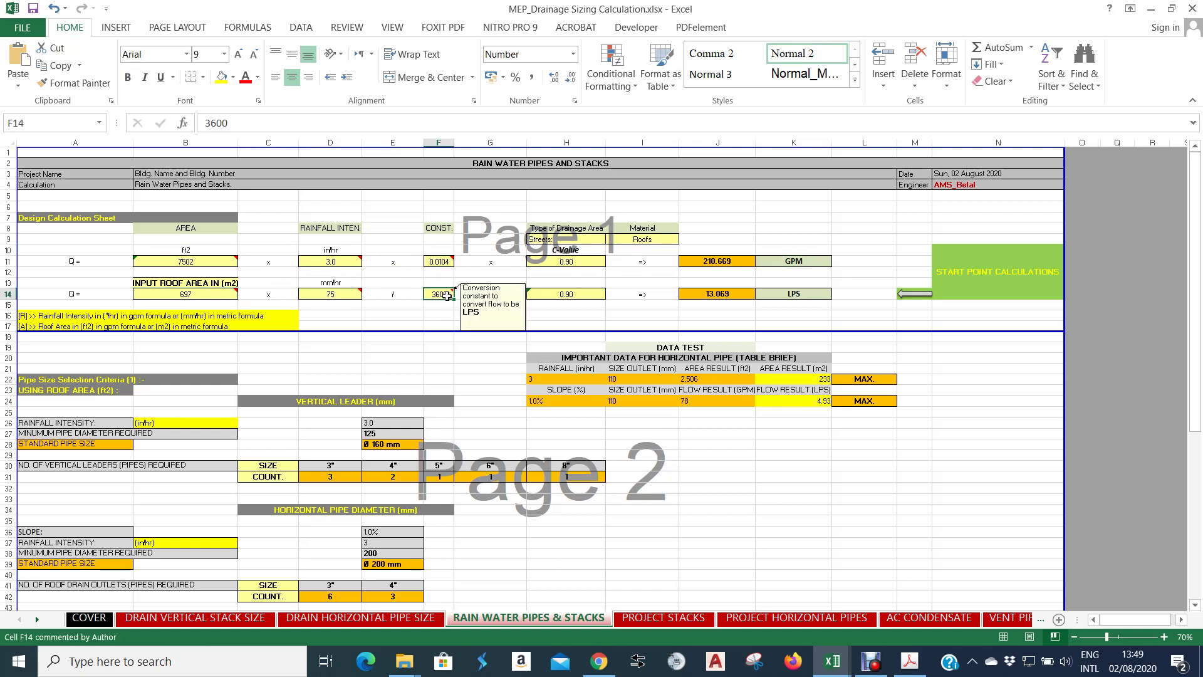
left_click(783, 295)
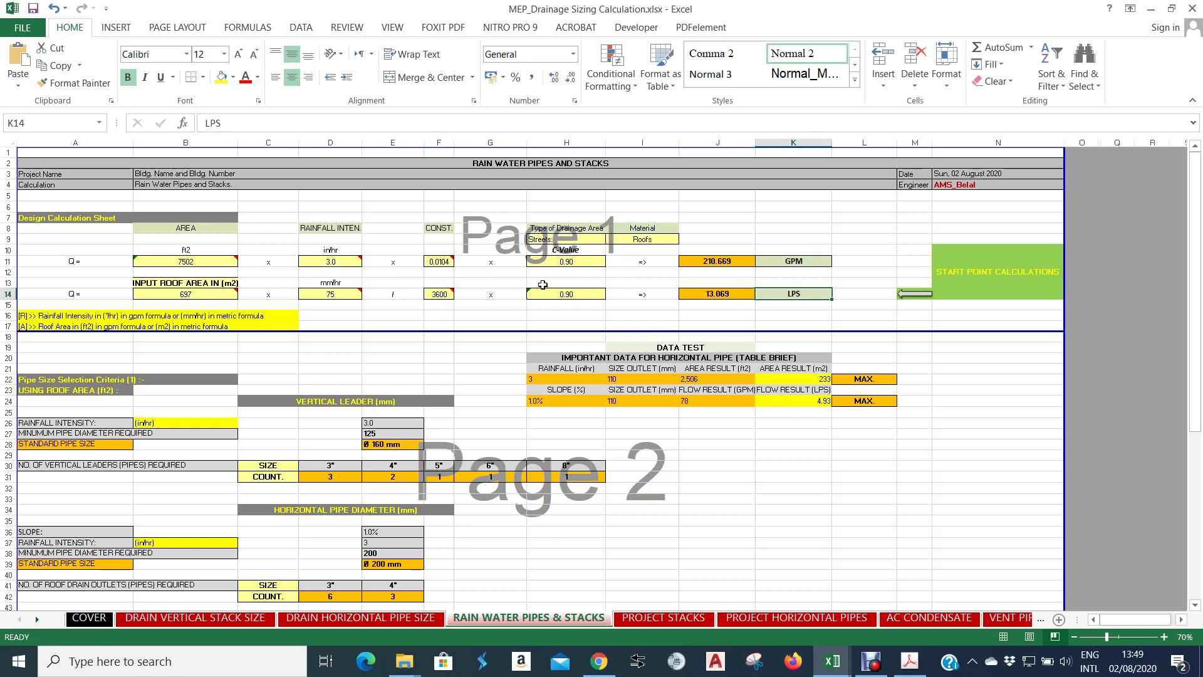
Examine the C-Value heading and the lookup formula that supplies the runoff coefficient to the GPM calculation.
left_click(565, 251)
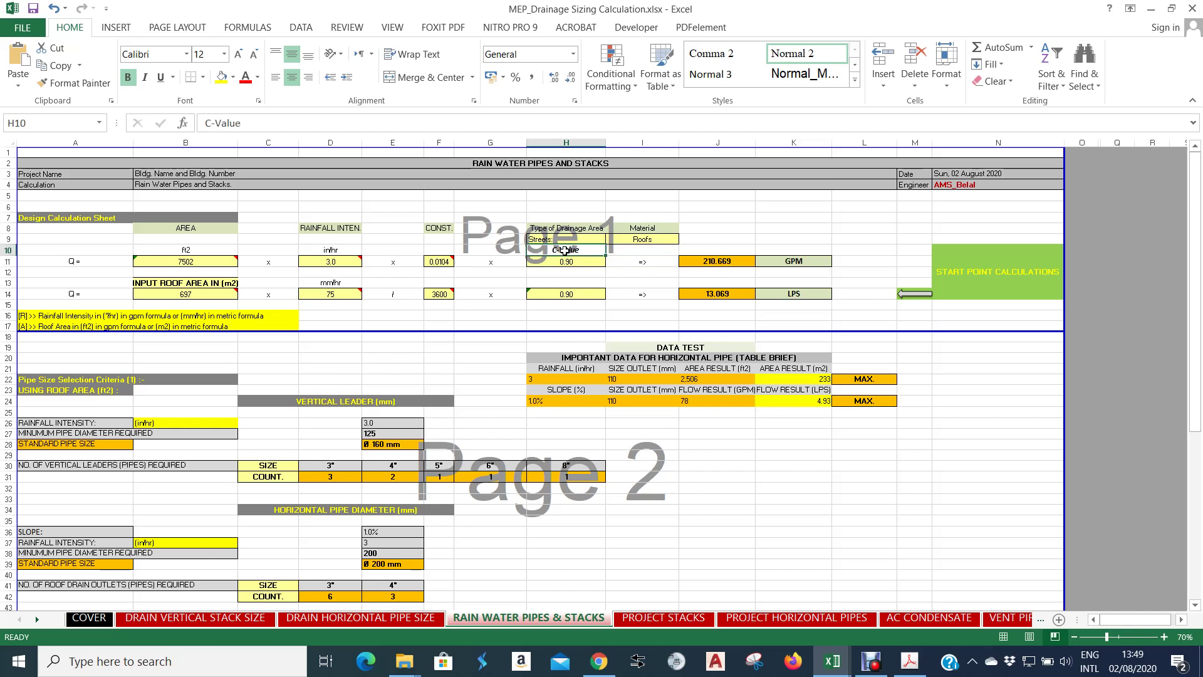
left_click(565, 262)
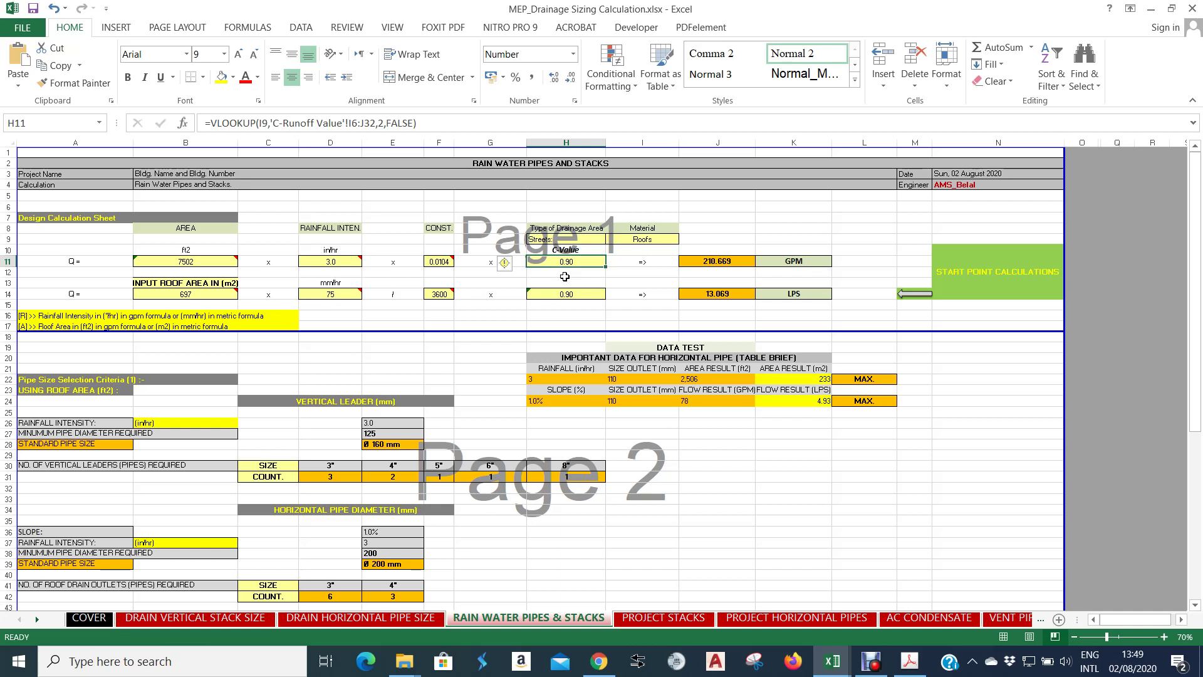
left_click(564, 274)
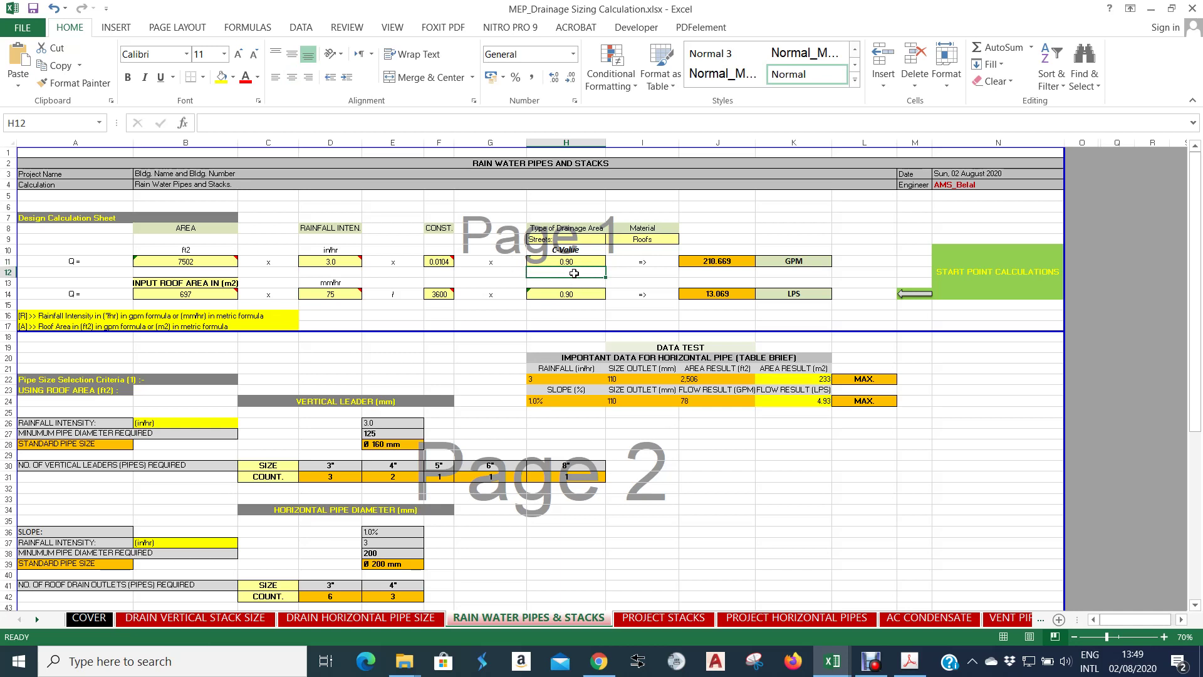
left_click(582, 284)
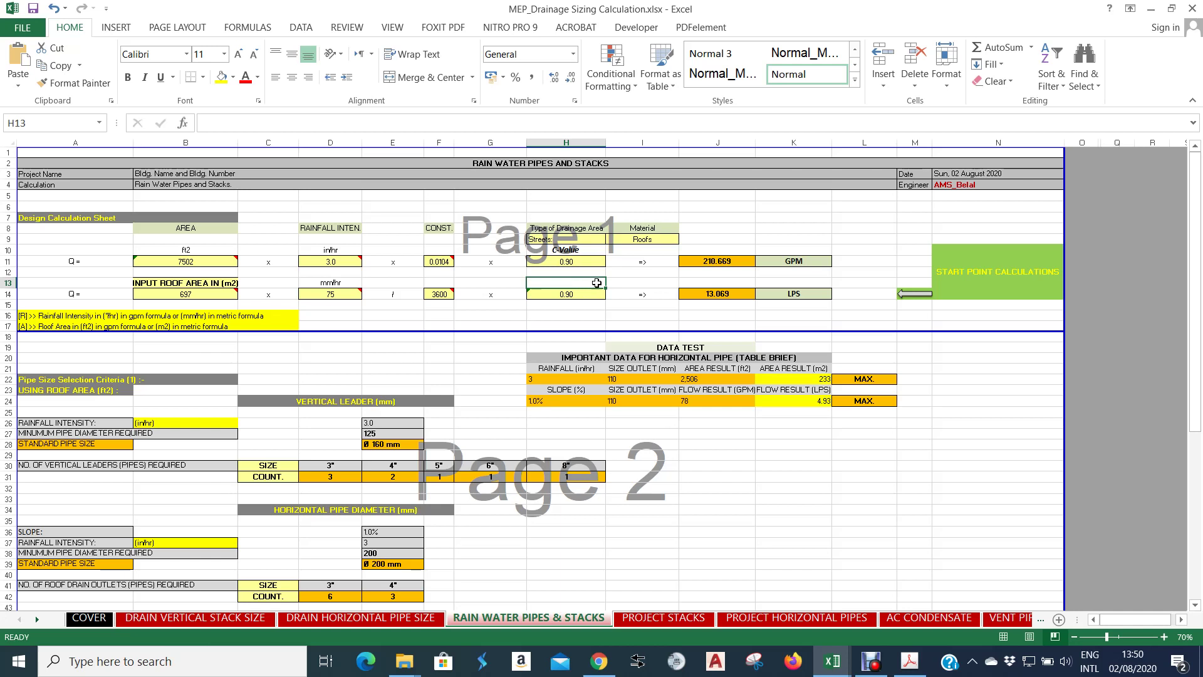
left_click(587, 263)
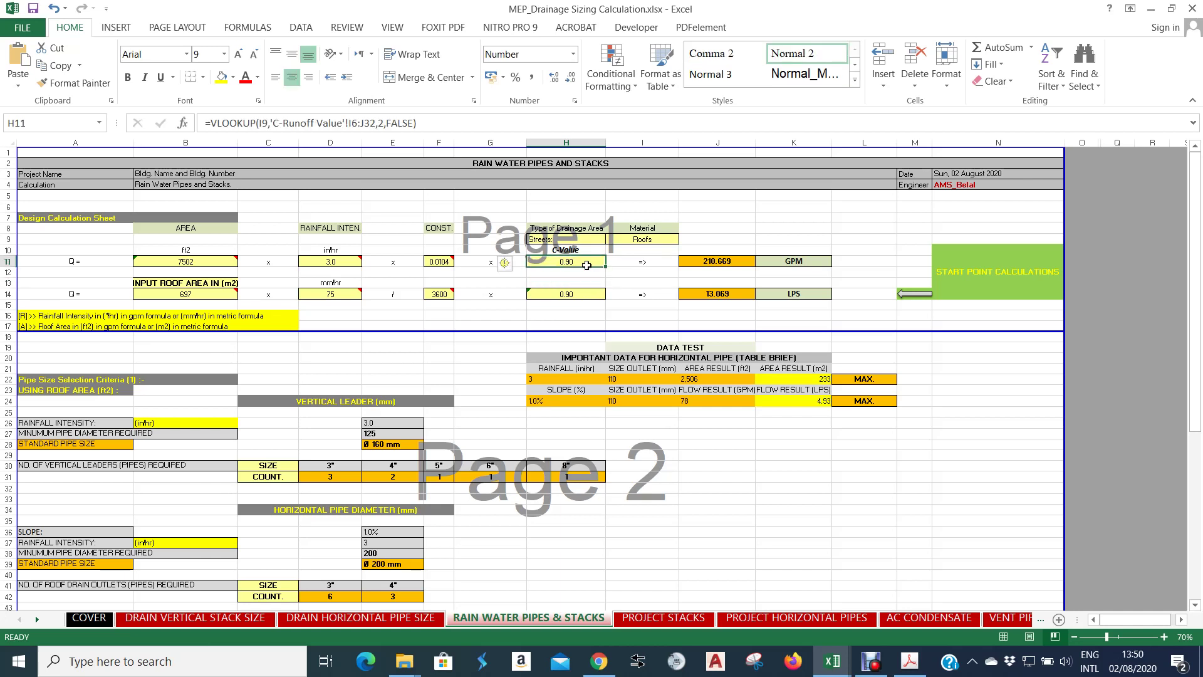
left_click(583, 273)
left_click(578, 283)
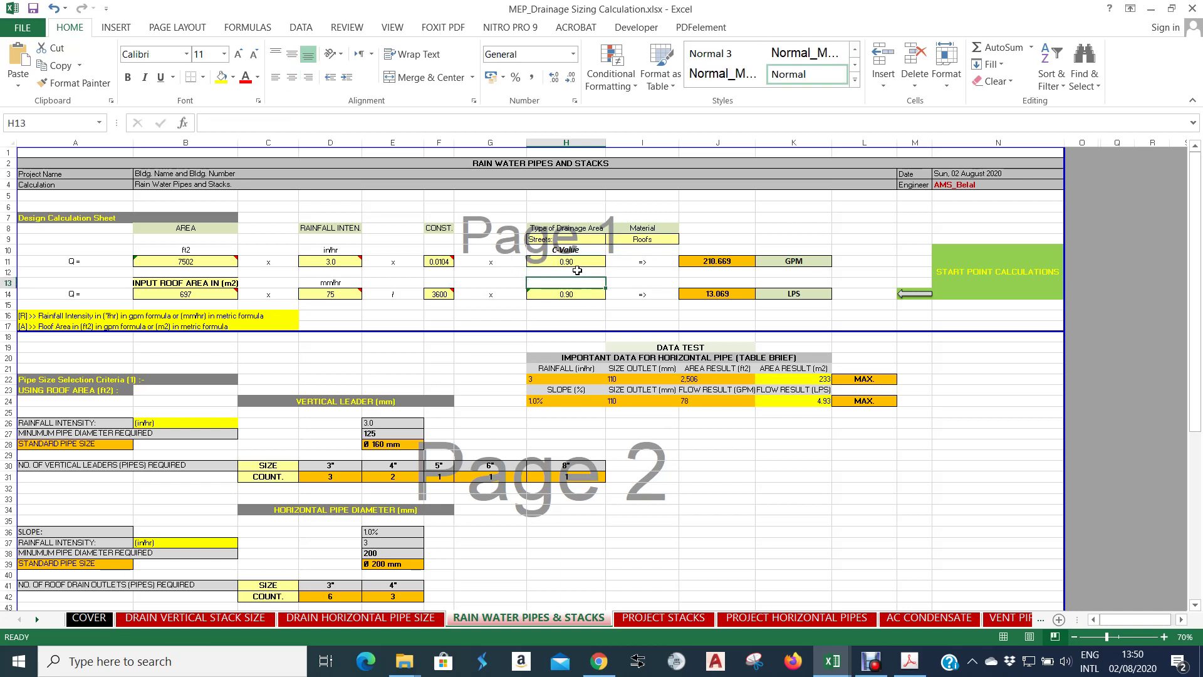
left_click(580, 274)
left_click(579, 282)
left_click(581, 262)
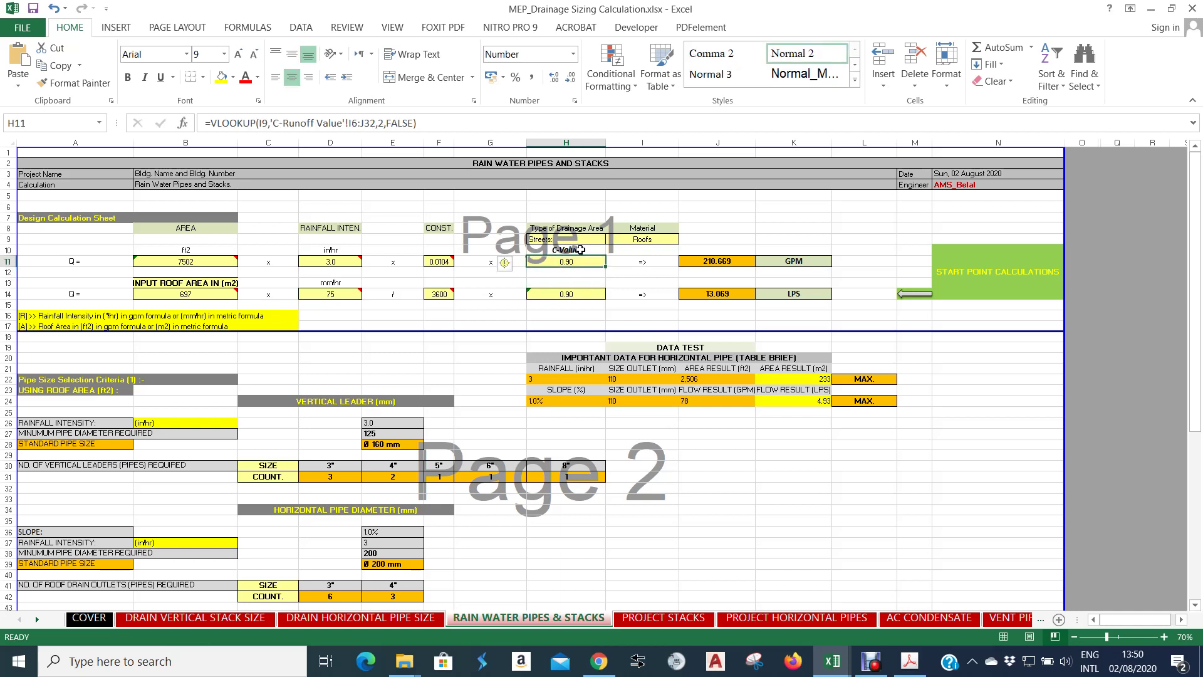
Review the available types of drainage area and choose Streets for the runoff coefficient.
left_click(586, 239)
left_click(609, 239)
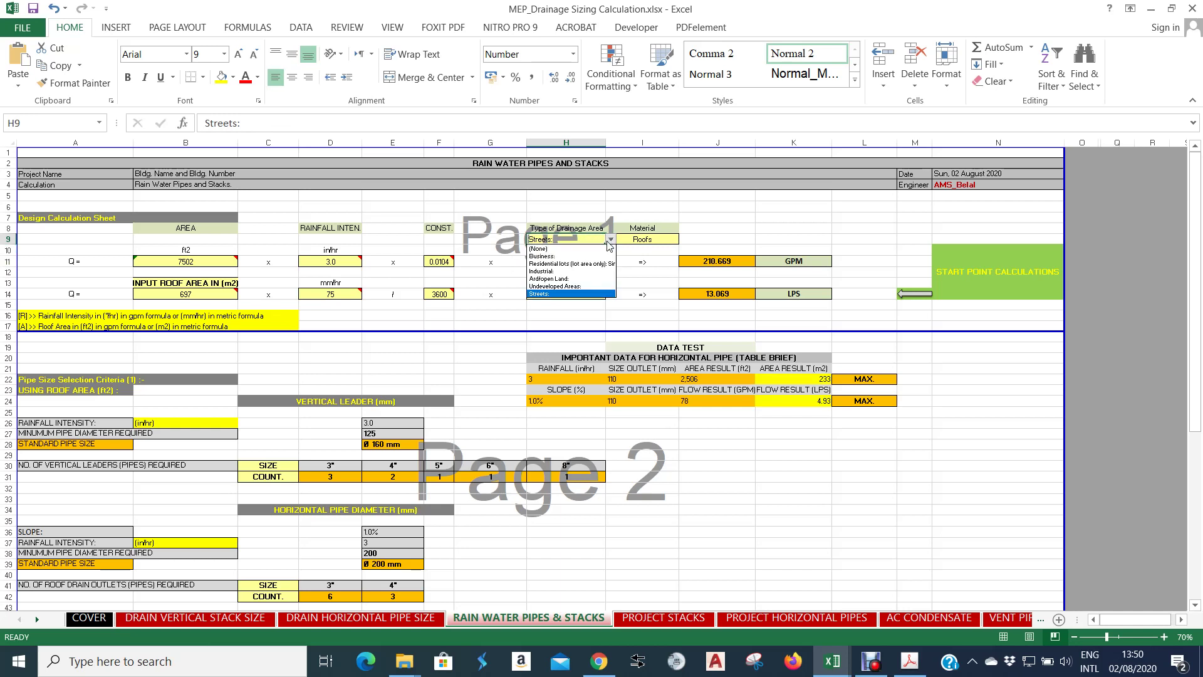
left_click(567, 293)
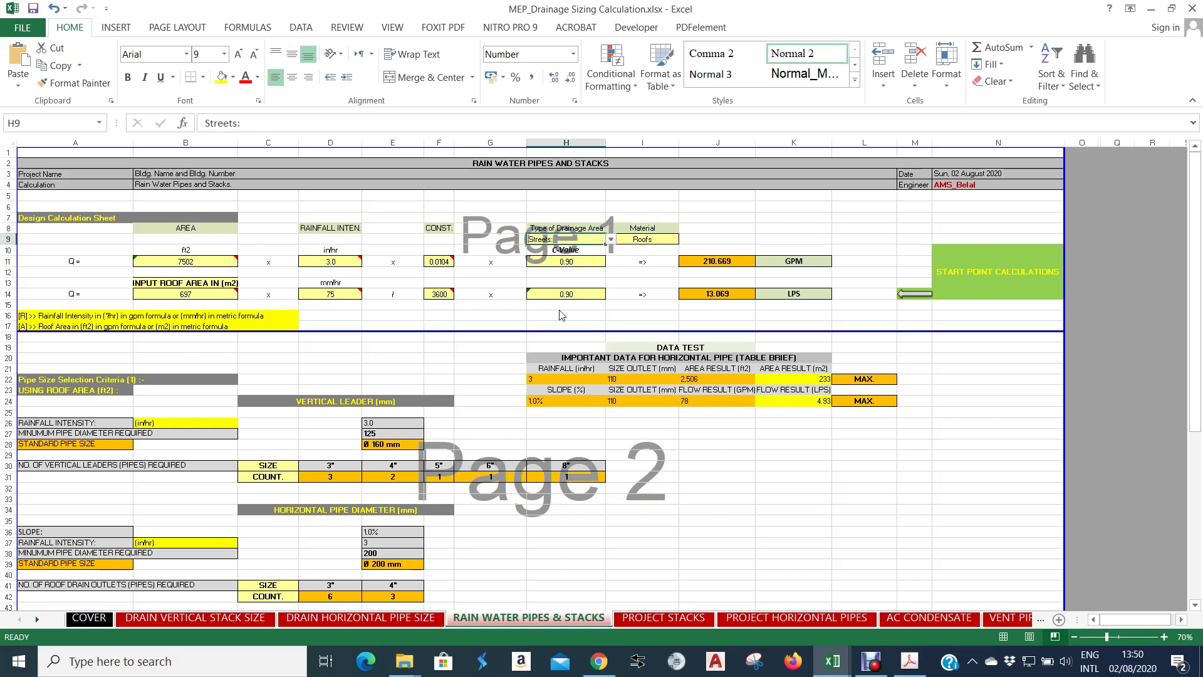
left_click(573, 229)
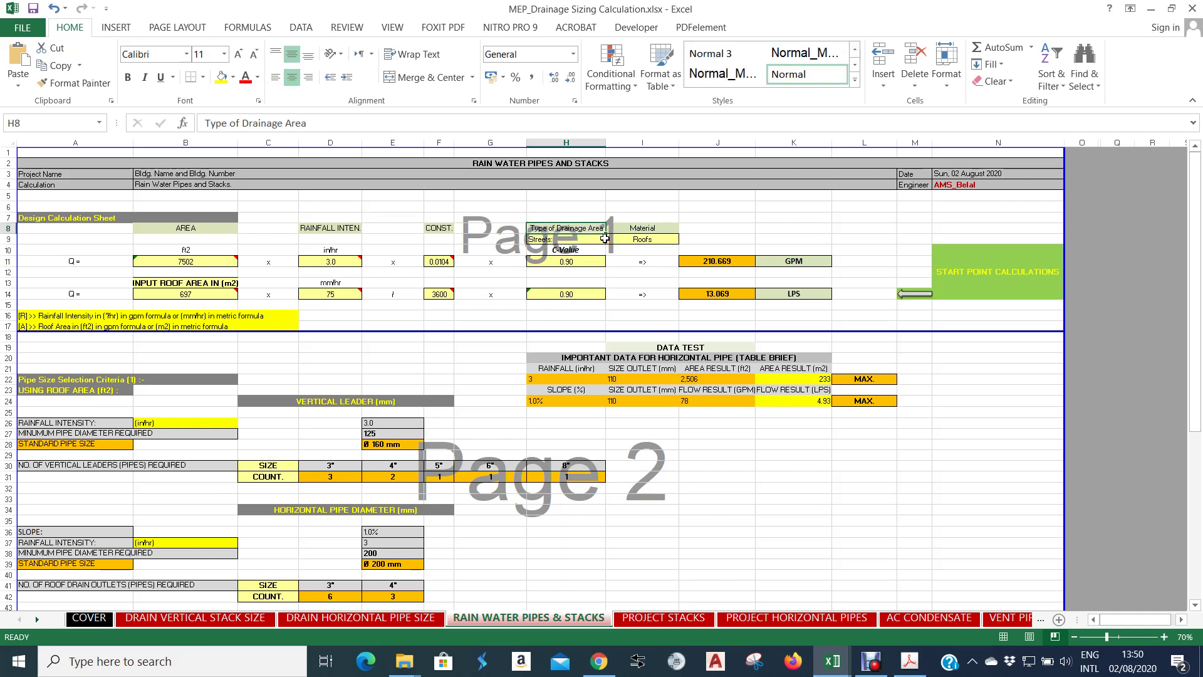
left_click(597, 239)
left_click(611, 239)
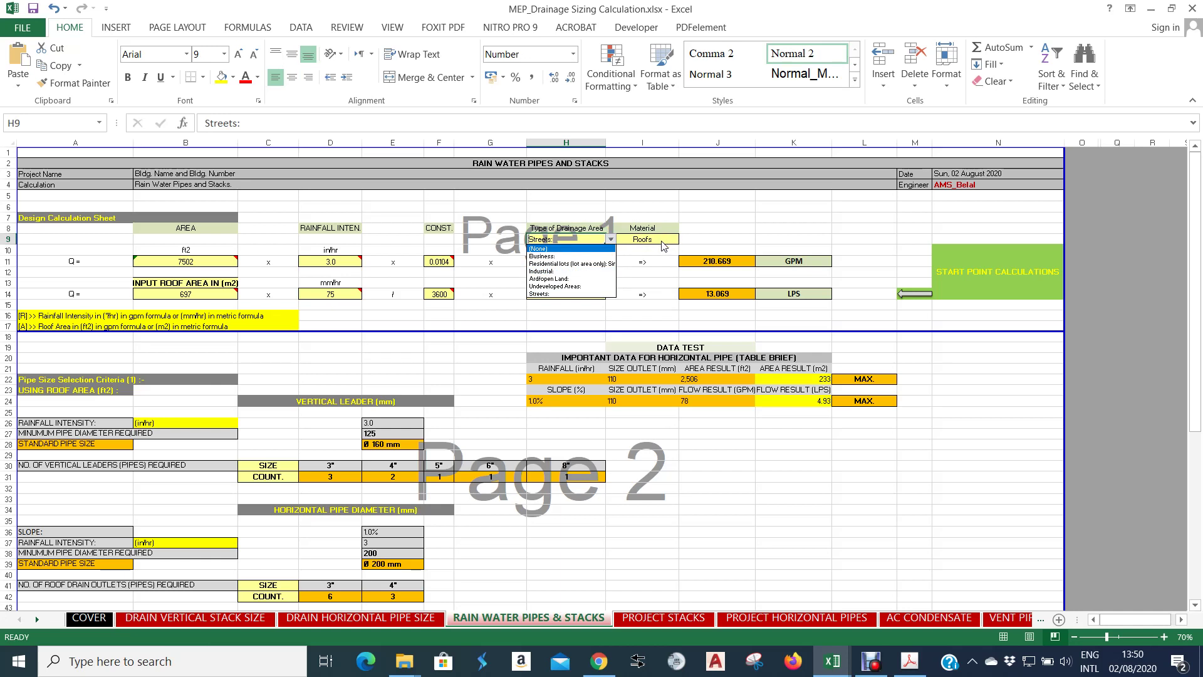
left_click(566, 294)
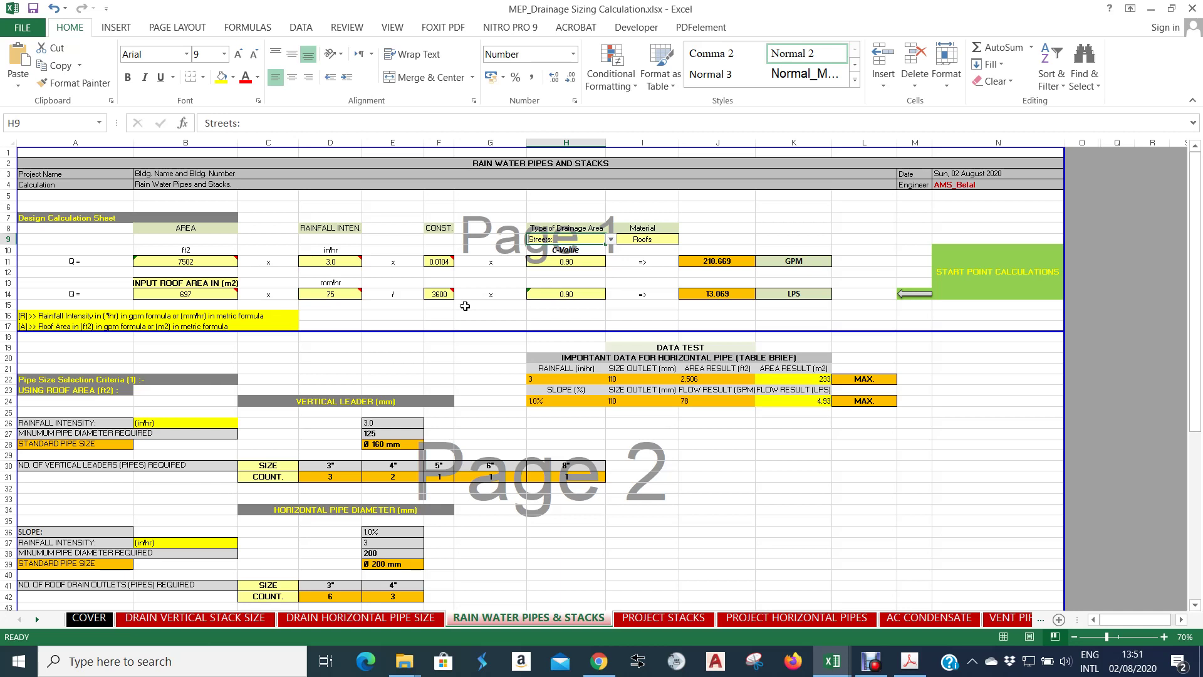
left_click(609, 239)
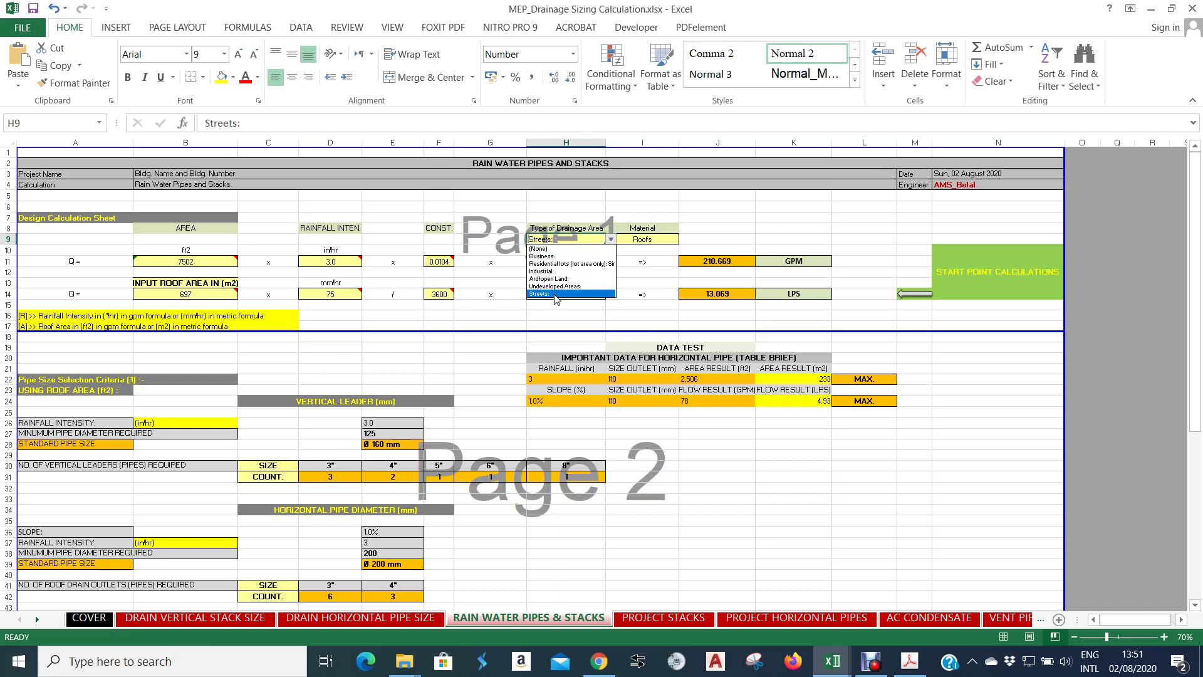
left_click(560, 295)
Choose Roofs as the drainage material and compare the drainage type and material selections with the C-Value.
left_click(635, 239)
left_click(685, 240)
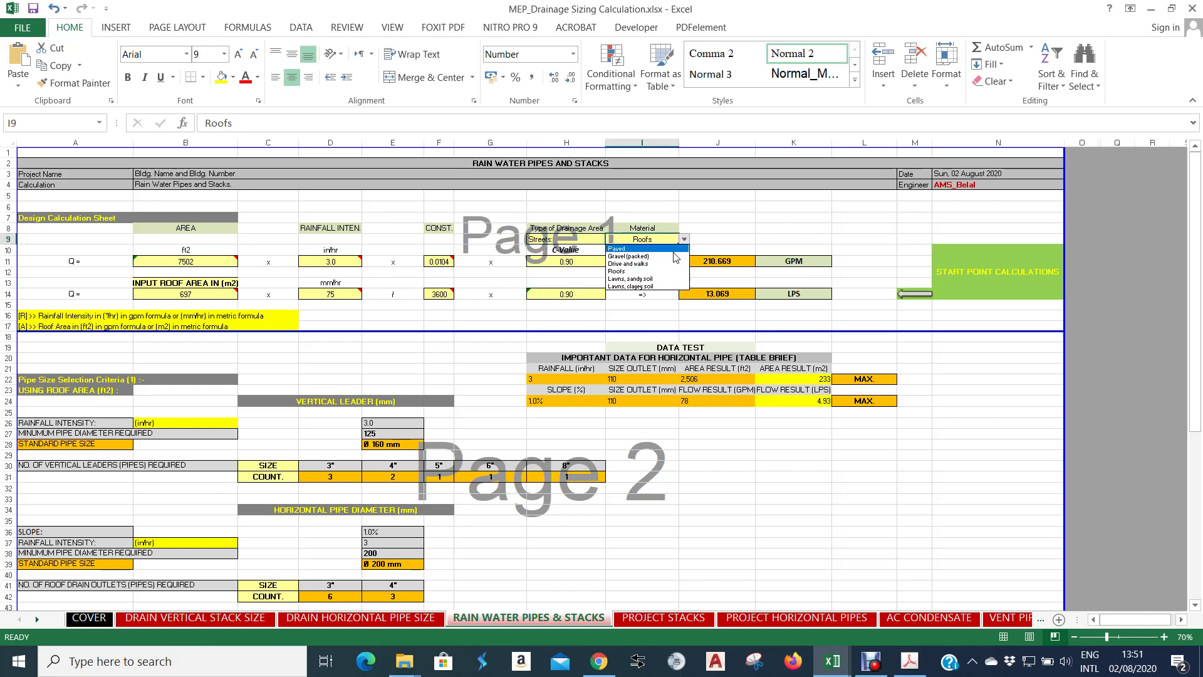
left_click(647, 274)
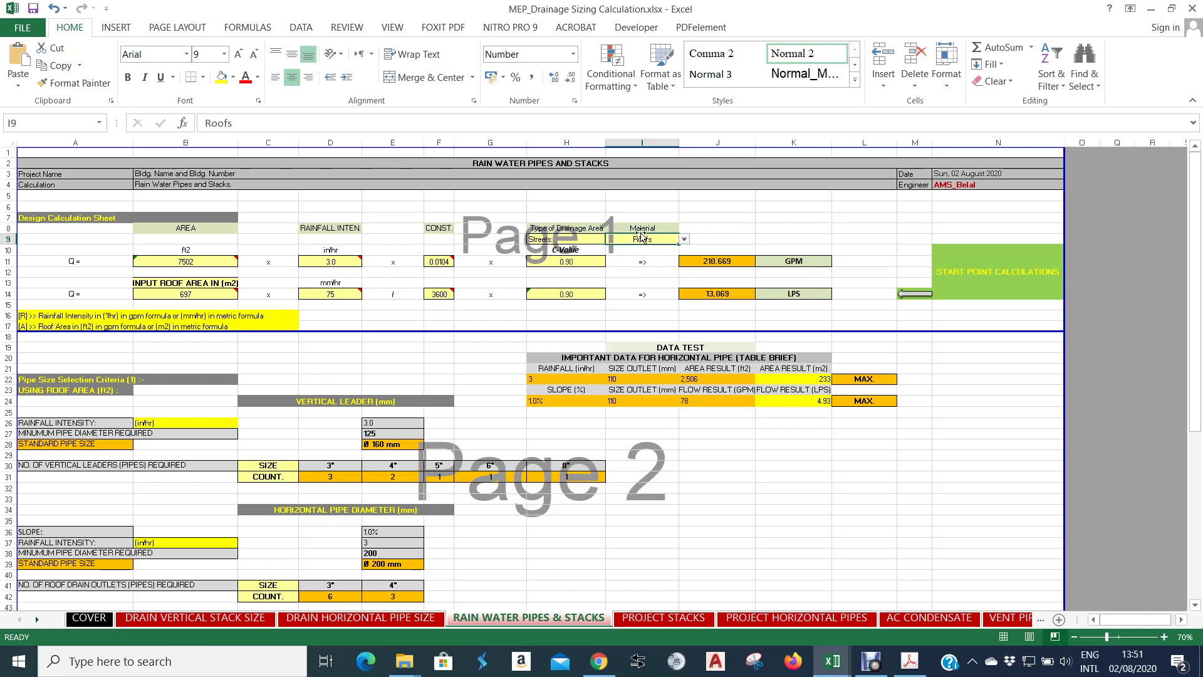
left_click(592, 239)
left_click(633, 239)
left_click(570, 243)
left_click(636, 240)
left_click(584, 261)
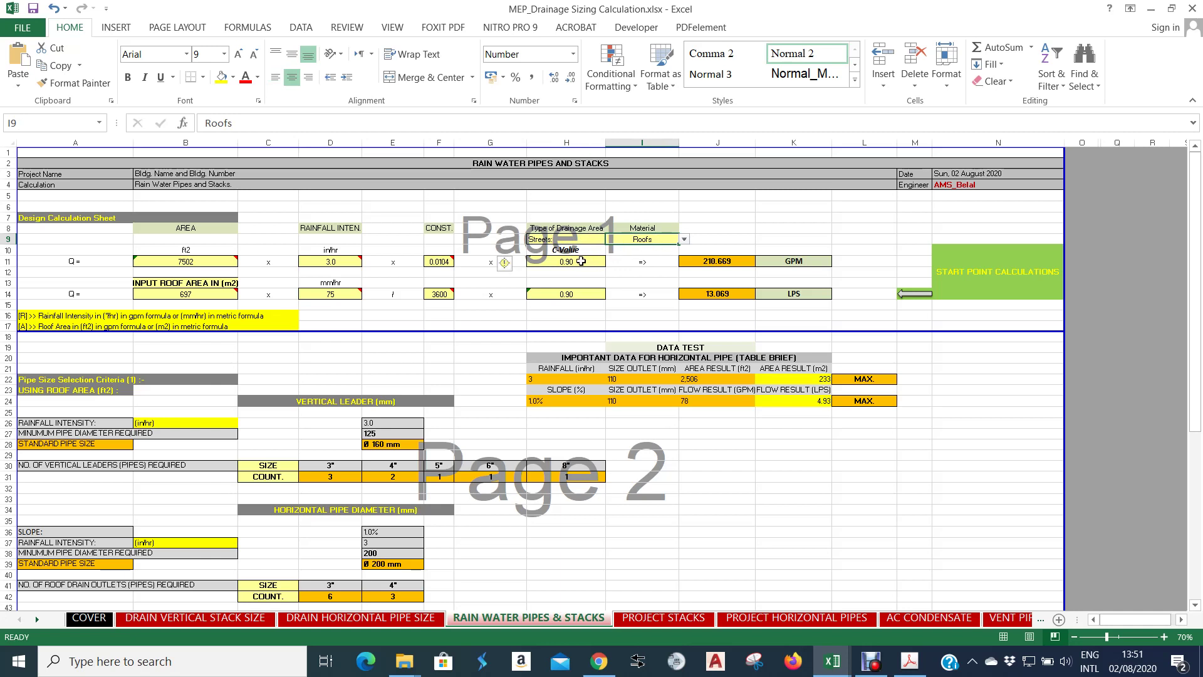
left_click(624, 315)
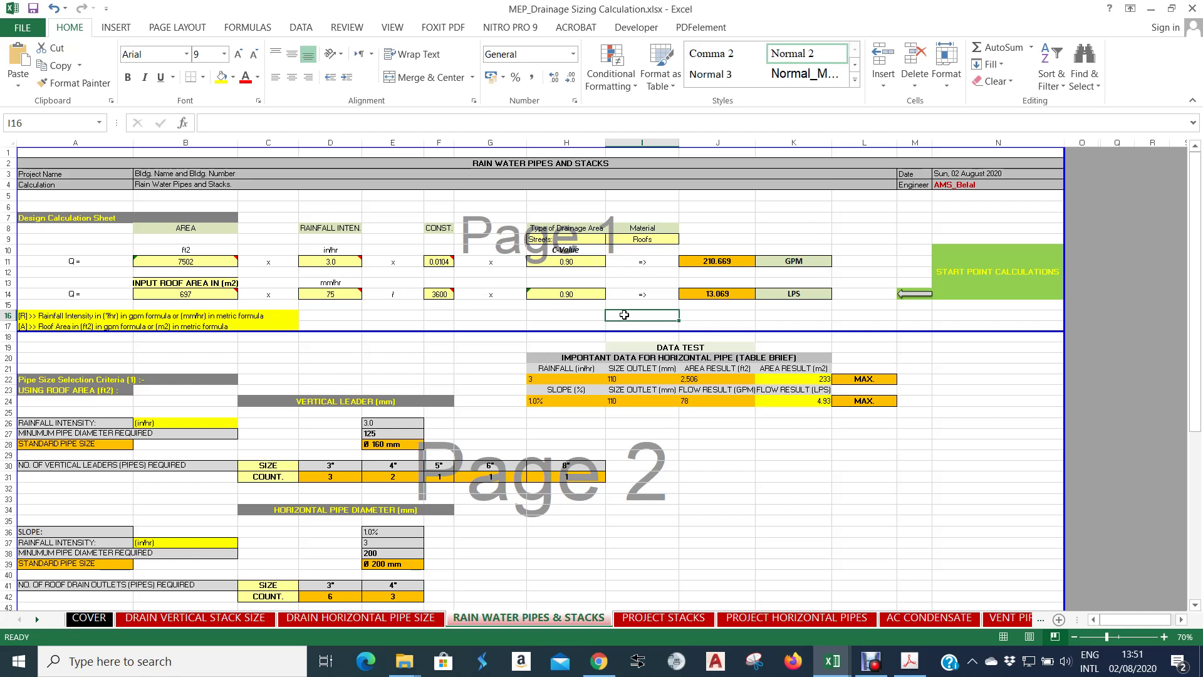
Select Streets as the drainage area and Gravel (packed) as the material, and check the C-Value in both flow formulas.
left_click(603, 241)
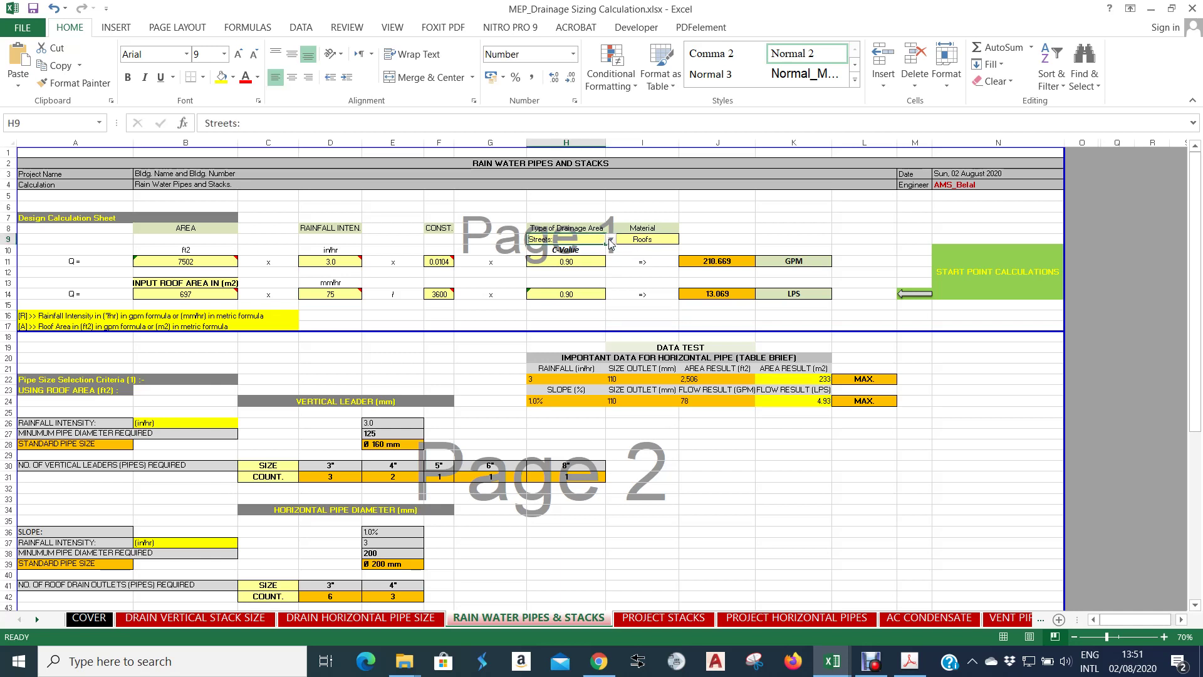
left_click(609, 240)
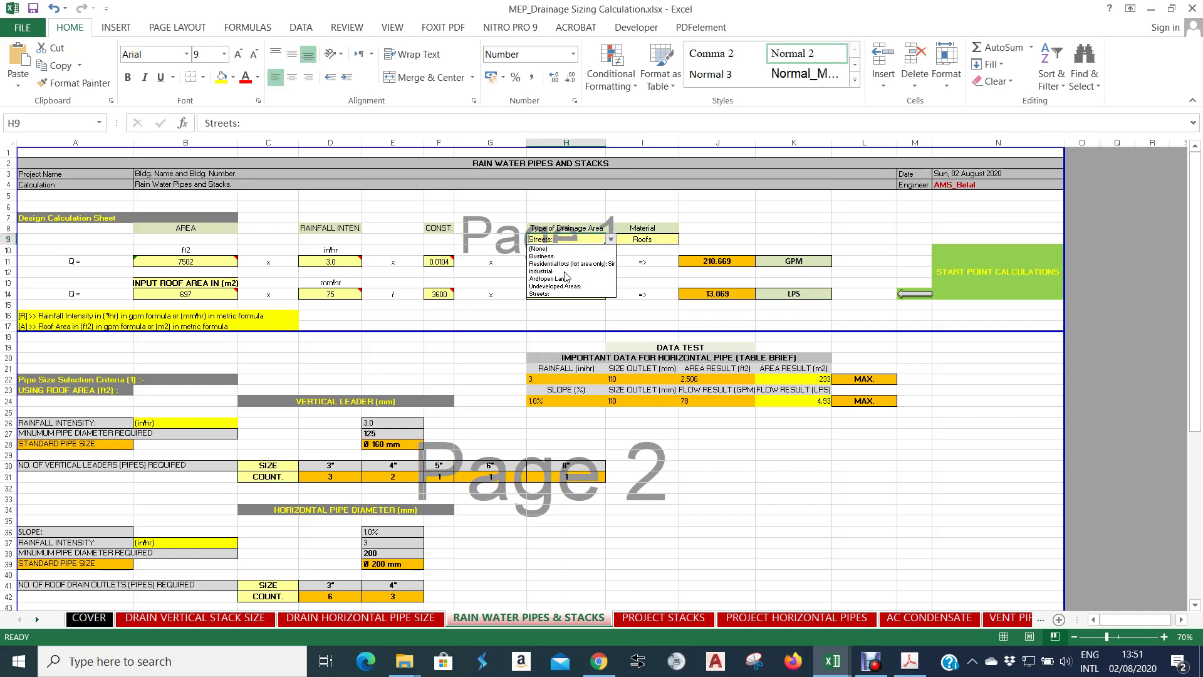
left_click(568, 293)
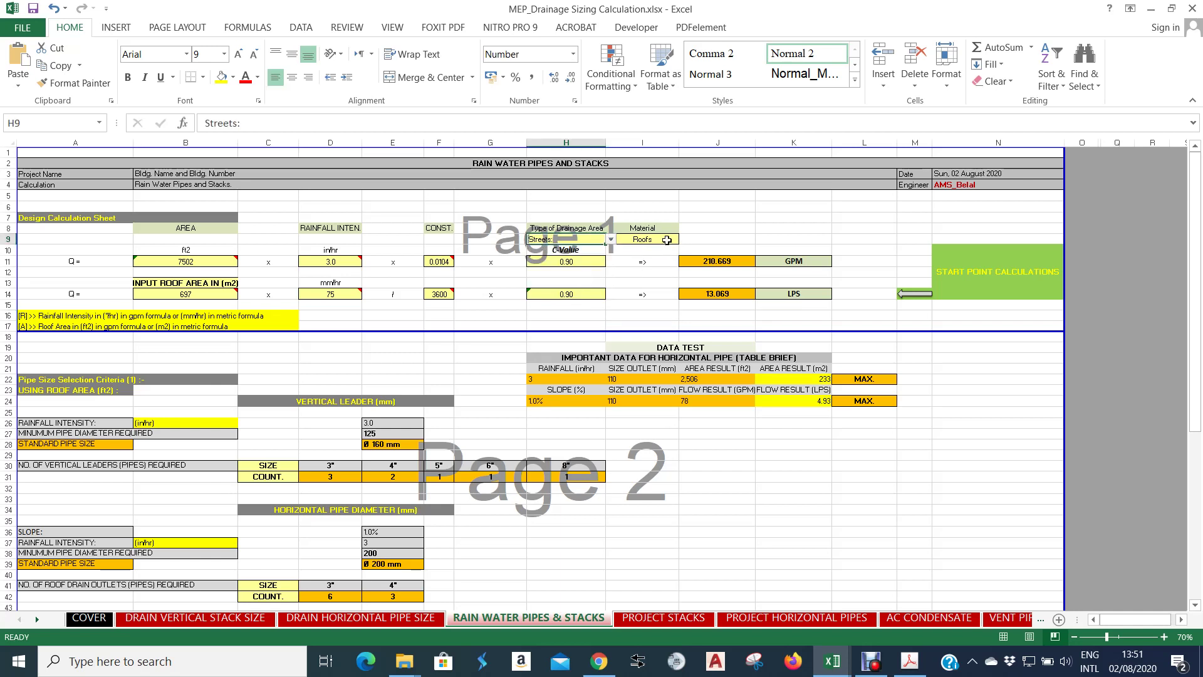
left_click(667, 240)
left_click(684, 239)
left_click(656, 256)
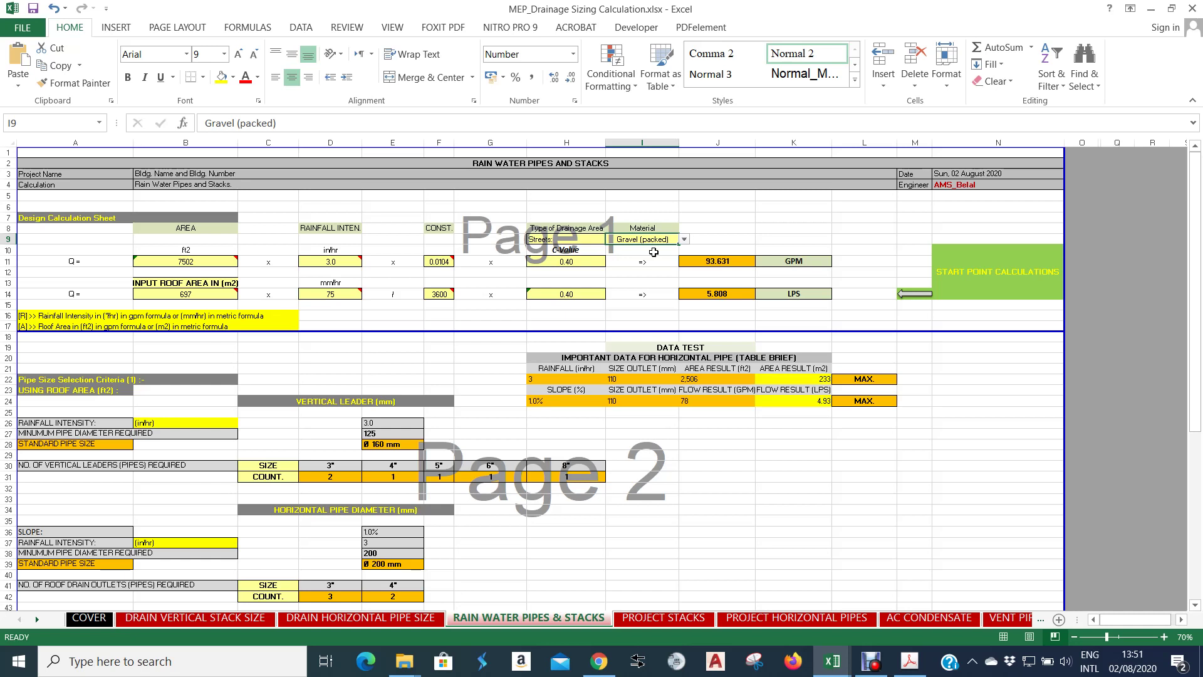
left_click(590, 262)
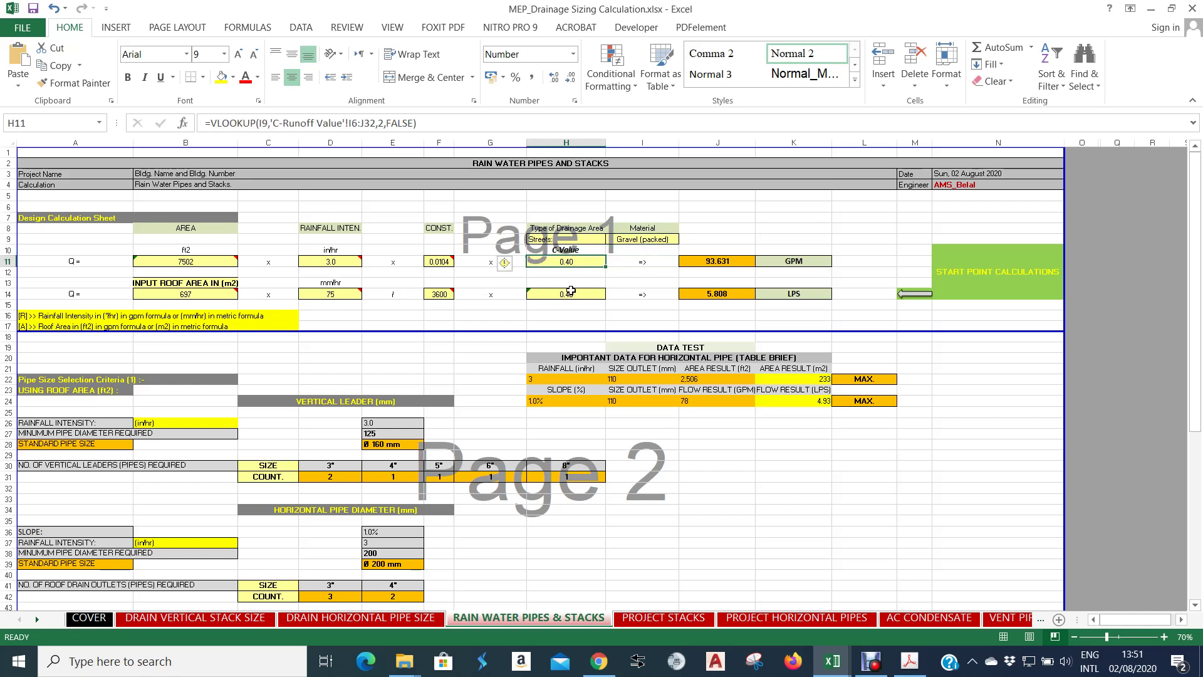
left_click(573, 292)
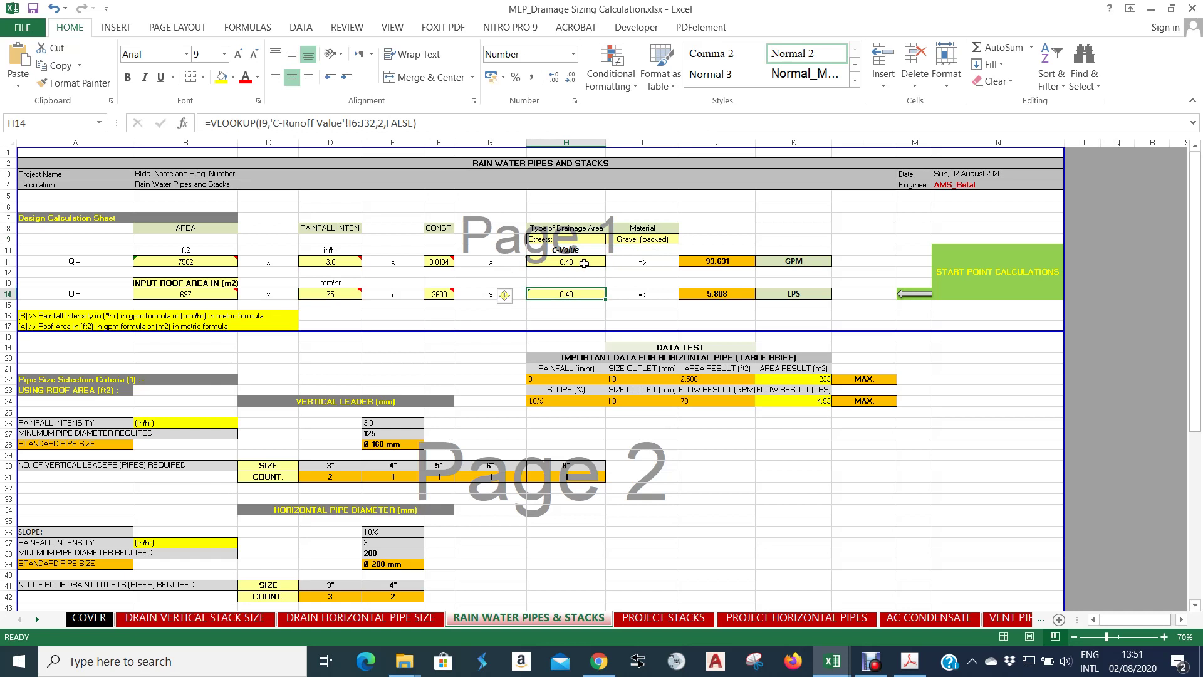
left_click(585, 262)
Change the drainage material to Lawns, clayey soil.
left_click(656, 239)
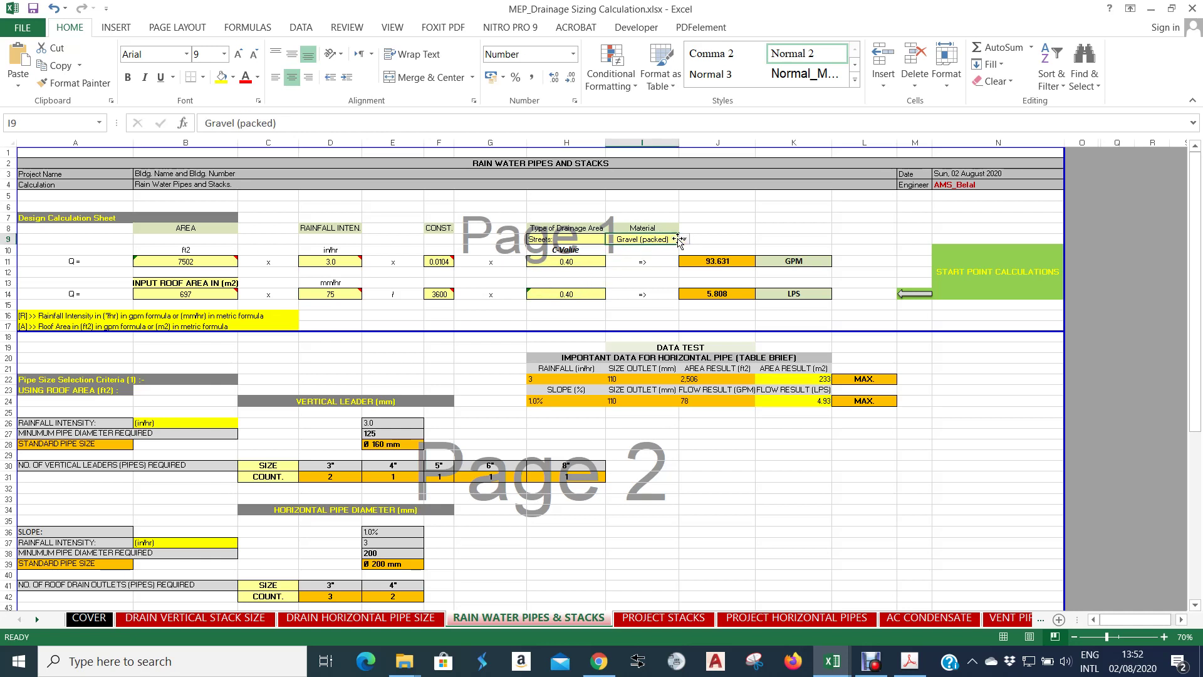
left_click(685, 240)
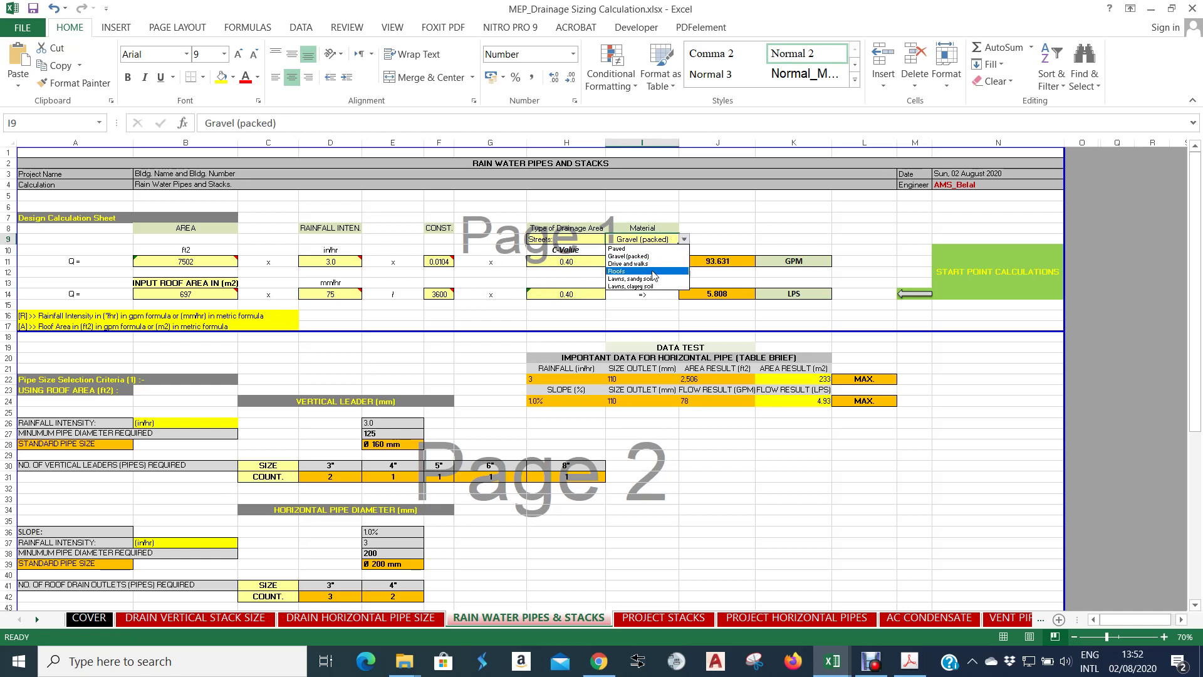
left_click(655, 286)
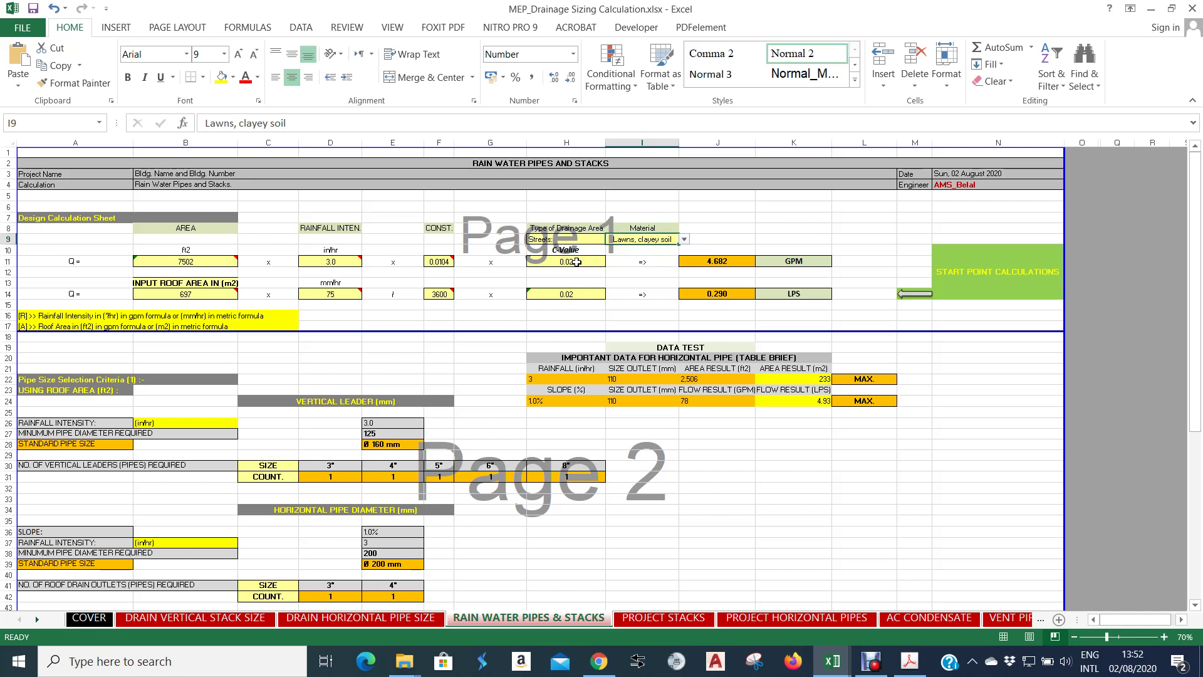
Set the drainage material to Roofs and check the C-Value in the GPM formula.
left_click(684, 240)
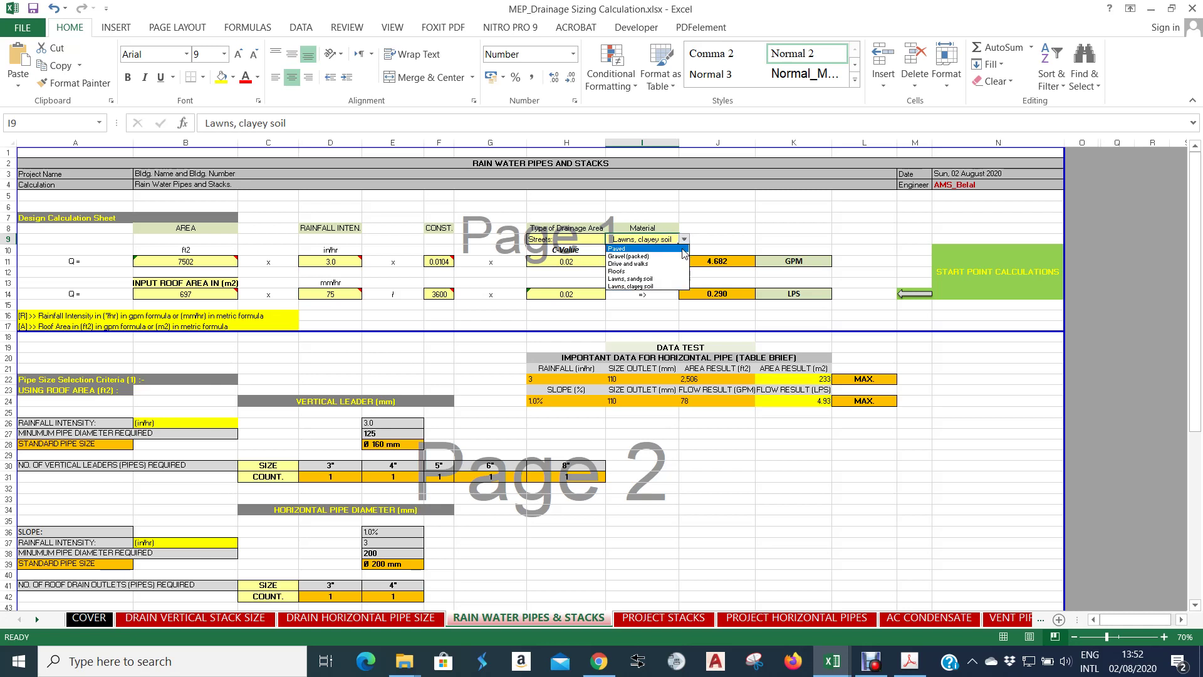
left_click(627, 271)
left_click(587, 261)
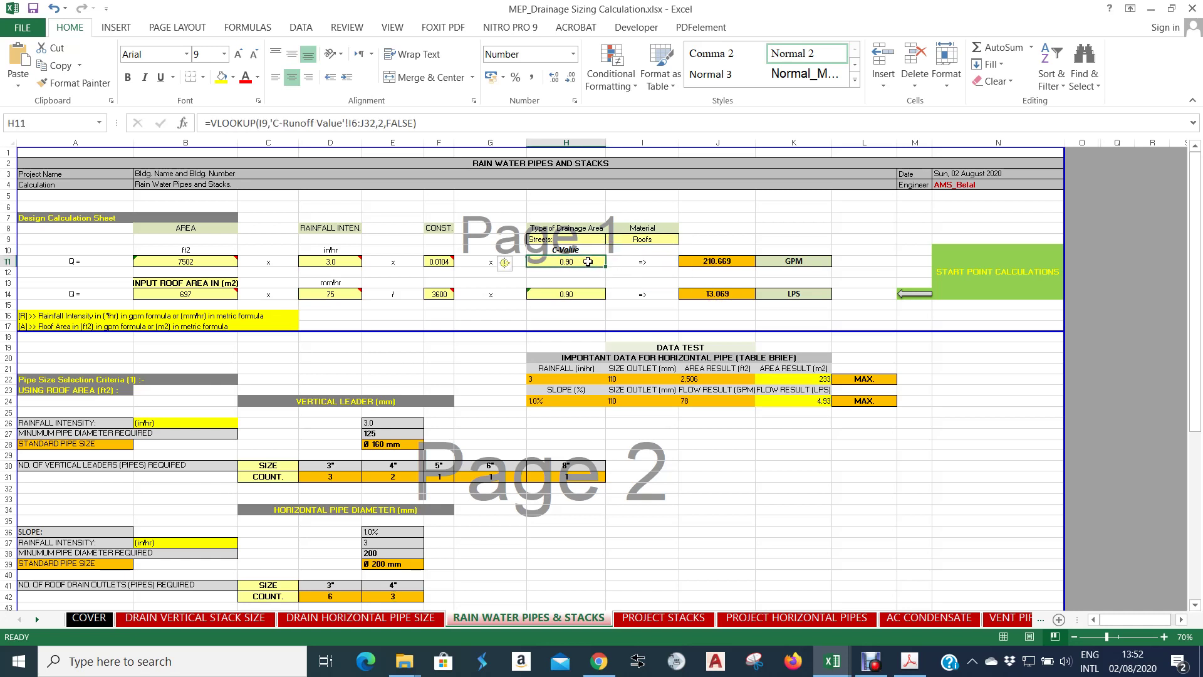
Widen the area column slightly and set the roof area in the metric flow formula to 860 m2.
left_click_drag(160, 261, 575, 263)
left_click(209, 292)
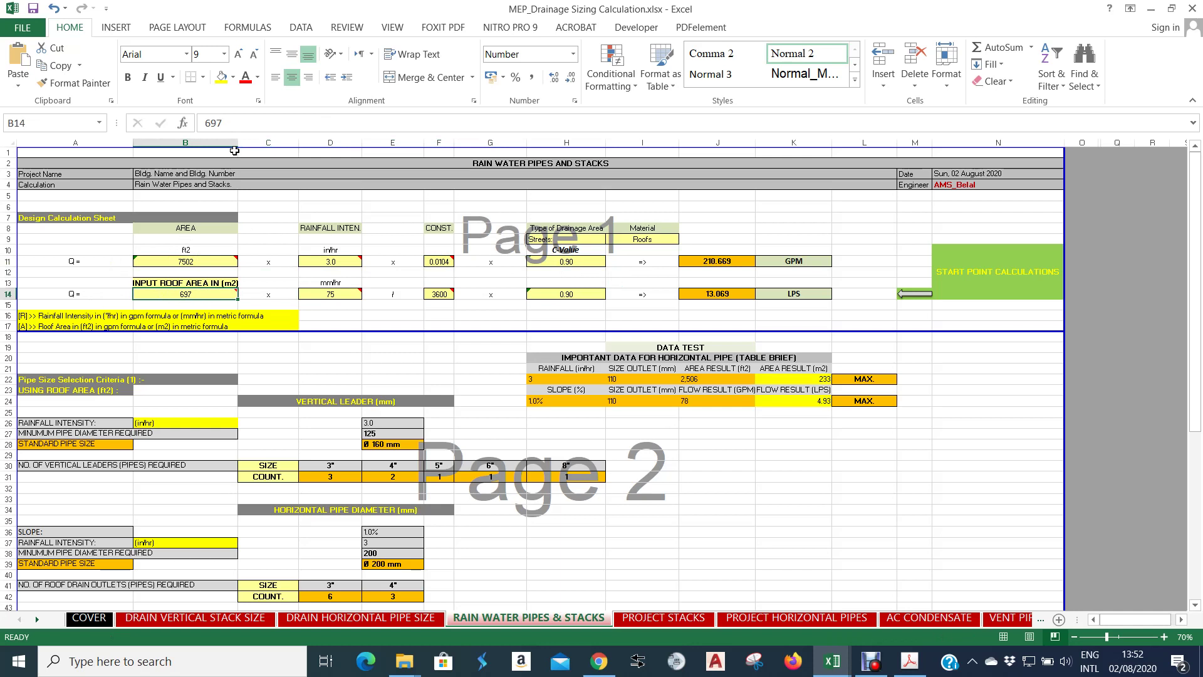
left_click_drag(236, 146, 247, 146)
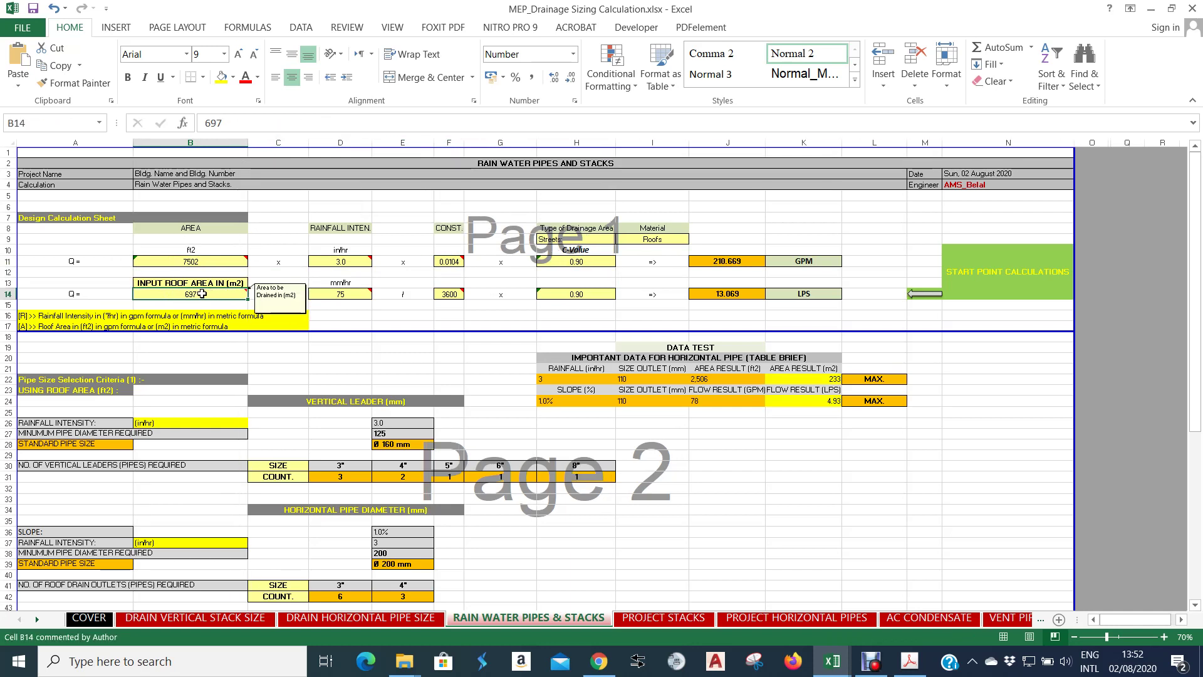
type("860")
key("Return")
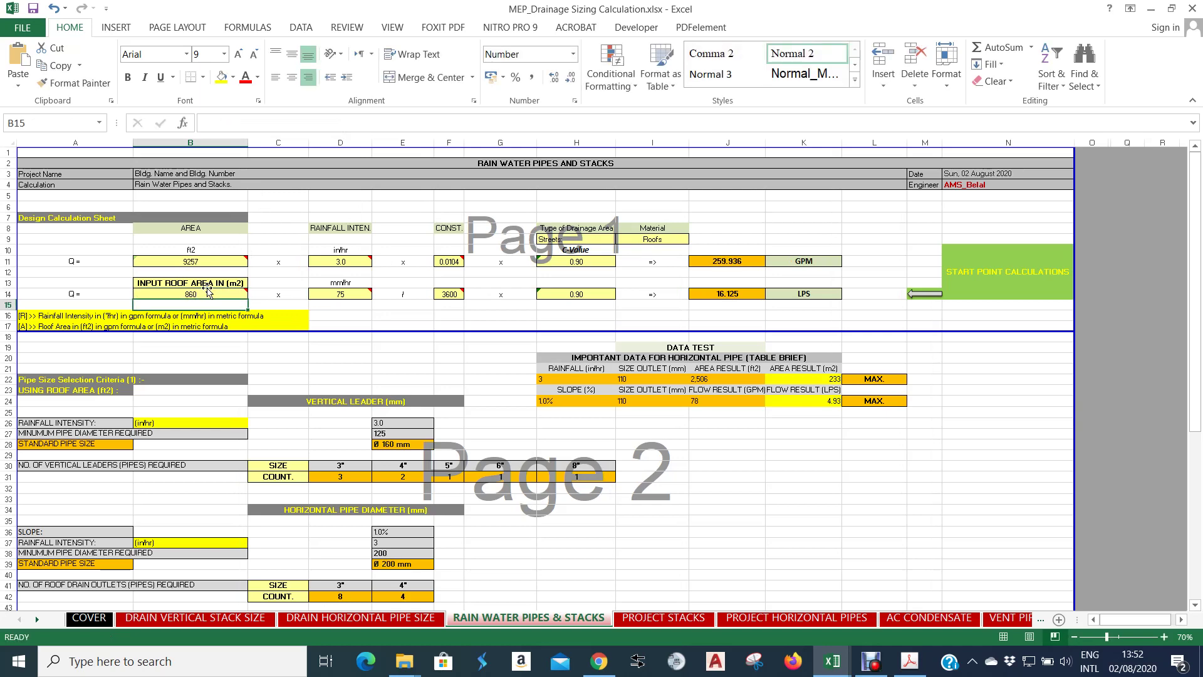
Review the available rainfall intensities for the in/hr and mm/hr formulas, leaving both selections as they are.
mouse_move(207, 263)
left_click(350, 259)
left_click(376, 261)
left_click_drag(379, 288, 383, 322)
left_click(364, 294)
left_click(376, 294)
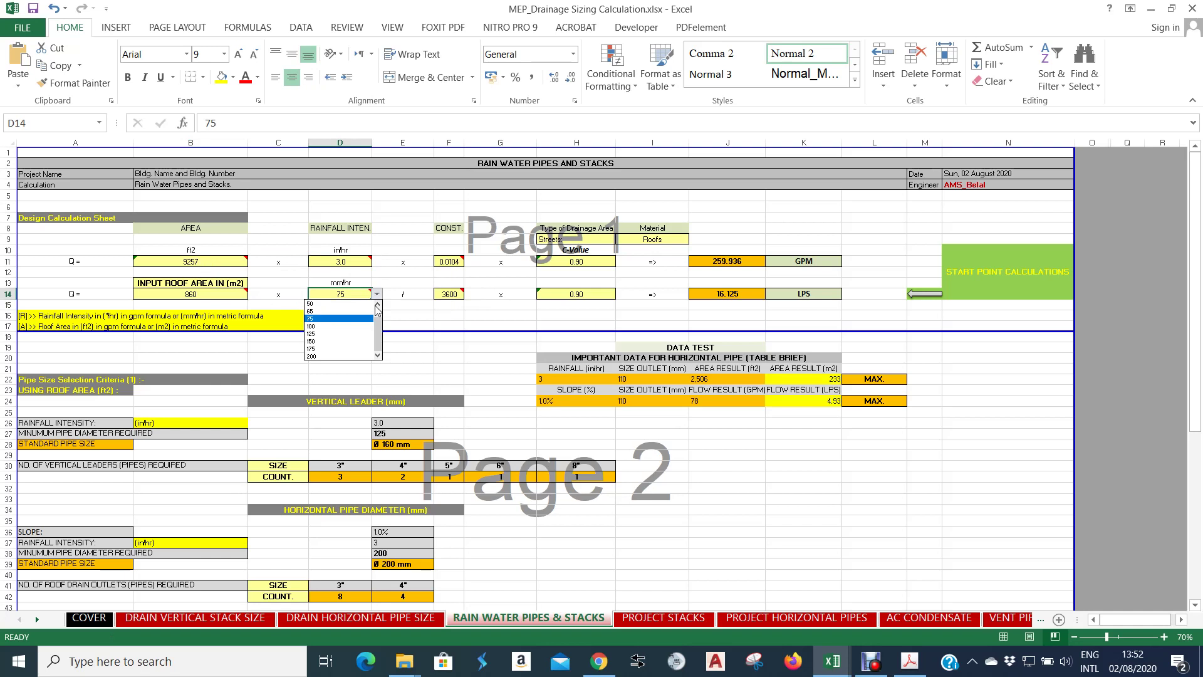
left_click(388, 318)
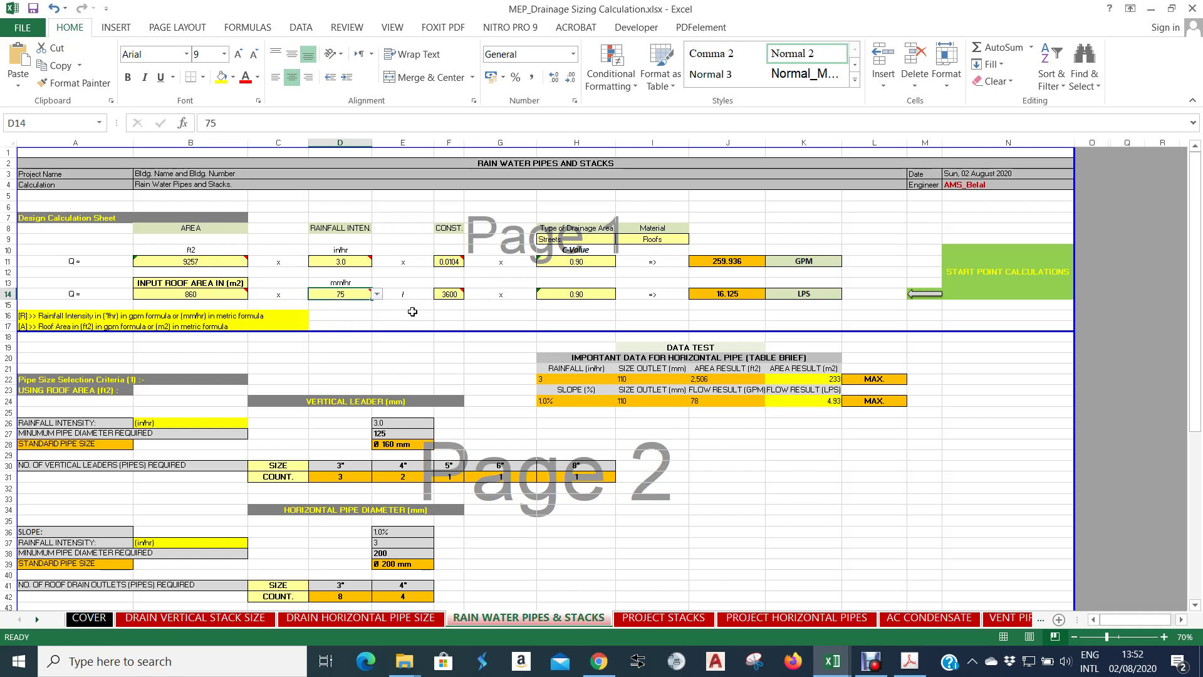
Examine the rainfall intensity, area and constant behind the GPM flow, and the formulas of the GPM and LPS results.
left_click(354, 263)
left_click(188, 261)
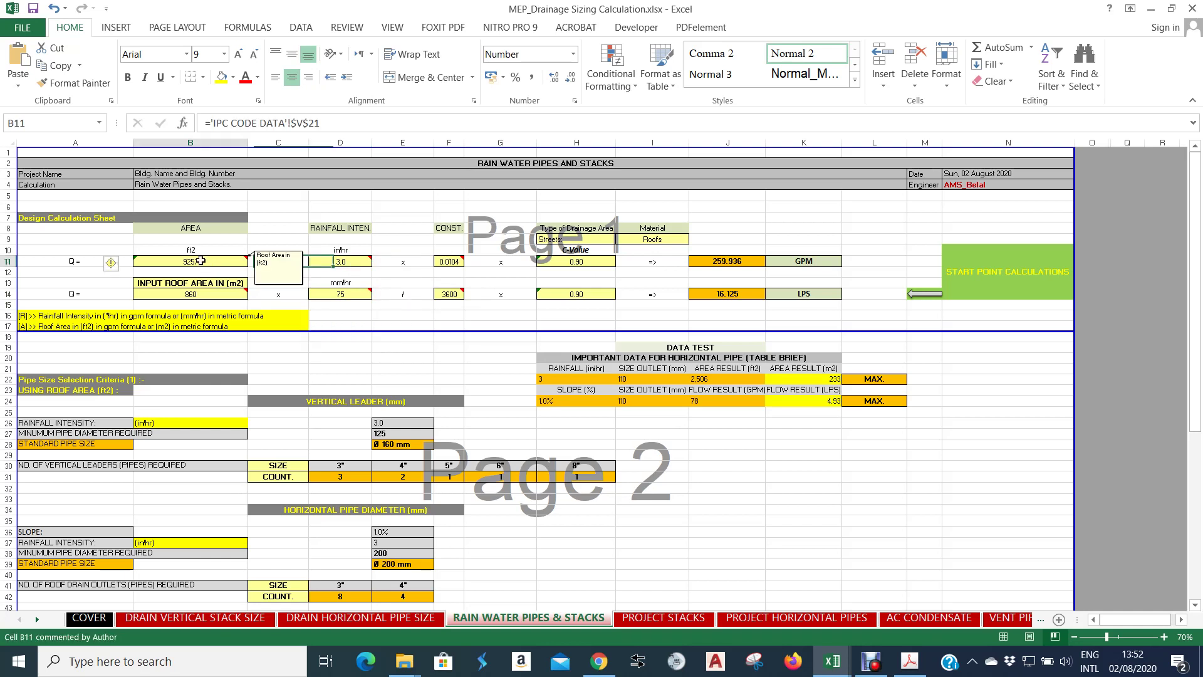
left_click(449, 262)
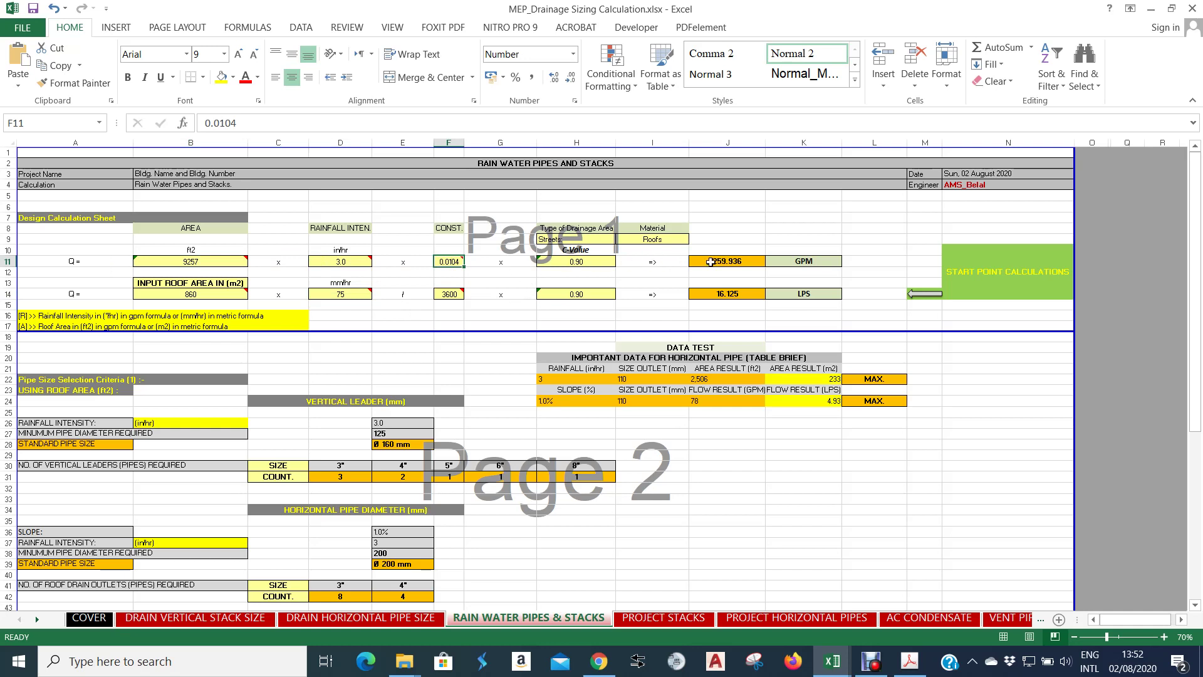
left_click(738, 262)
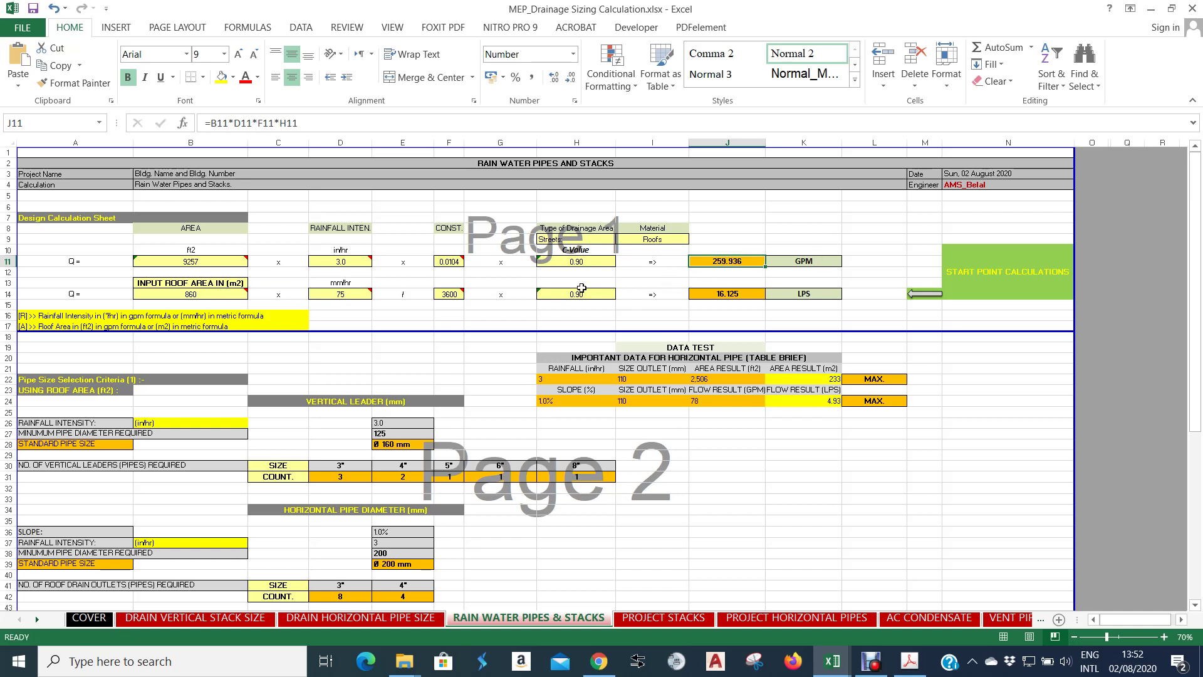
left_click(740, 295)
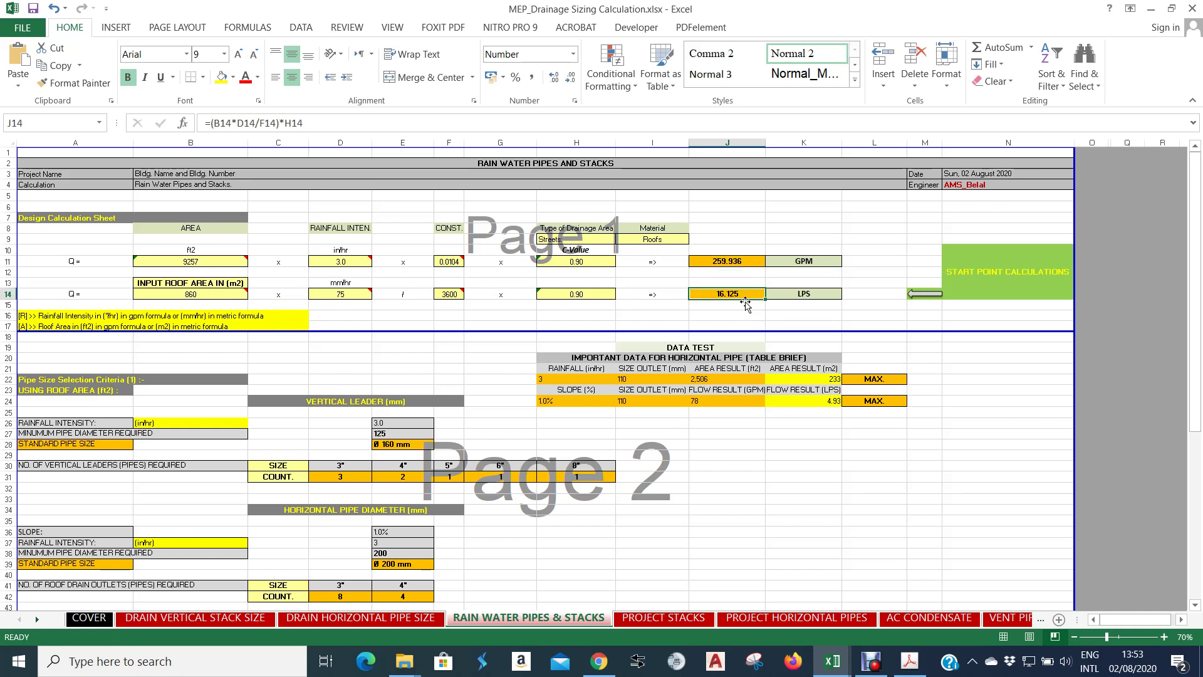
Examine Pipe Size Selection Criteria (1) using roof area, with its vertical leader and horizontal pipe diameter sections.
scroll(791, 296, "down", 3)
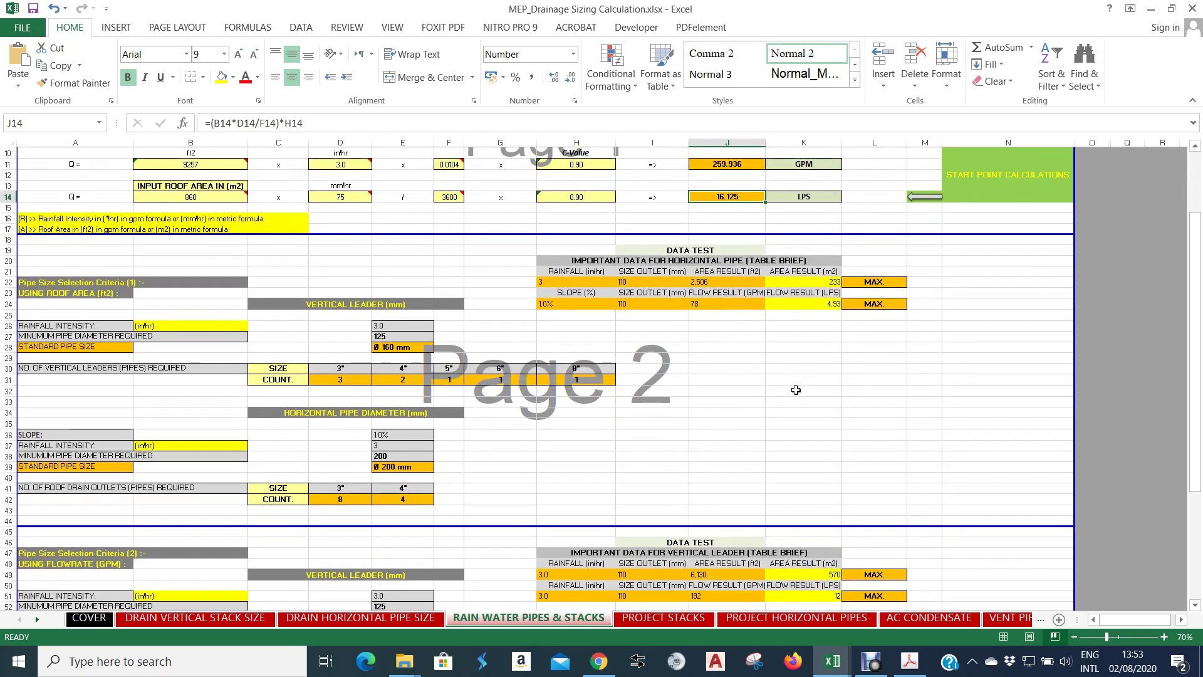
left_click(796, 390)
scroll(795, 389, "down", 1)
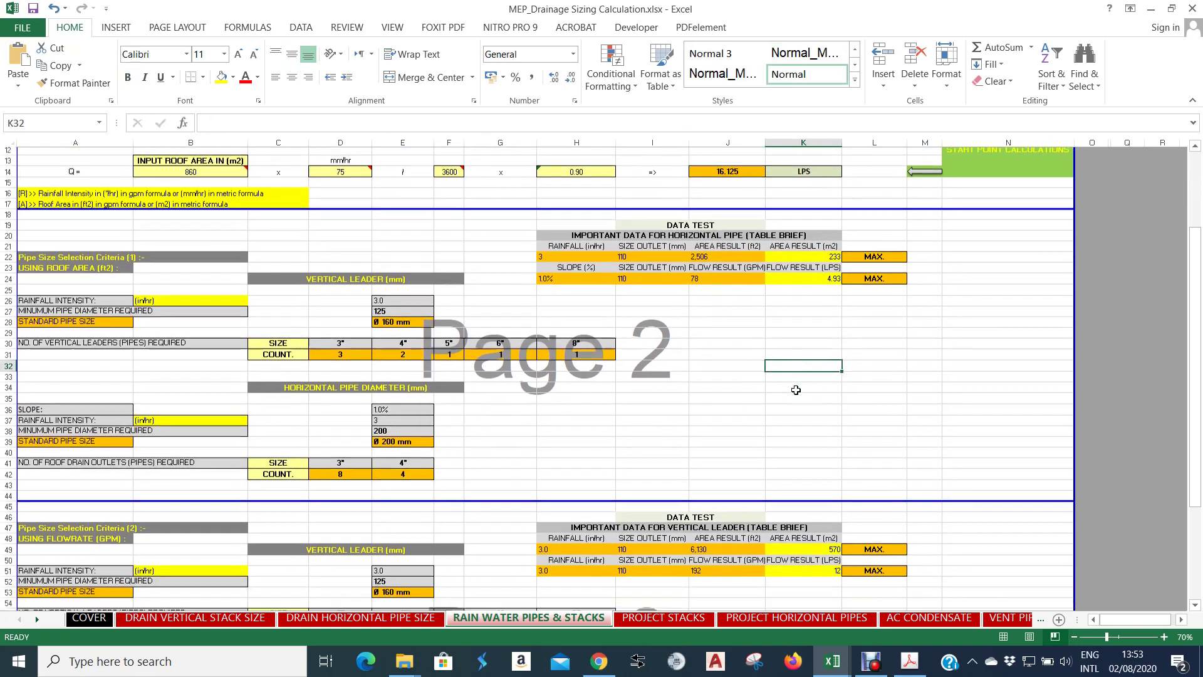
scroll(690, 343, "down", 1)
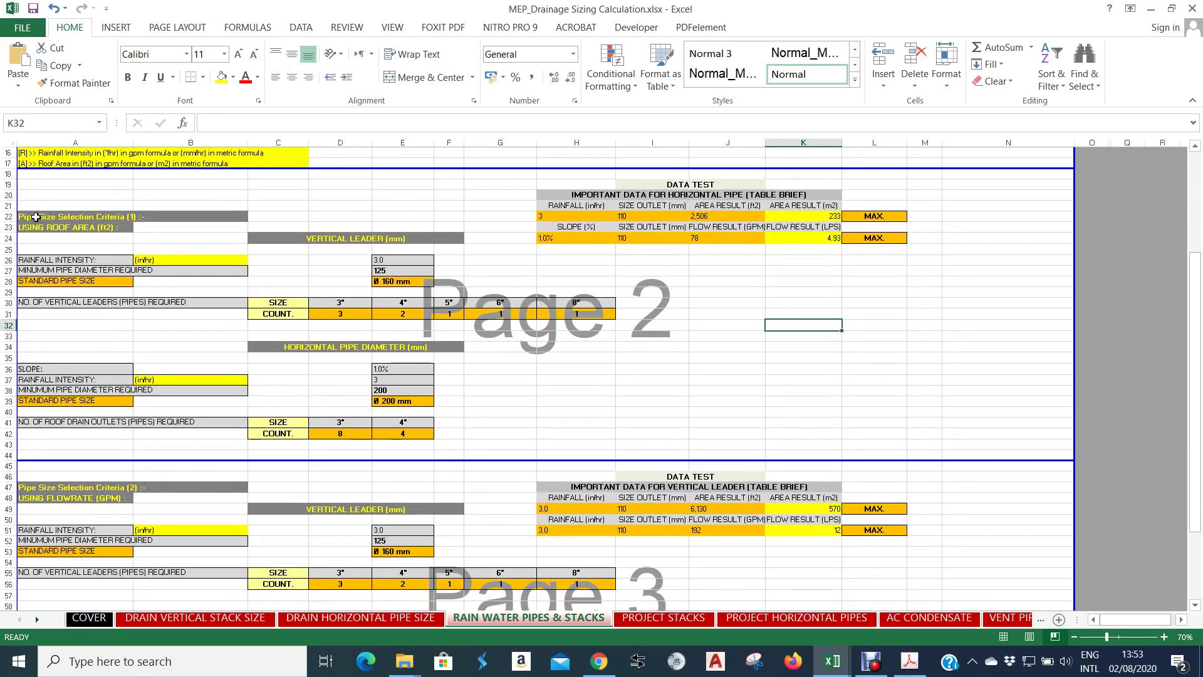
left_click(35, 218)
left_click(36, 227)
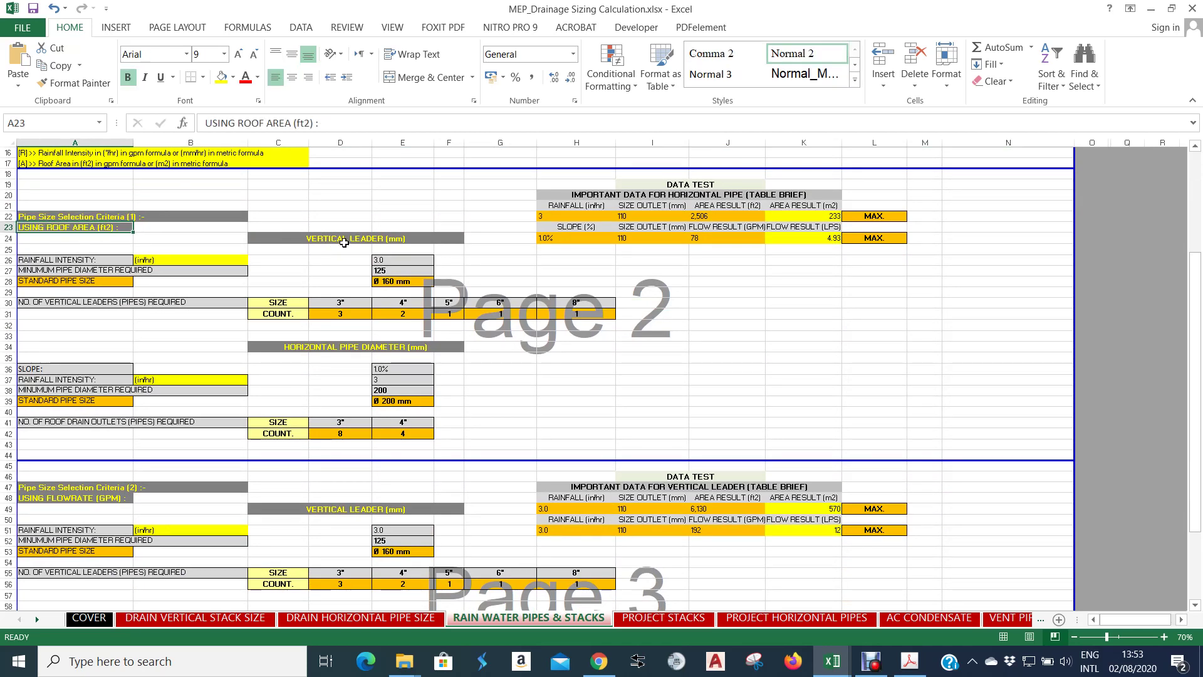
scroll(344, 243, "down", 1)
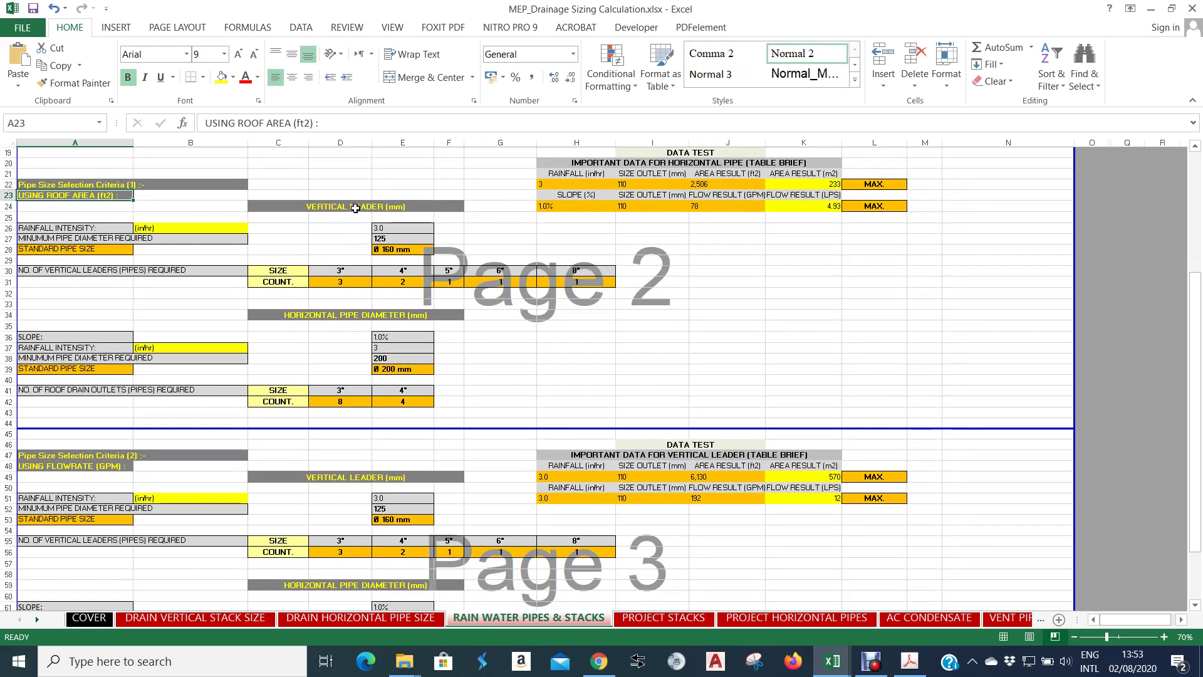
left_click(353, 208)
left_click(361, 317)
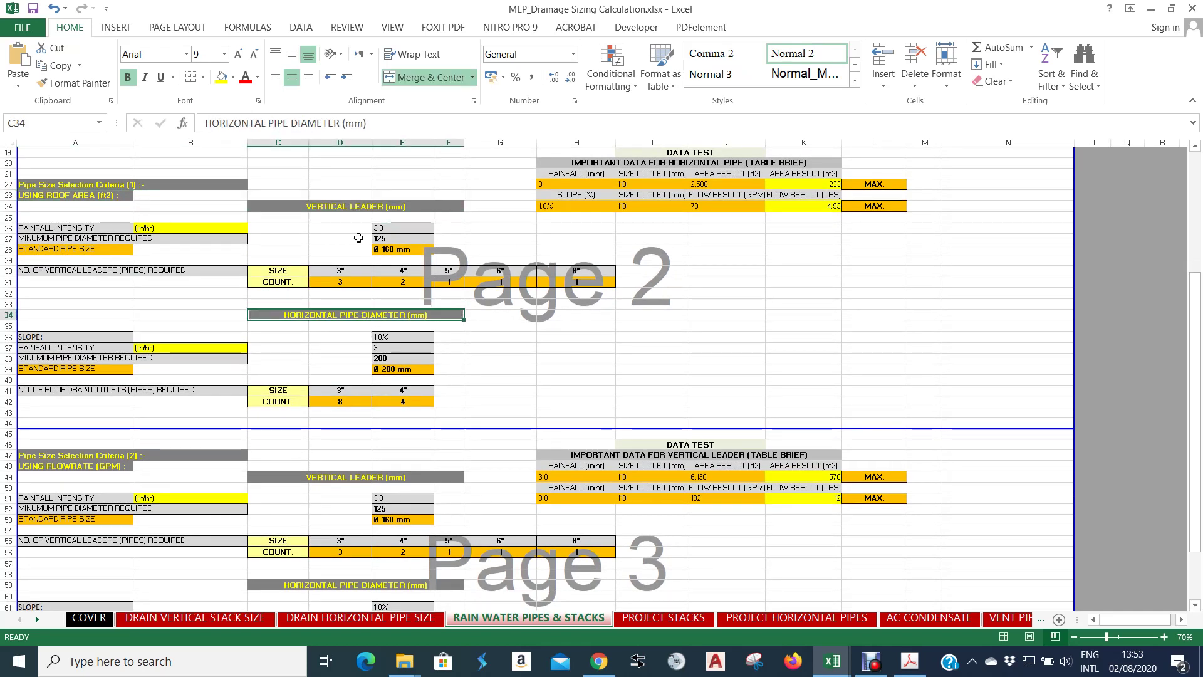
left_click(354, 206)
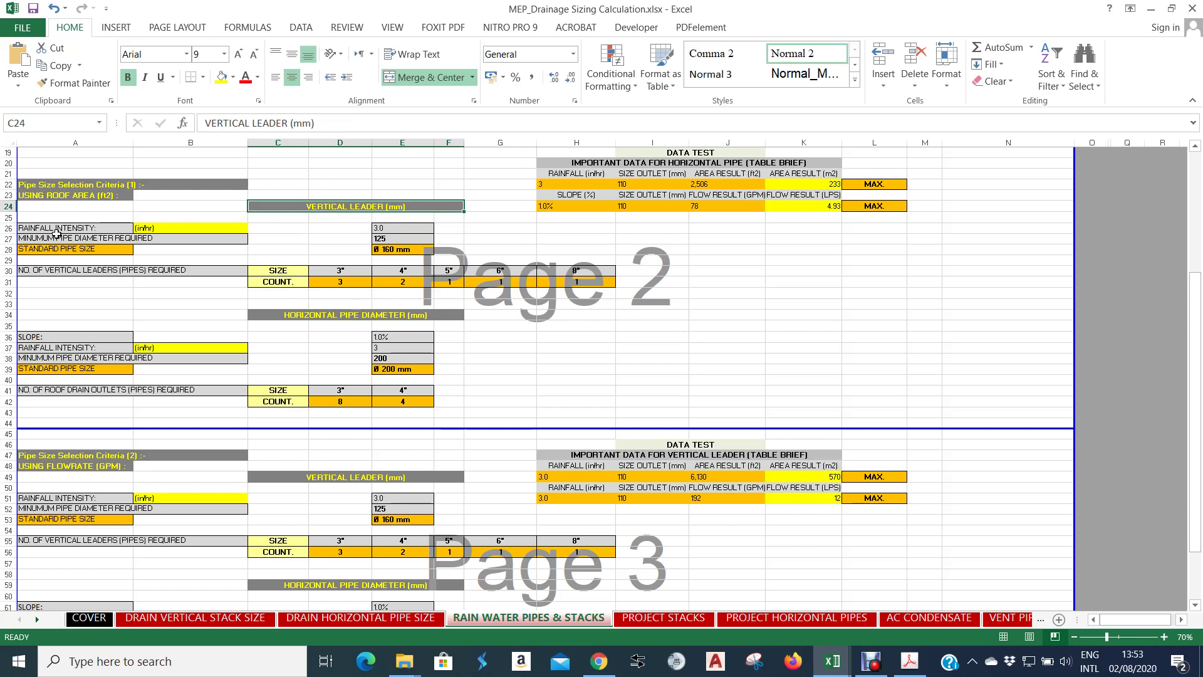
Check the vertical leader's rainfall intensity selection and the formula for its minimum required pipe diameter.
left_click(385, 228)
left_click(440, 229)
left_click(440, 229)
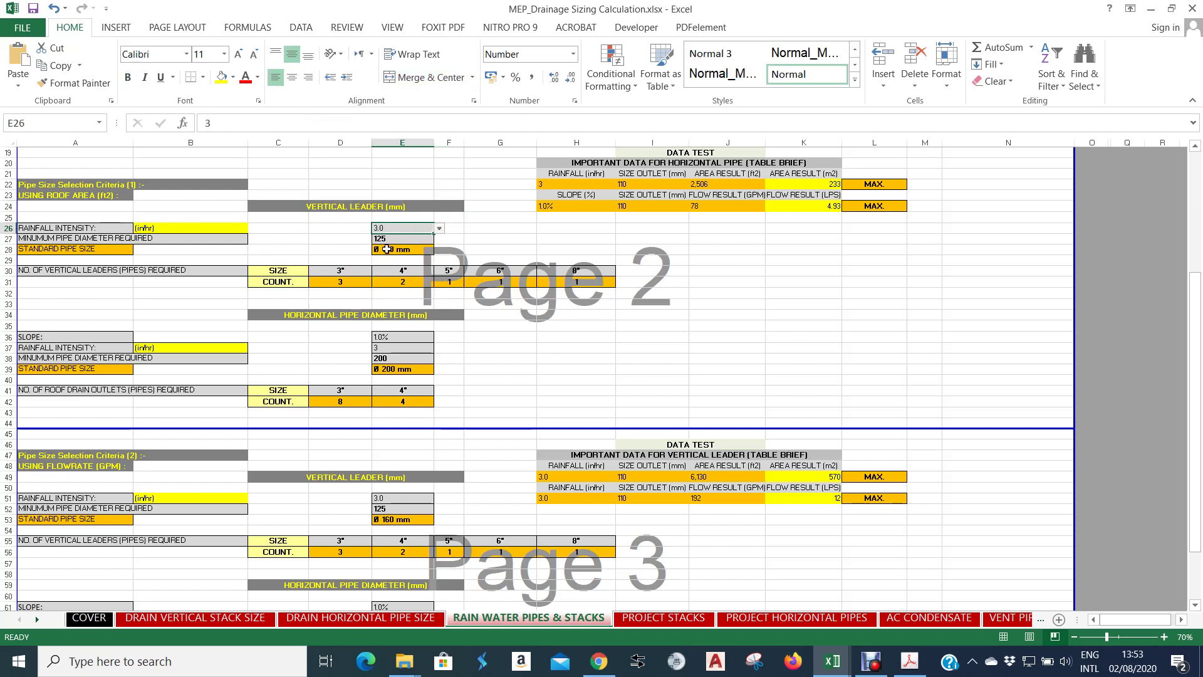
left_click(395, 239)
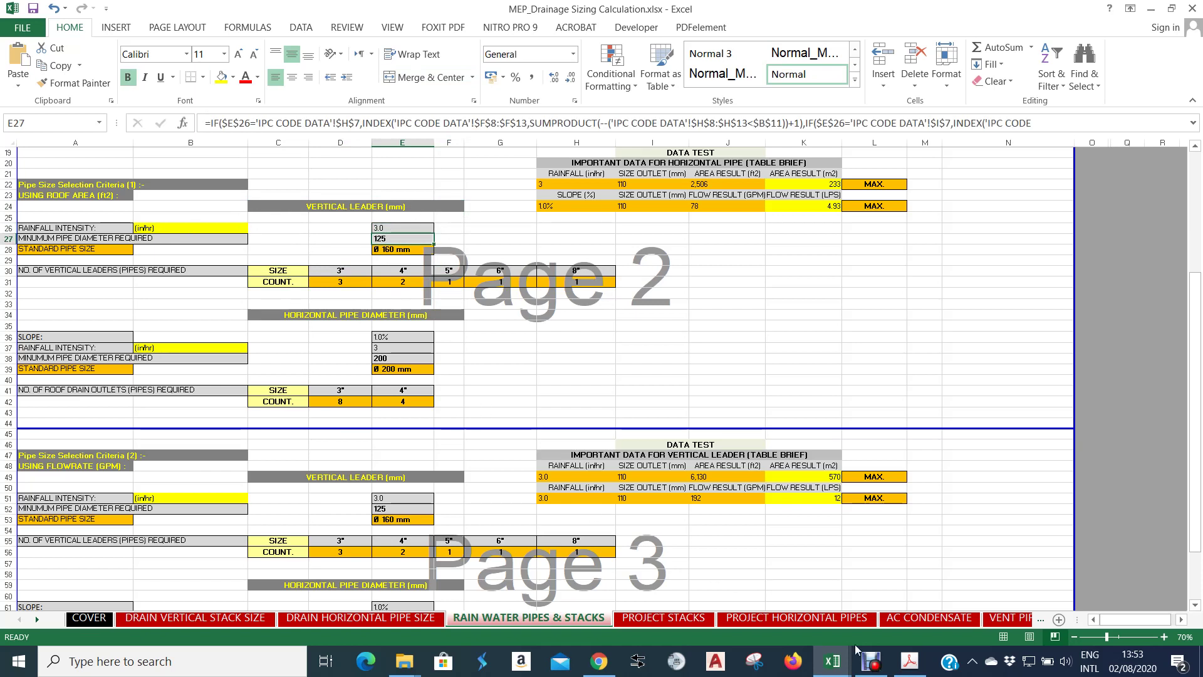
Switch to the International Plumbing Code 2009 PDF in Adobe Acrobat Pro and view Table 1106.2(1) on page 105.
key("alt+Tab")
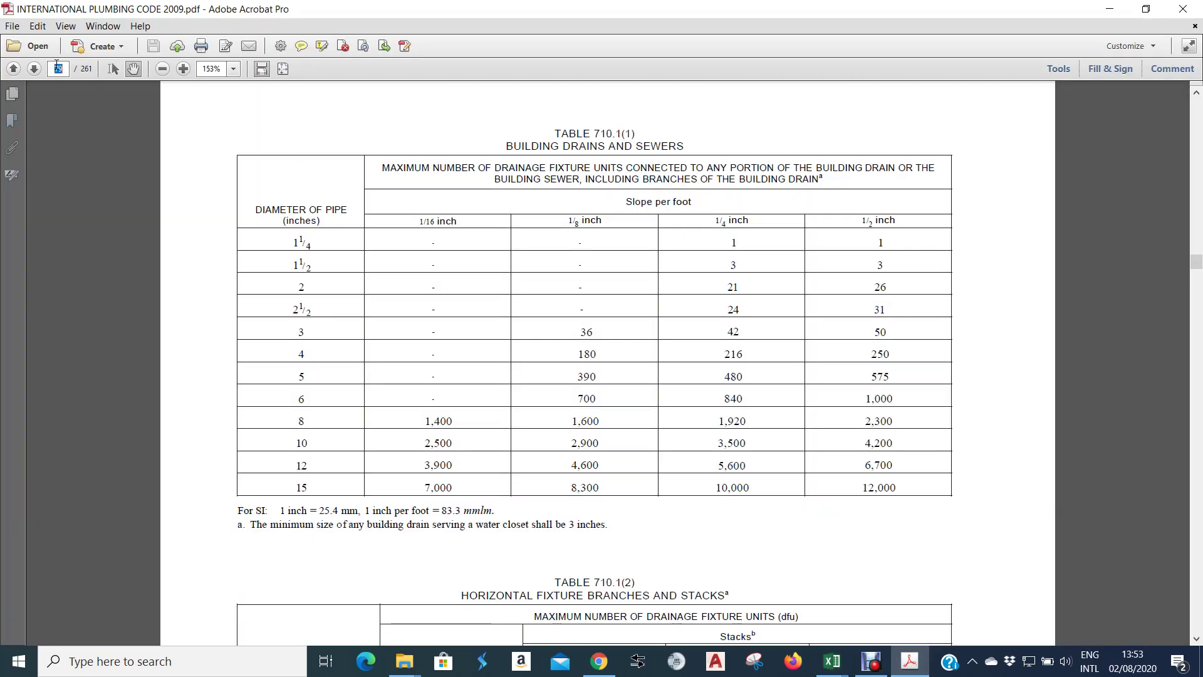
key("Return")
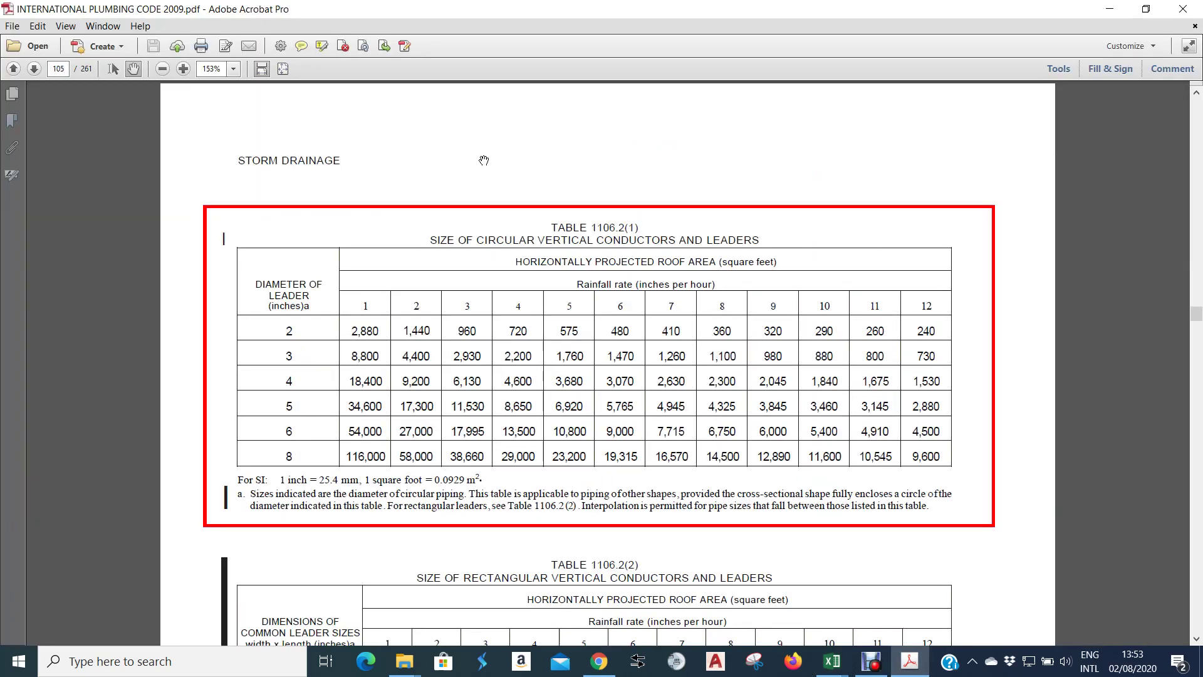
scroll(488, 156, "down", 1)
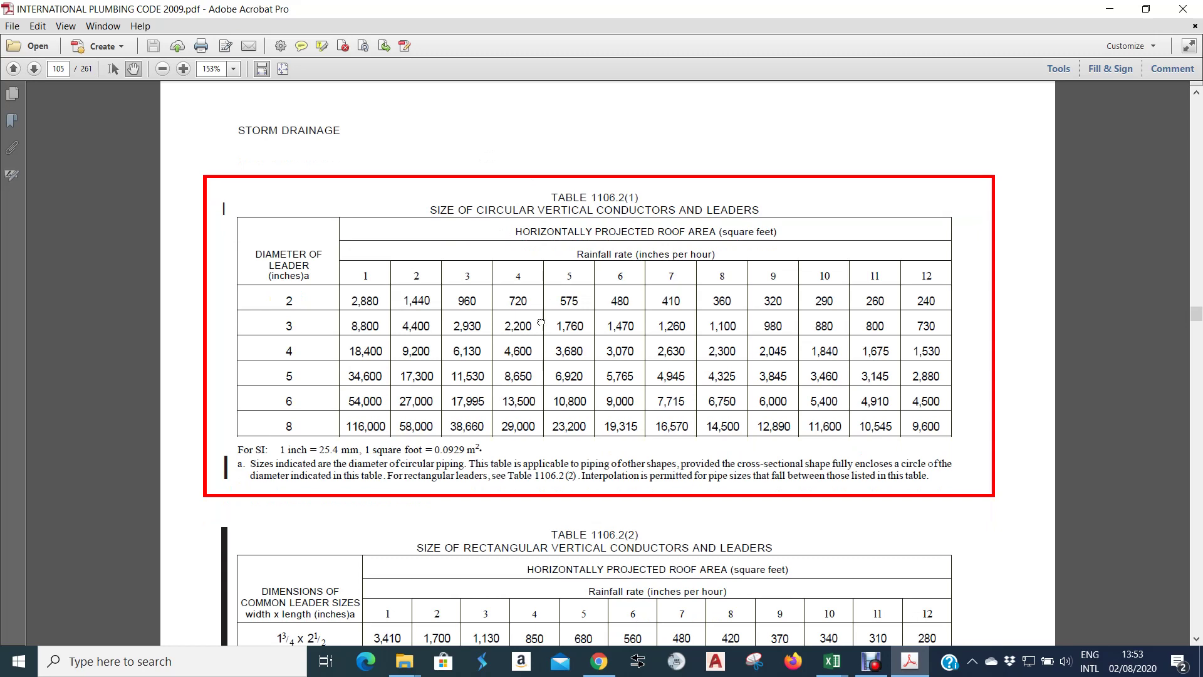
scroll(541, 330, "down", 1)
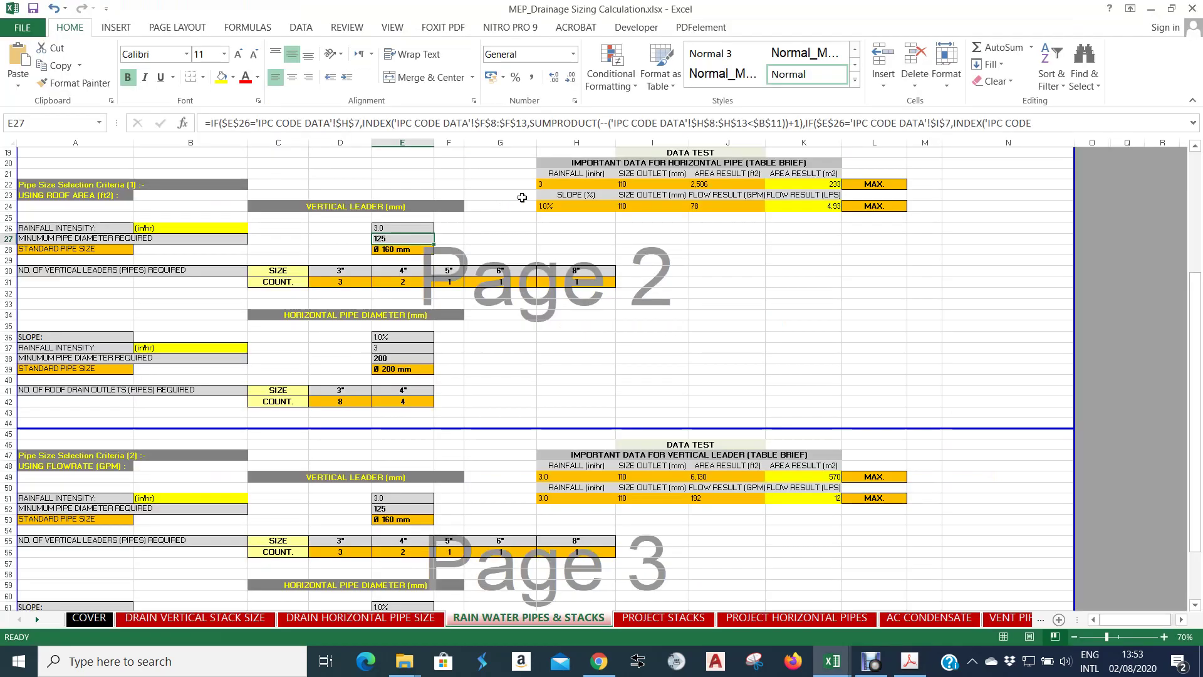
Return to the Excel workbook and compare its roof area in ft2 with Table 1106.2(1) in the plumbing code PDF.
left_click(1109, 9)
scroll(302, 304, "up", 1)
mouse_move(212, 165)
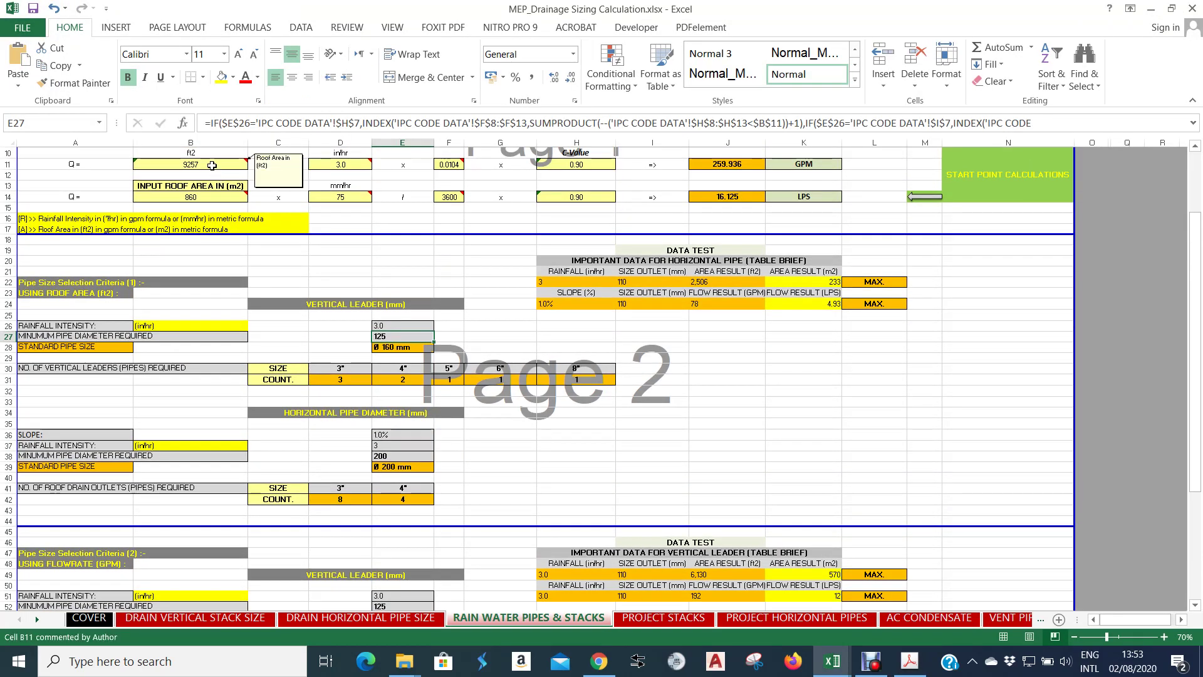
scroll(211, 165, "down", 1)
left_click(910, 660)
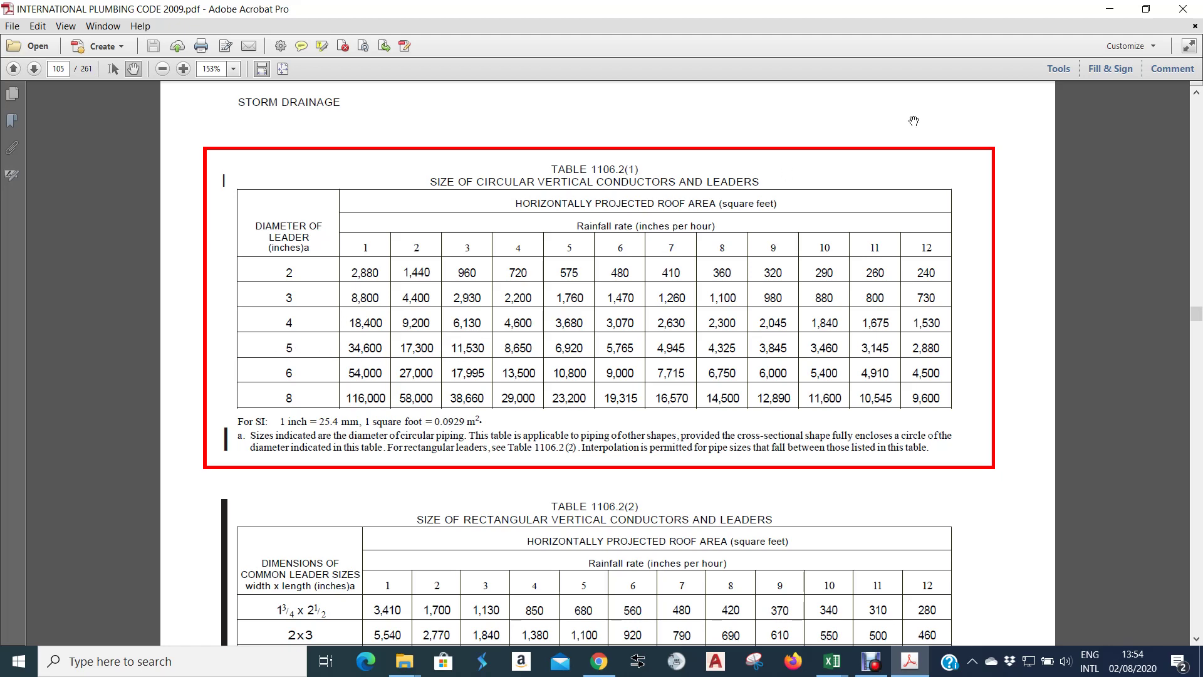
left_click(1109, 9)
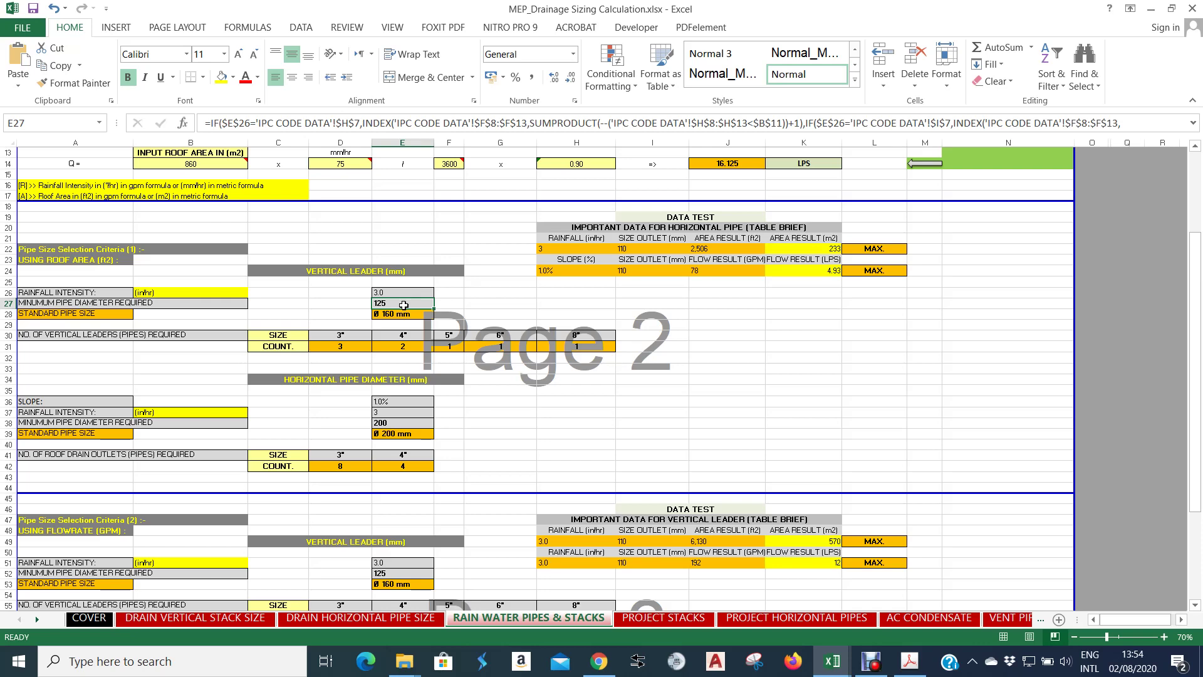
Examine the vertical leader's standard pipe size formula and the row for the number of vertical leaders required.
scroll(404, 305, "down", 1)
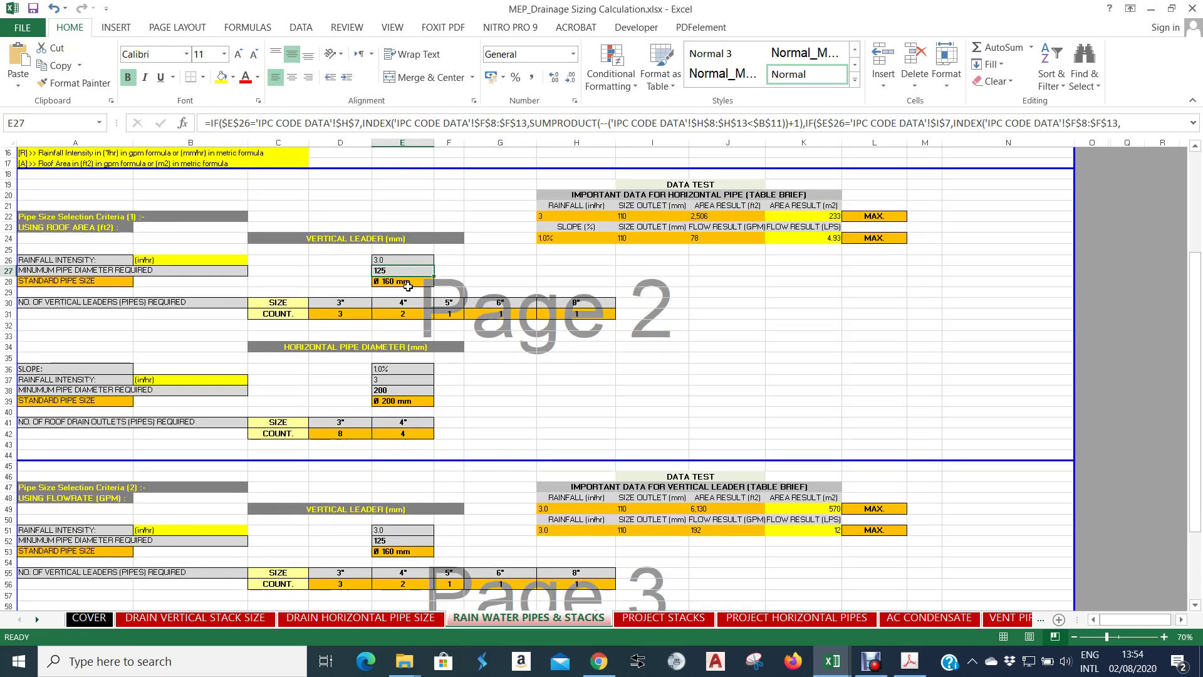
left_click(405, 282)
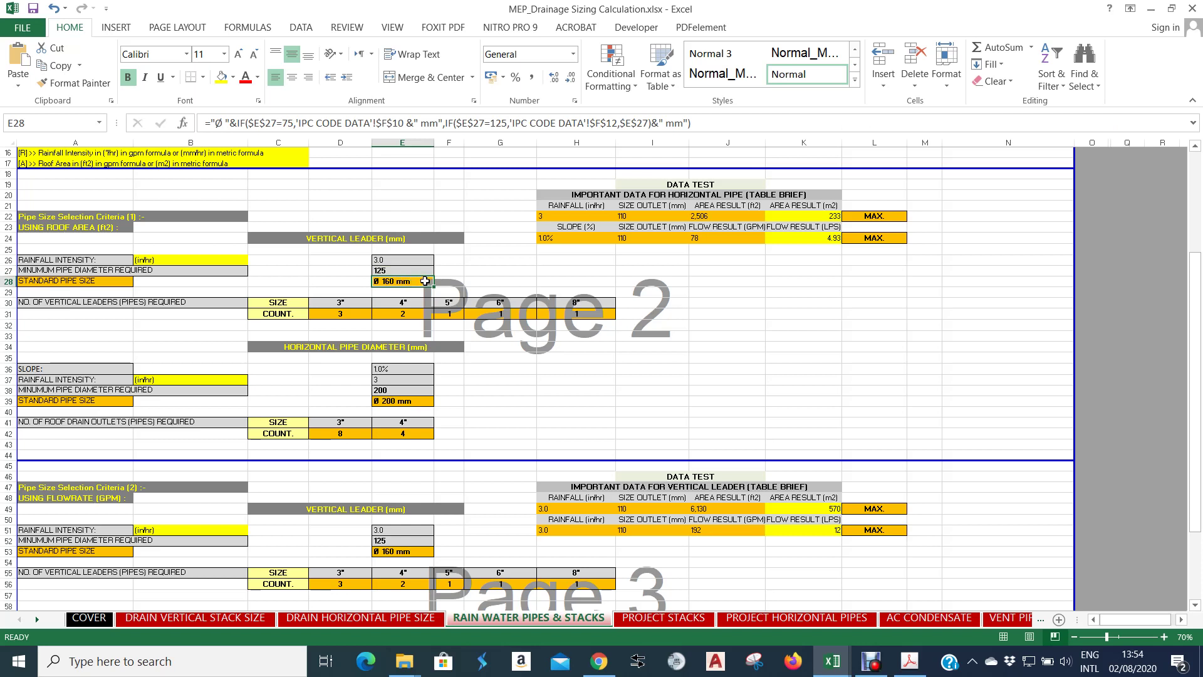
left_click(64, 304)
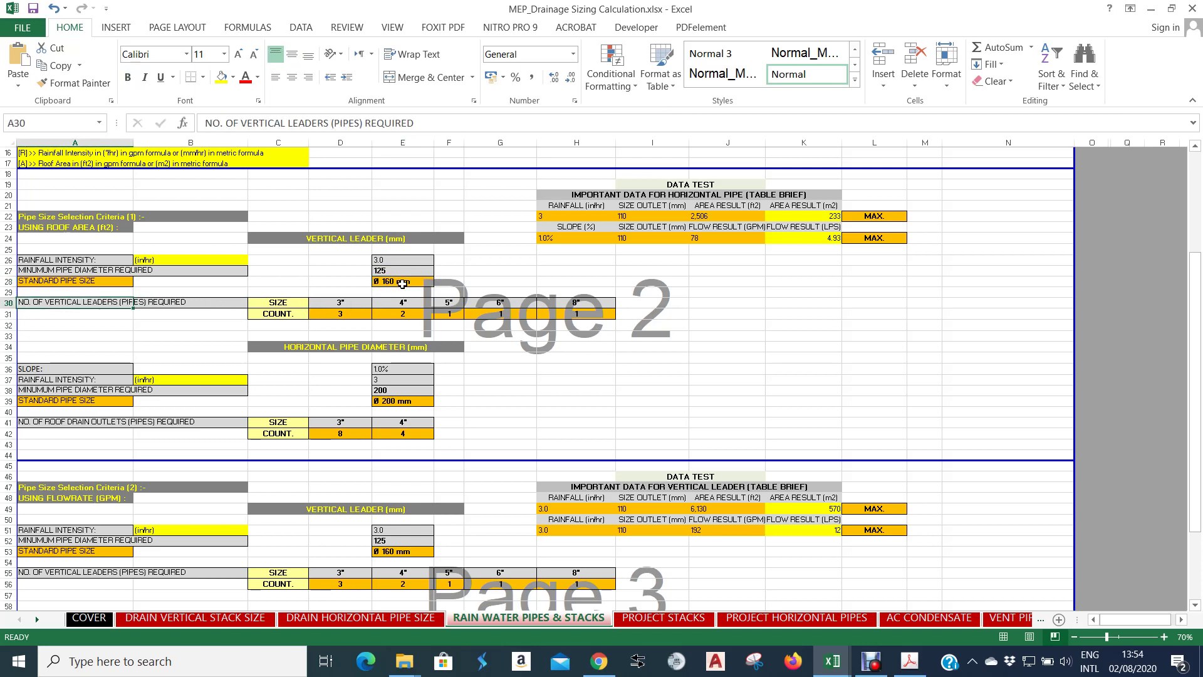
left_click(404, 283)
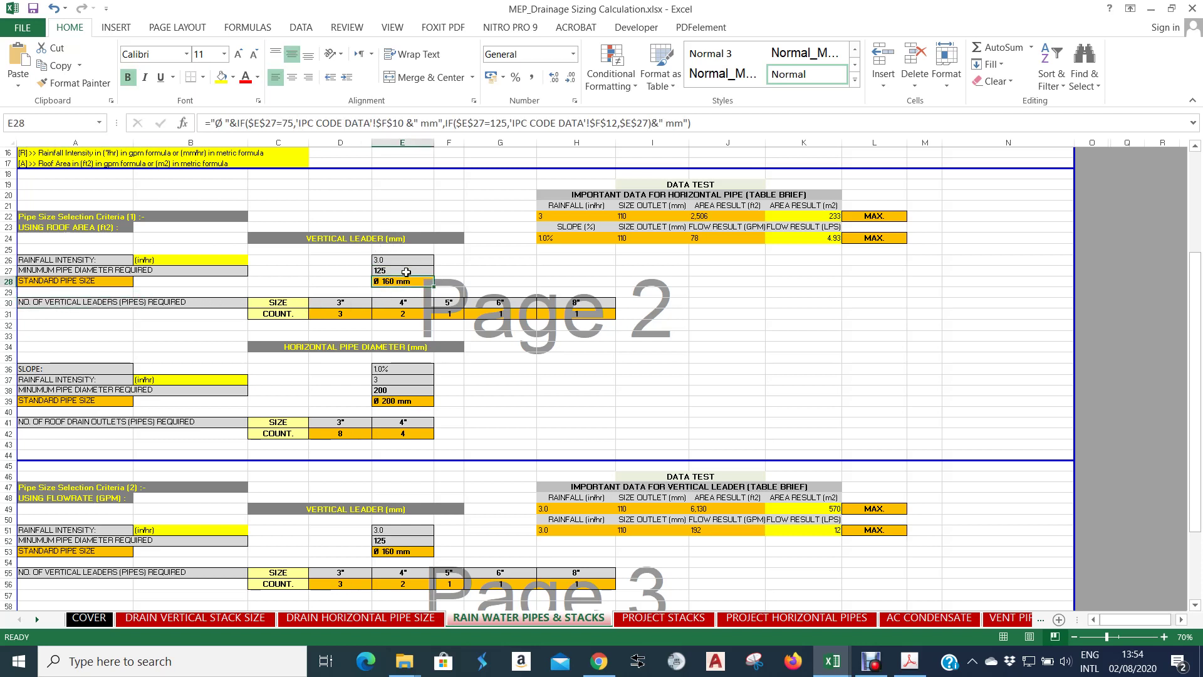
scroll(406, 279, "up", 2)
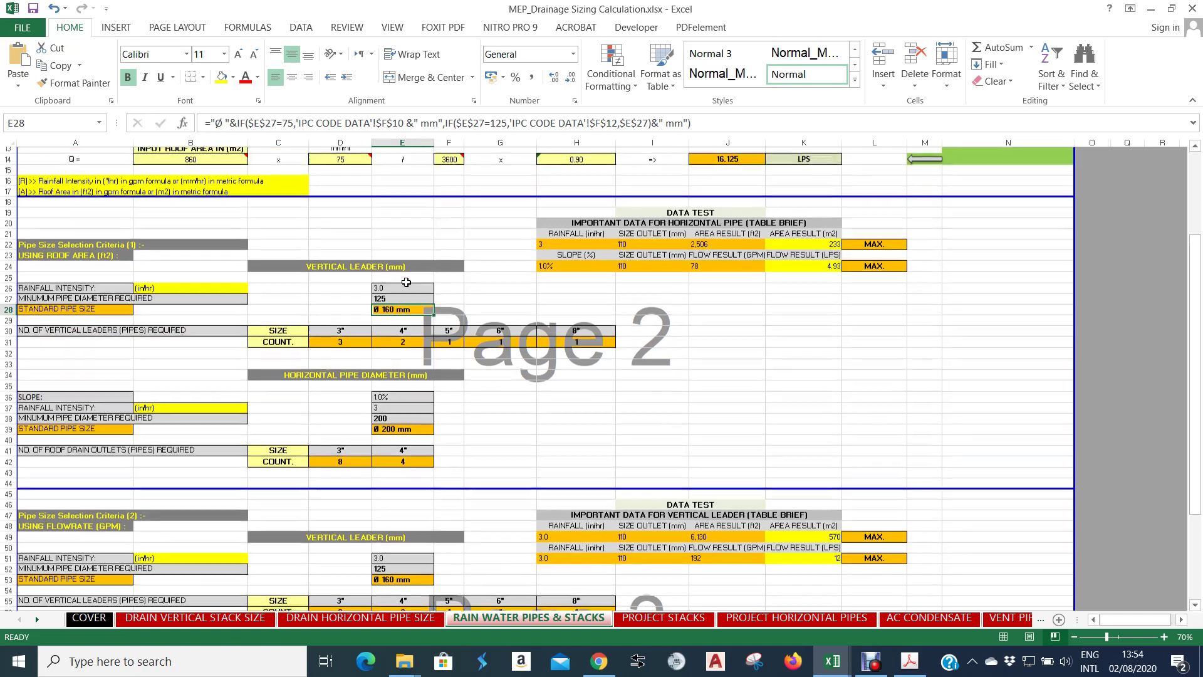
Compare the roof area input in m2 with the vertical leader's standard pipe size formula.
scroll(406, 282, "up", 2)
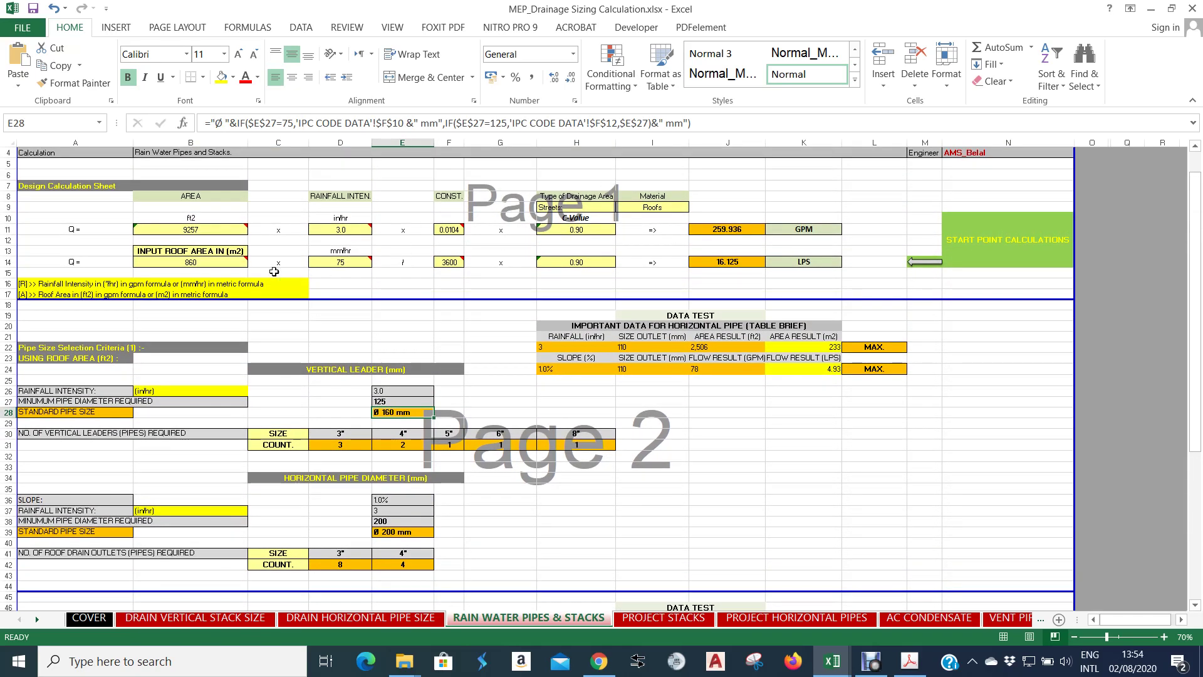
left_click(231, 267)
scroll(292, 280, "down", 2)
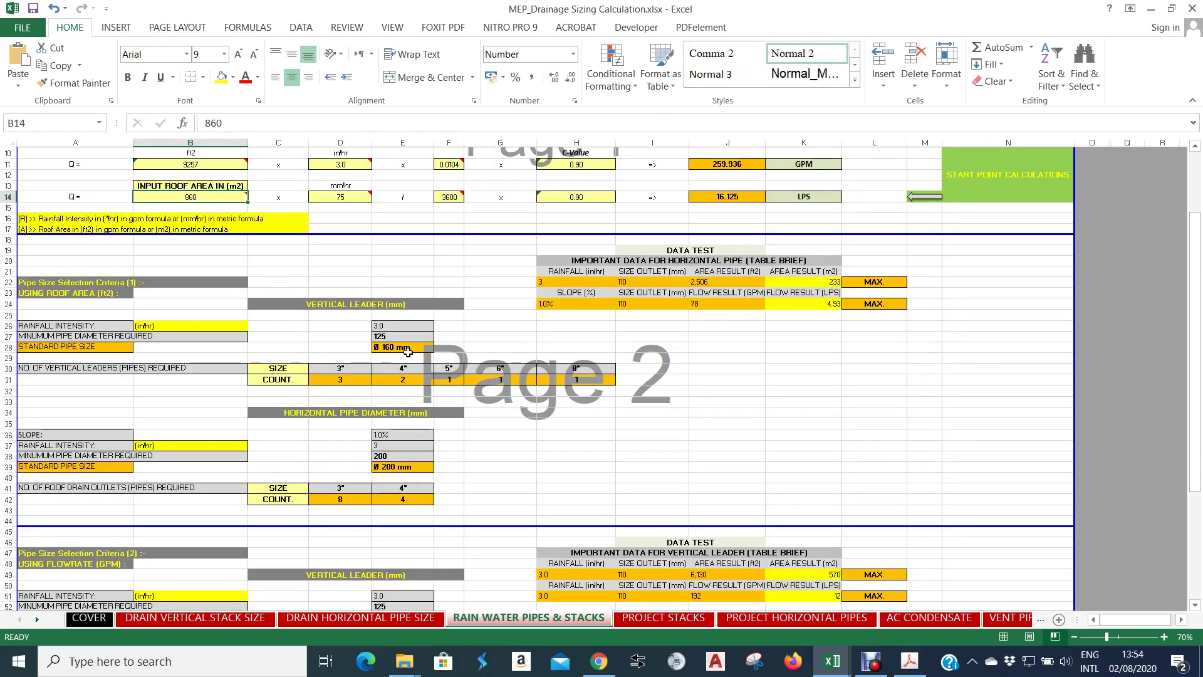
left_click(408, 348)
scroll(445, 275, "down", 2)
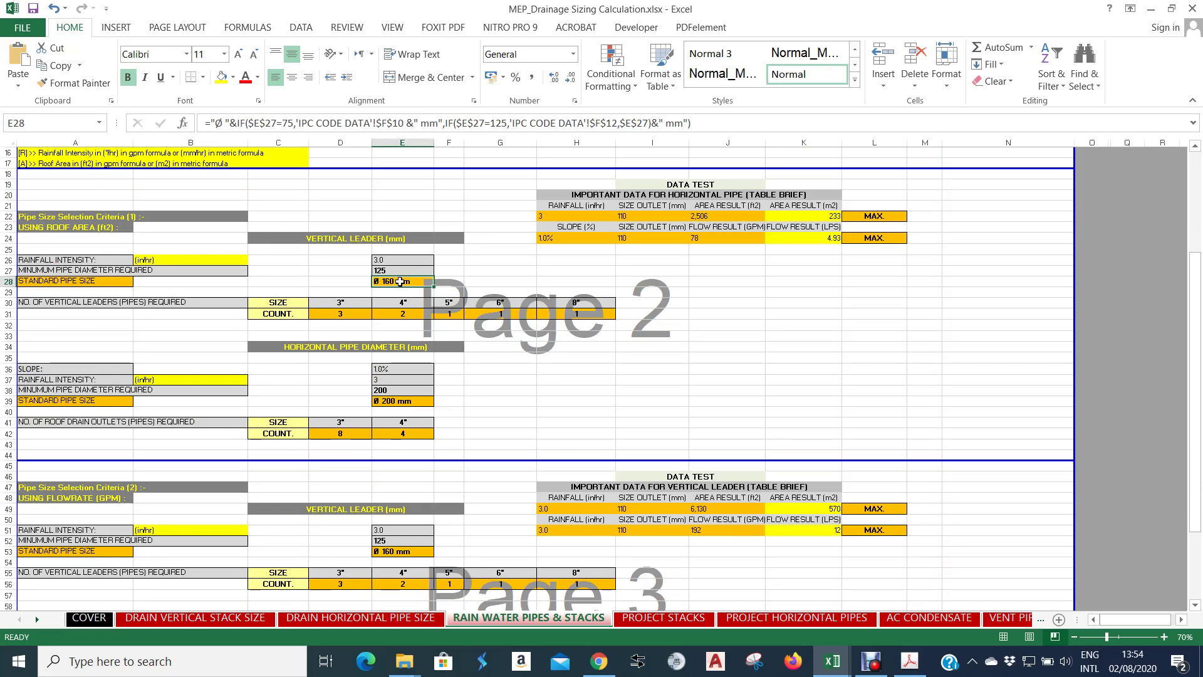
scroll(348, 215, "up", 1)
scroll(348, 215, "down", 1)
scroll(438, 251, "up", 2)
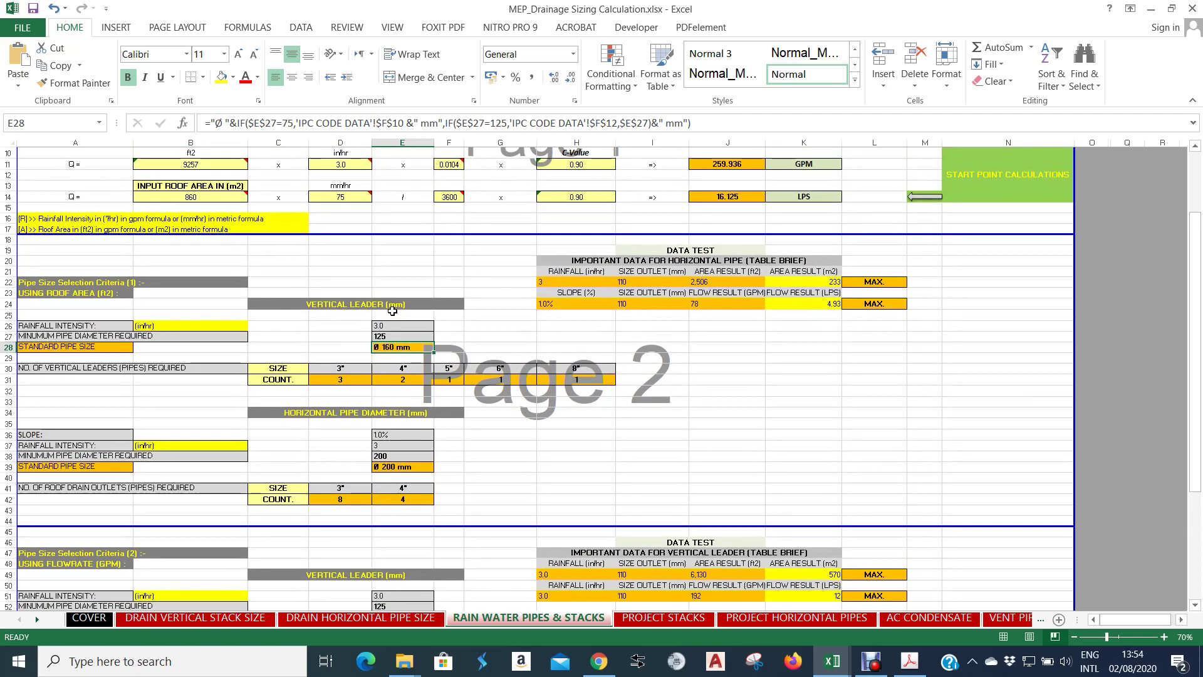
scroll(363, 319, "down", 1)
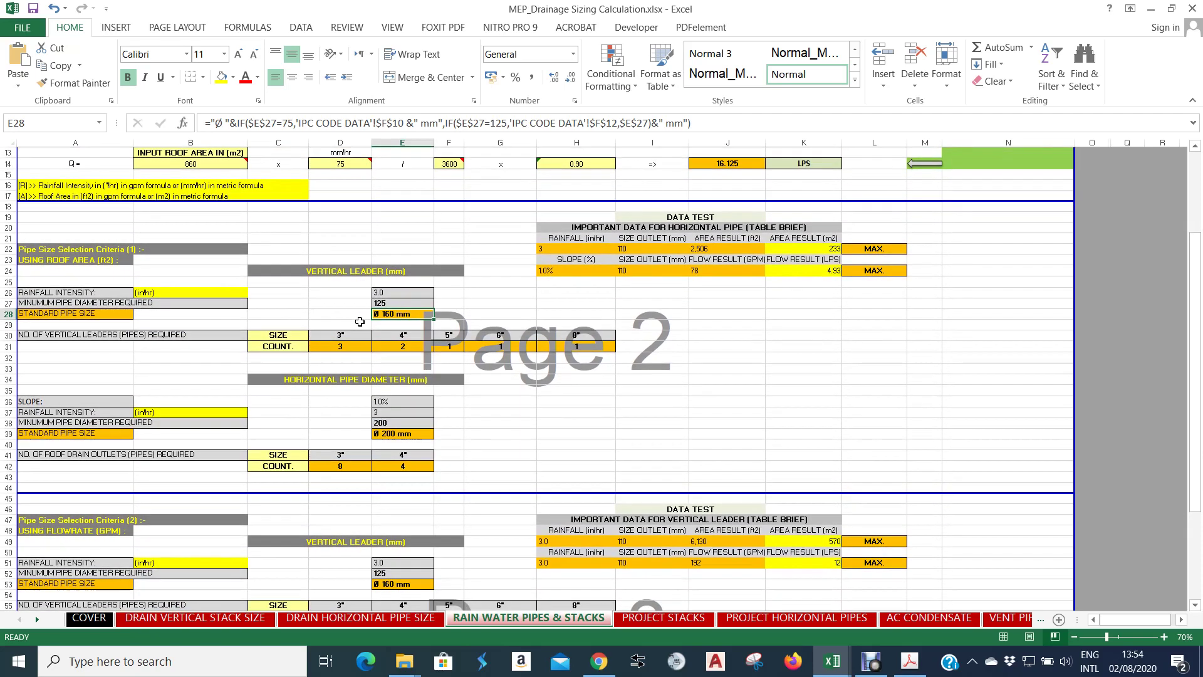
scroll(399, 313, "down", 1)
Examine the count formula for 4" vertical leaders and trace the GPM flow cell it refers to.
left_click(403, 302)
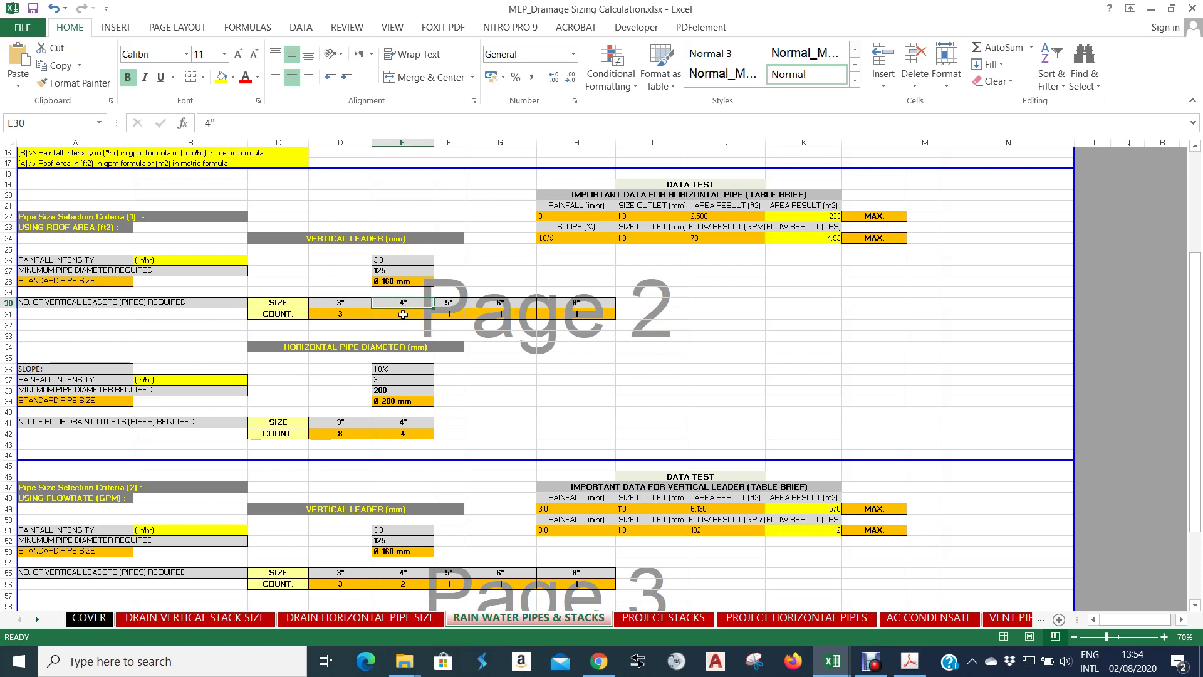
left_click(403, 313)
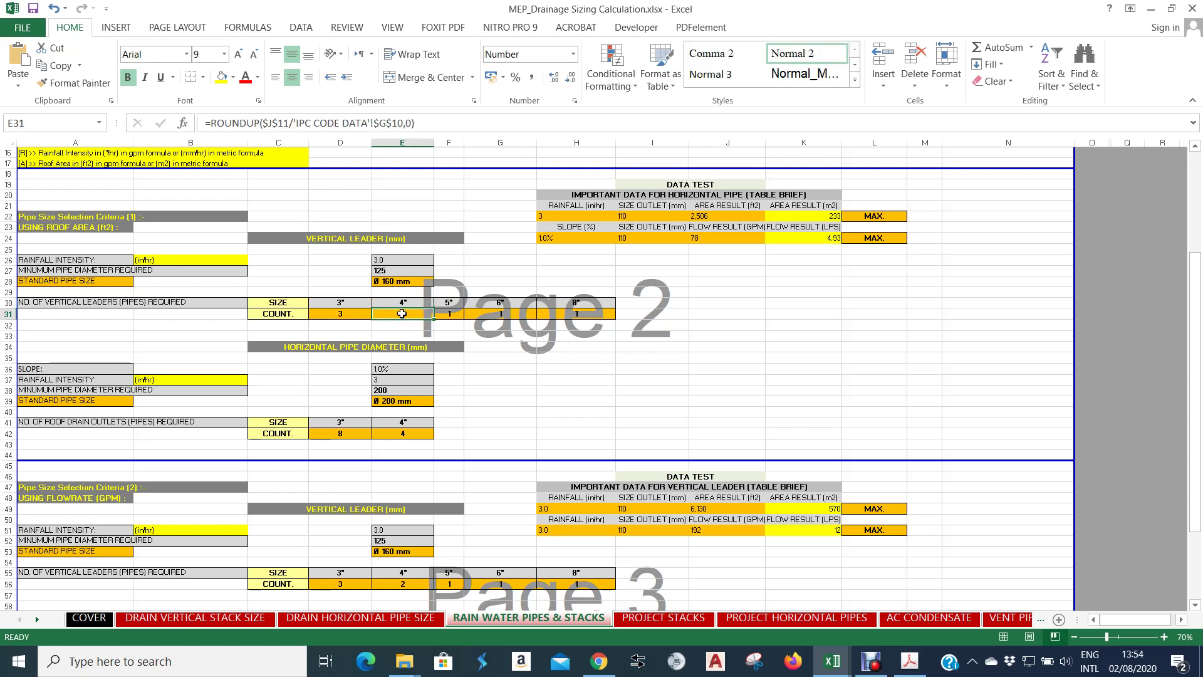
key("F2")
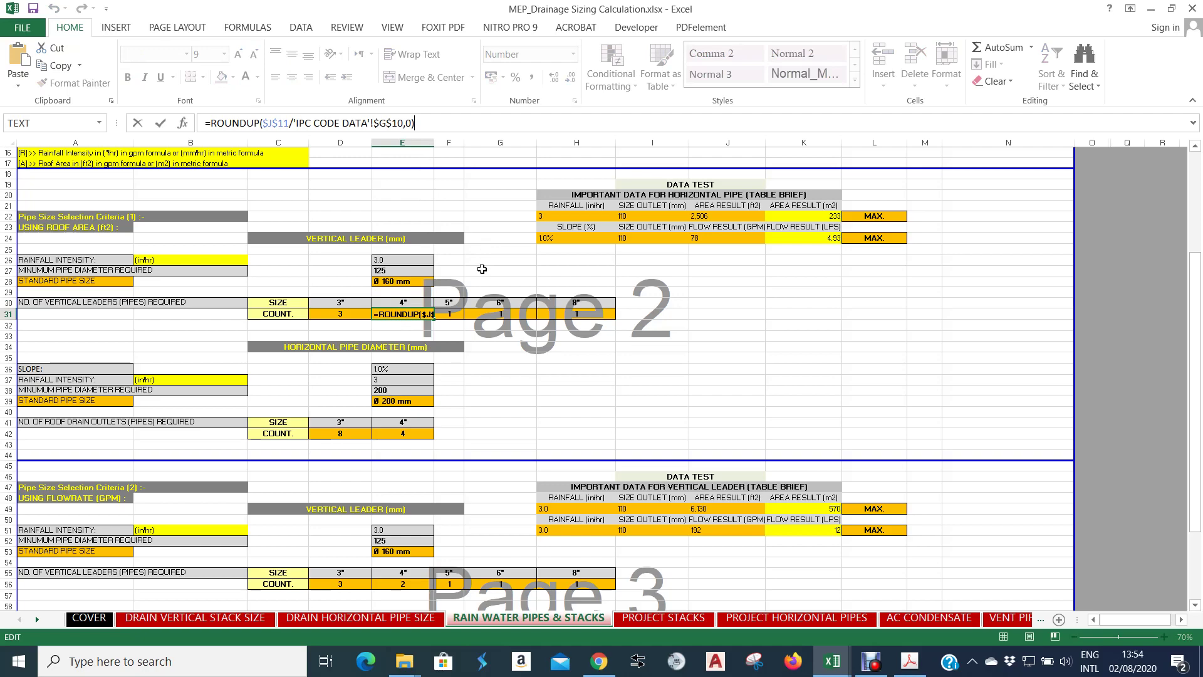
key("Escape")
scroll(481, 269, "up", 5)
key("F2")
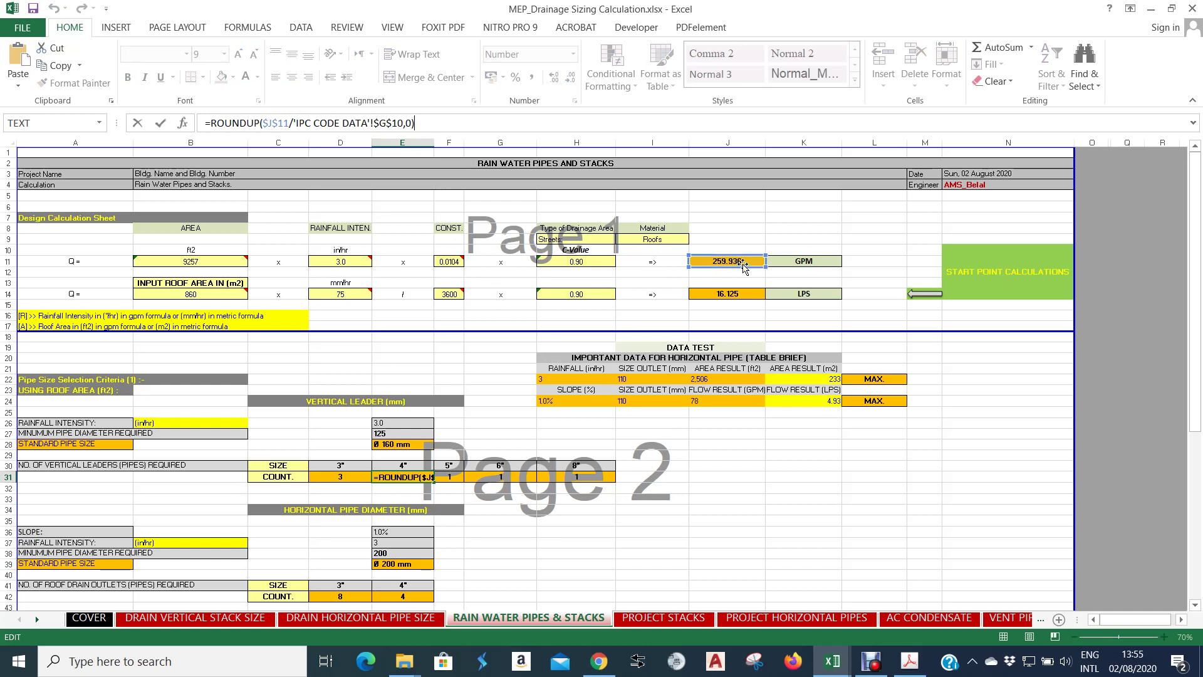
key("ctrl+Return")
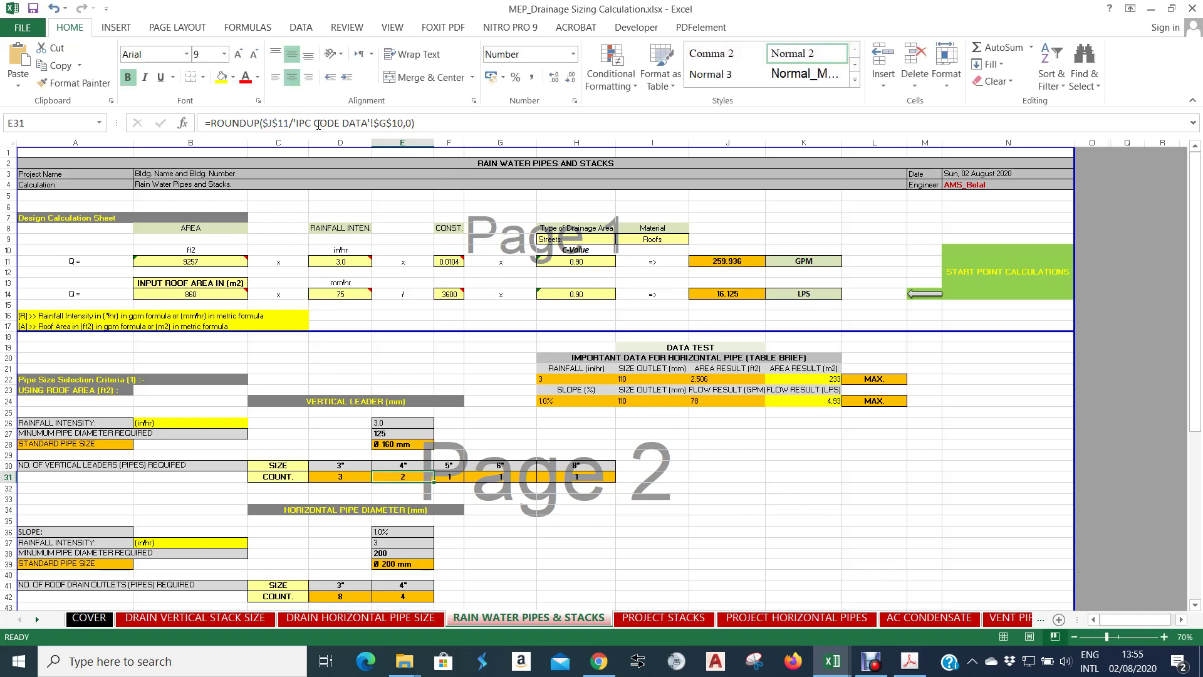
View the vertical leader tables on the IPC CODE DATA sheet and return to the RAIN WATER PIPES & STACKS sheet.
left_click(1040, 619)
left_click(1036, 619)
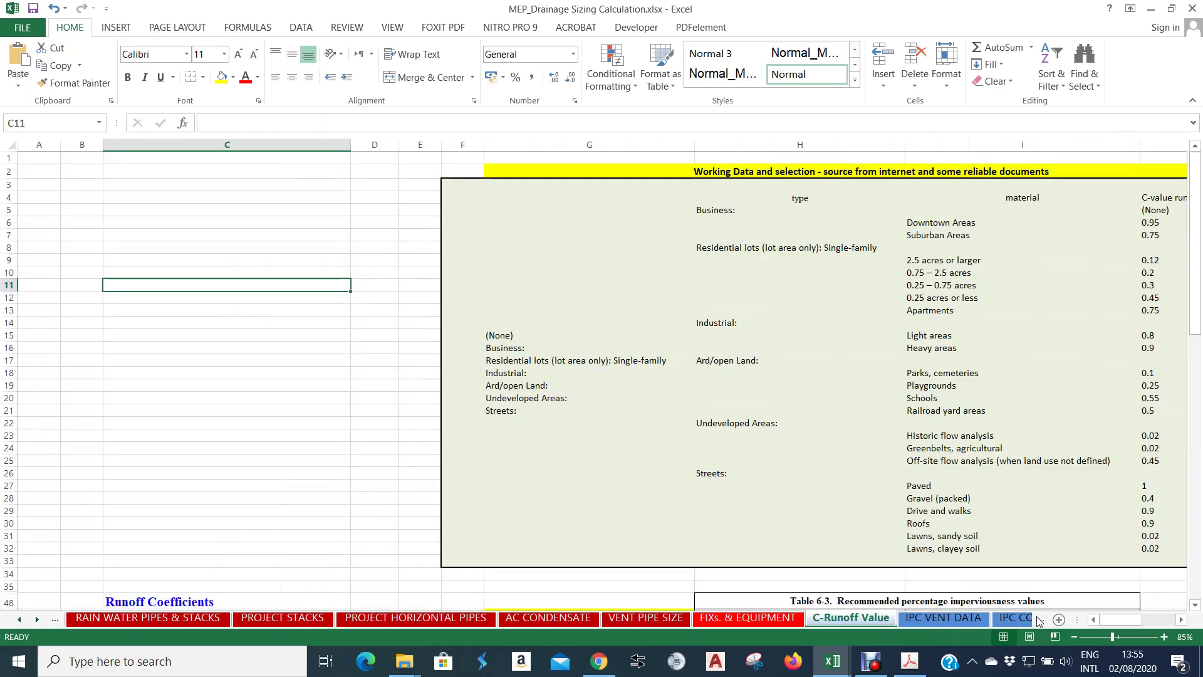
left_click(1014, 619)
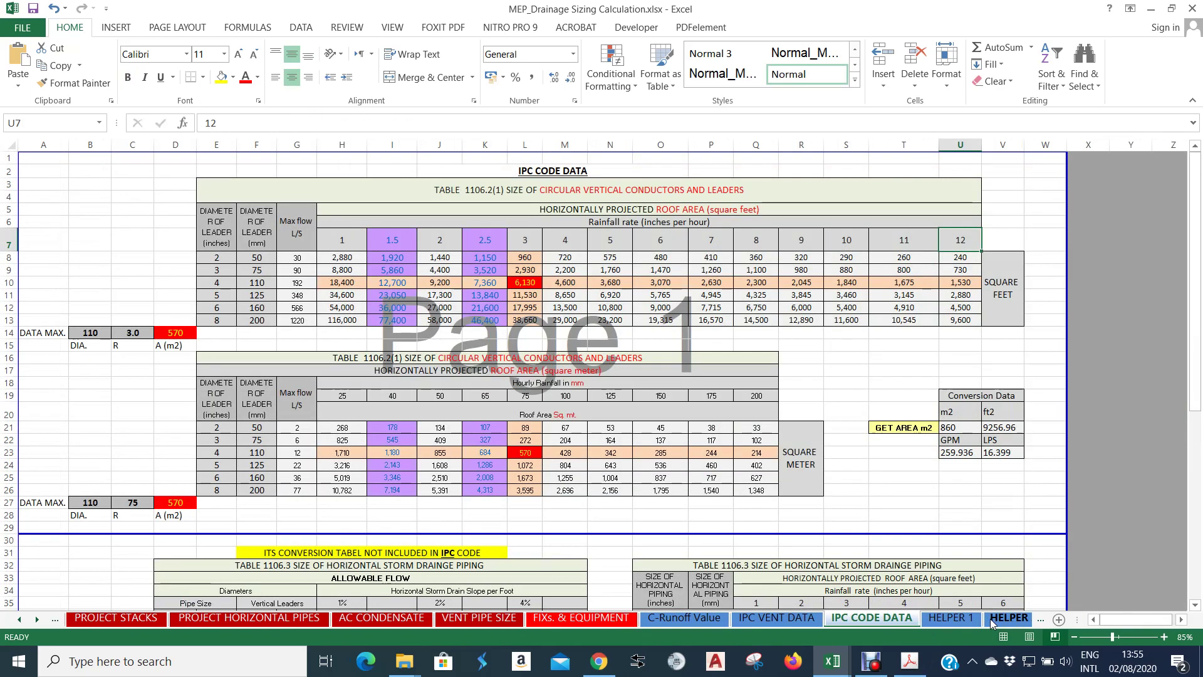
scroll(714, 418, "down", 1)
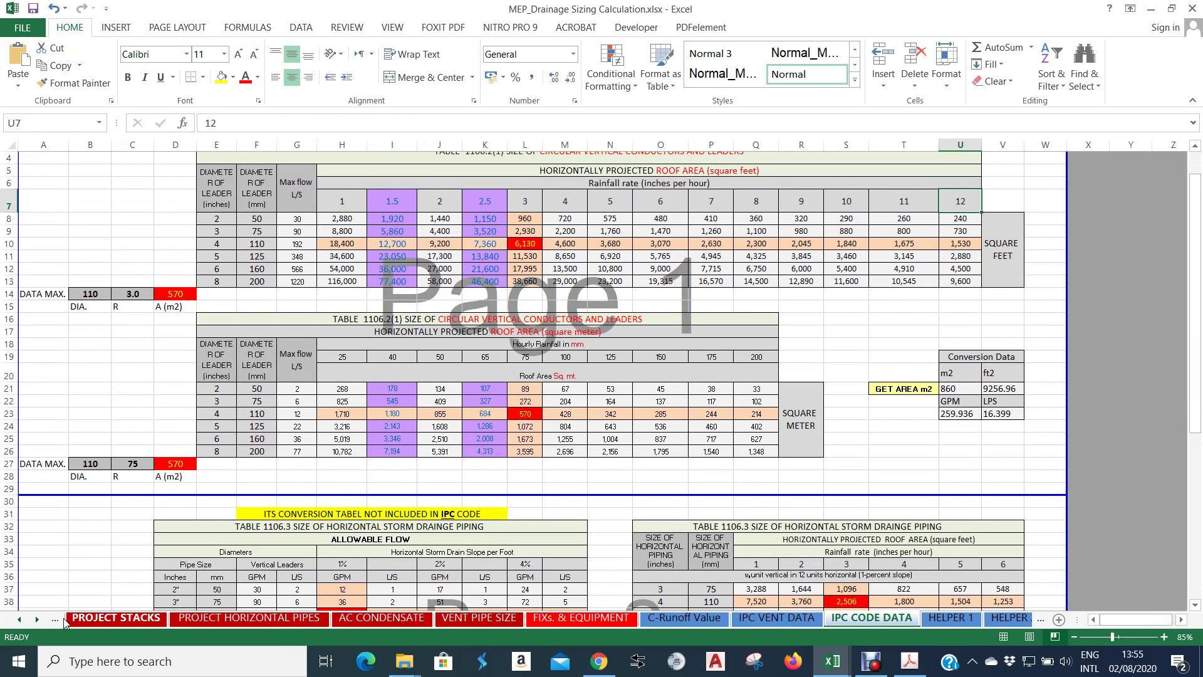
left_click(62, 620)
left_click(115, 619)
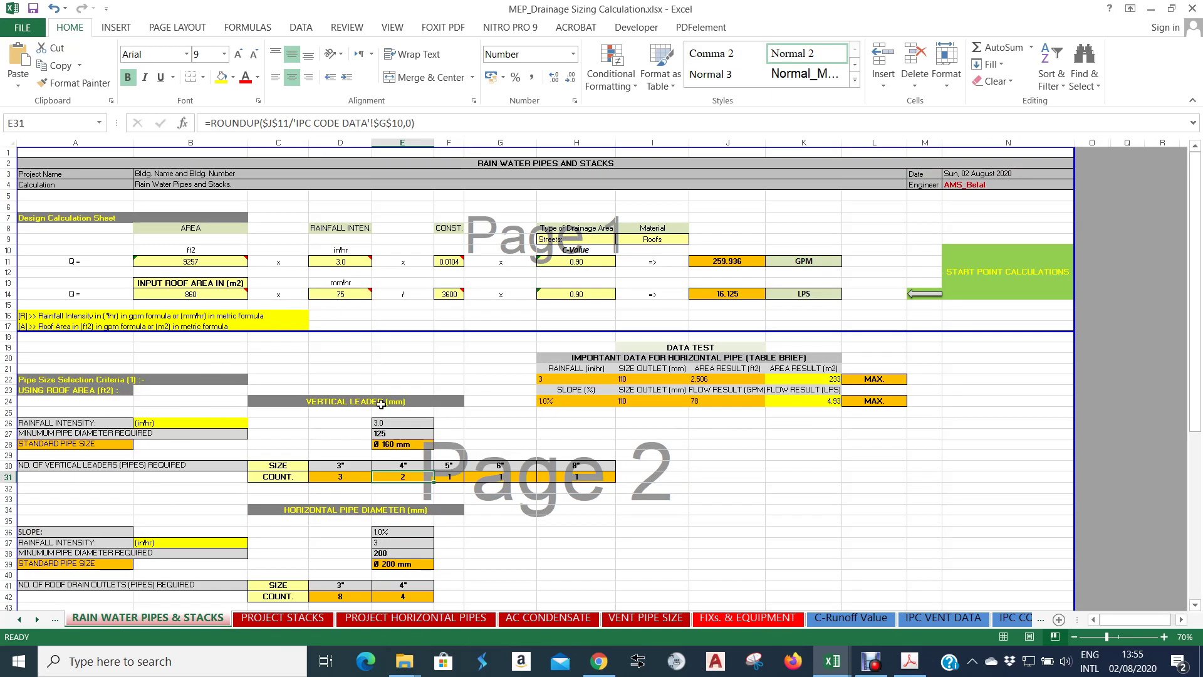
Trace the 4" leader count formula's reference to cell G10 on the IPC CODE DATA sheet.
left_click(378, 123)
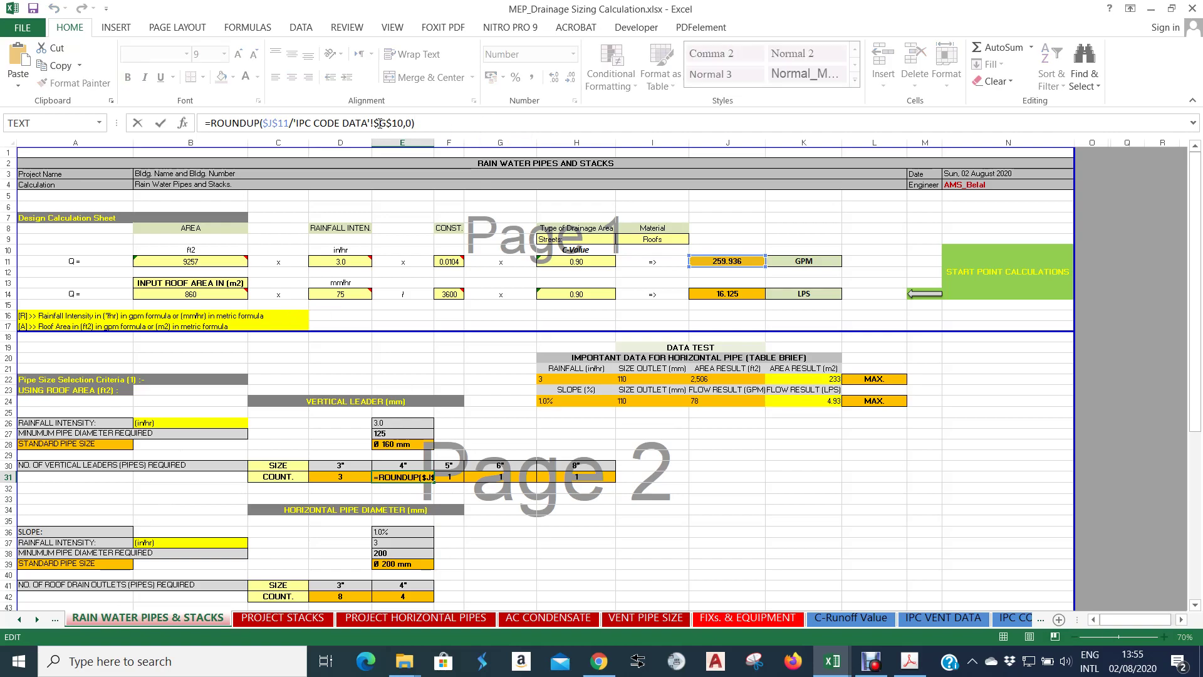
key("Return")
left_click(960, 623)
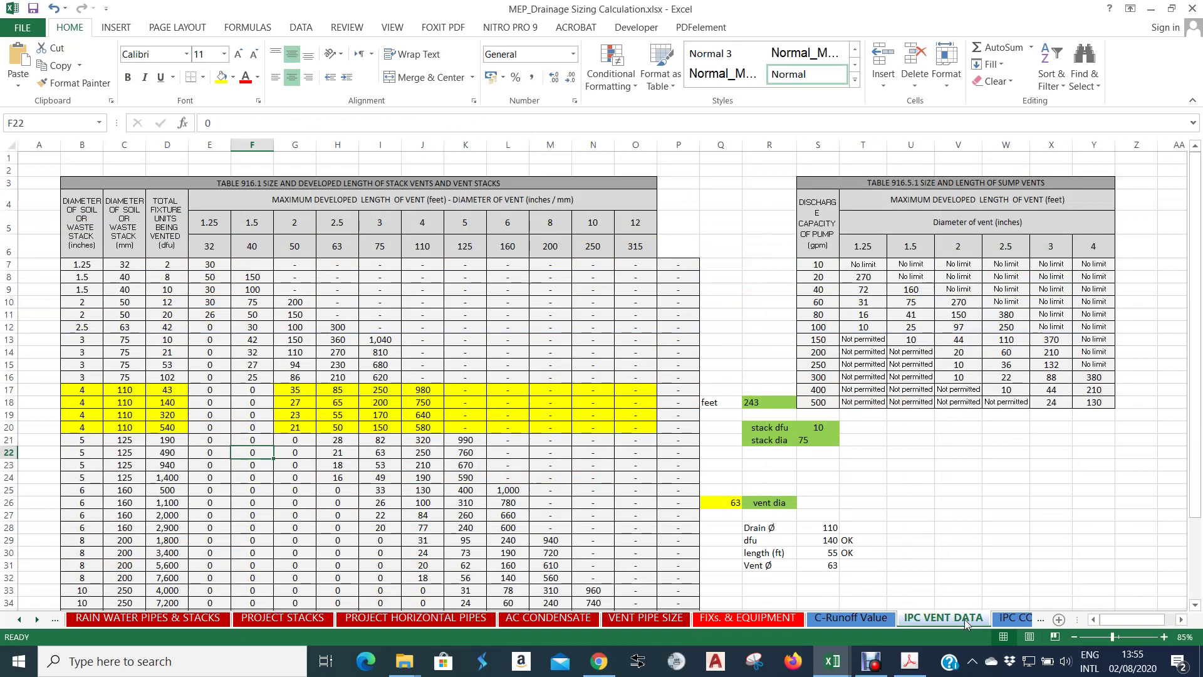
left_click(1014, 618)
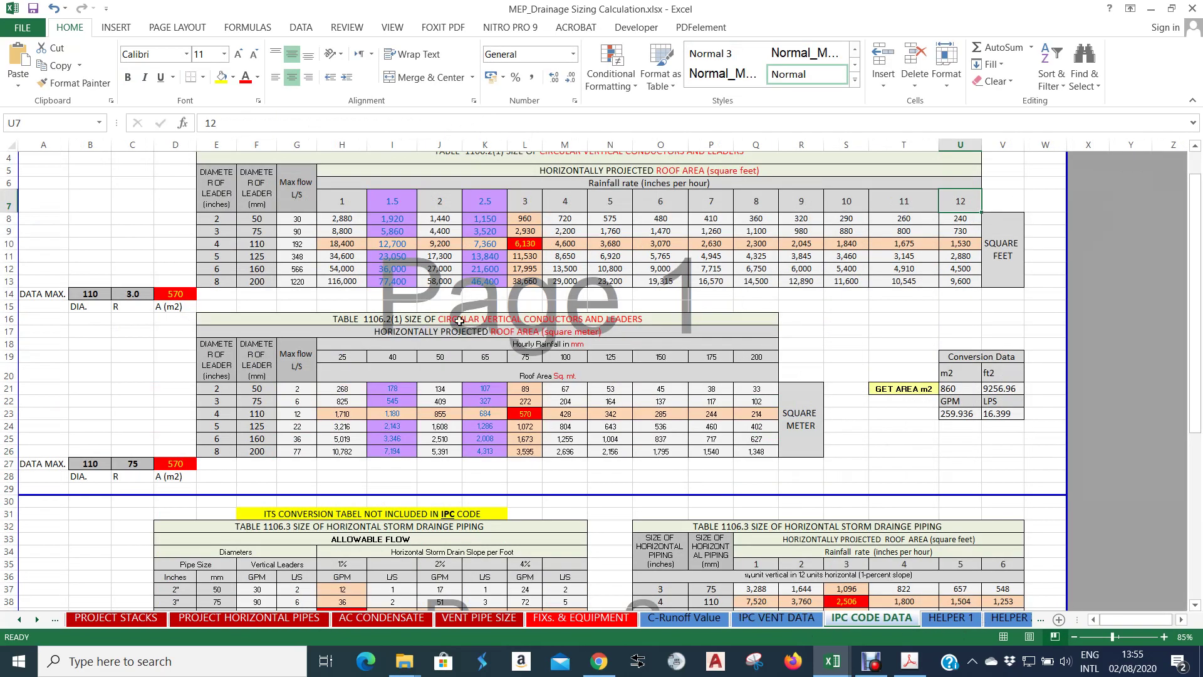
scroll(282, 151, "up", 1)
left_click(283, 145)
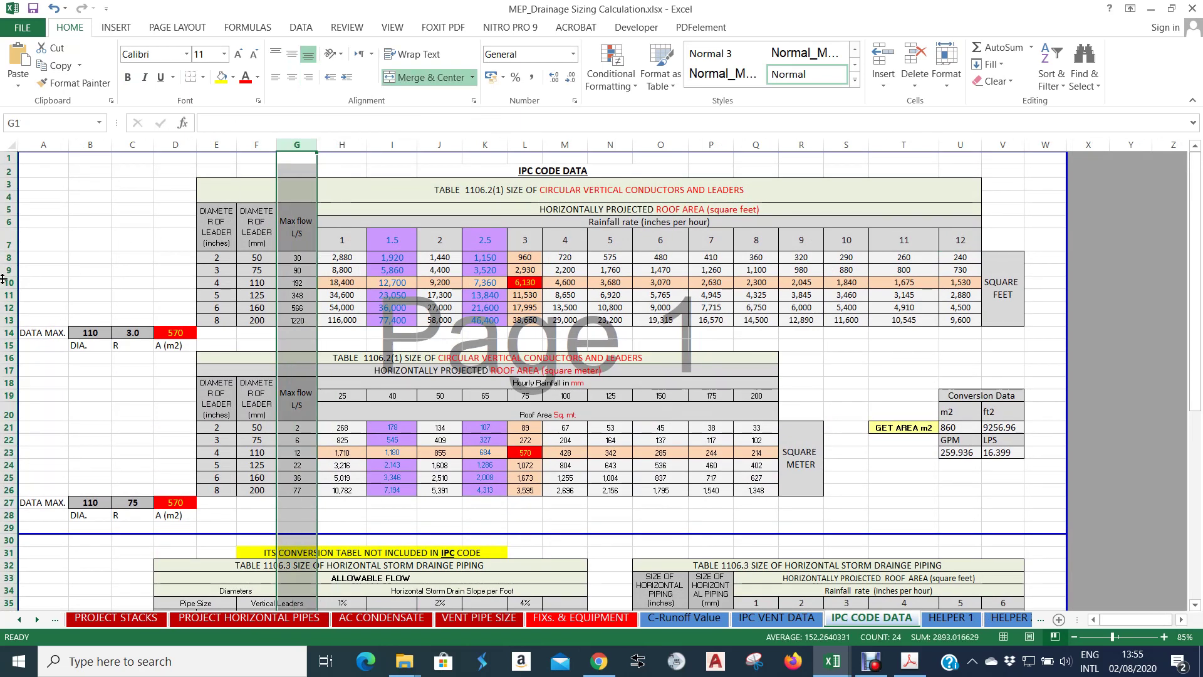
left_click(299, 283)
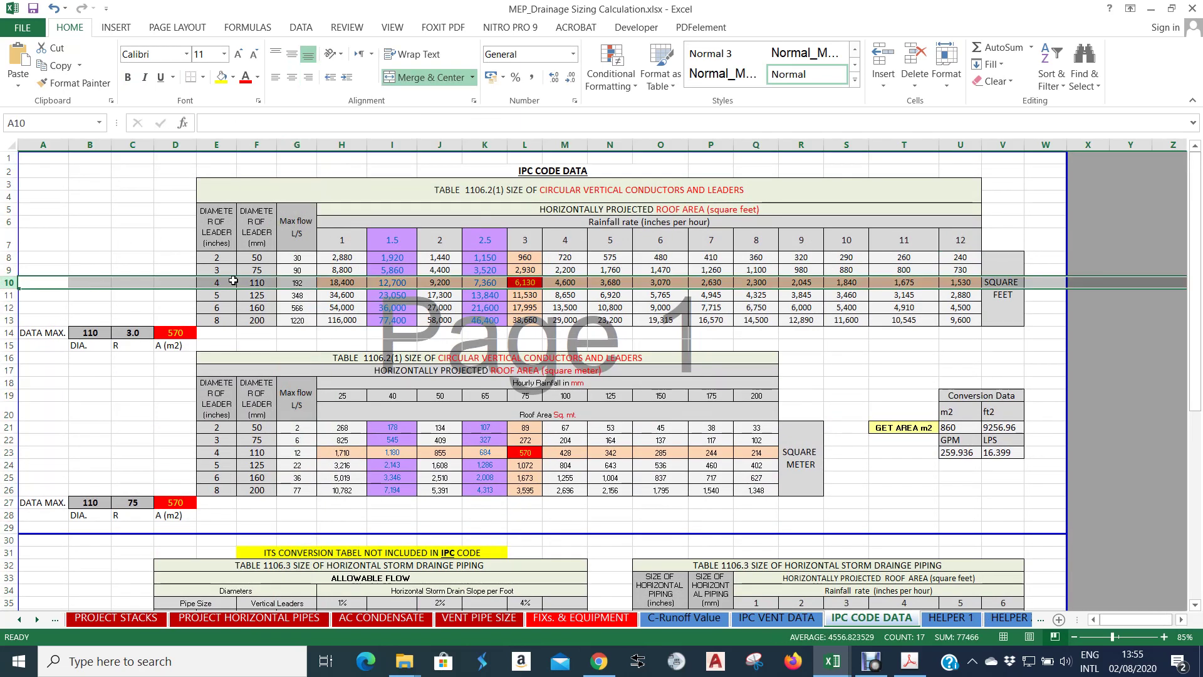
Change the flow column header in the square-feet leader table to "Max flow gpm".
double_click(305, 234)
left_click_drag(304, 234, 287, 239)
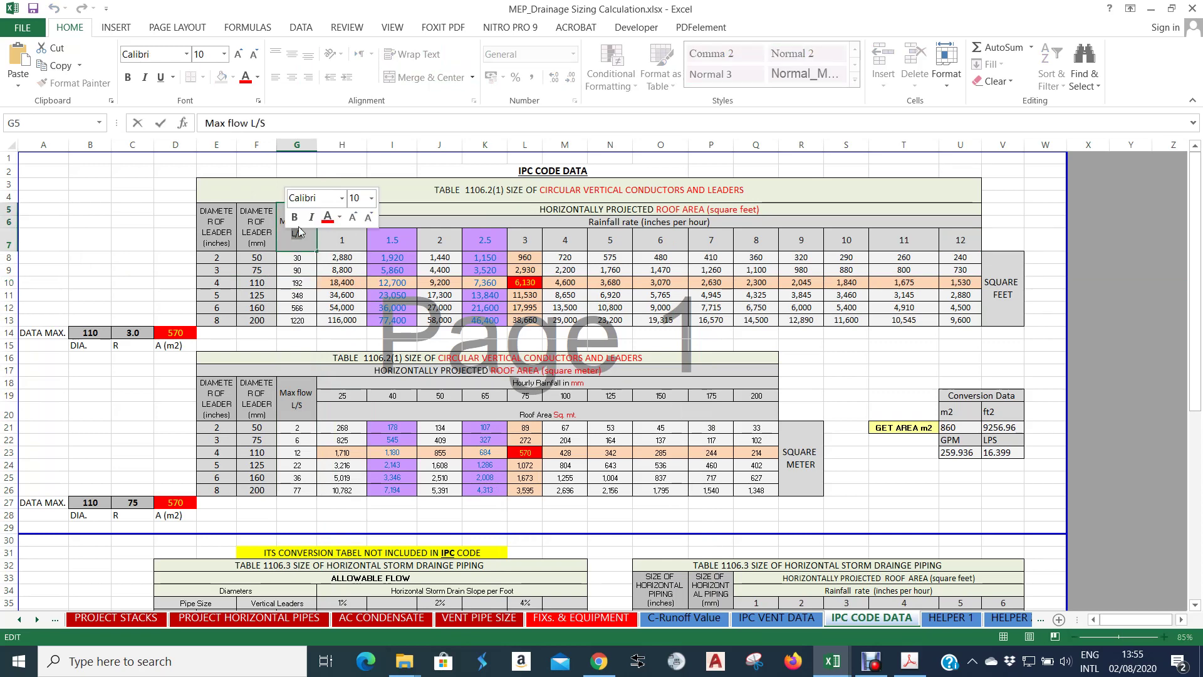
type("gpm")
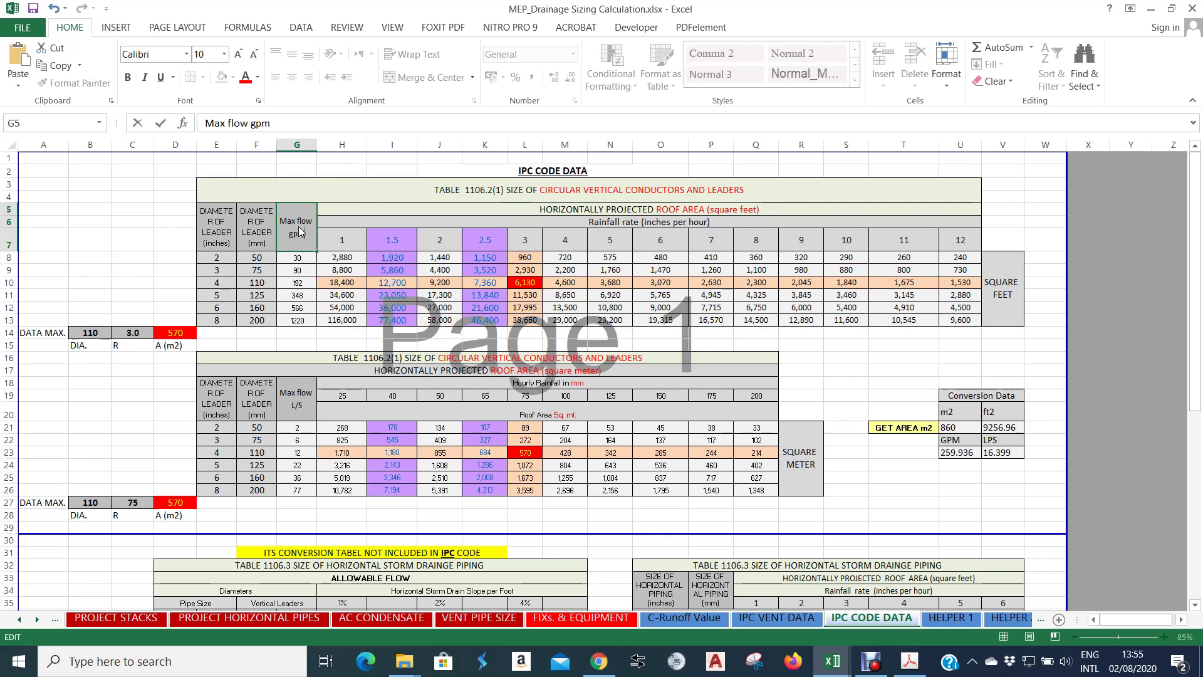
key("Return")
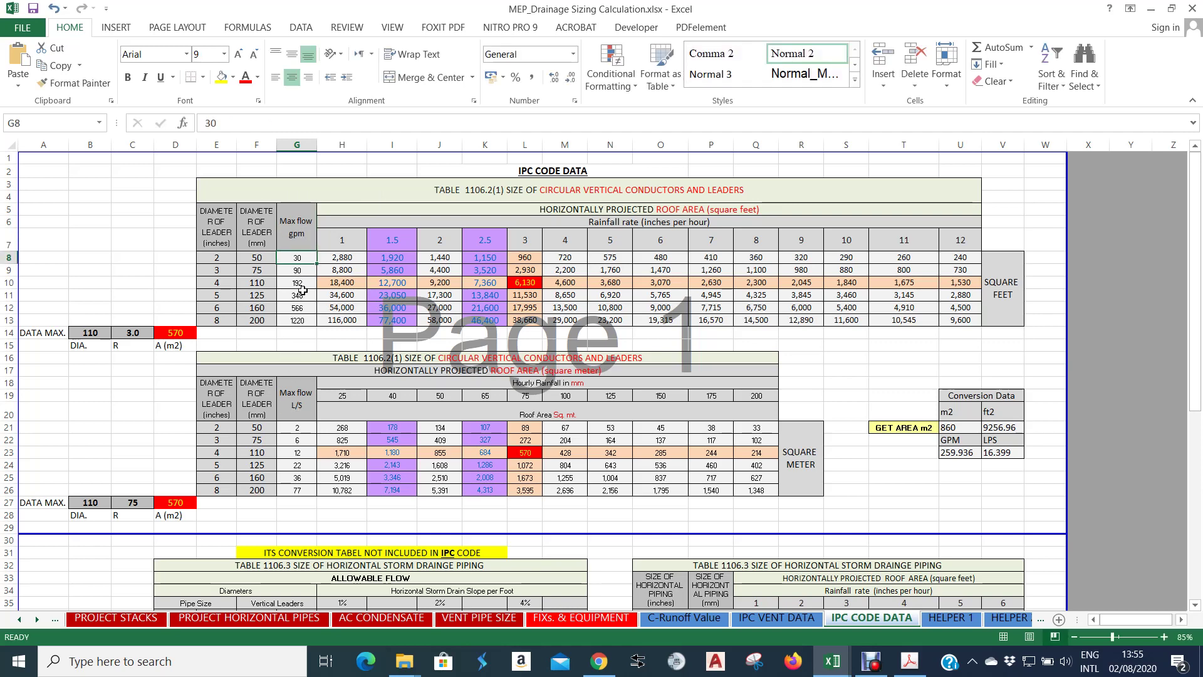
Check the 4" leader's maximum flow, then compare it with the GPM flow on the RAIN WATER PIPES & STACKS sheet.
left_click(303, 283)
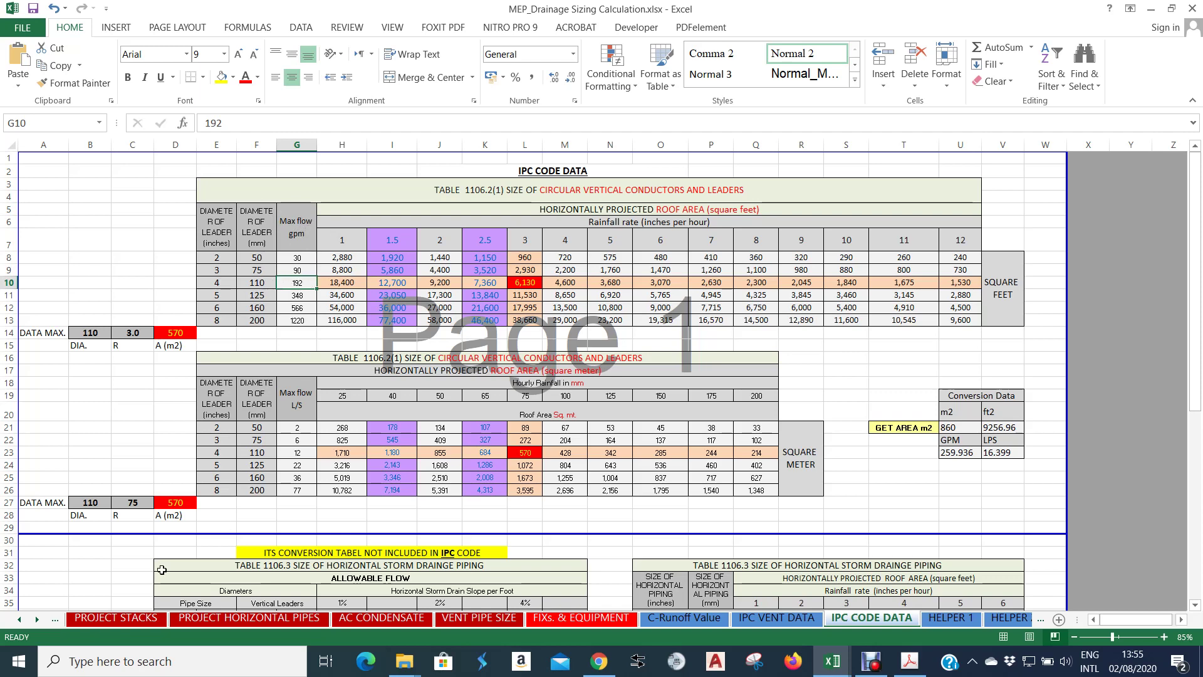
scroll(73, 620, "up", 1)
left_click(73, 620)
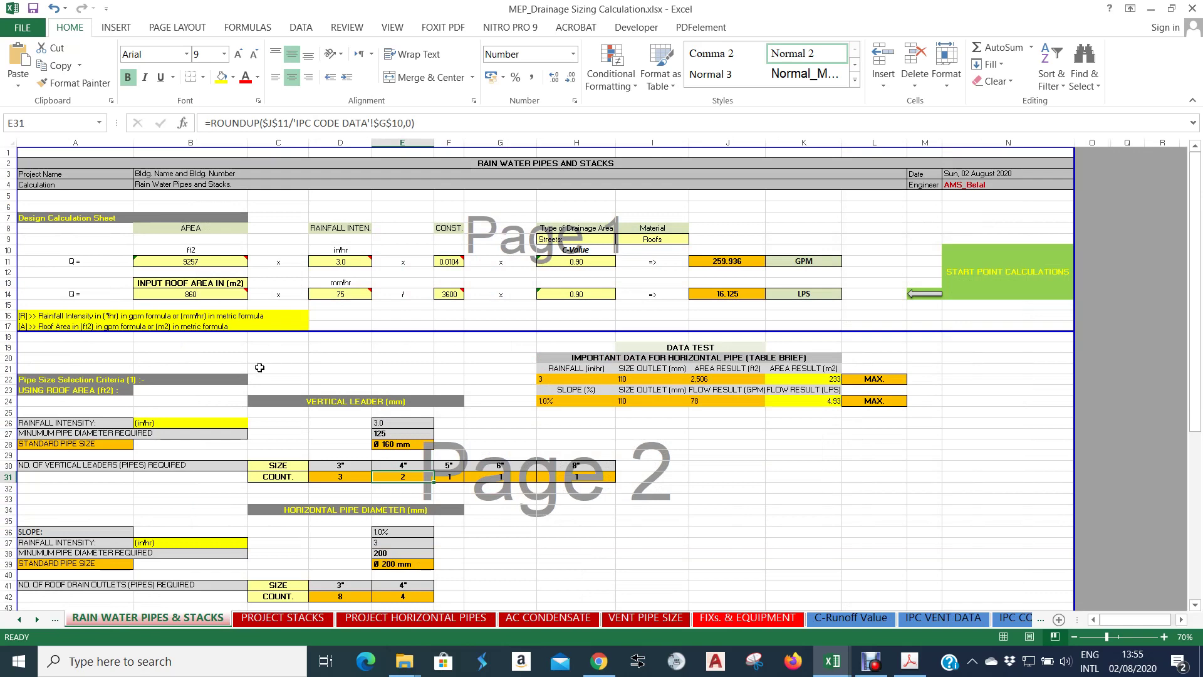
scroll(300, 423, "down", 1)
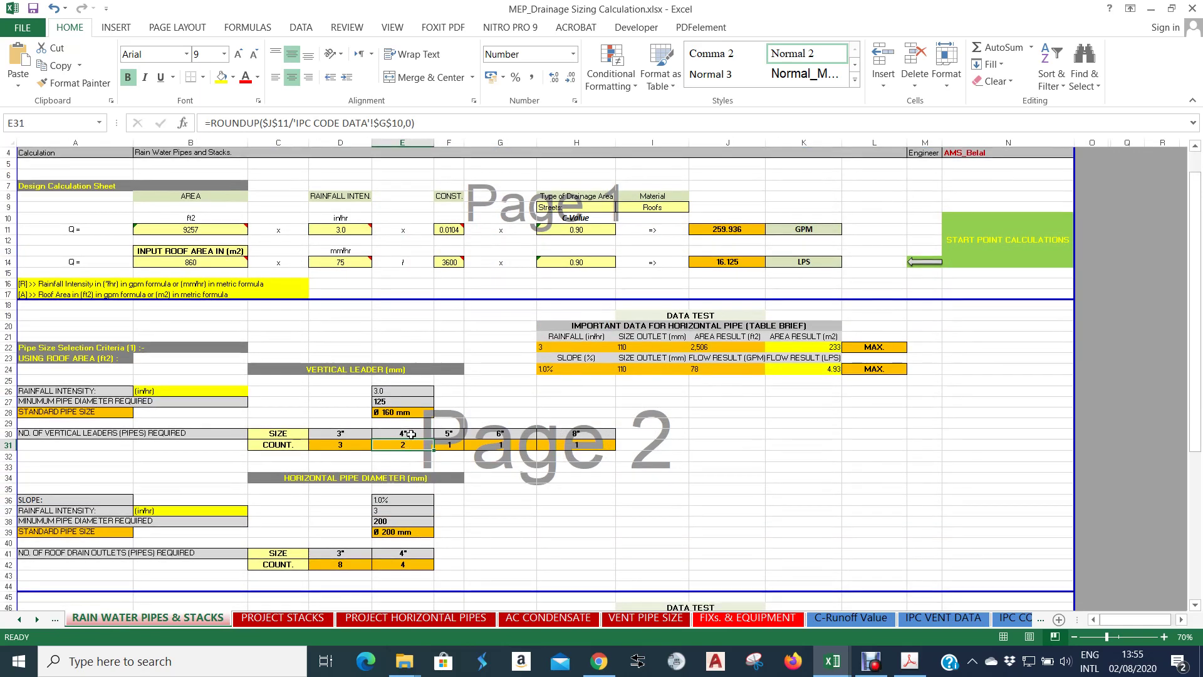
scroll(410, 434, "up", 1)
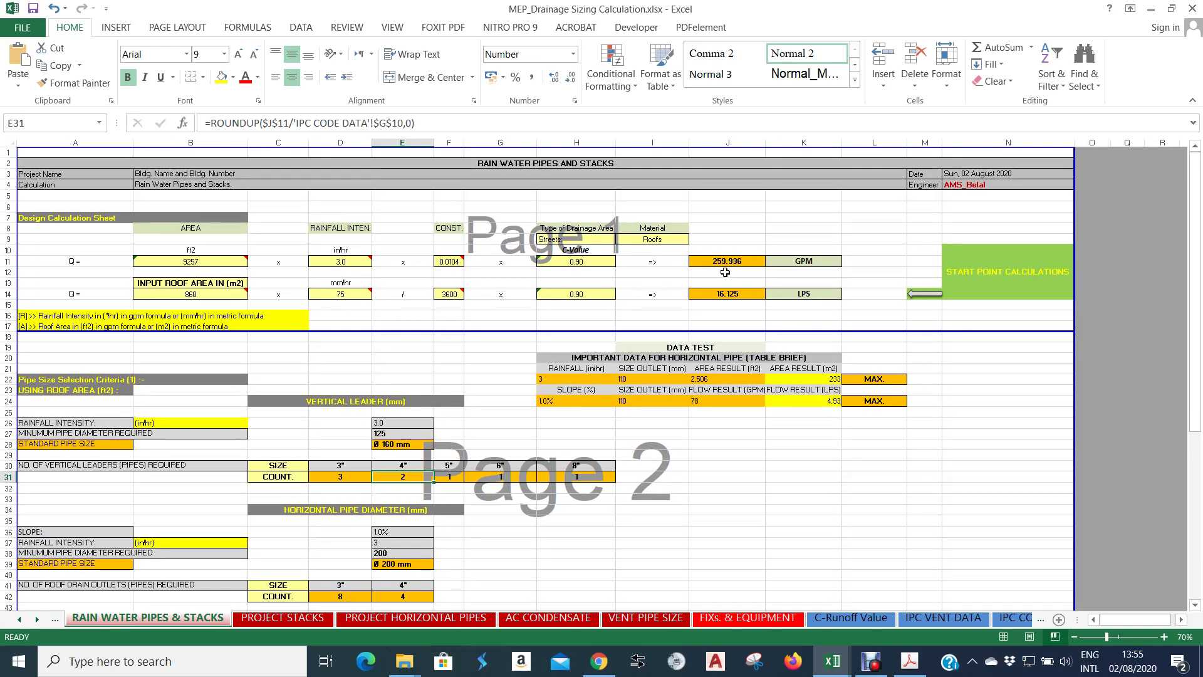
Switch to Calculator and divide 260 by 192 to check the 4" leader count, then return to the Excel workbook.
key("super")
type("cal")
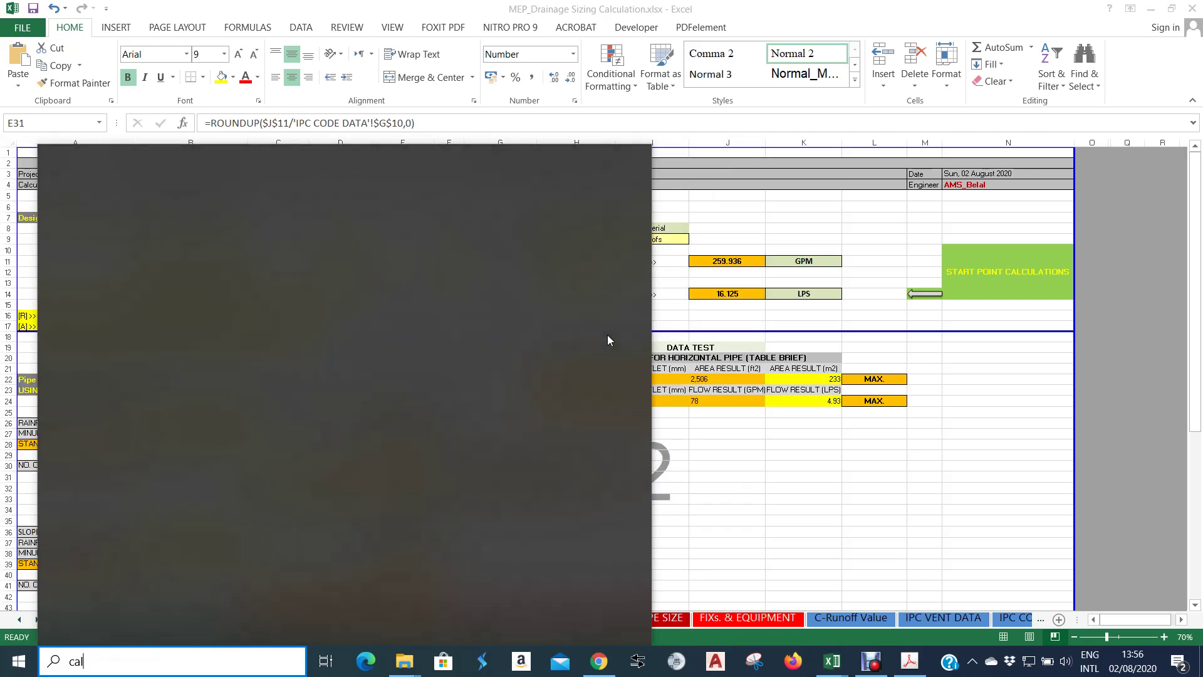
key("Return")
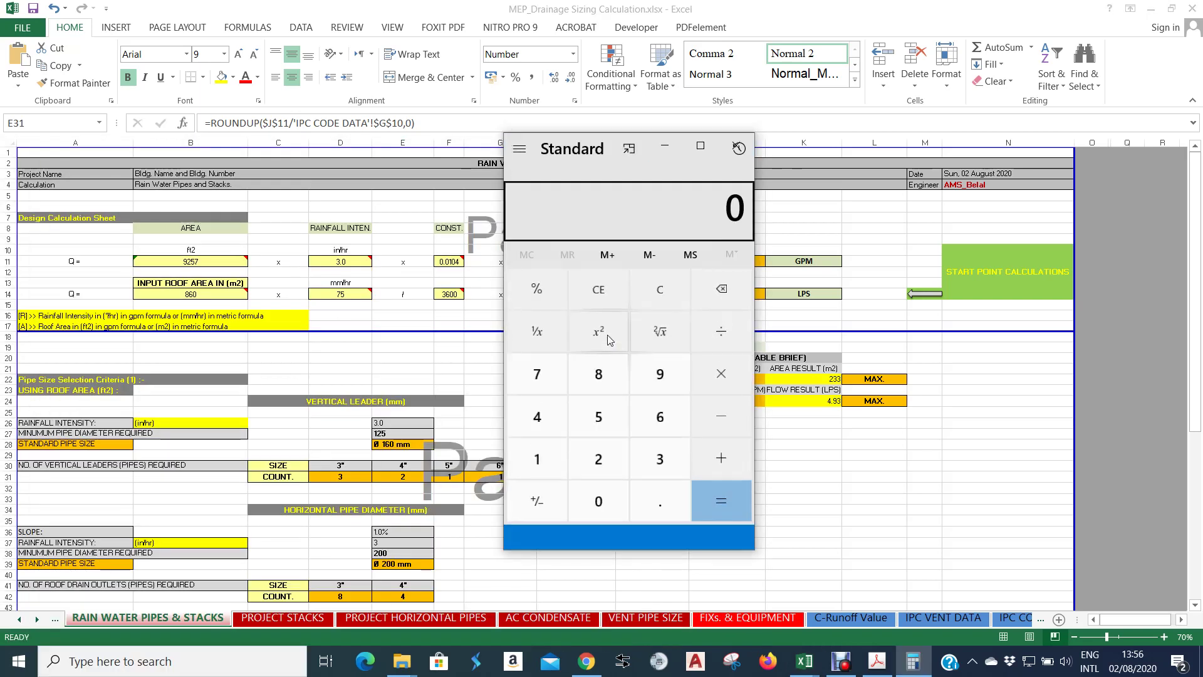
left_click_drag(684, 156, 984, 157)
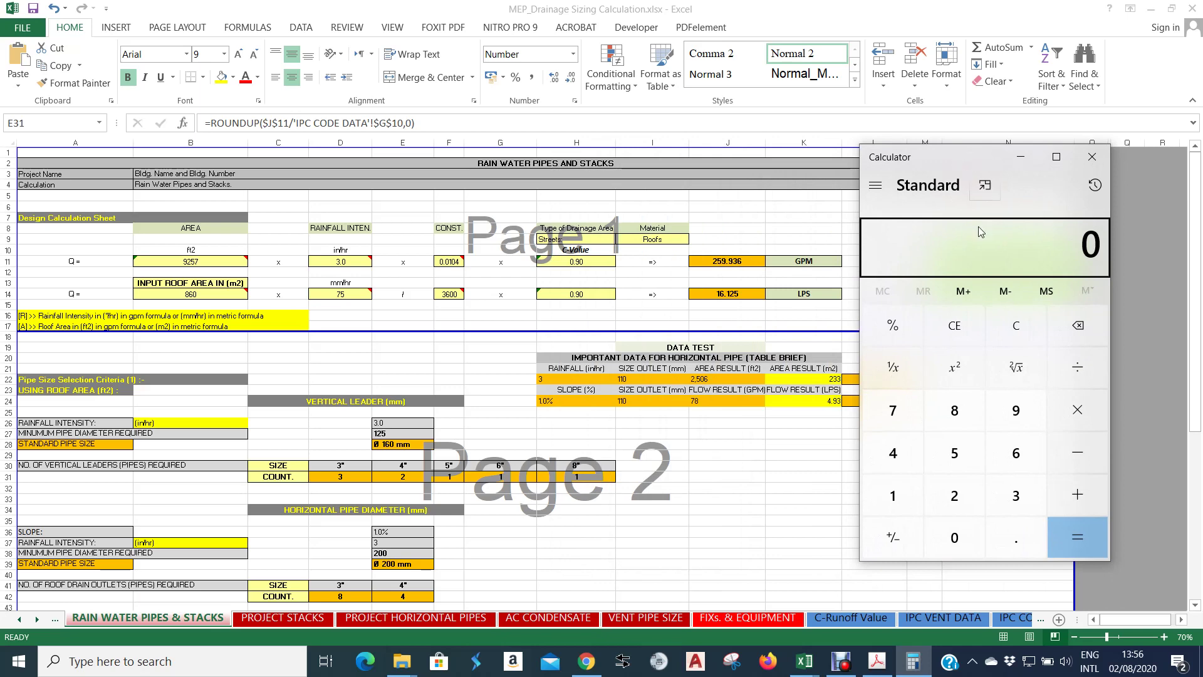
type("260")
key("slash")
type("11")
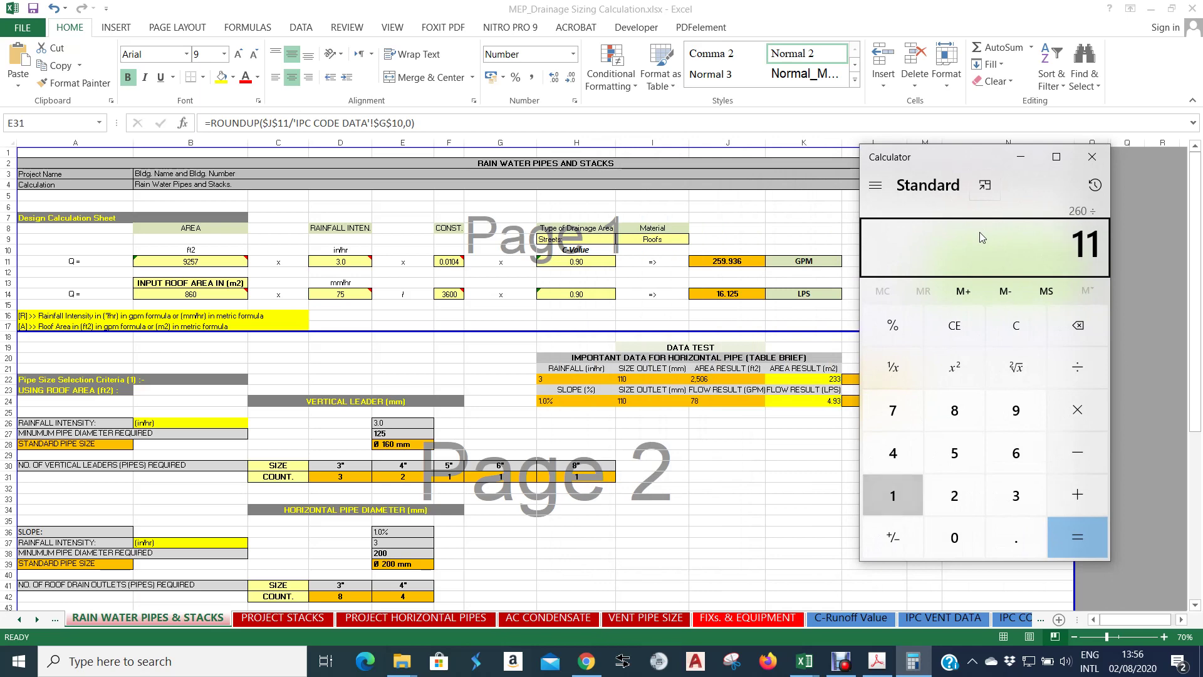
key("BackSpace")
type("92")
key("Return")
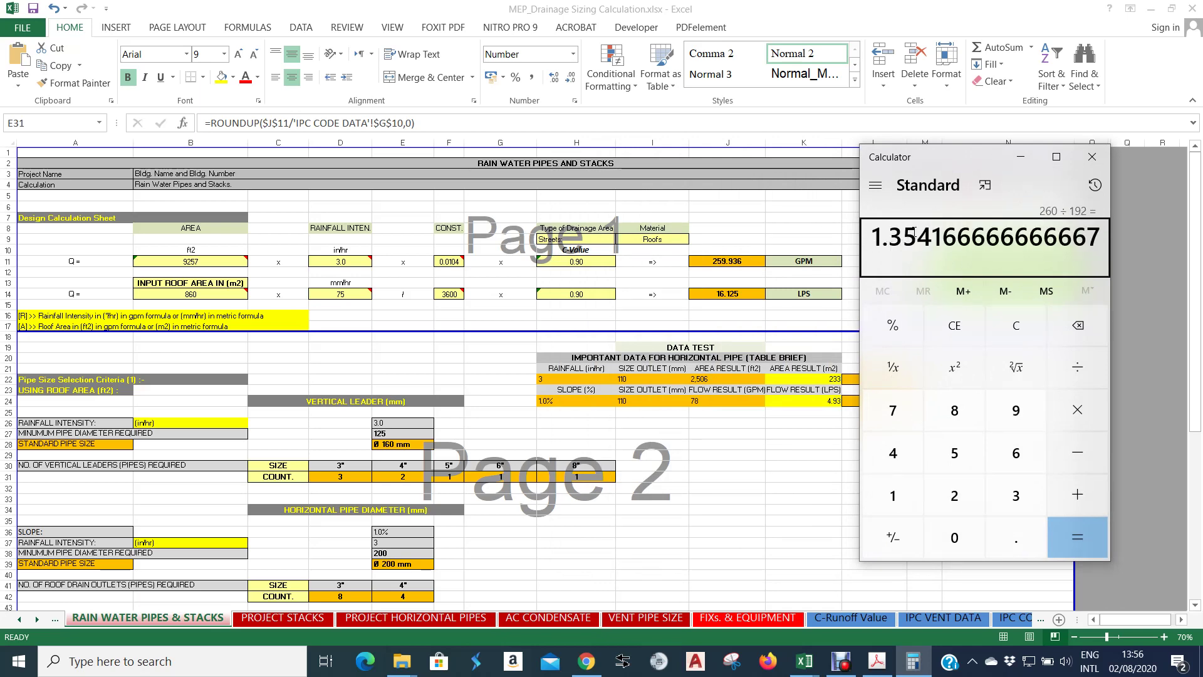
left_click(1021, 158)
Check the vertical leader's standard pipe size formula and the count formula for 6" leaders.
scroll(413, 477, "down", 1)
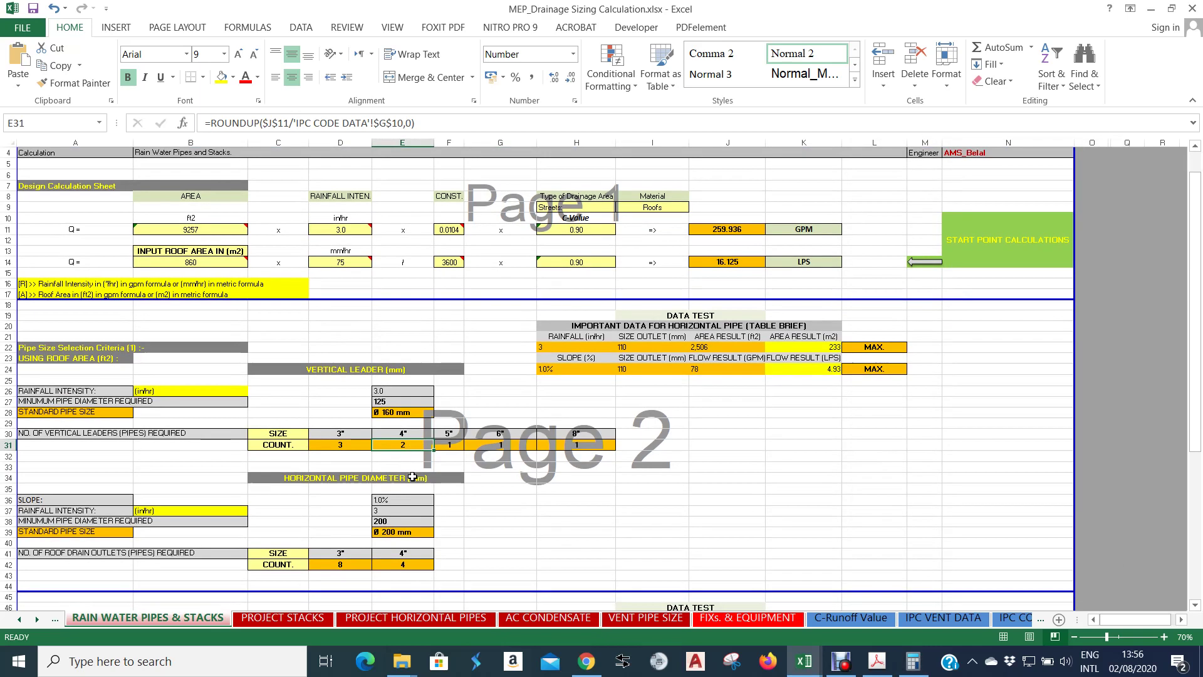
scroll(412, 477, "down", 1)
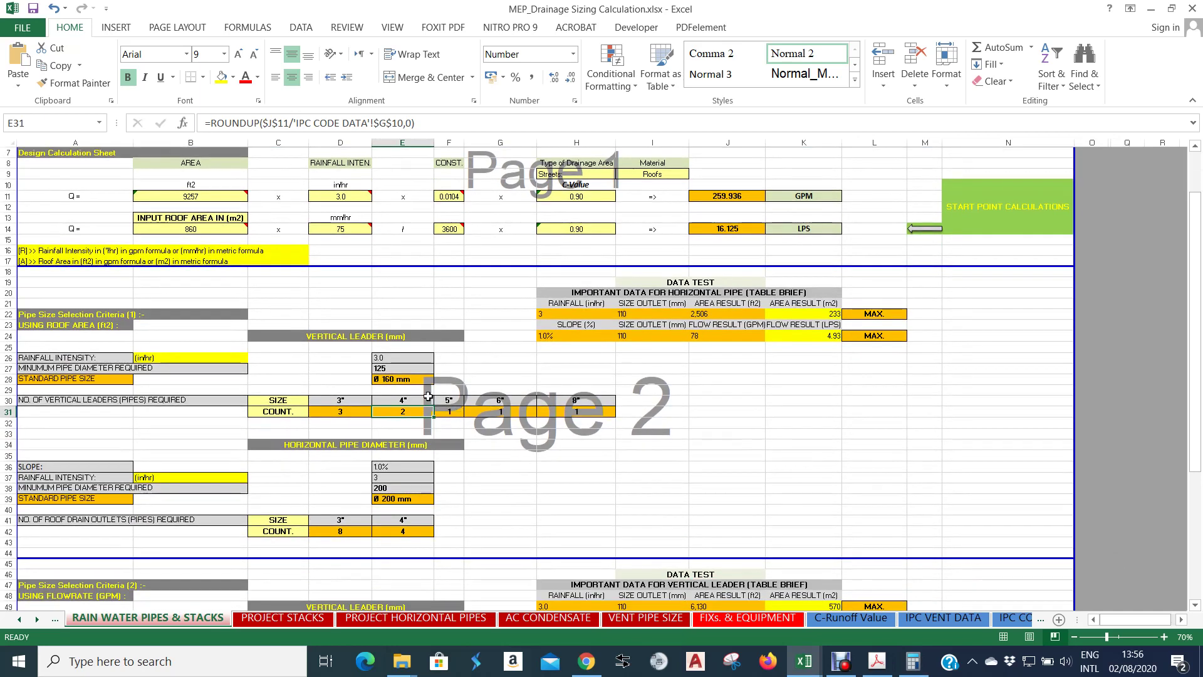
left_click(397, 379)
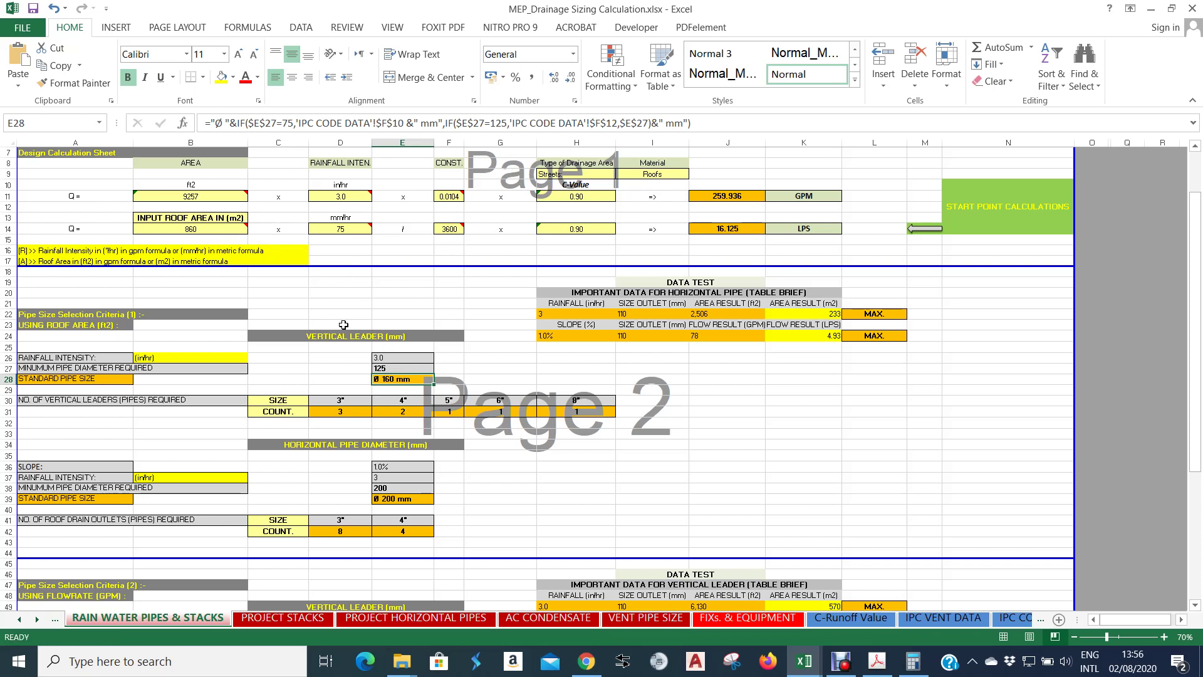
left_click(509, 412)
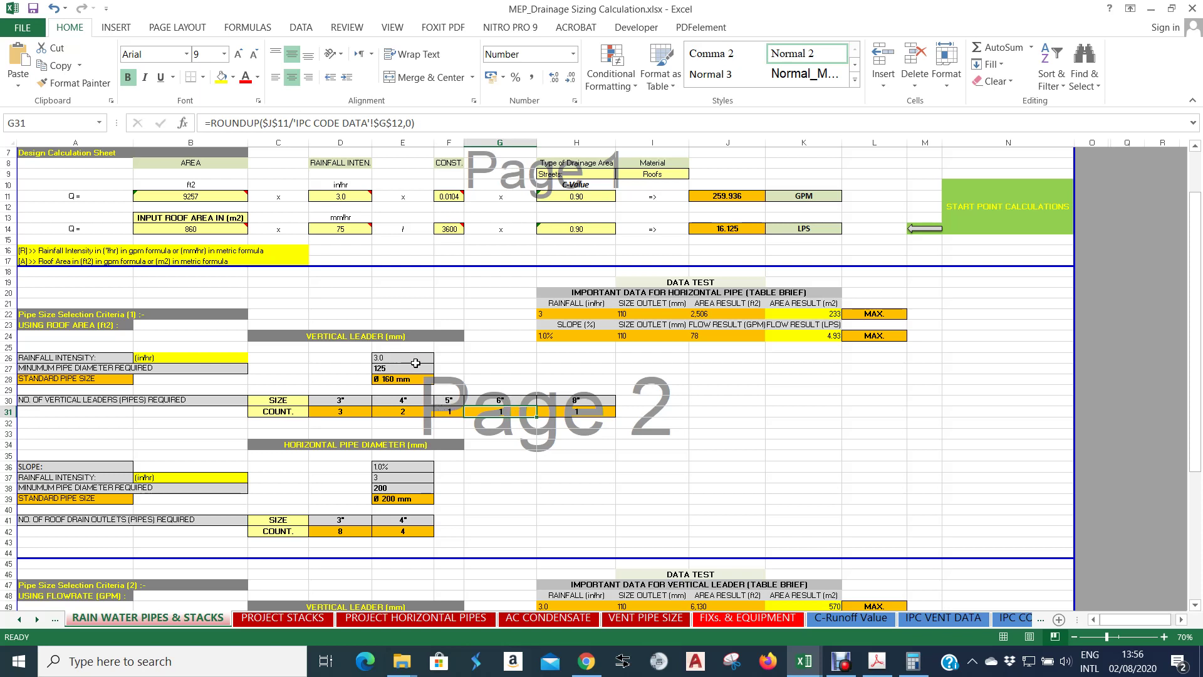
Check the count formulas for the 4" and 3" vertical leaders and the input roof area in m2.
left_click(412, 402)
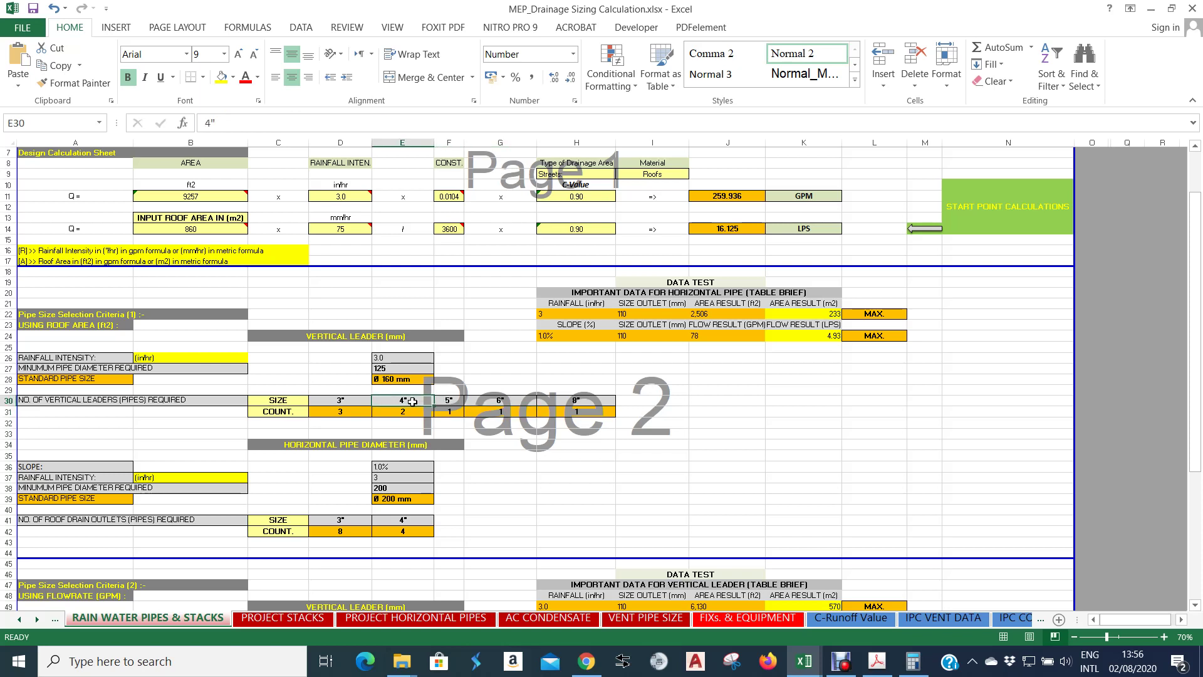
left_click(408, 415)
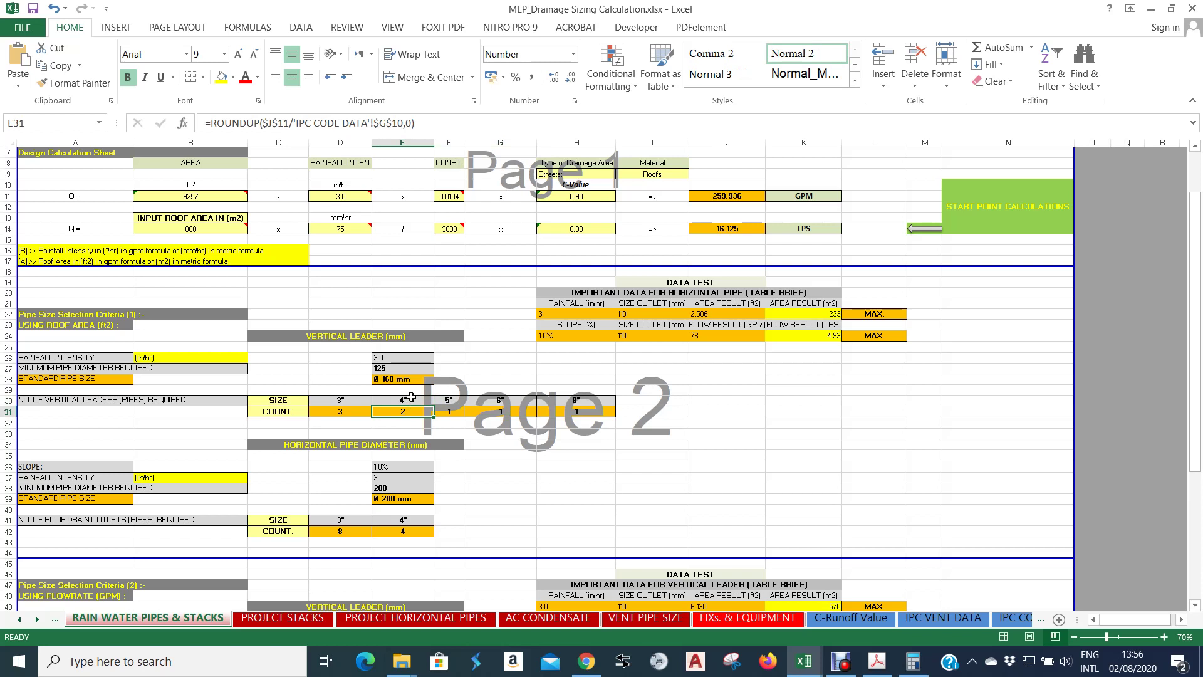
left_click(202, 229)
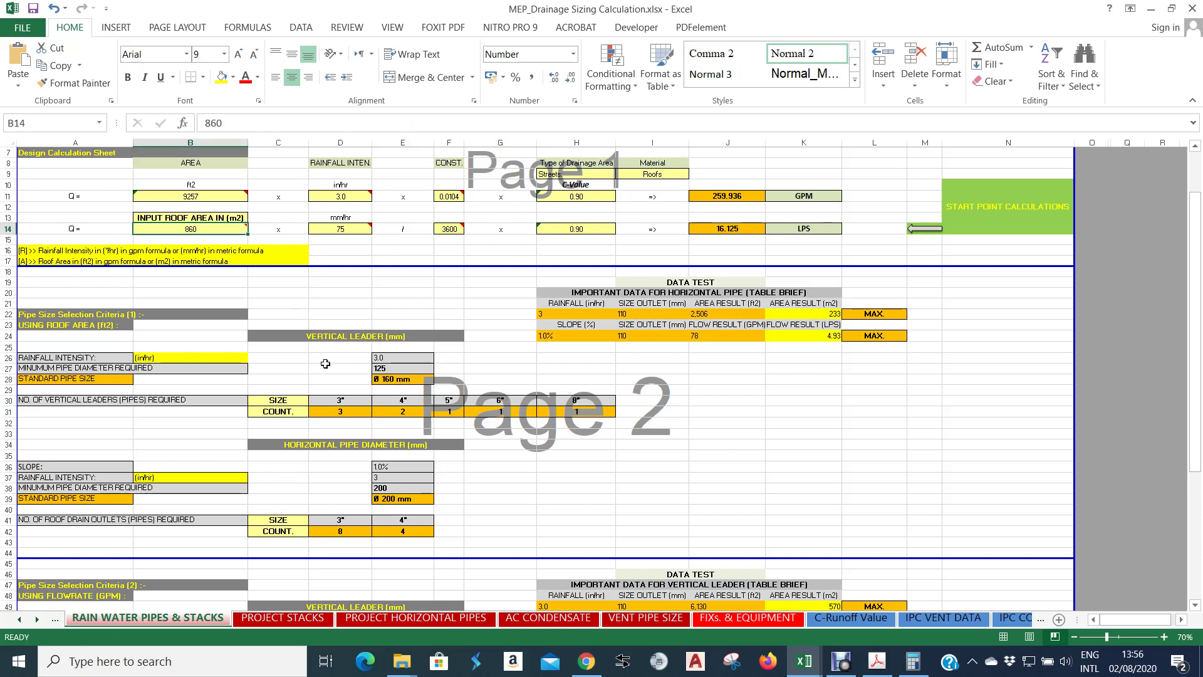
left_click(339, 399)
left_click(346, 413)
left_click(552, 444)
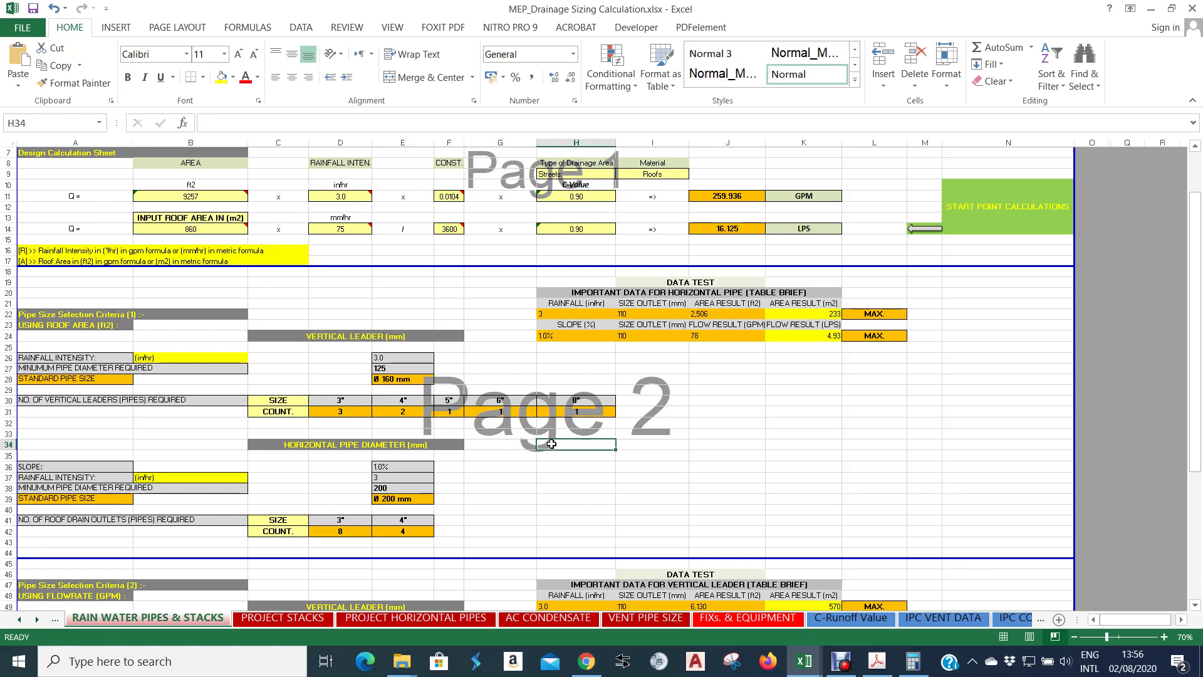
scroll(307, 404, "down", 2)
scroll(376, 382, "up", 1)
scroll(452, 343, "down", 1)
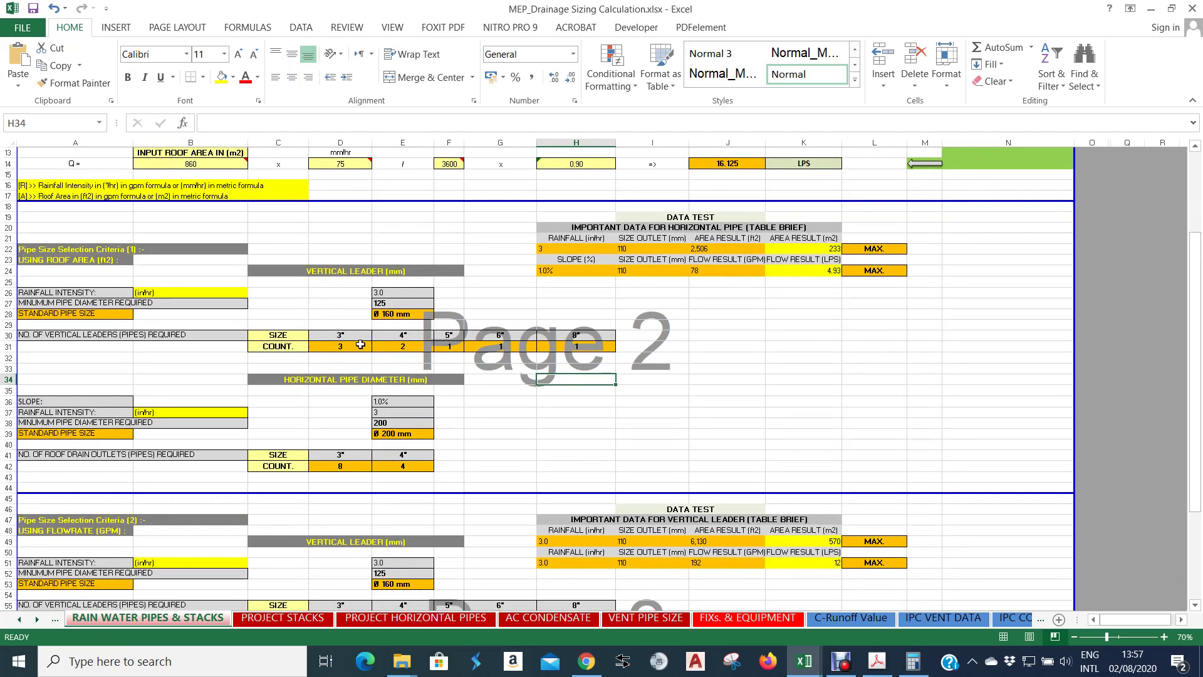
scroll(706, 451, "up", 3)
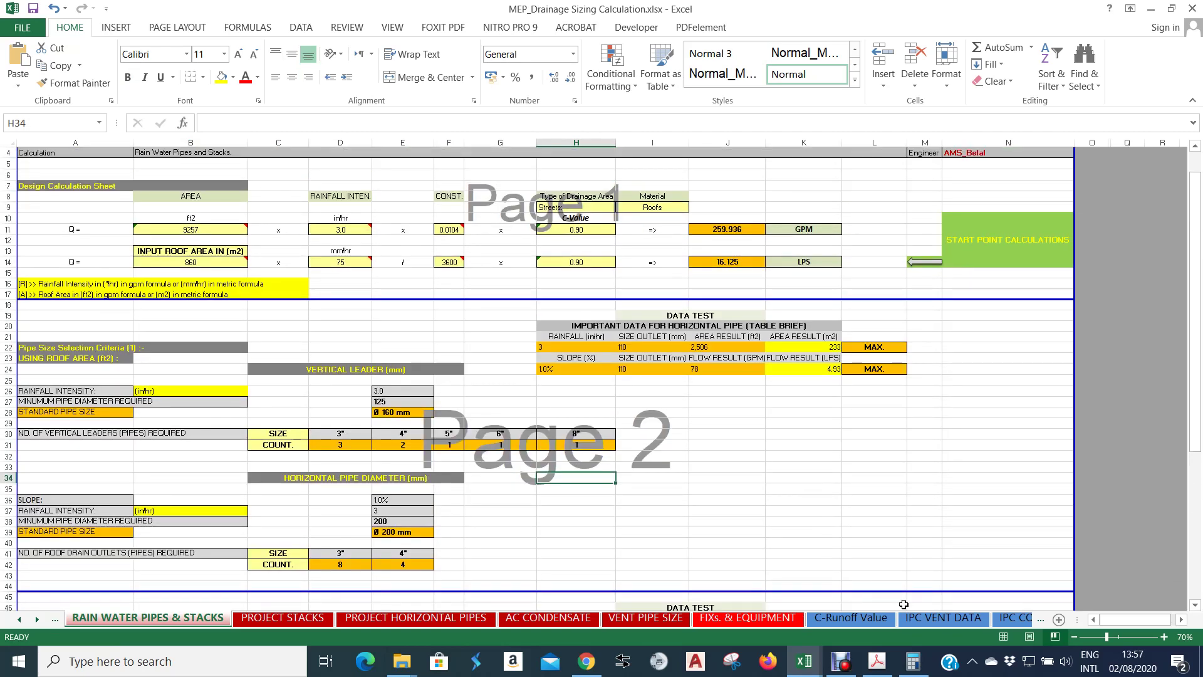
Compare the Max flow gpm column on the IPC CODE DATA sheet with Table 1106.2(1) in the plumbing code PDF, then return to Excel.
left_click(1010, 618)
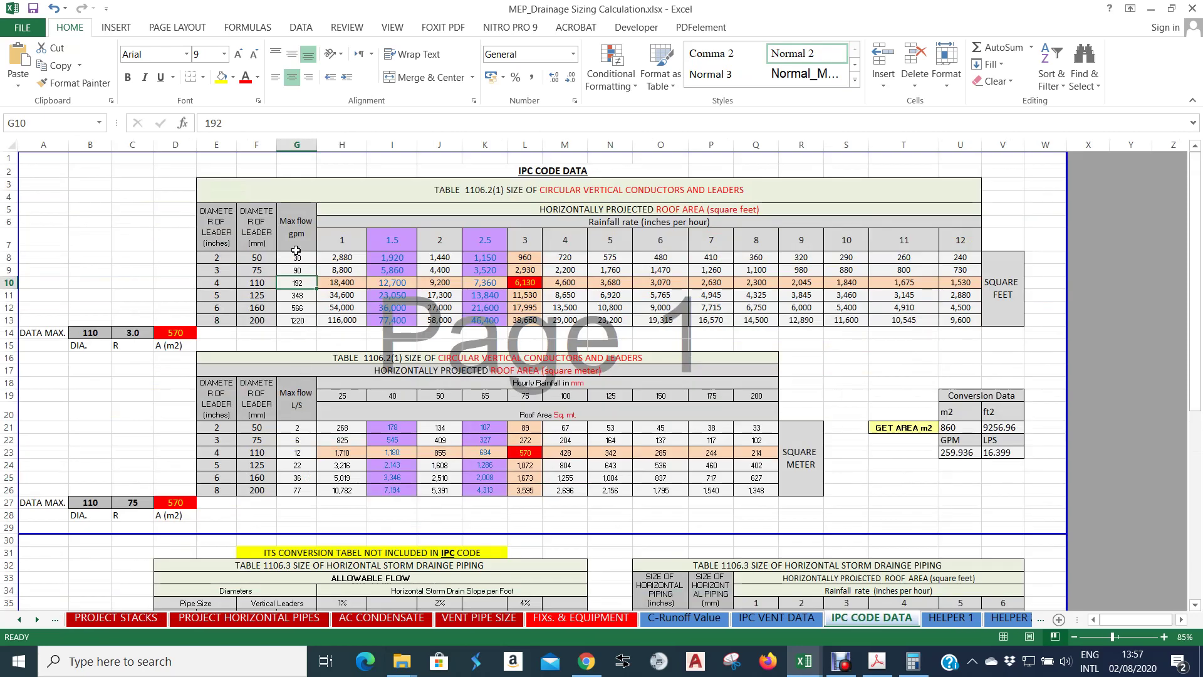
left_click_drag(295, 227, 299, 318)
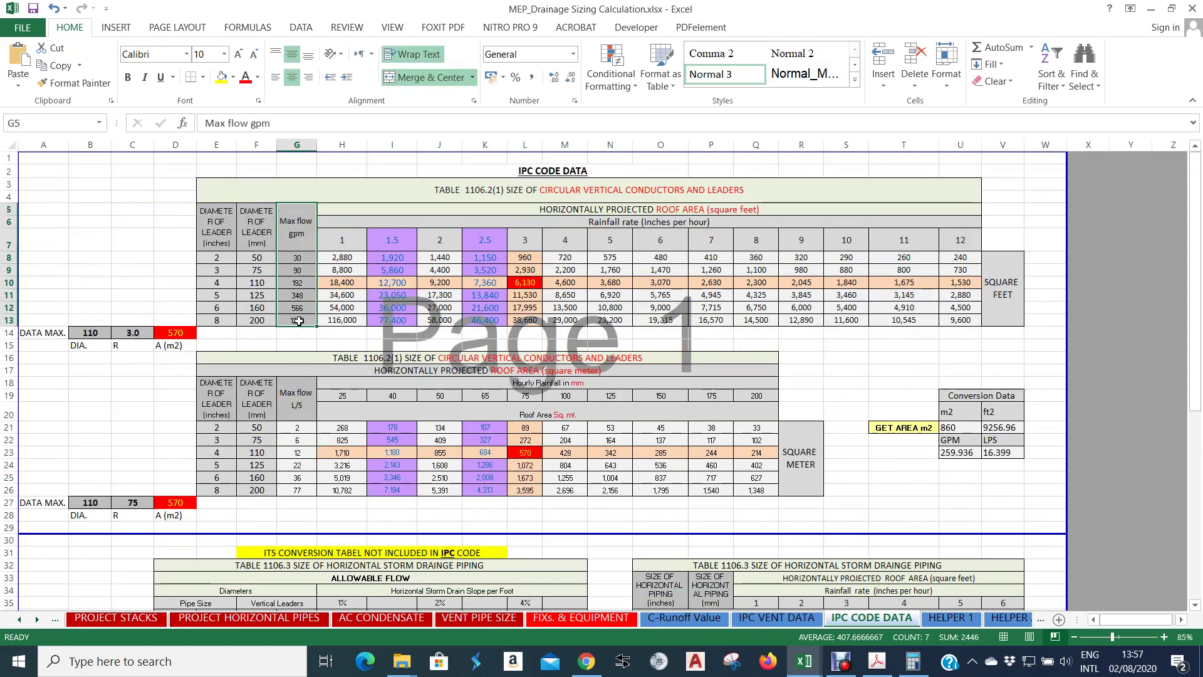
left_click(877, 663)
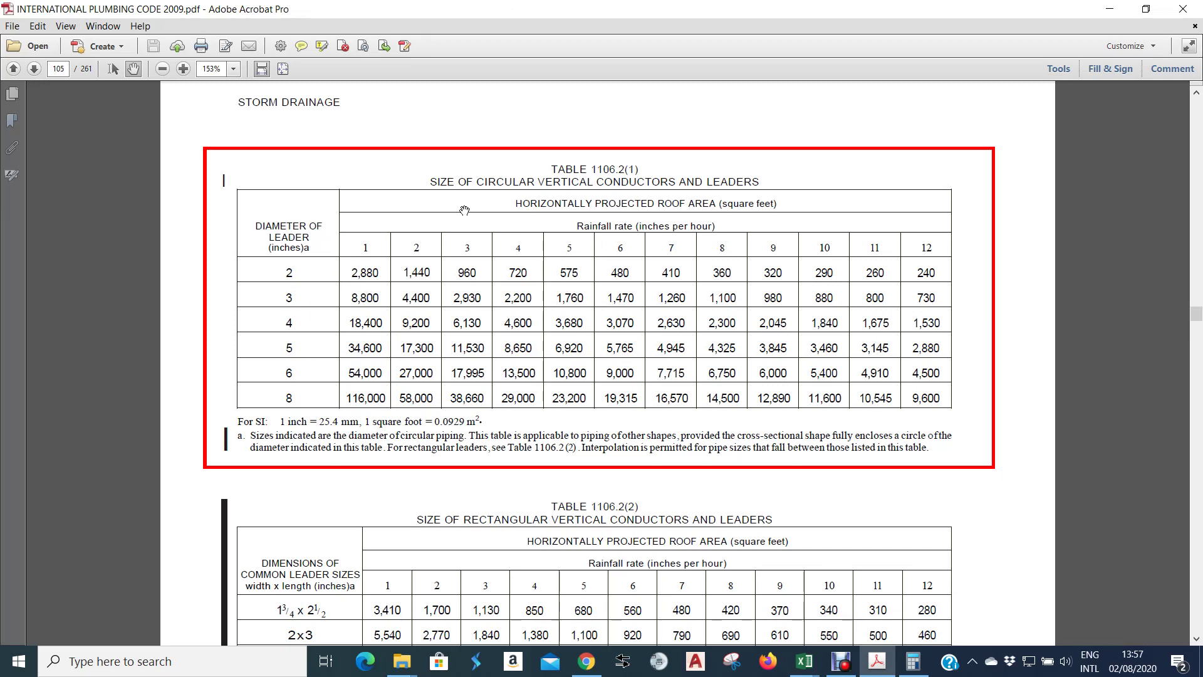
left_click(1110, 9)
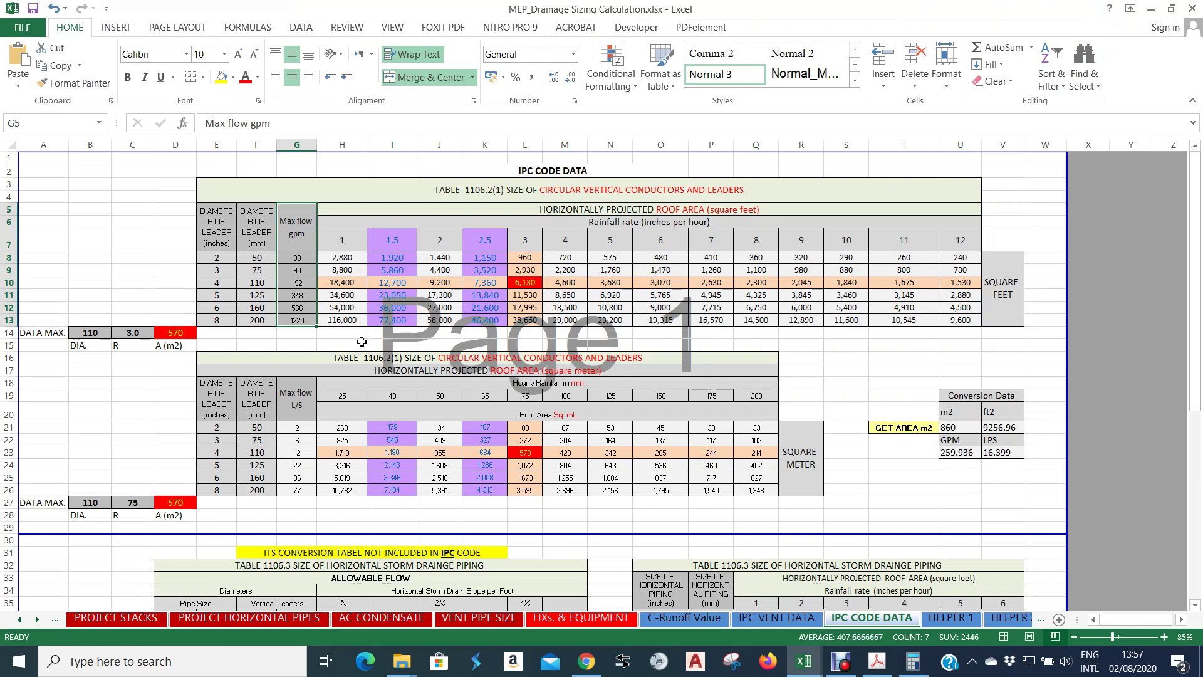
Switch to Calculator and multiply 18400 by 1 and 0.0104 to verify the 4" leader's maximum flow at 1 in/hr.
left_click(302, 282)
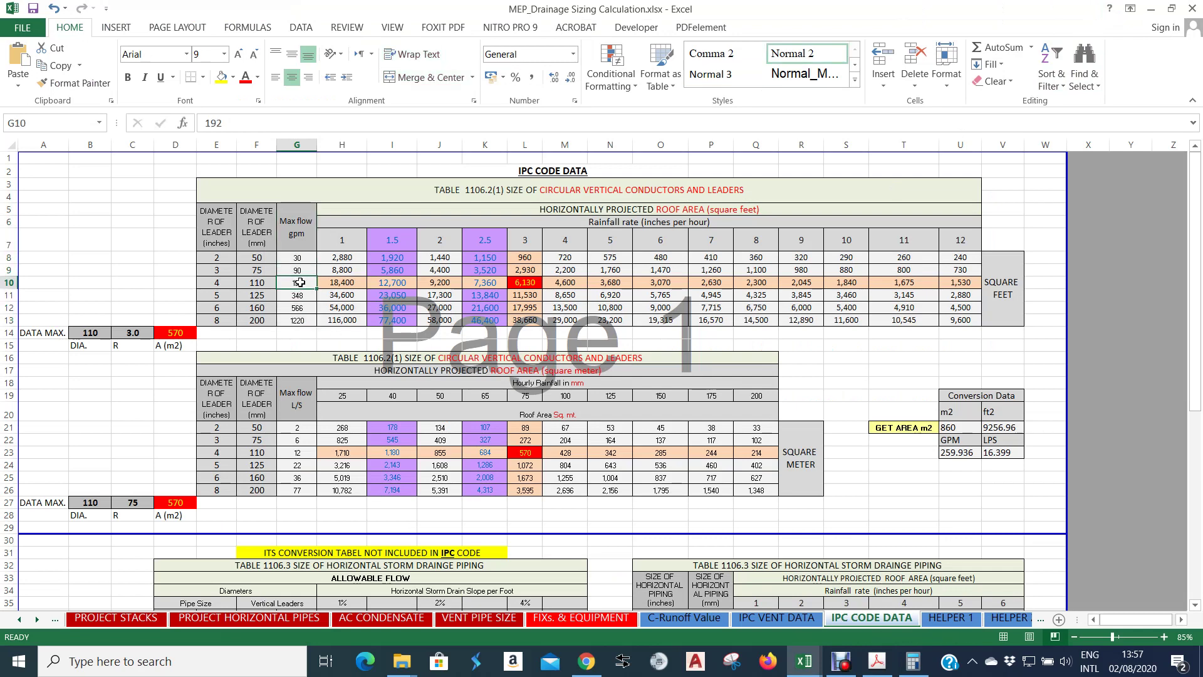
left_click(912, 660)
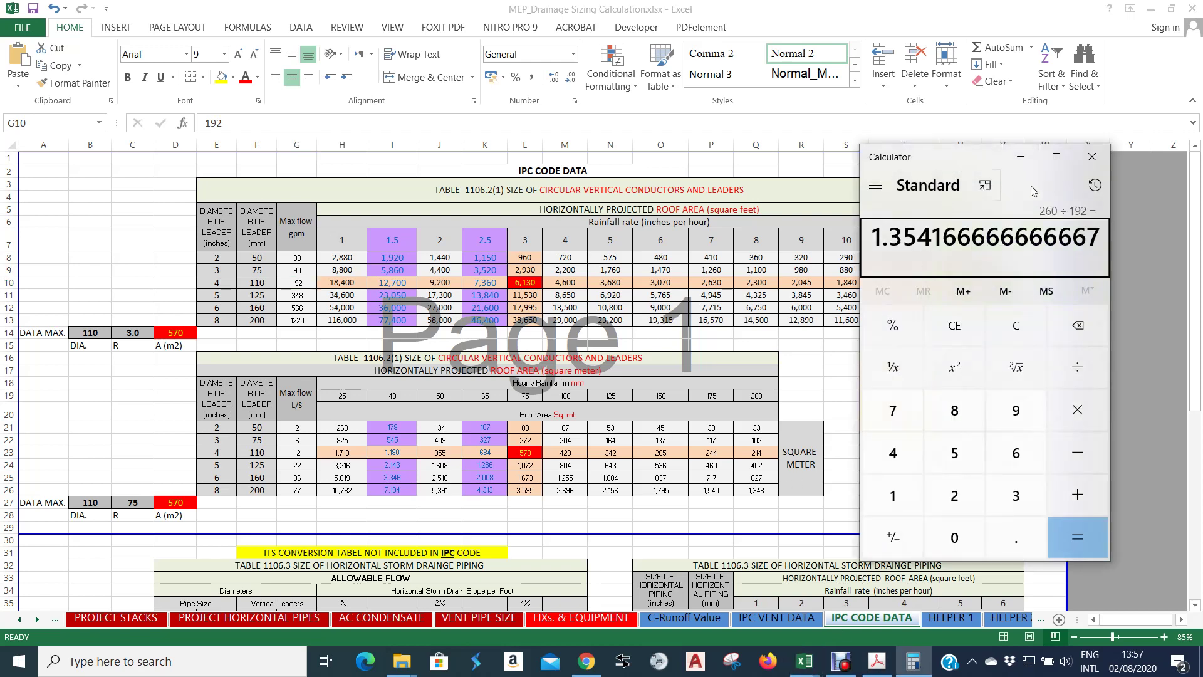
key("Escape")
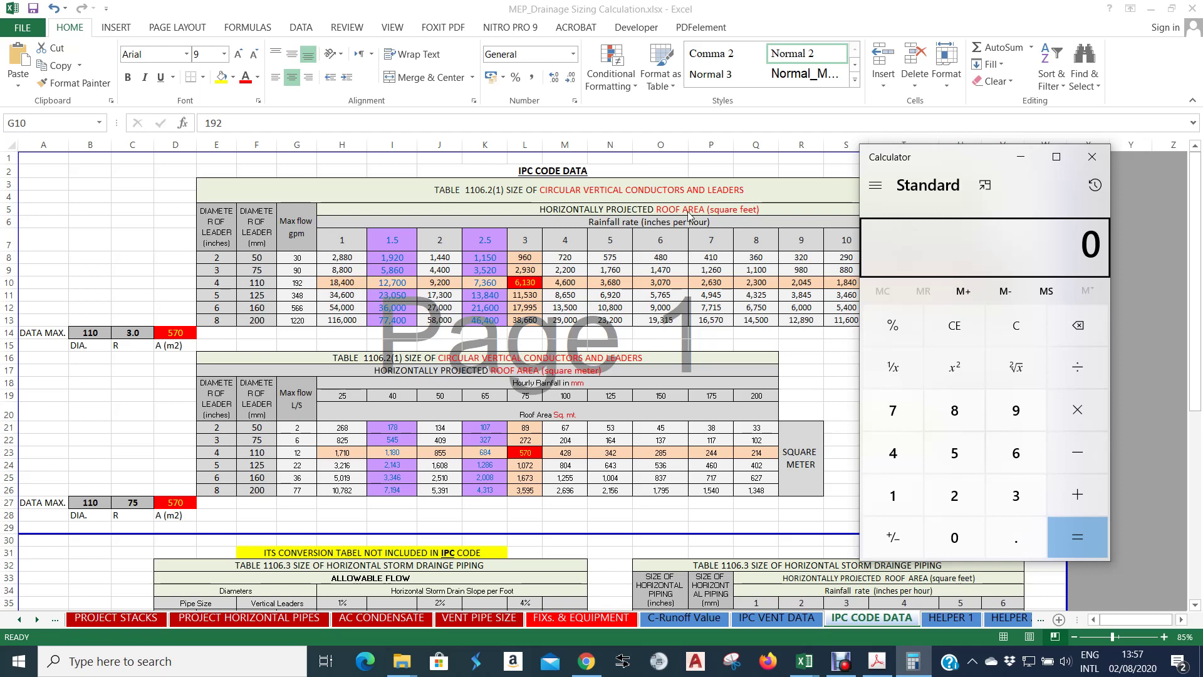
left_click_drag(981, 164, 989, 158)
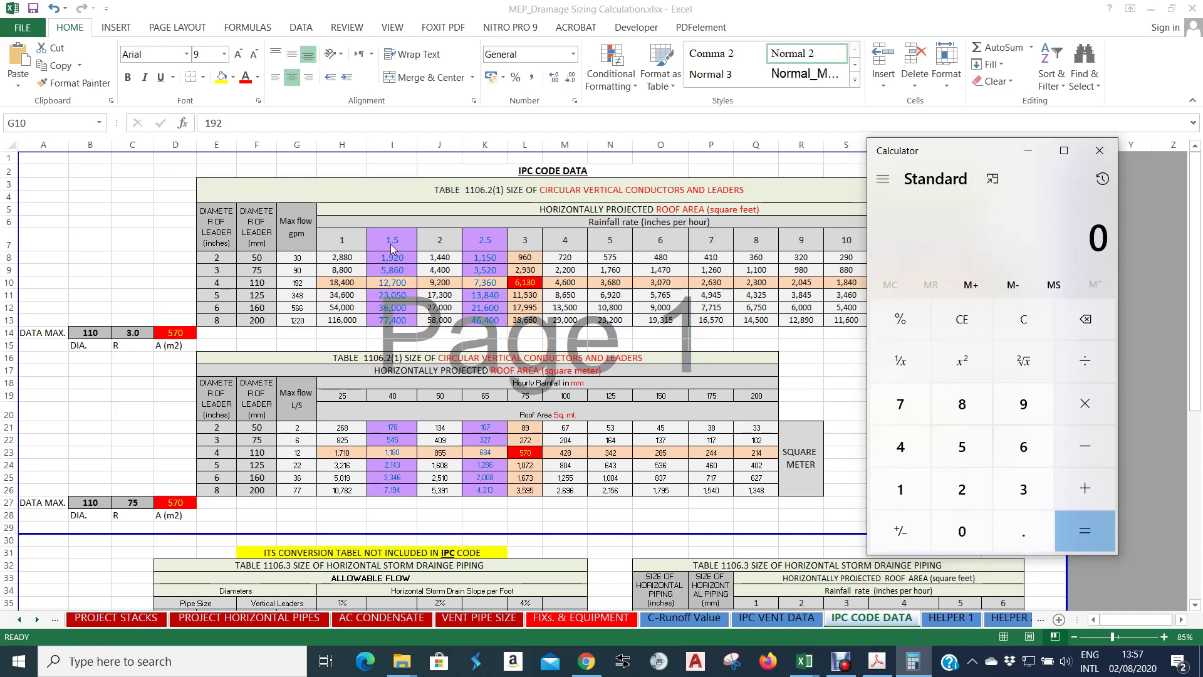
left_click_drag(962, 161, 1076, 151)
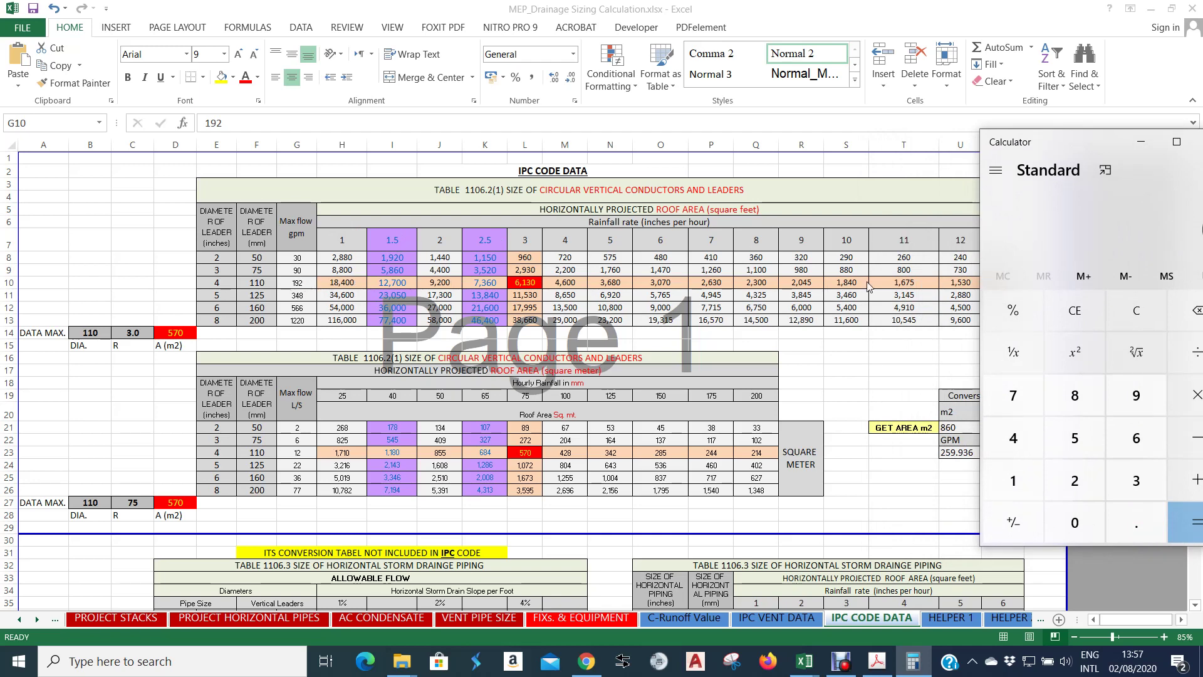
left_click_drag(1090, 149, 1026, 85)
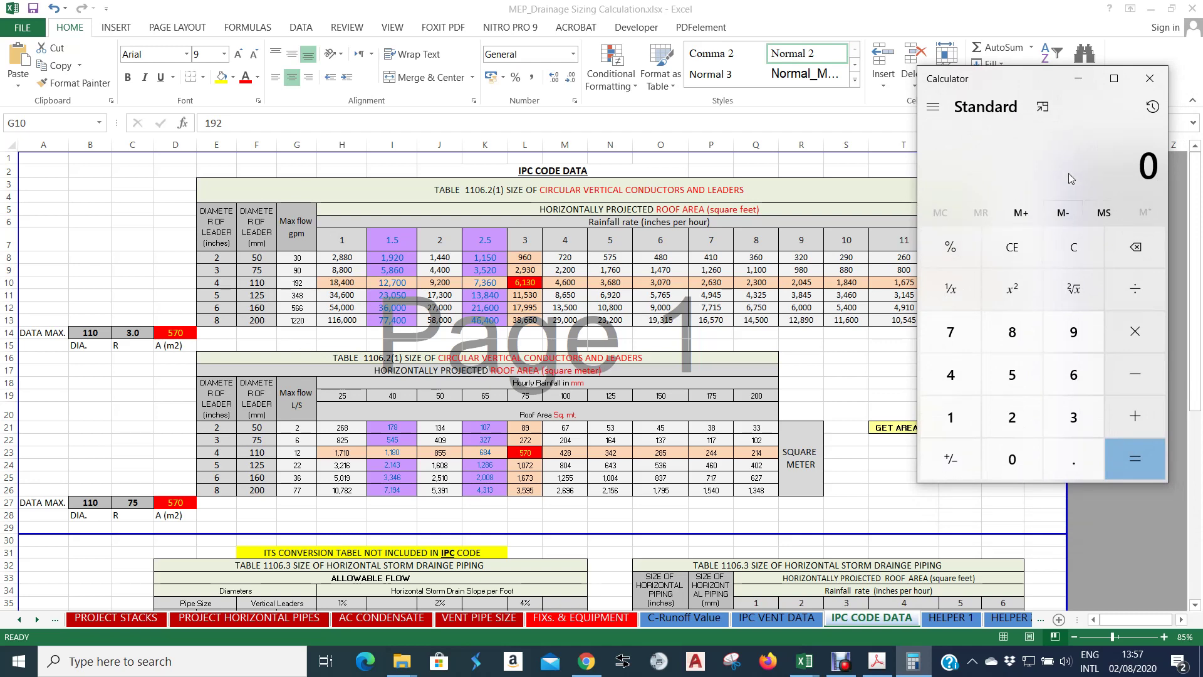
type("18400")
key("asterisk")
type("1")
key("asterisk")
type("0.0104")
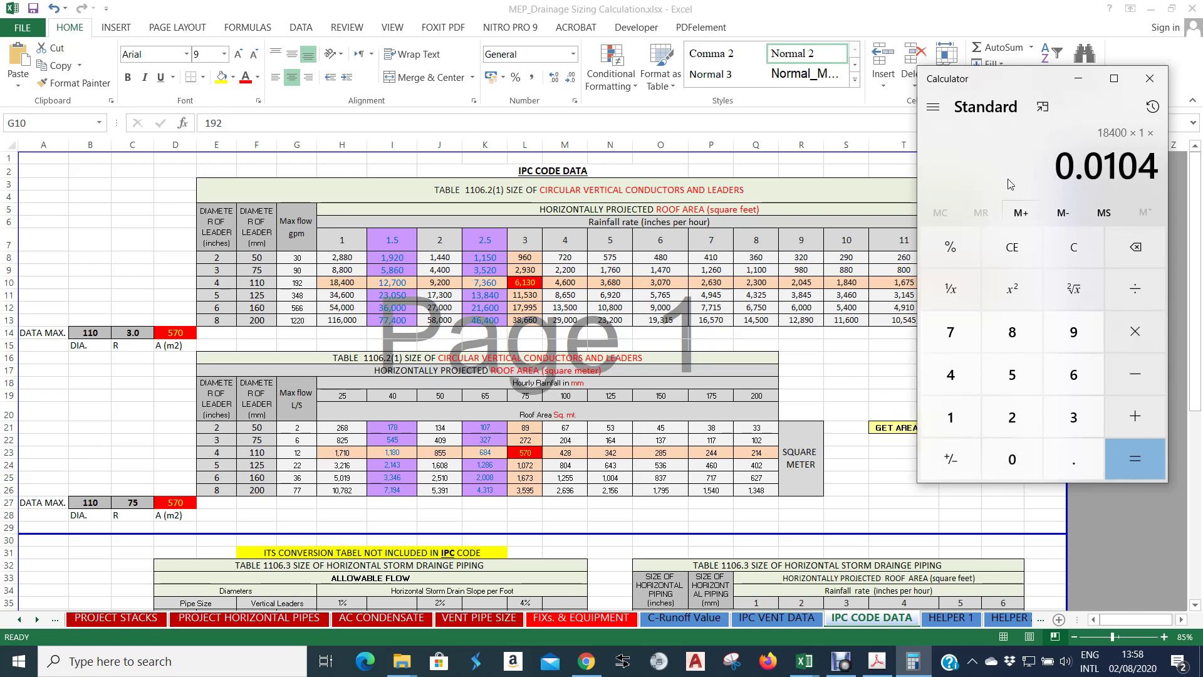
key("Return")
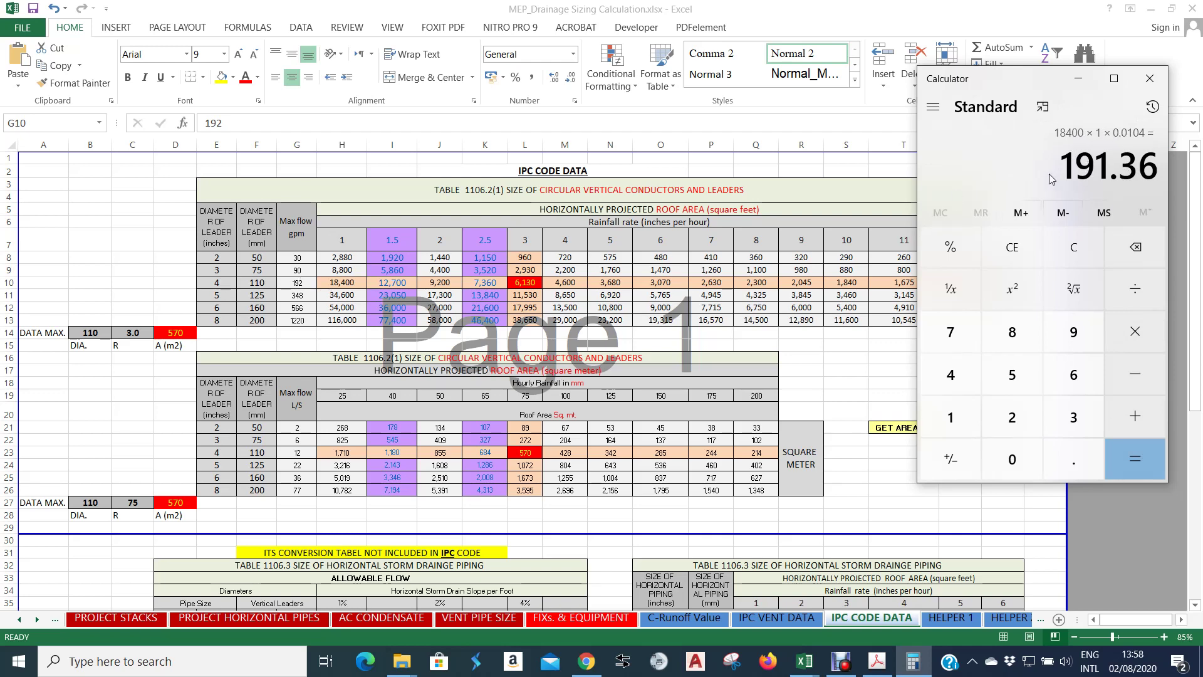
Calculate 12700 × 1.5 × 0.0104 for the 4" leader at 1.5 in/hr, clearing the interrupting notification and browser window.
key("Escape")
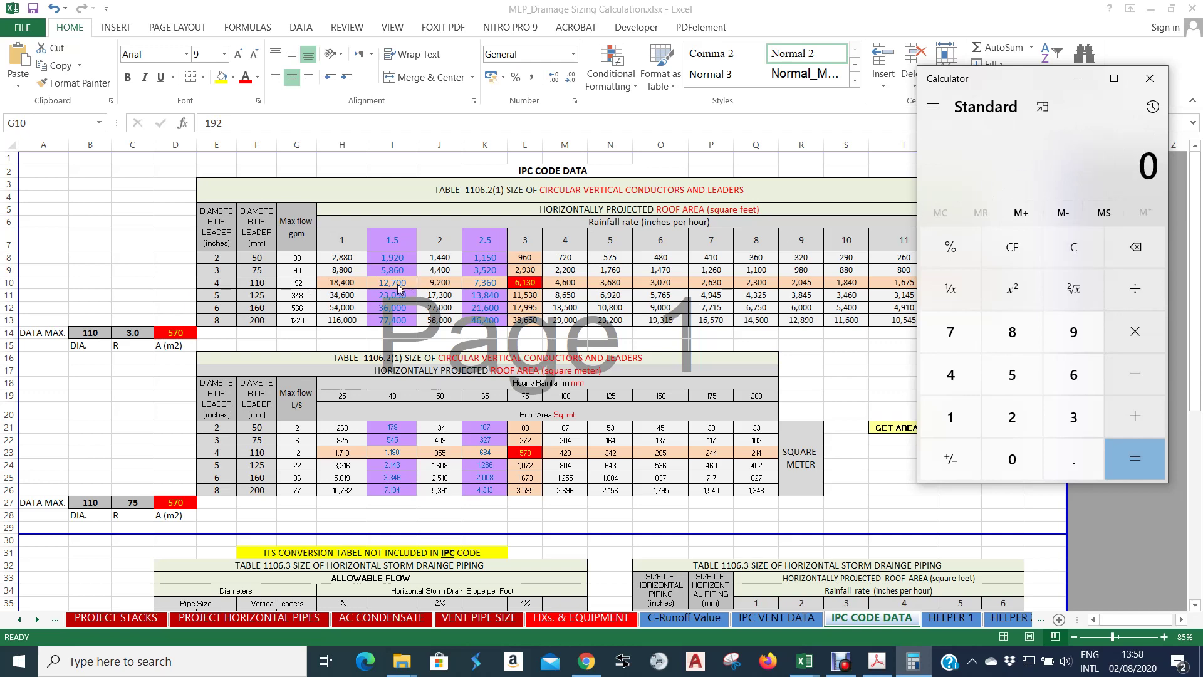
type("12700")
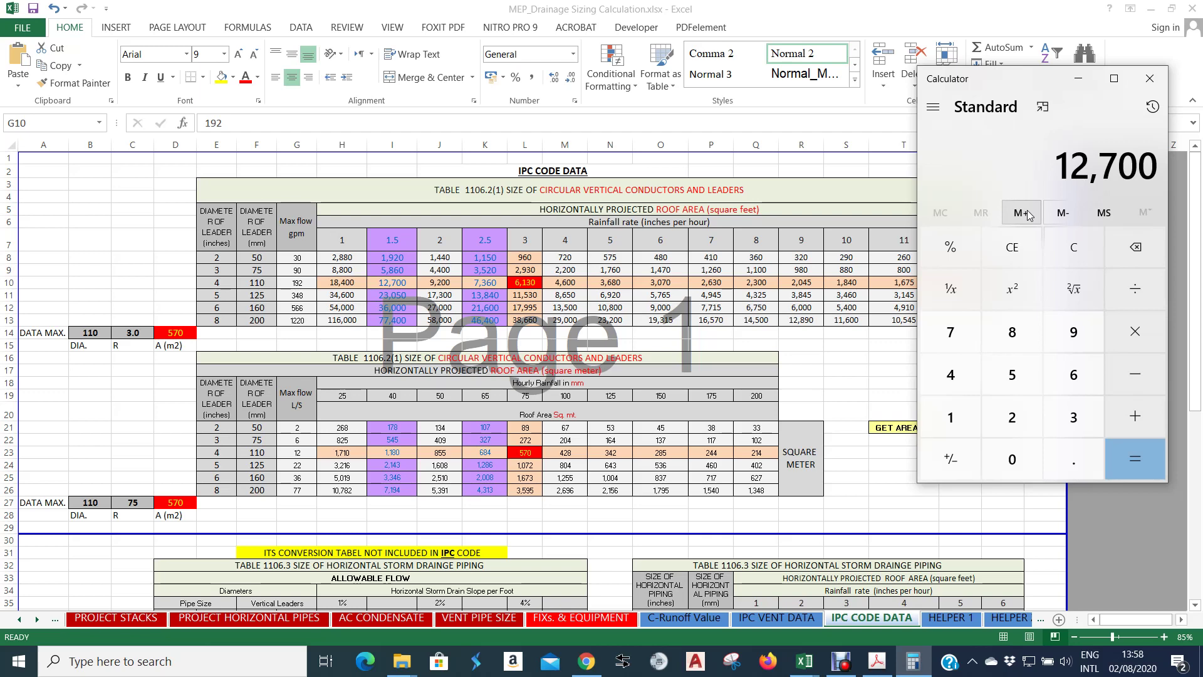
type("*1")
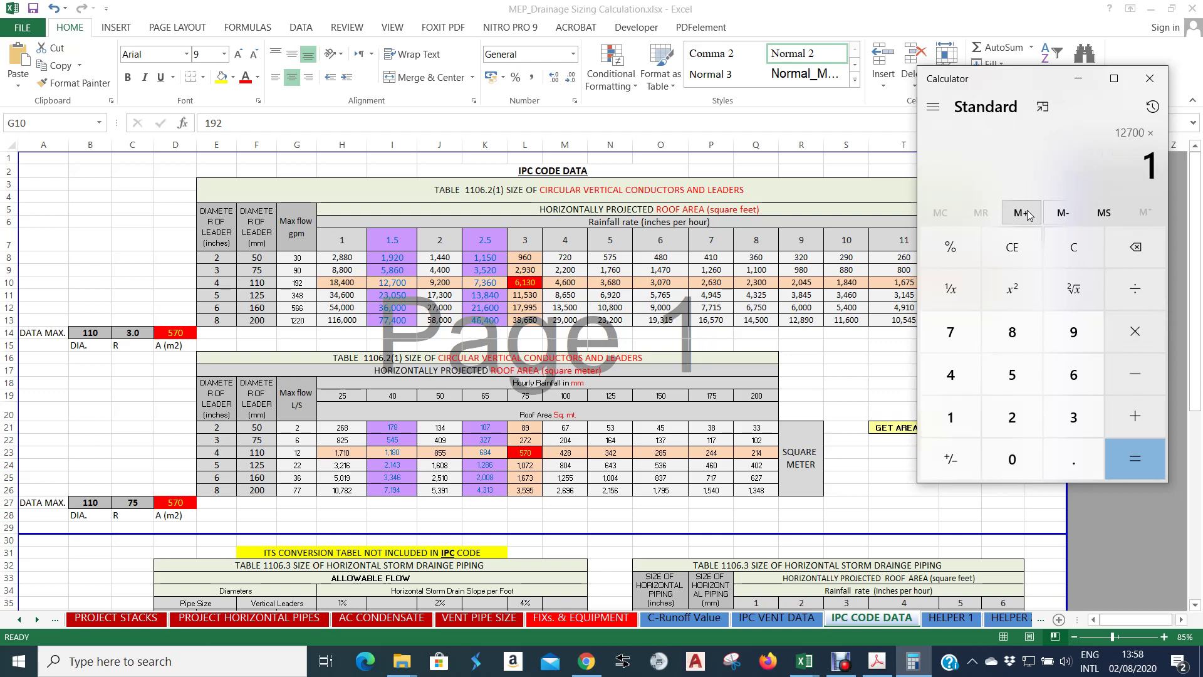
type(".5*0.0104")
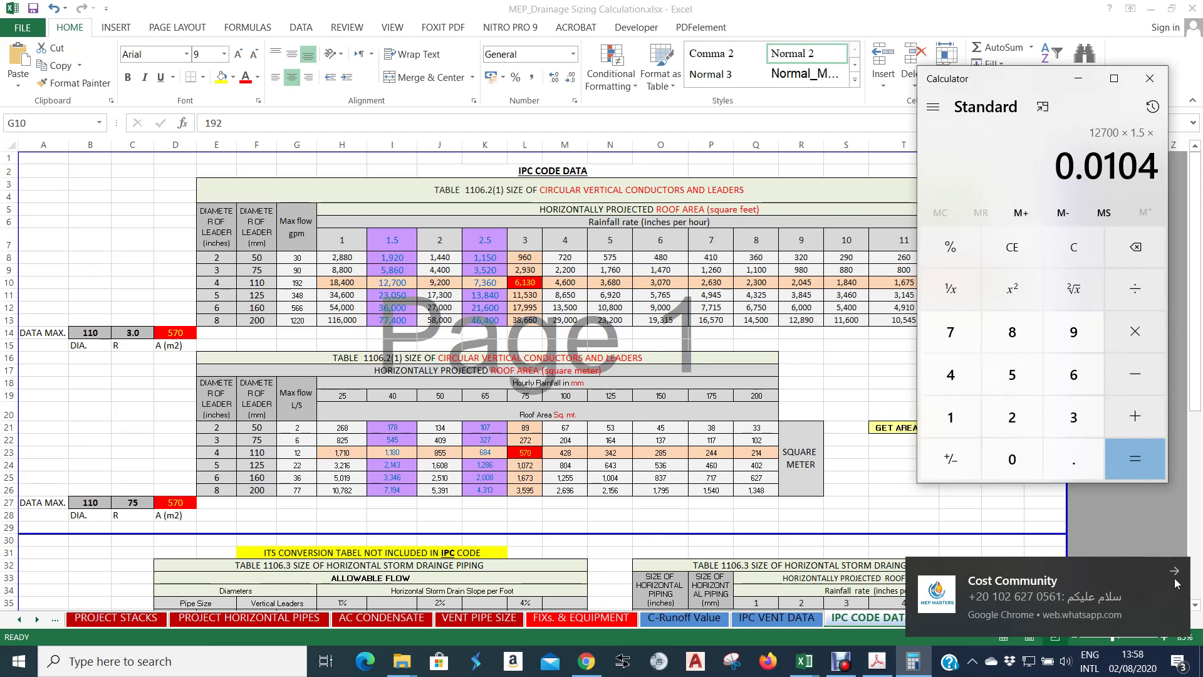
left_click(1175, 574)
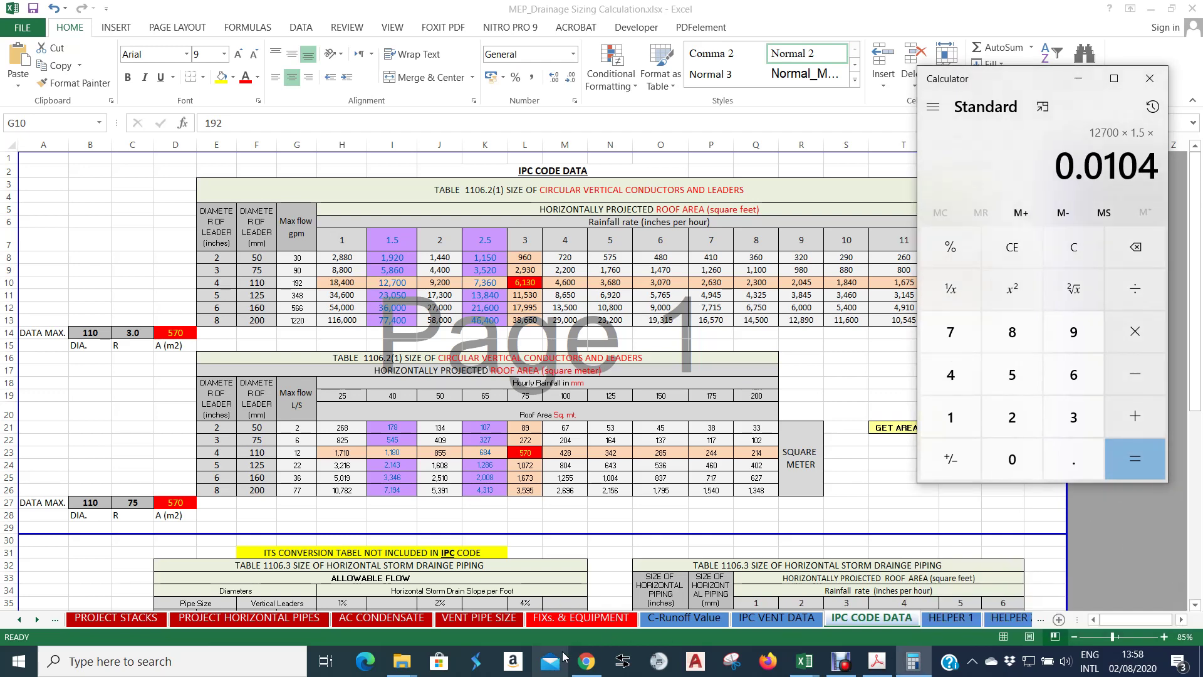
left_click(585, 661)
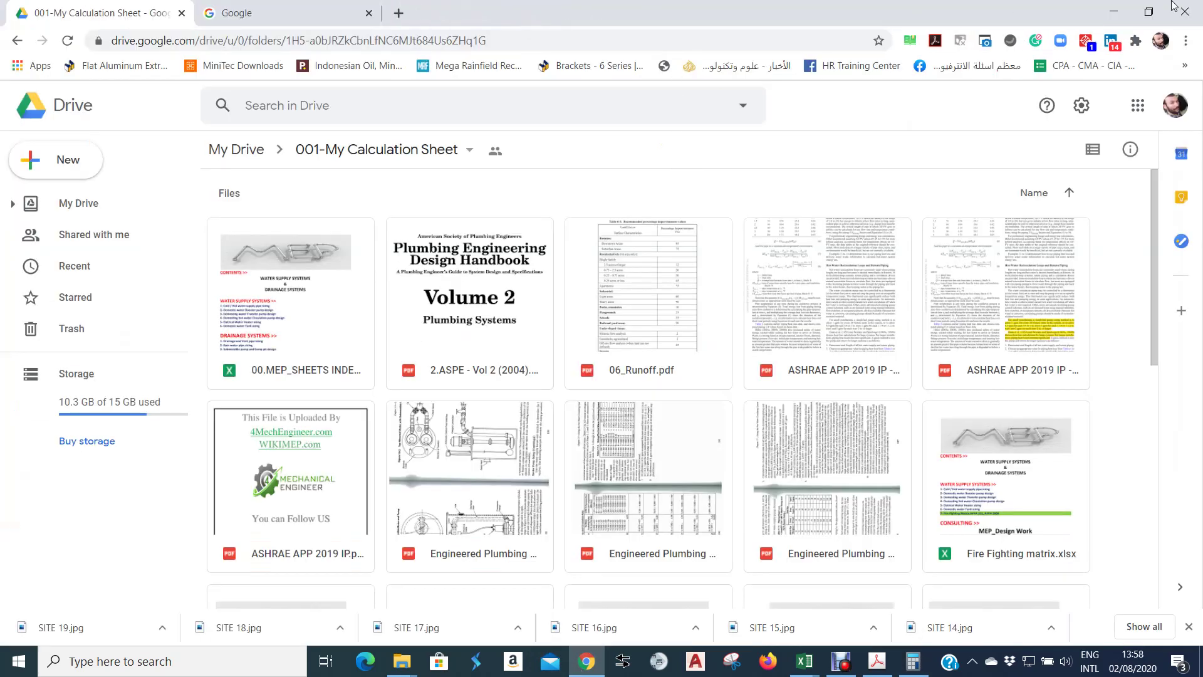
left_click(1113, 12)
key("Return")
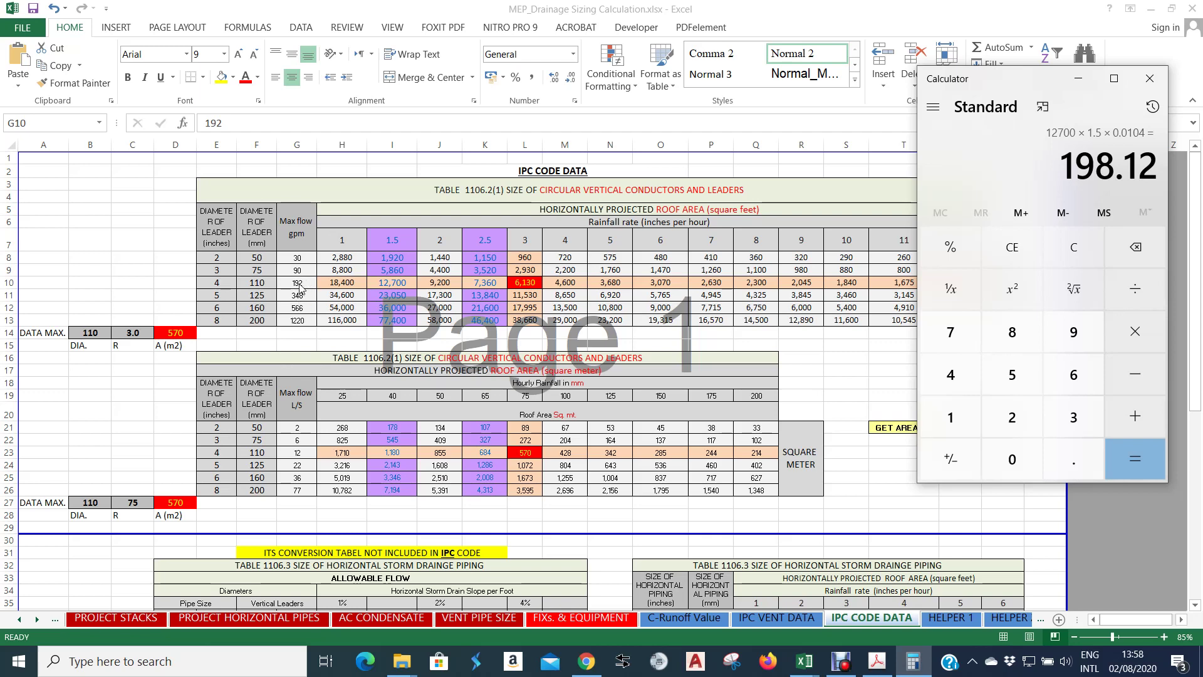
Clear the calculator and calculate 9200 × 2 × 0.0104 for the 4" leader at 2 in/hr.
key("Escape")
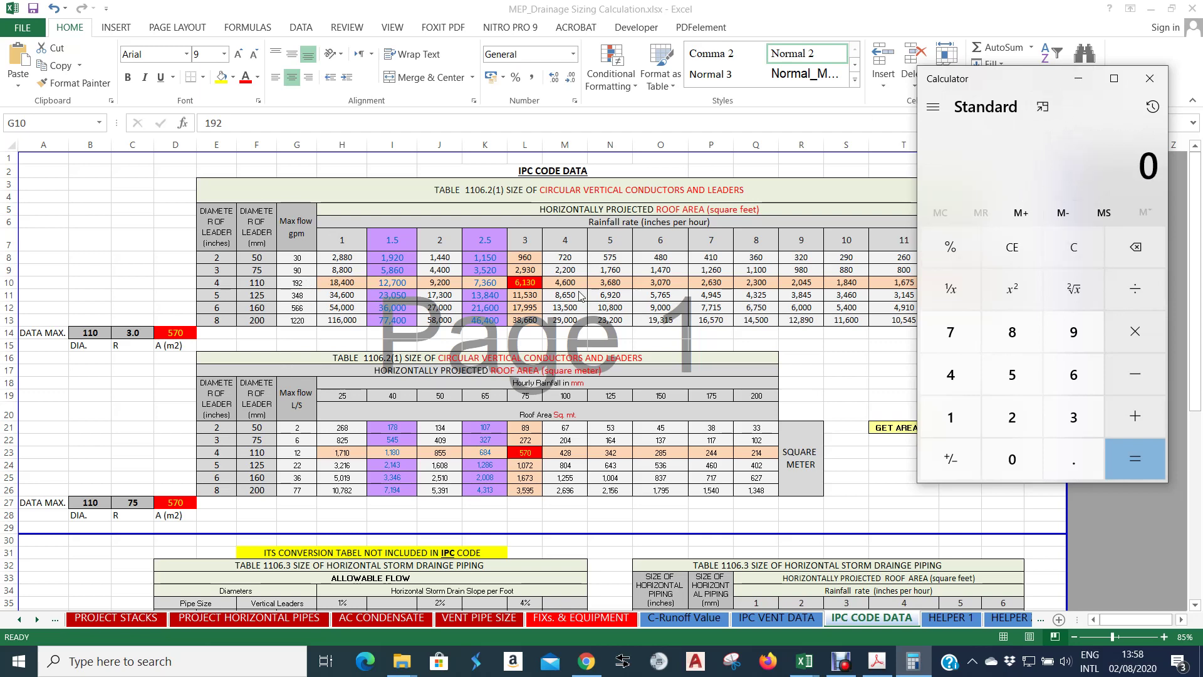
type("9200")
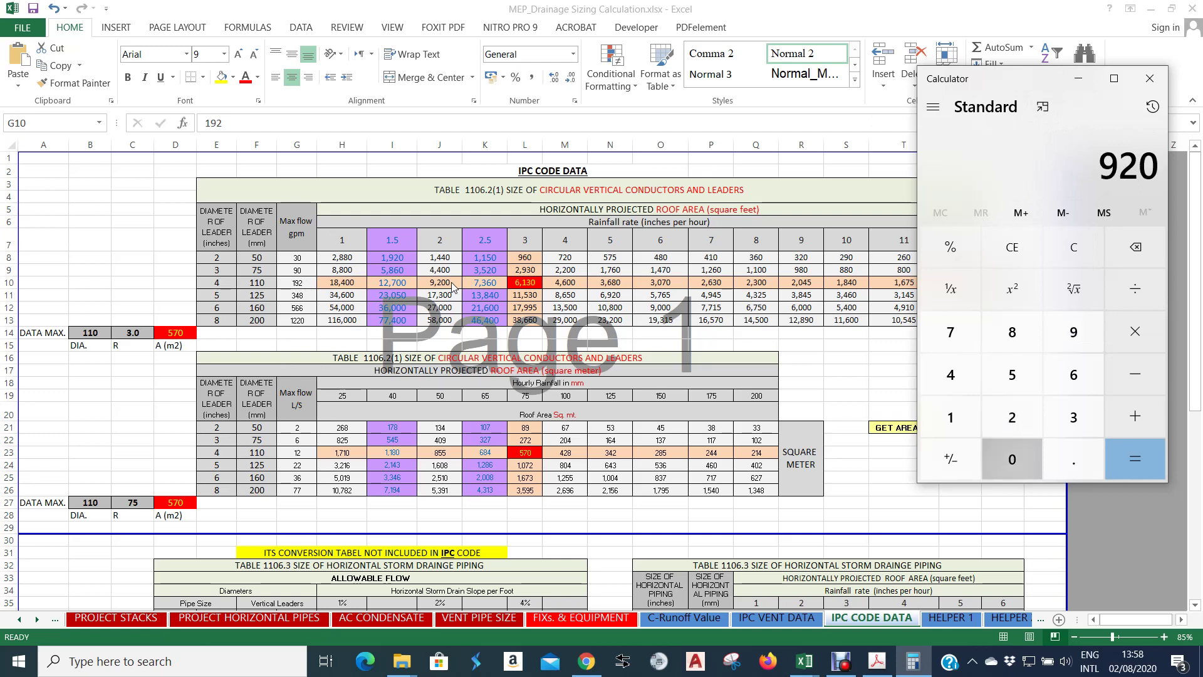
key("asterisk")
type("2")
key("asterisk")
type("0.0104")
key("Return")
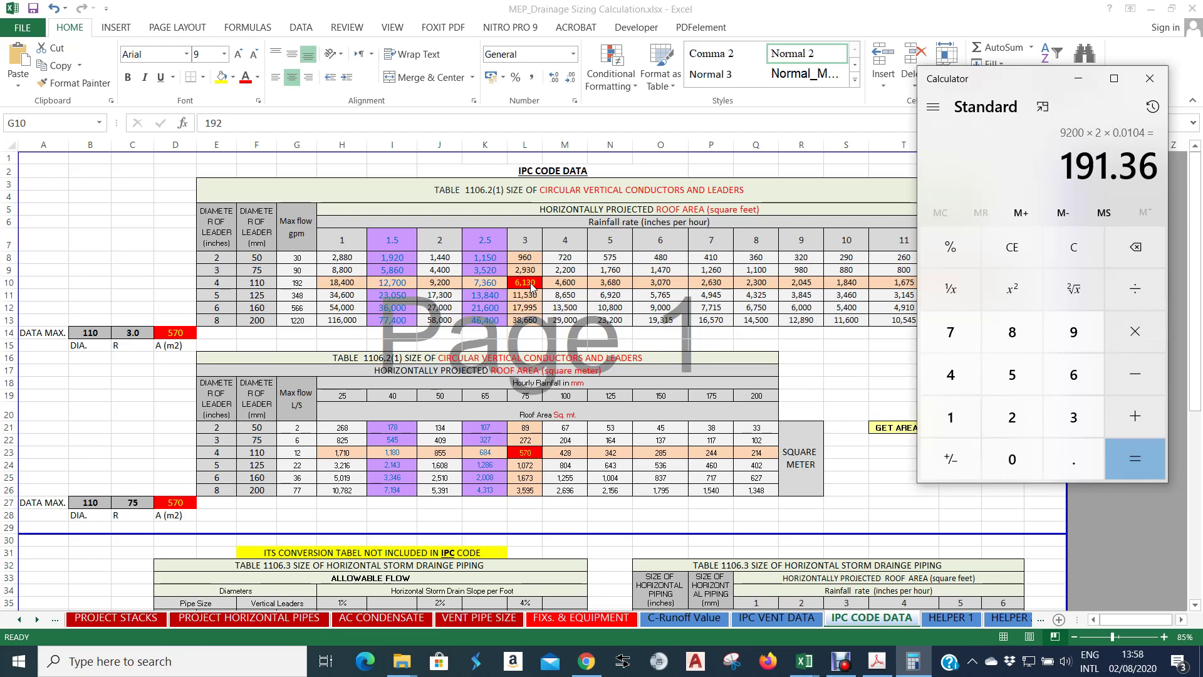
Calculate 6130 × 3 × 0.0104 for the 4" leader at 3 in/hr, then return to the Excel workbook.
type("6130 × ")
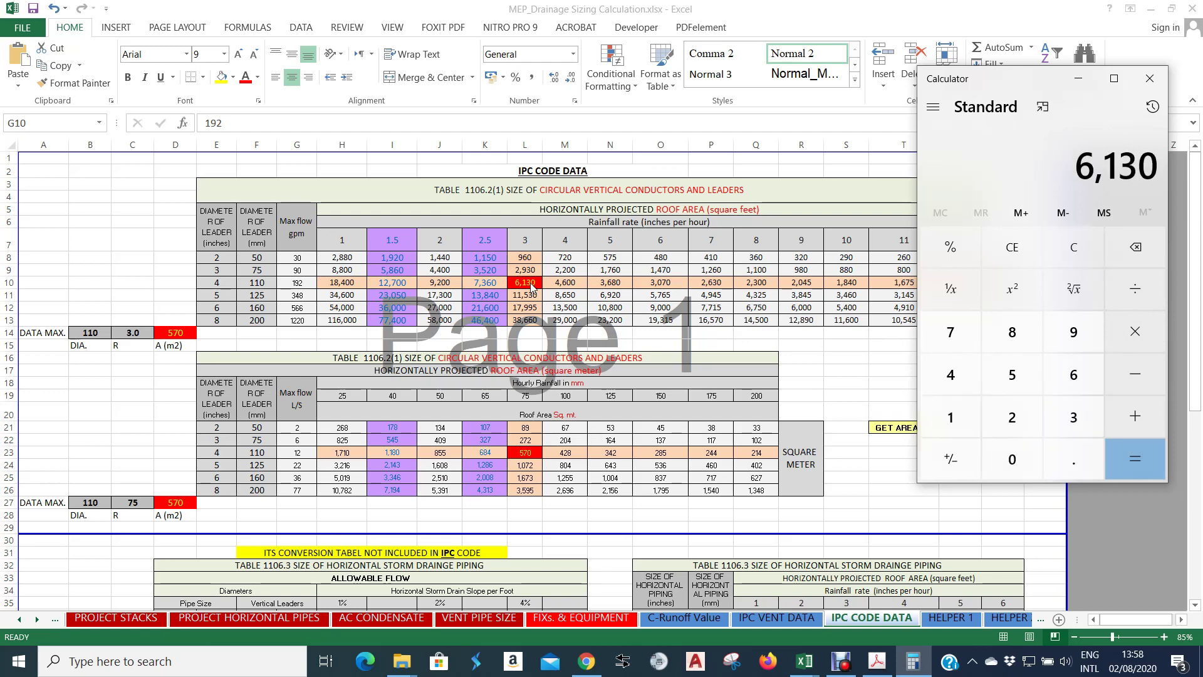
type("3")
key("asterisk")
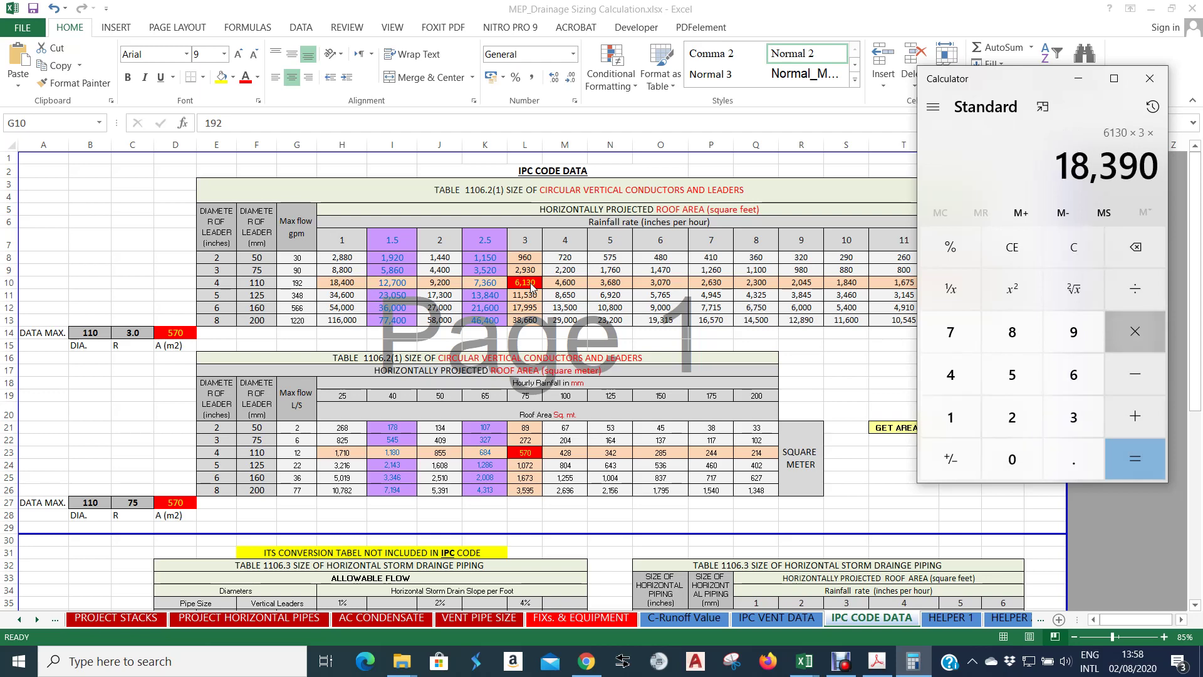
type("0.0104")
key("Return")
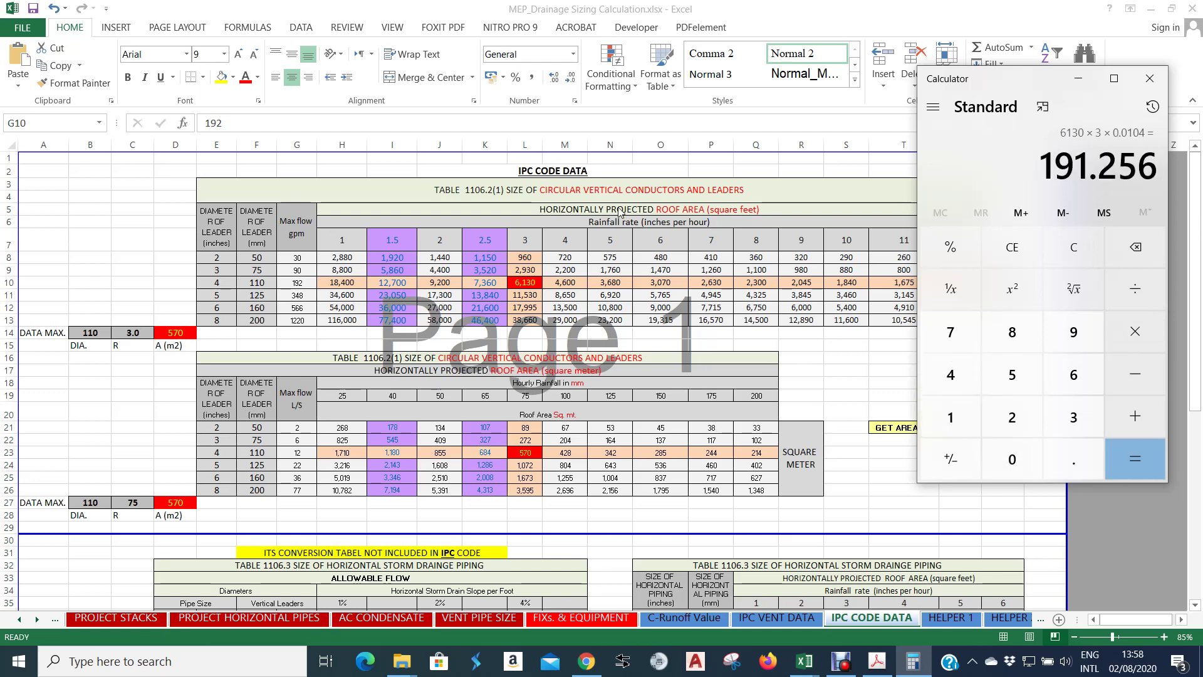
left_click(1080, 78)
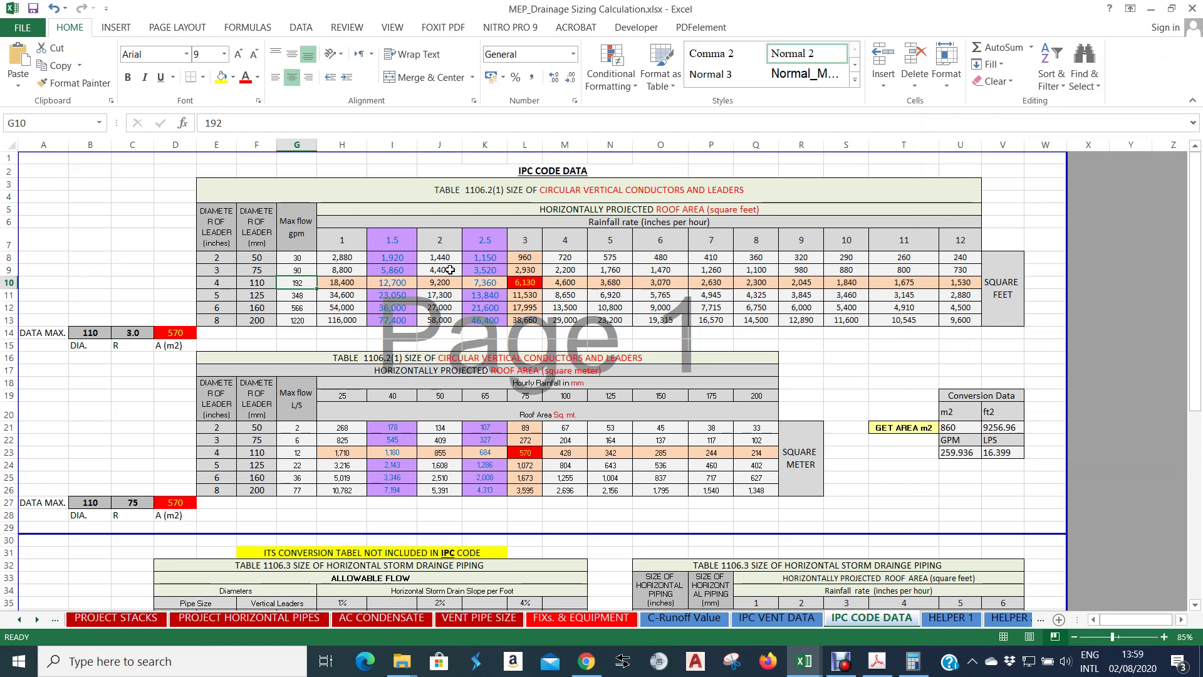
Check the 5" leader's maximum flow and the whole Max flow gpm column, then return to the RAIN WATER PIPES & STACKS sheet.
left_click(257, 298)
key("Right")
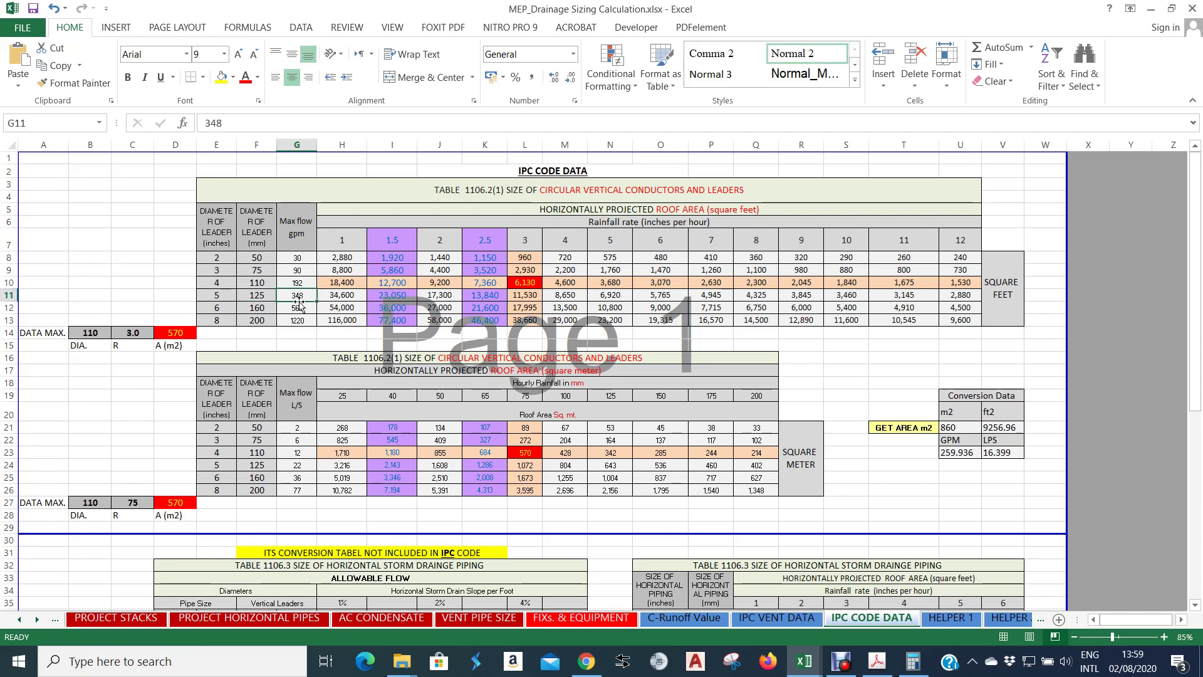
left_click_drag(290, 237, 297, 320)
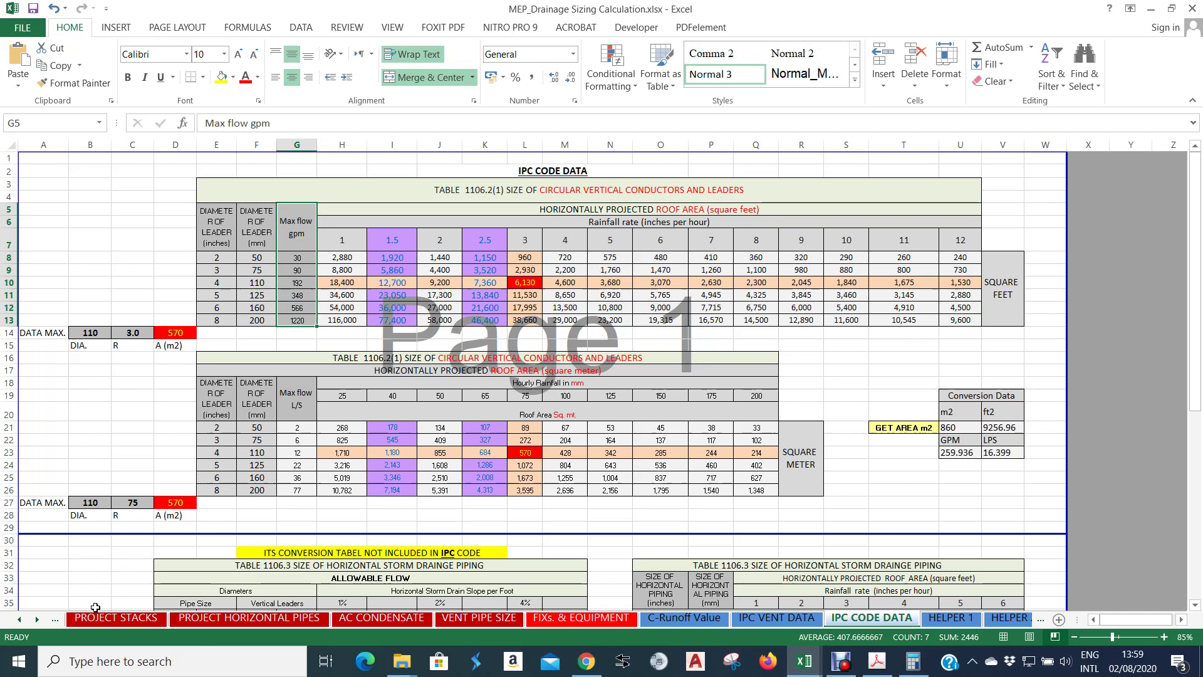
left_click(56, 620)
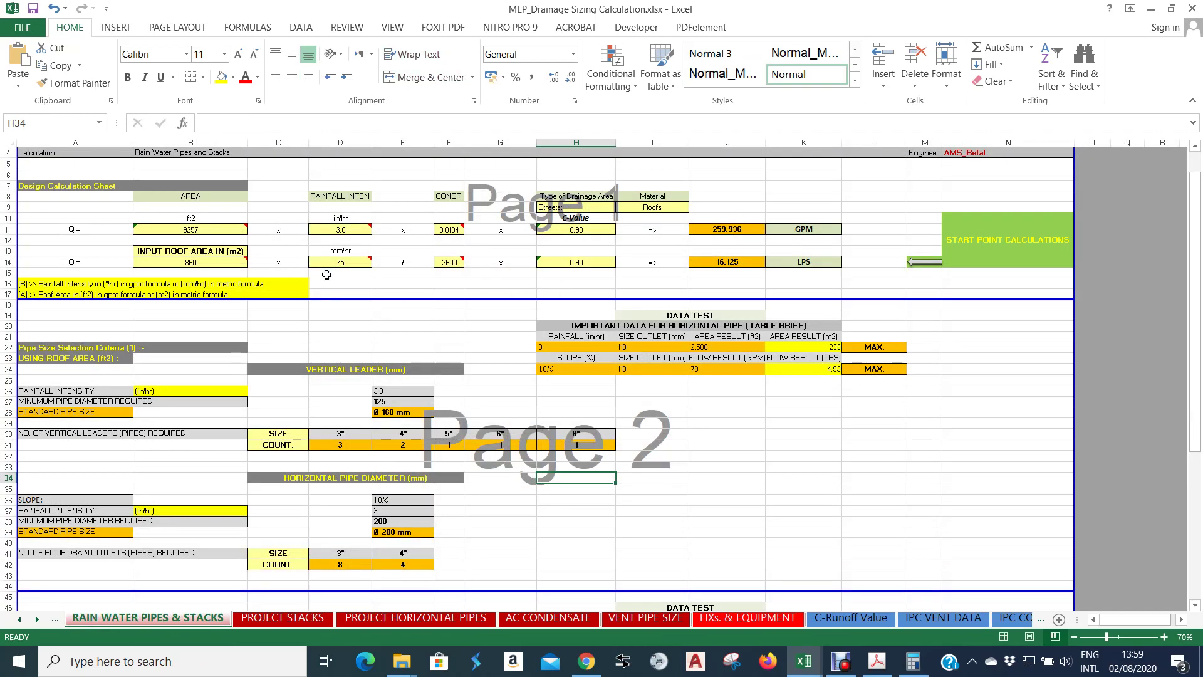
Examine the horizontal pipe diameter section under selection criteria 1 and view its slope options.
scroll(343, 279, "down", 5)
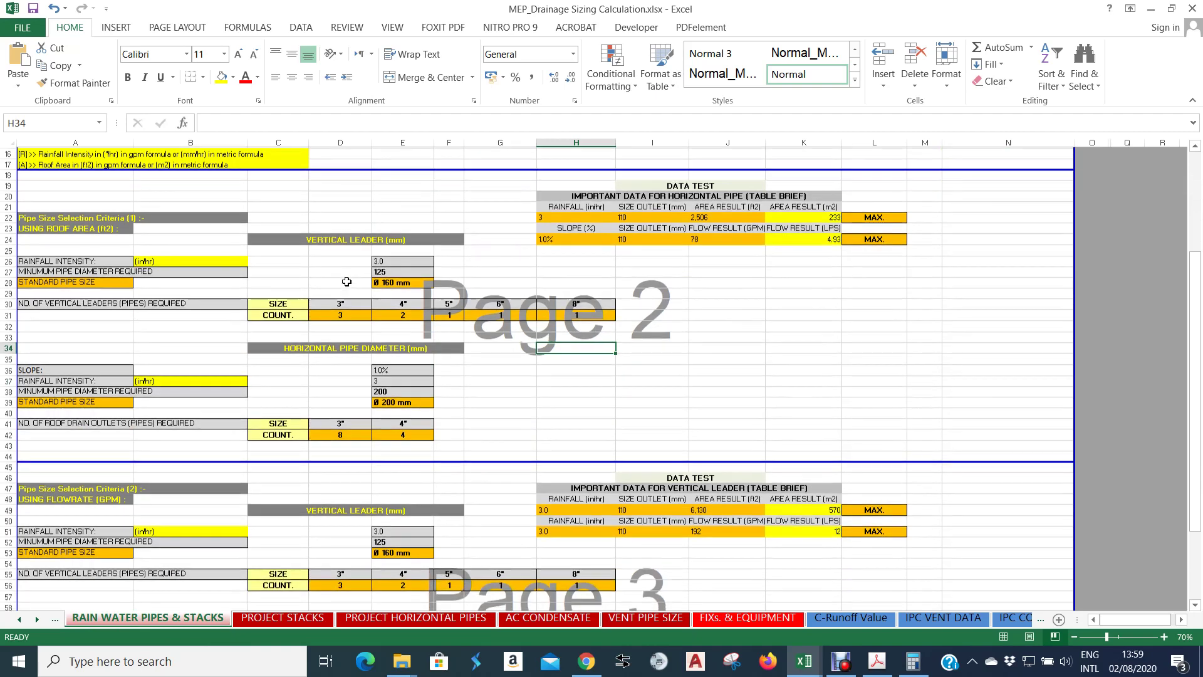
left_click(340, 317)
scroll(345, 313, "down", 1)
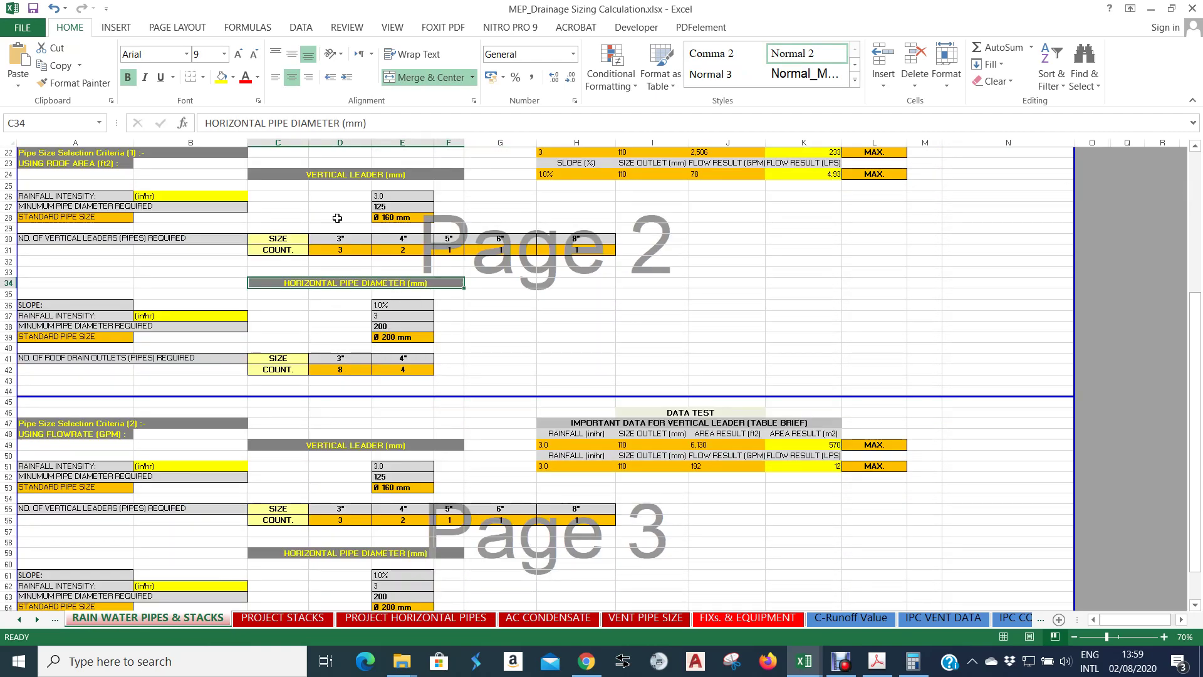
left_click(394, 306)
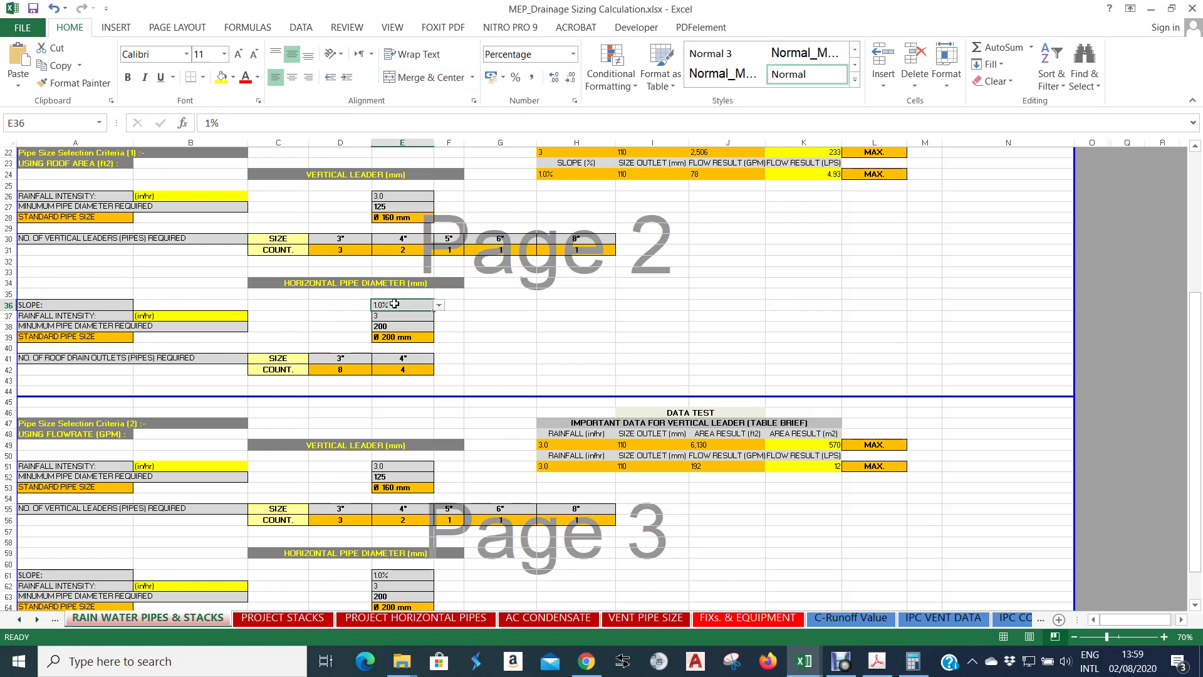
left_click(439, 306)
left_click(439, 306)
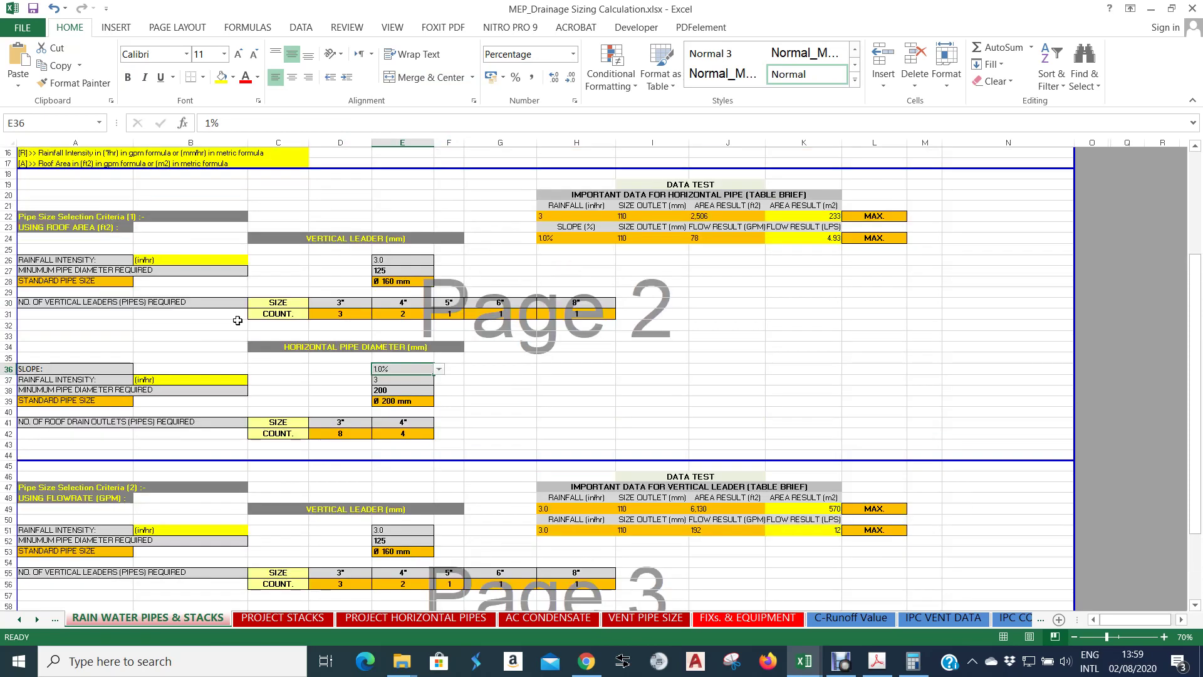
Set the horizontal pipe slope to 0.5% in the roof area criteria section.
scroll(429, 364, "up", 2)
scroll(152, 181, "up", 3)
scroll(162, 223, "down", 4)
left_click(438, 337)
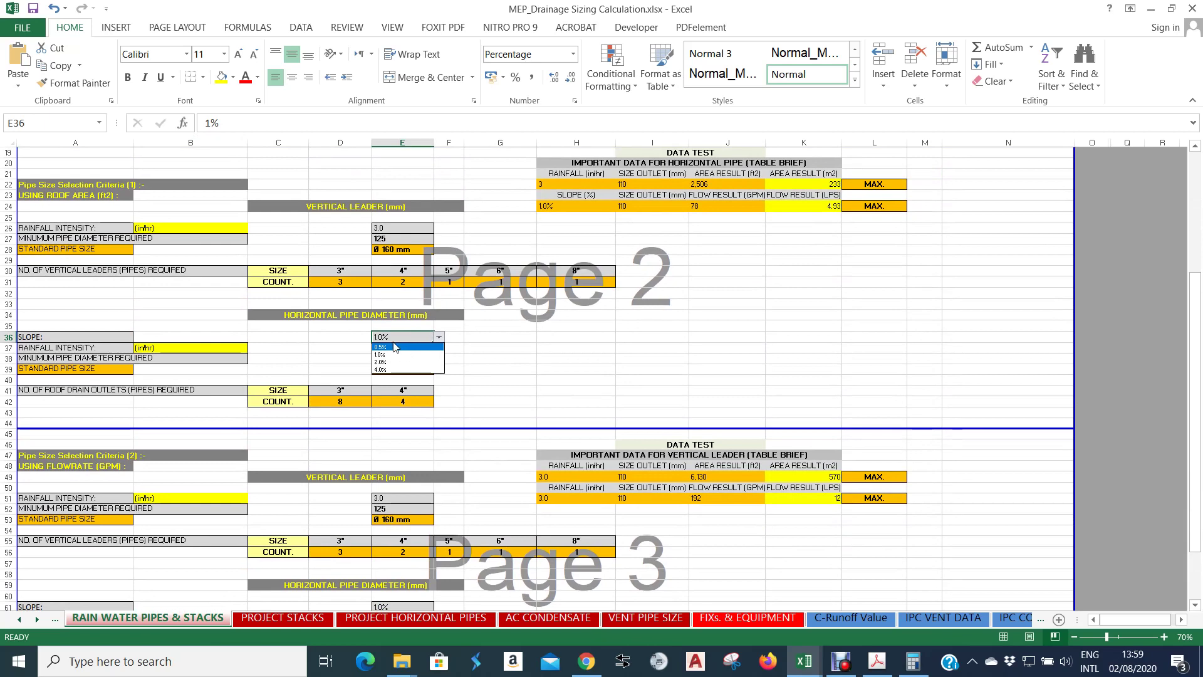
left_click(395, 346)
scroll(377, 348, "up", 4)
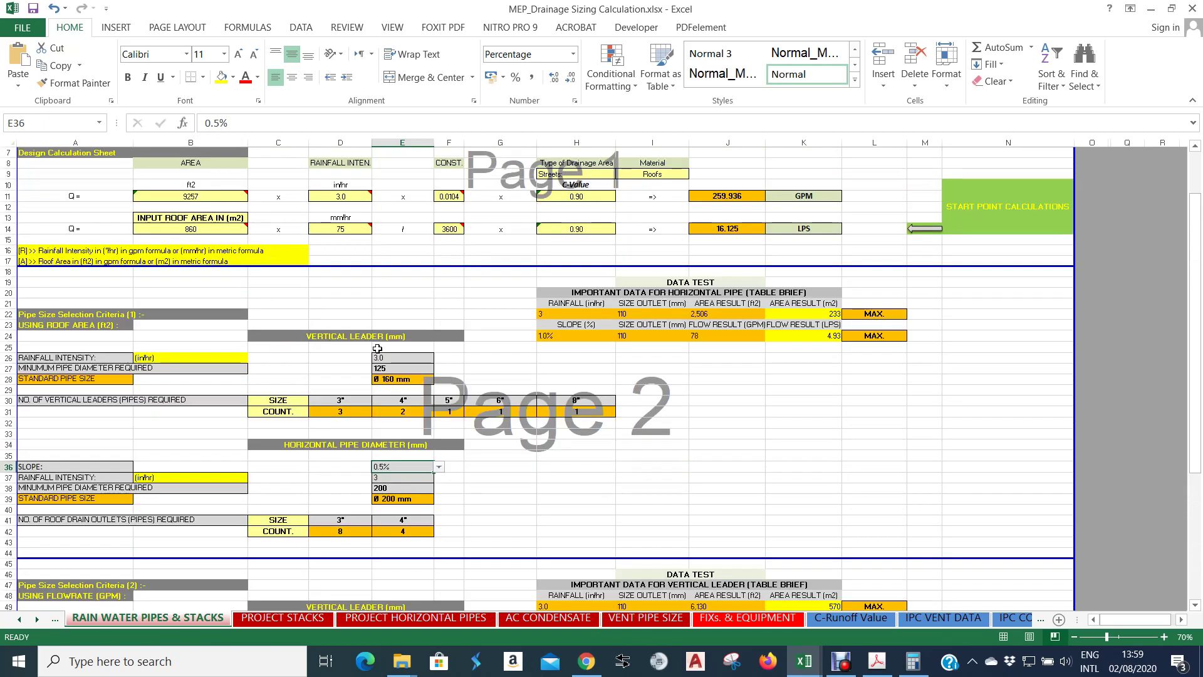
scroll(378, 348, "down", 3)
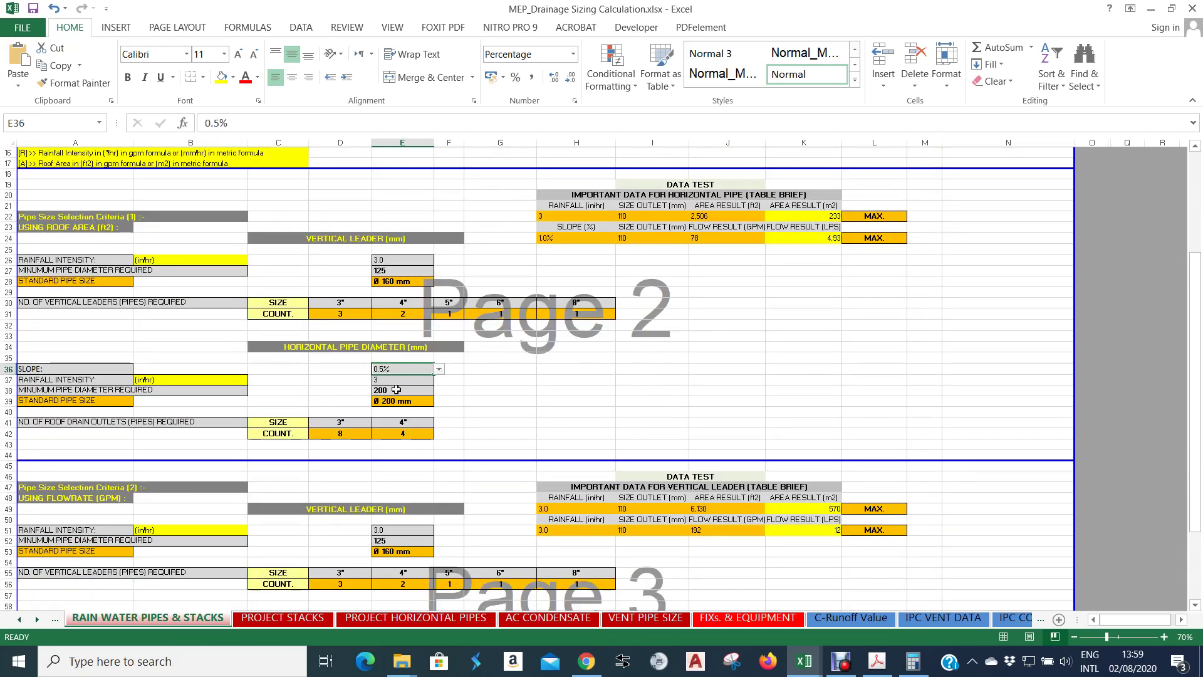
Inspect the horizontal pipe's minimum diameter formula and rainfall intensity, then review the available slope options.
left_click(410, 390)
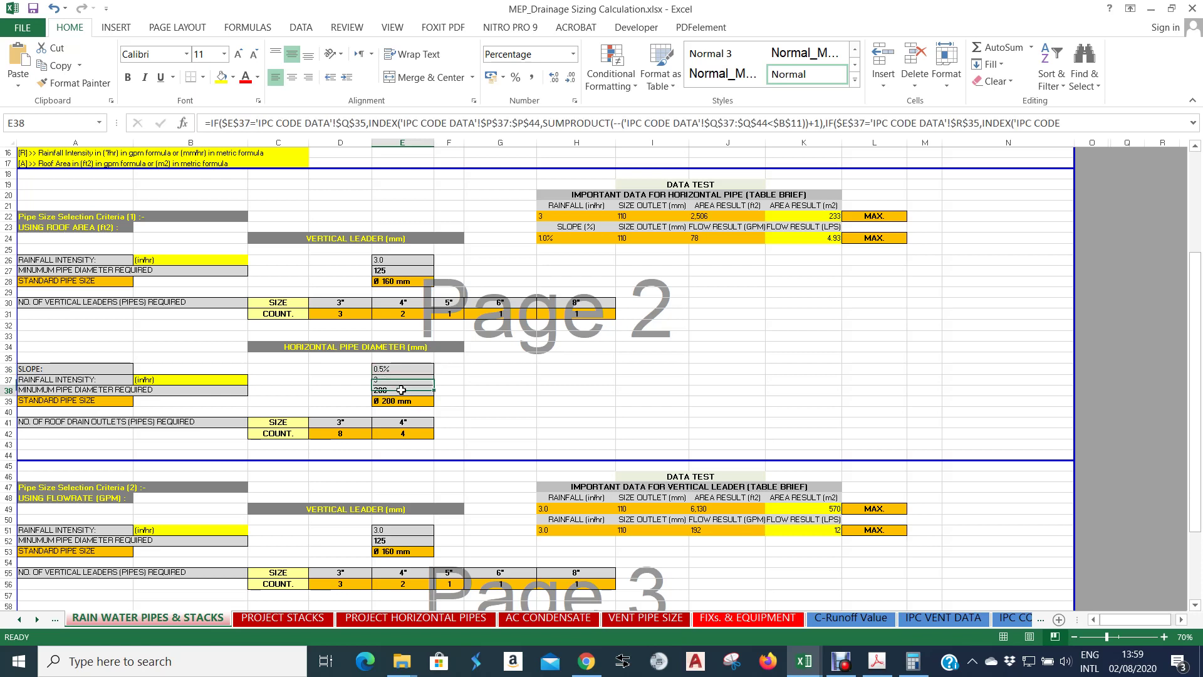
left_click(399, 376)
left_click(401, 370)
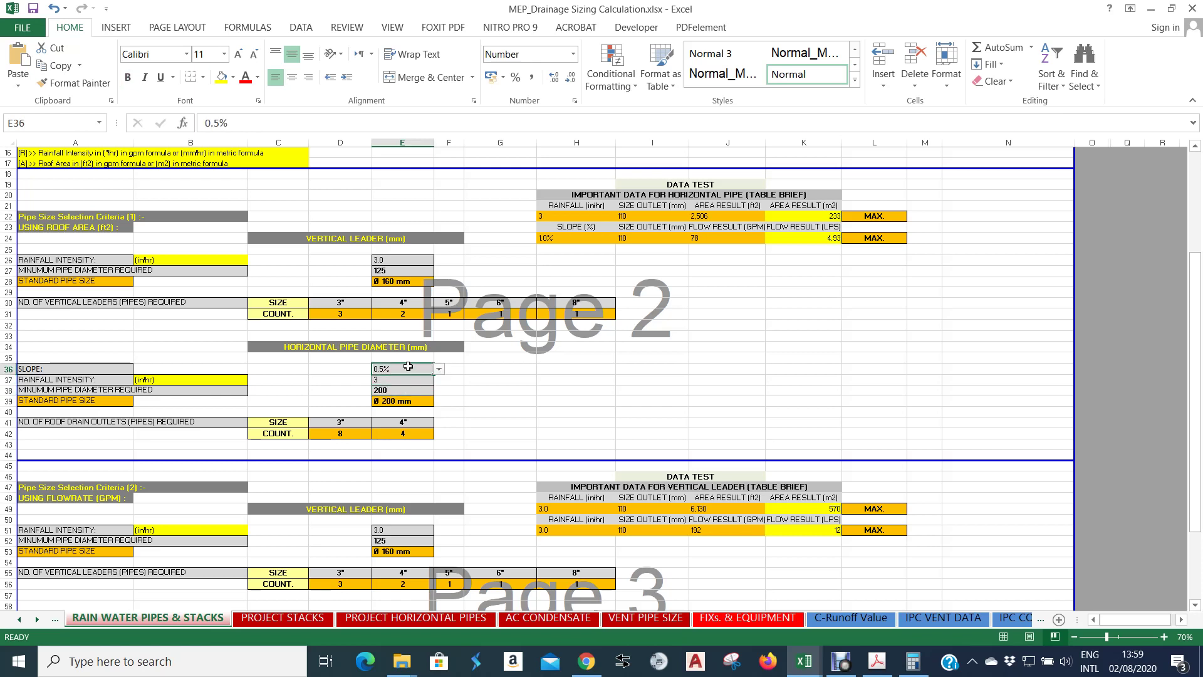
left_click(440, 371)
left_click(440, 370)
scroll(465, 404, "up", 1)
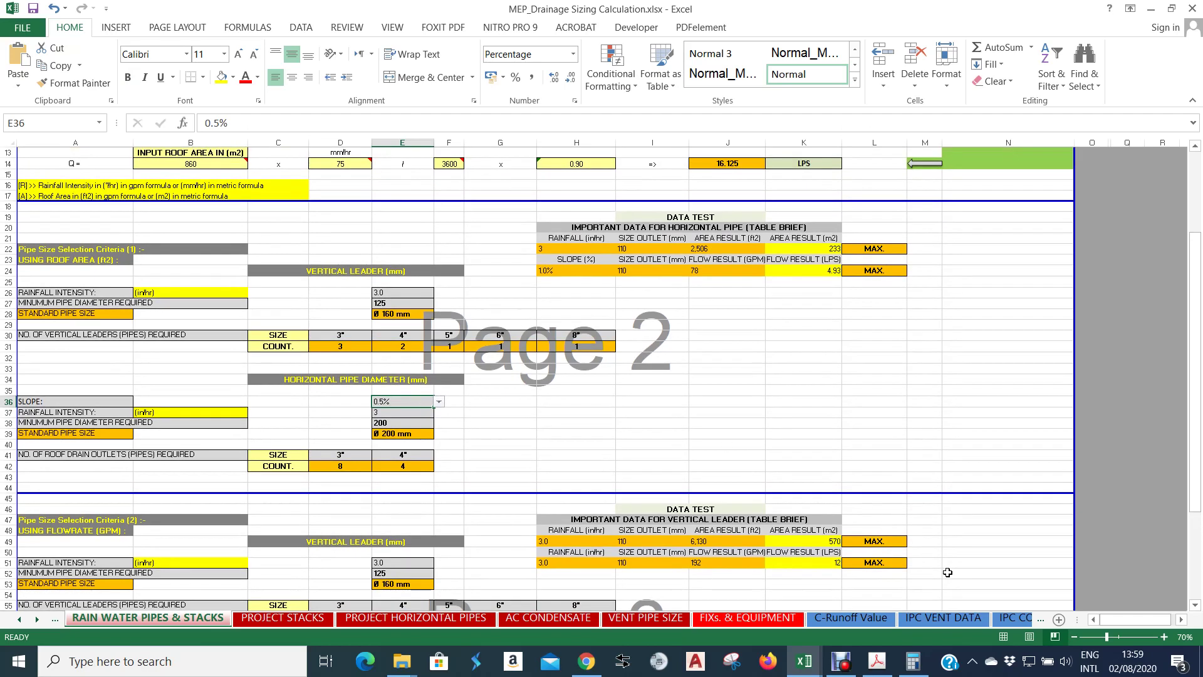
Switch to the International Plumbing Code PDF and examine Table 1106.3's horizontal storm drainage sizes for each slope.
left_click(876, 661)
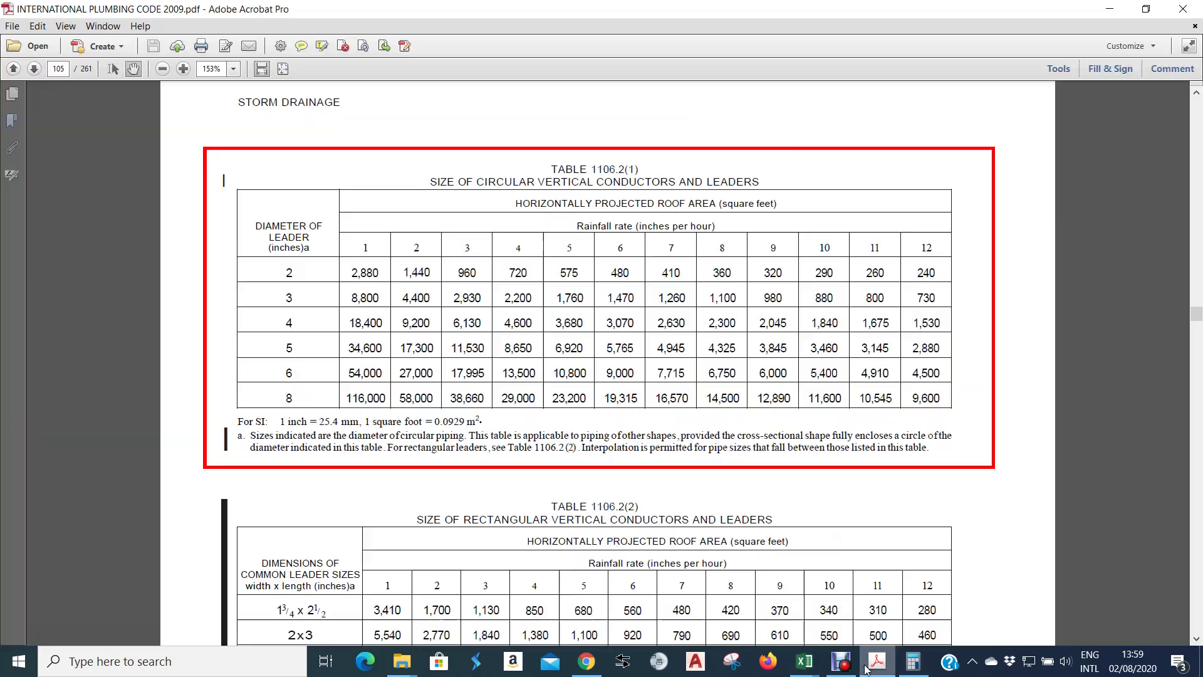
scroll(368, 322, "down", 20)
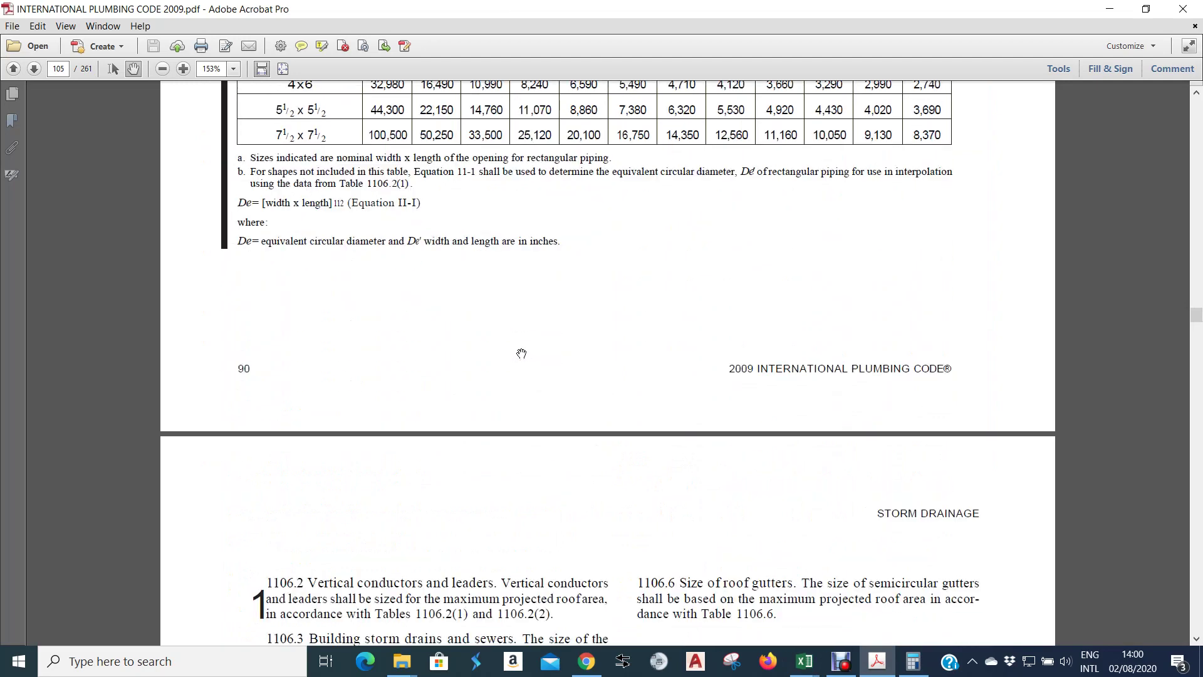
scroll(522, 350, "down", 10)
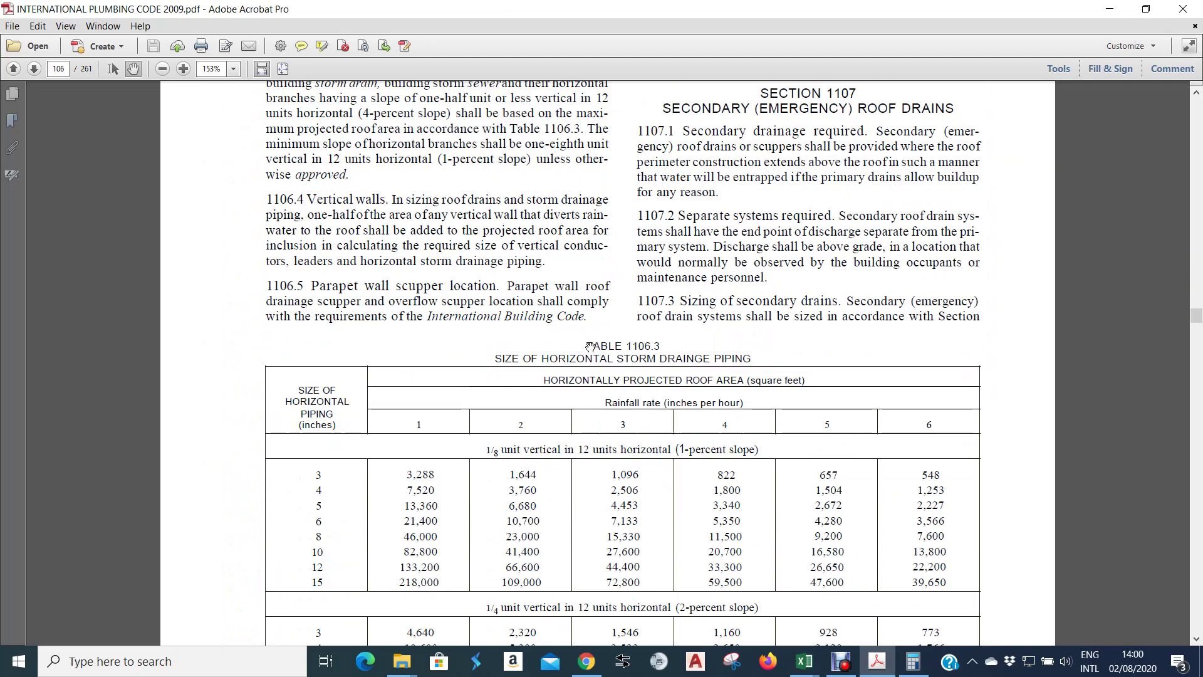
scroll(593, 351, "down", 4)
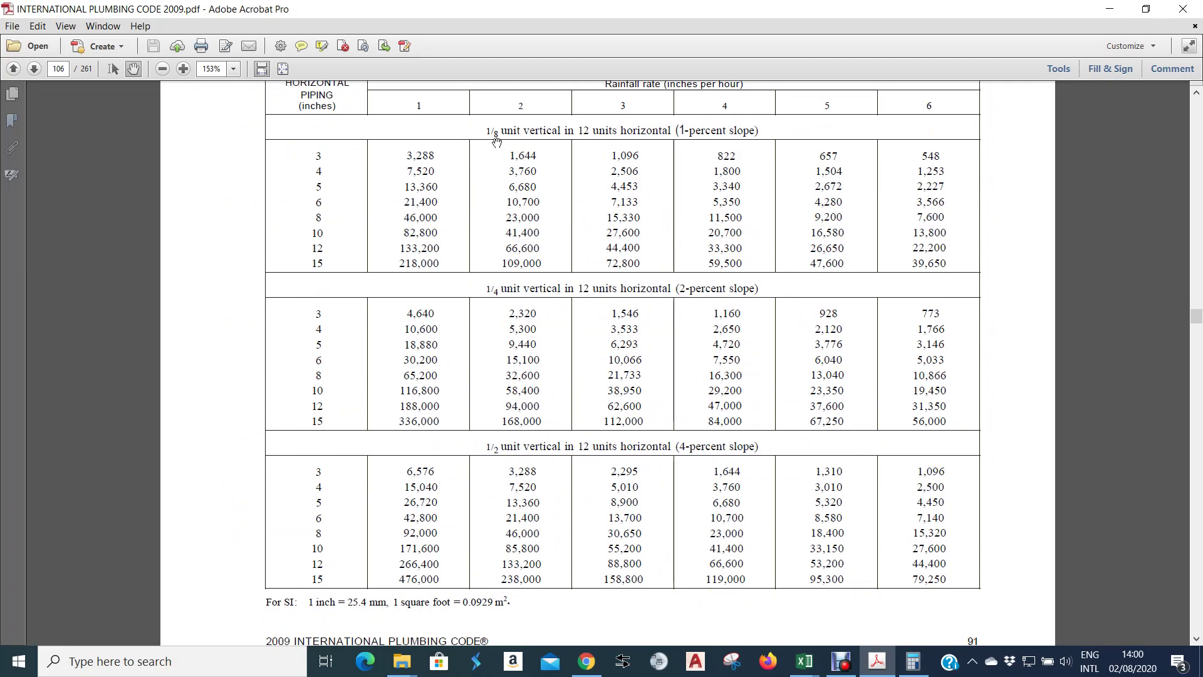
left_click_drag(515, 442, 517, 502)
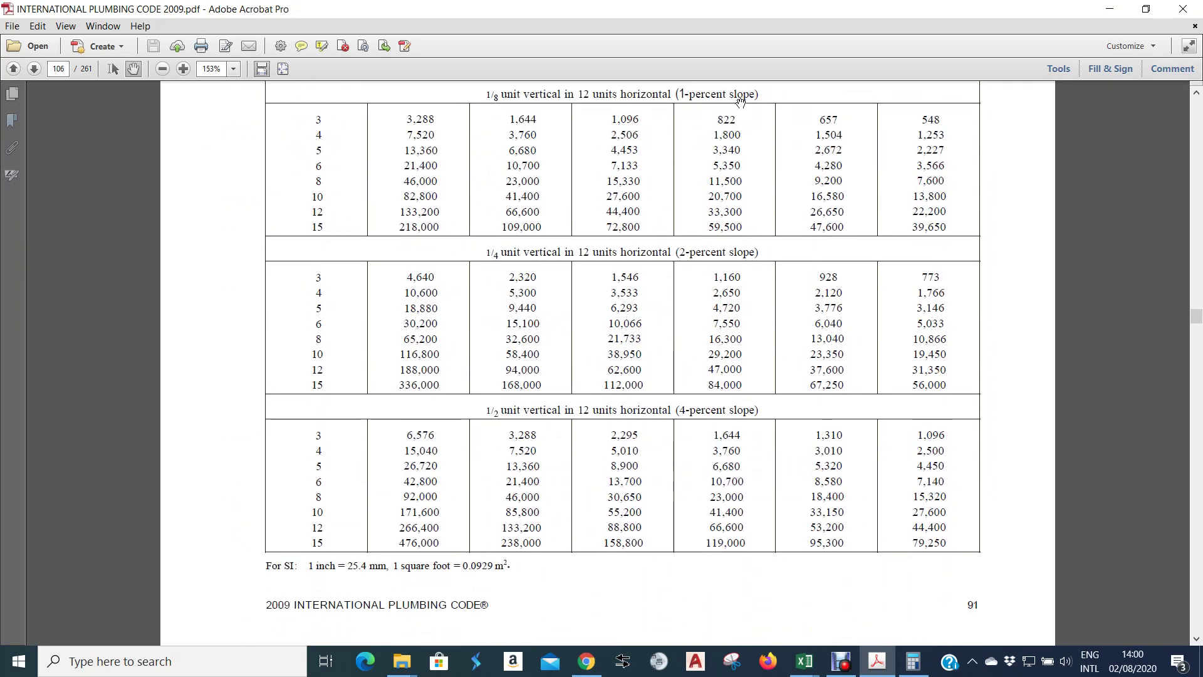
scroll(660, 310, "up", 2)
scroll(661, 310, "up", 5)
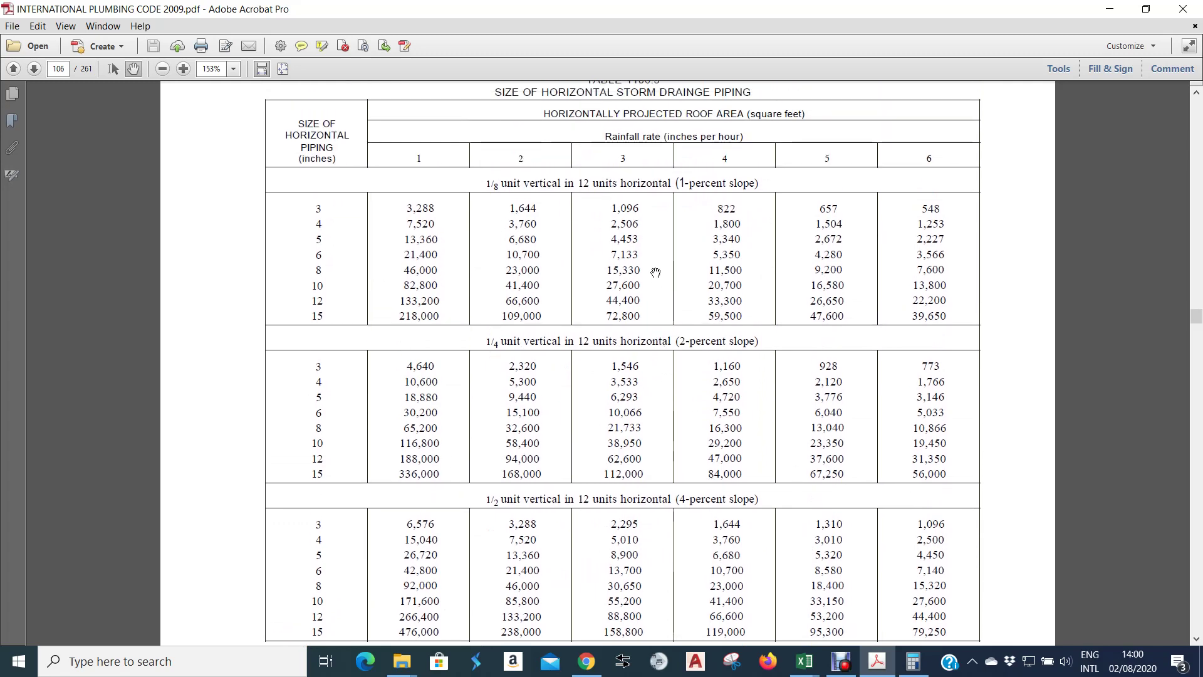
scroll(702, 303, "down", 1)
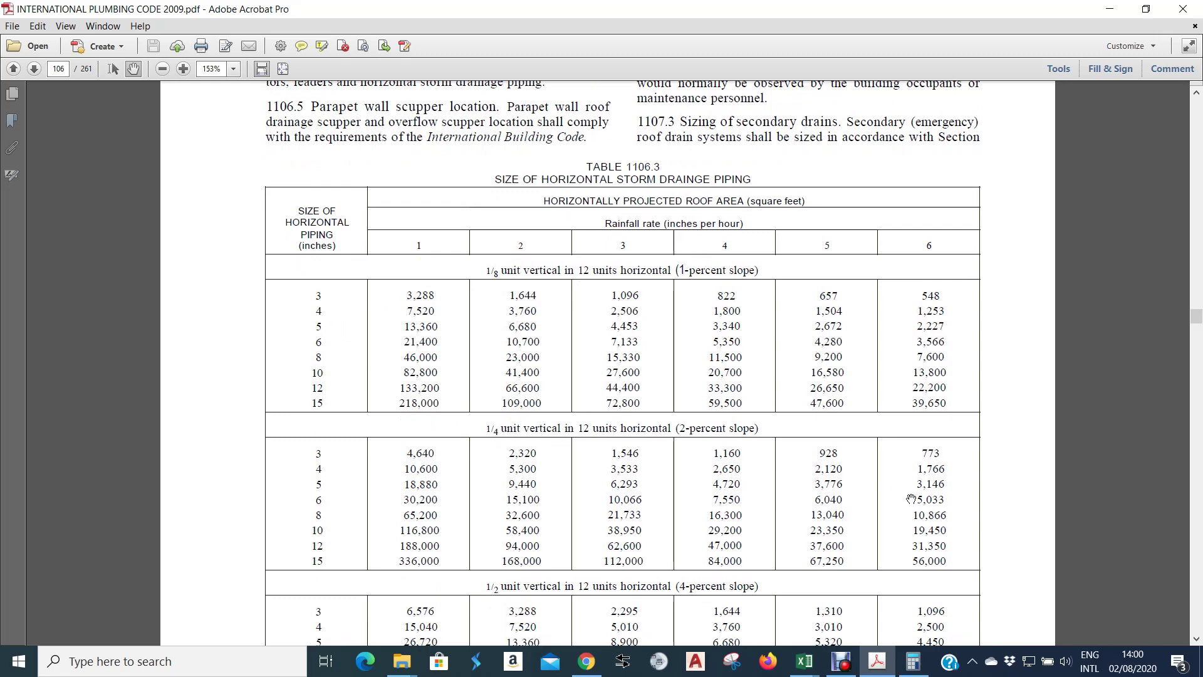
Return to the MEP drainage sizing workbook and set the horizontal pipe slope to 1.0%.
mouse_move(804, 659)
left_click(868, 623)
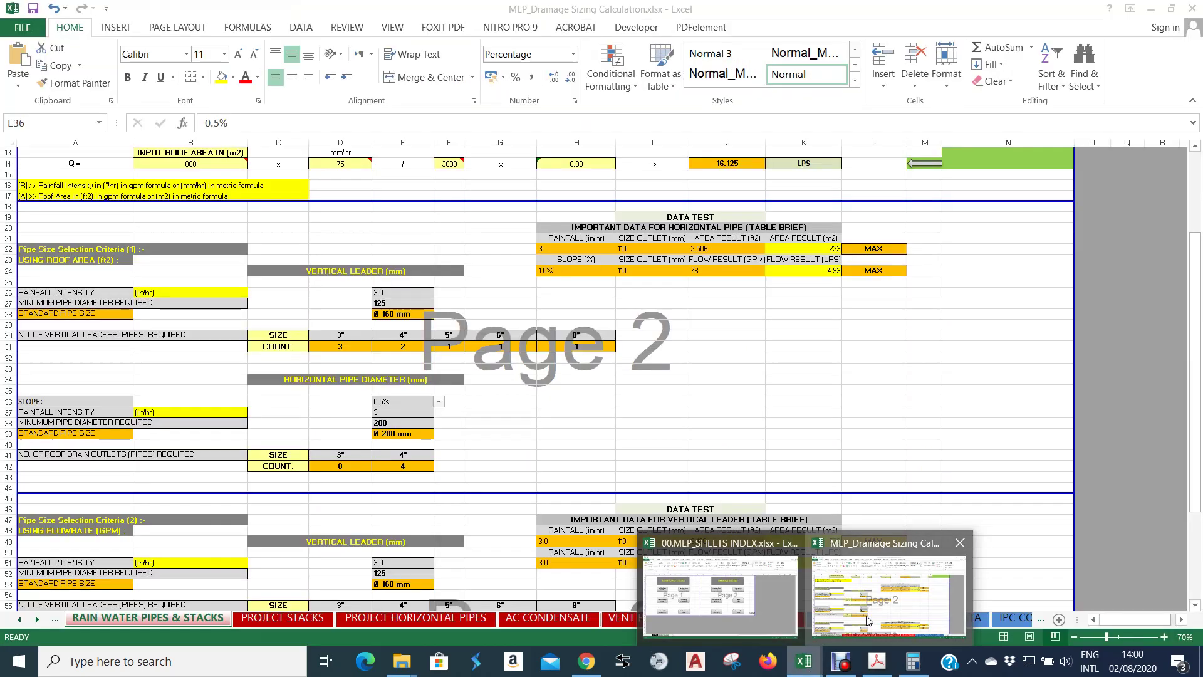
left_click(438, 401)
left_click(403, 408)
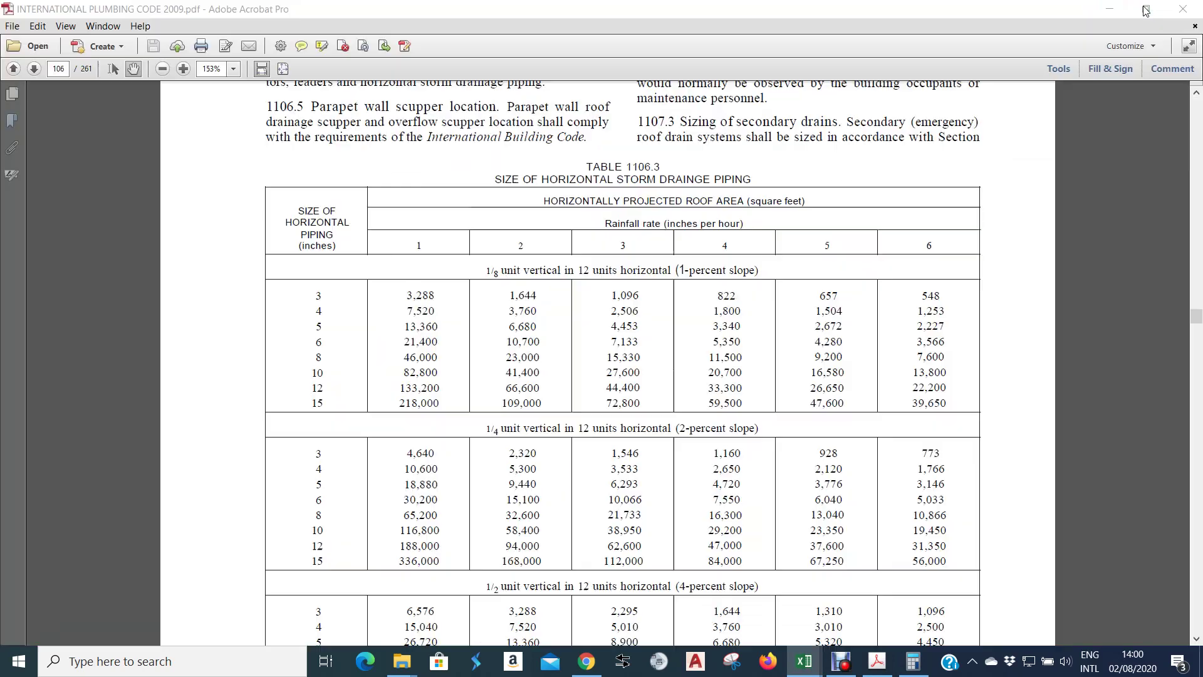
Recheck Table 1106.3 in the code PDF, dismiss the calculator, and return to the MEP drainage sizing workbook.
left_click(1151, 8)
scroll(230, 356, "up", 1)
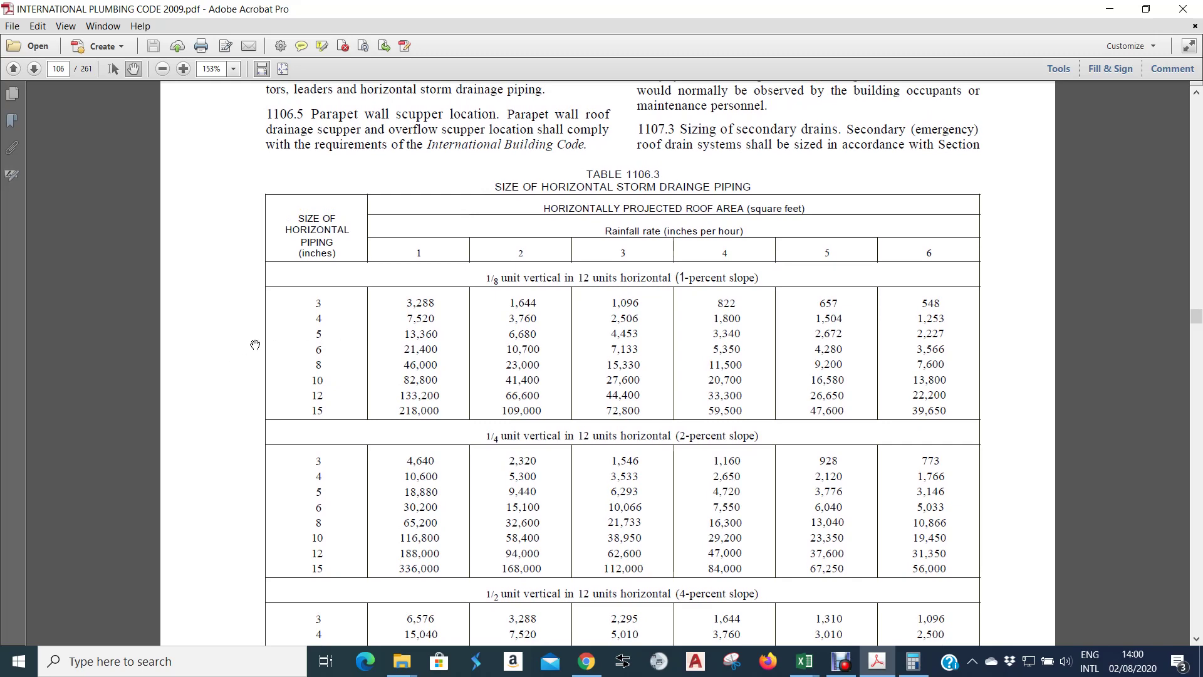
left_click(913, 661)
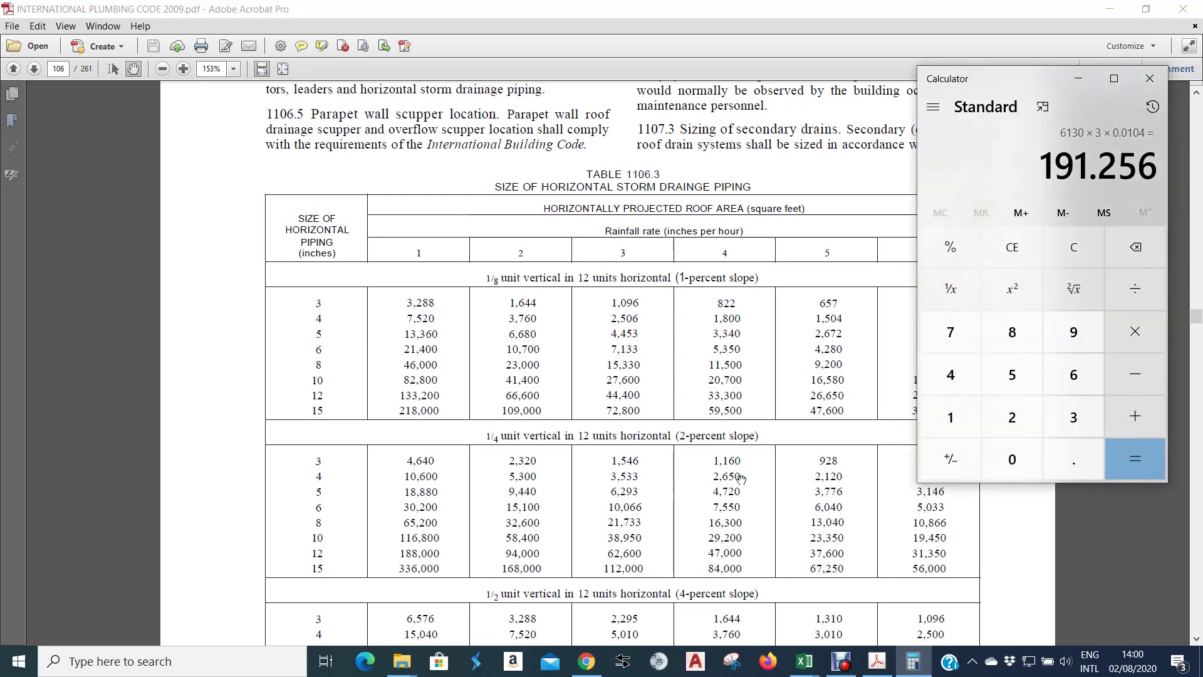
left_click(913, 661)
left_click(1109, 8)
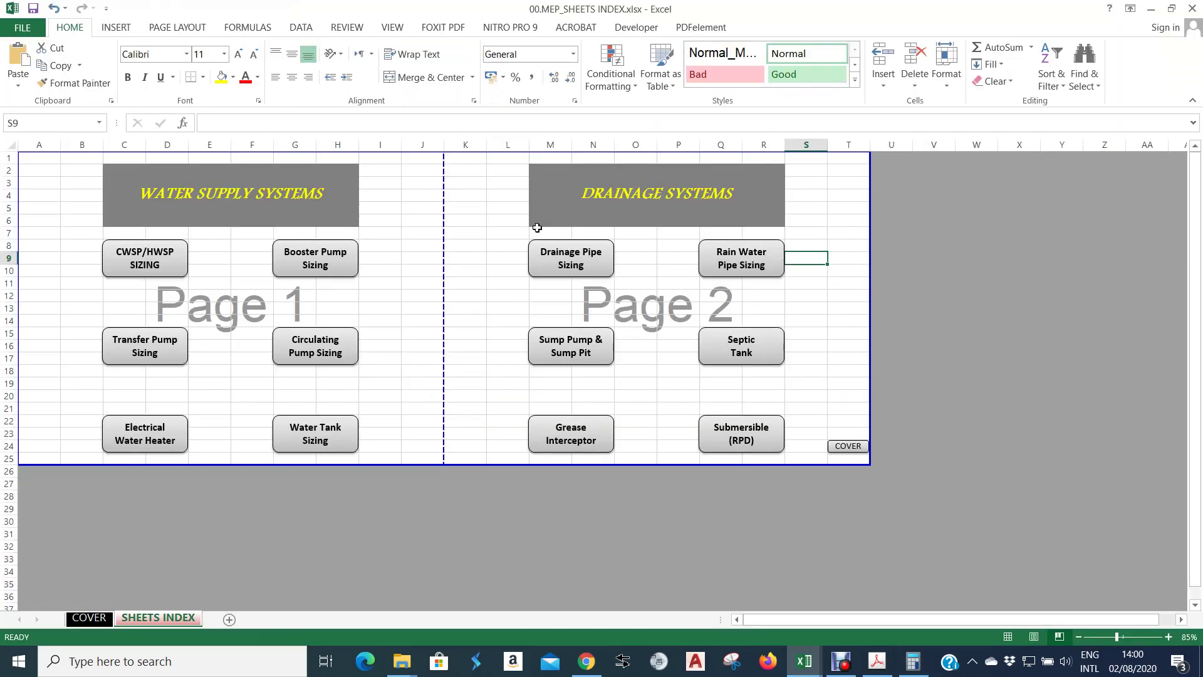
mouse_move(805, 662)
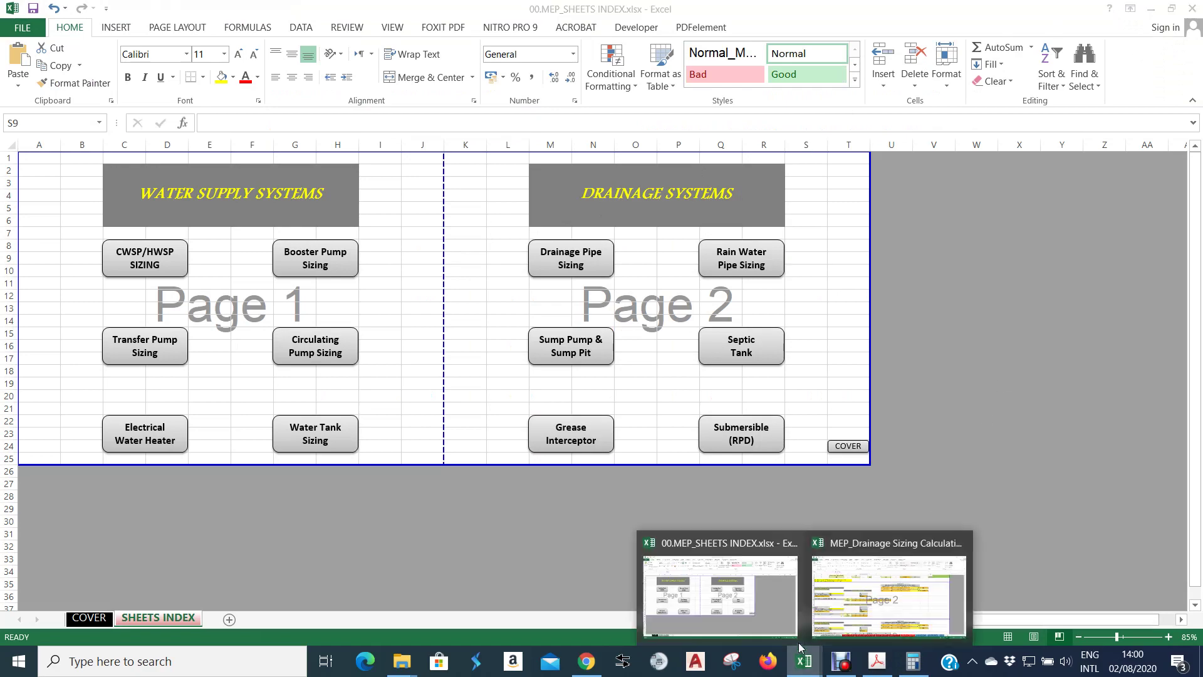
left_click(911, 590)
Review the horizontal pipe's slope and rainfall intensity together with the roof area input in m2.
scroll(403, 342, "down", 4)
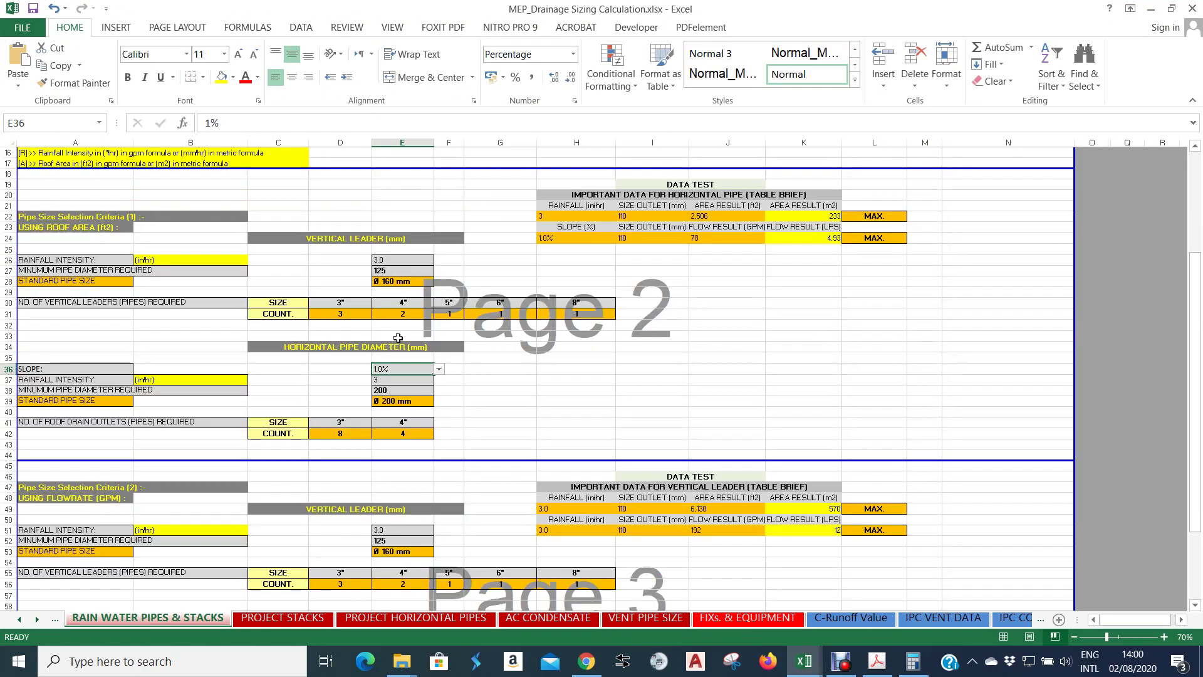
scroll(260, 306, "up", 2)
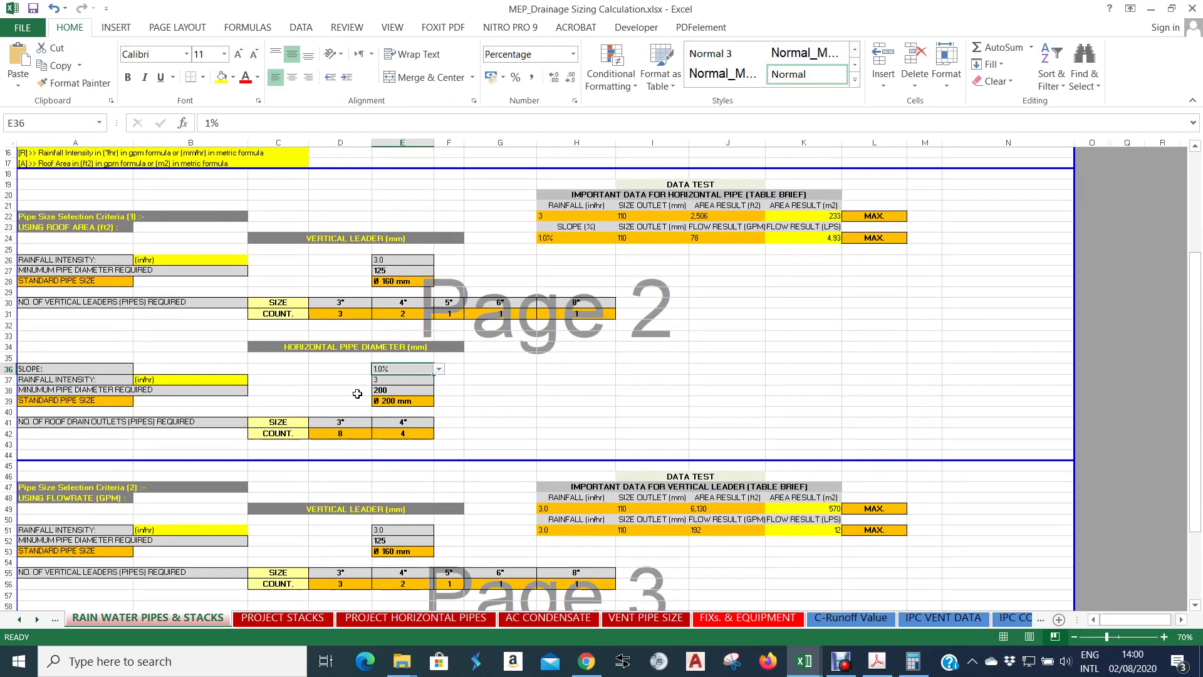
left_click(404, 381)
scroll(403, 381, "up", 1)
left_click(402, 401)
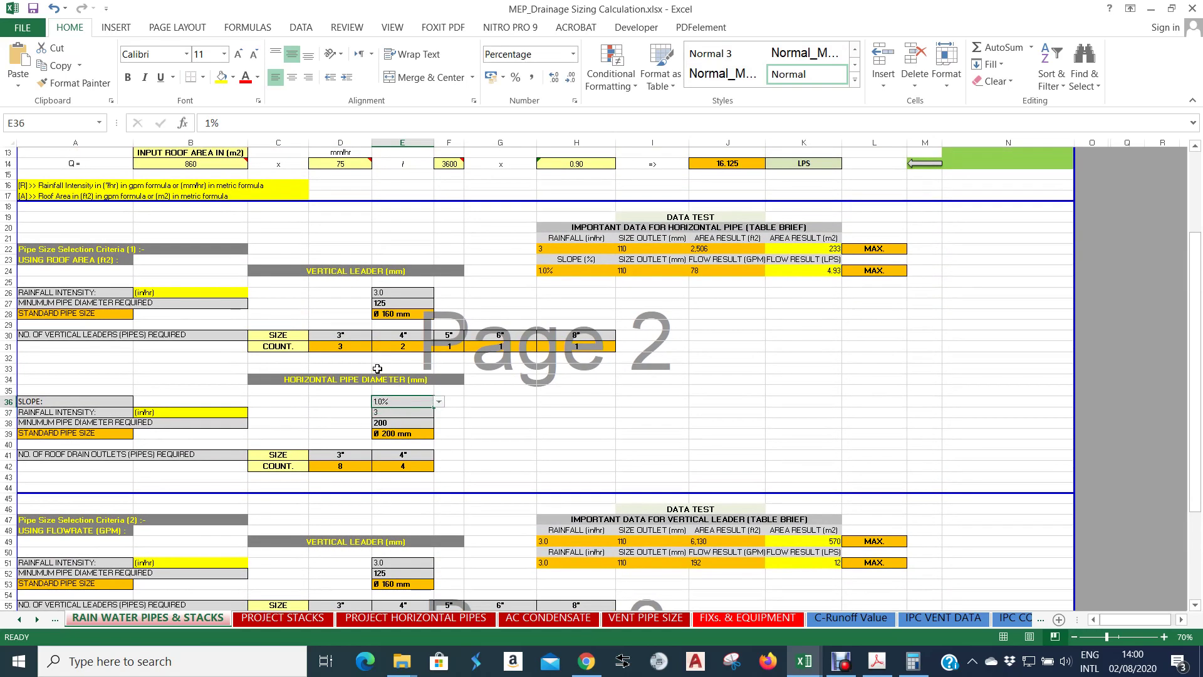
scroll(378, 370, "up", 2)
scroll(375, 442, "up", 1)
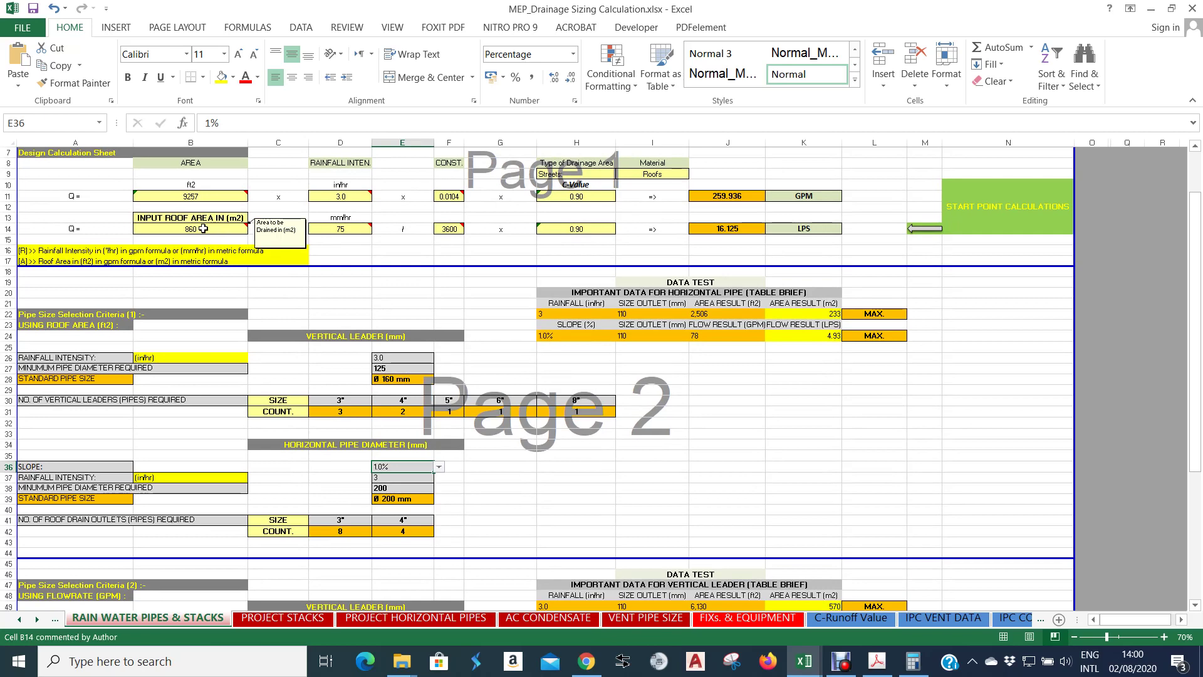
Look up the horizontal pipe size for a 1-percent slope in Table 1106.3, then return to the workbook.
left_click(876, 666)
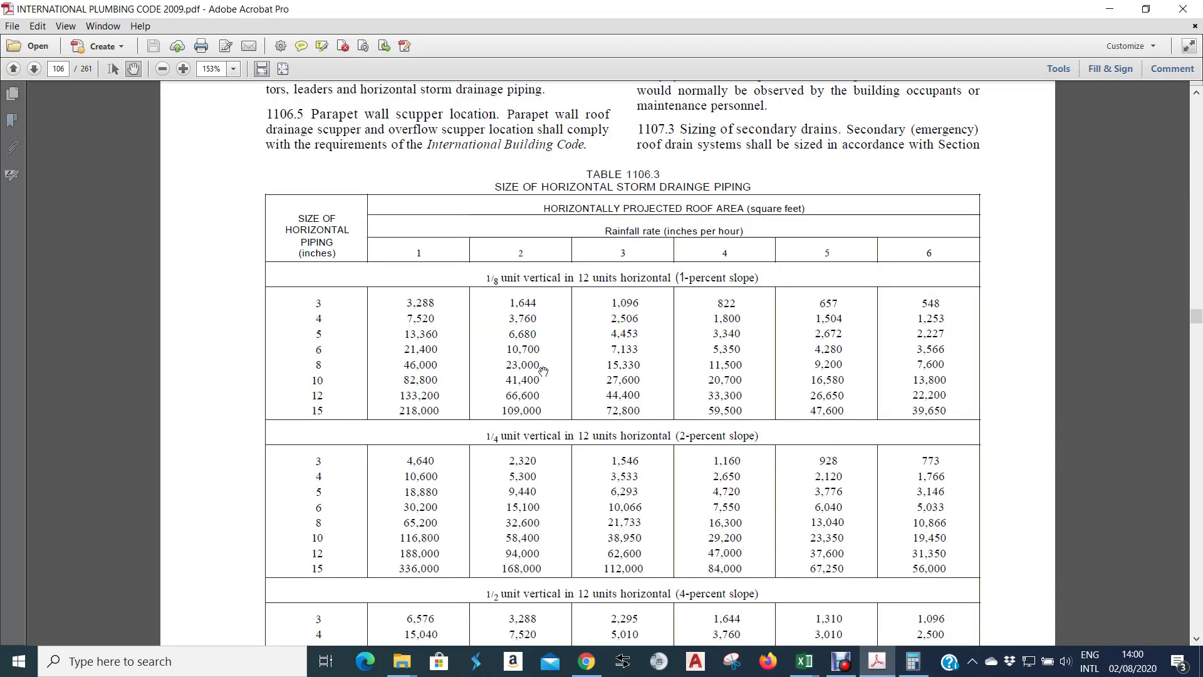
left_click_drag(1058, 18, 816, 327)
double_click(816, 327)
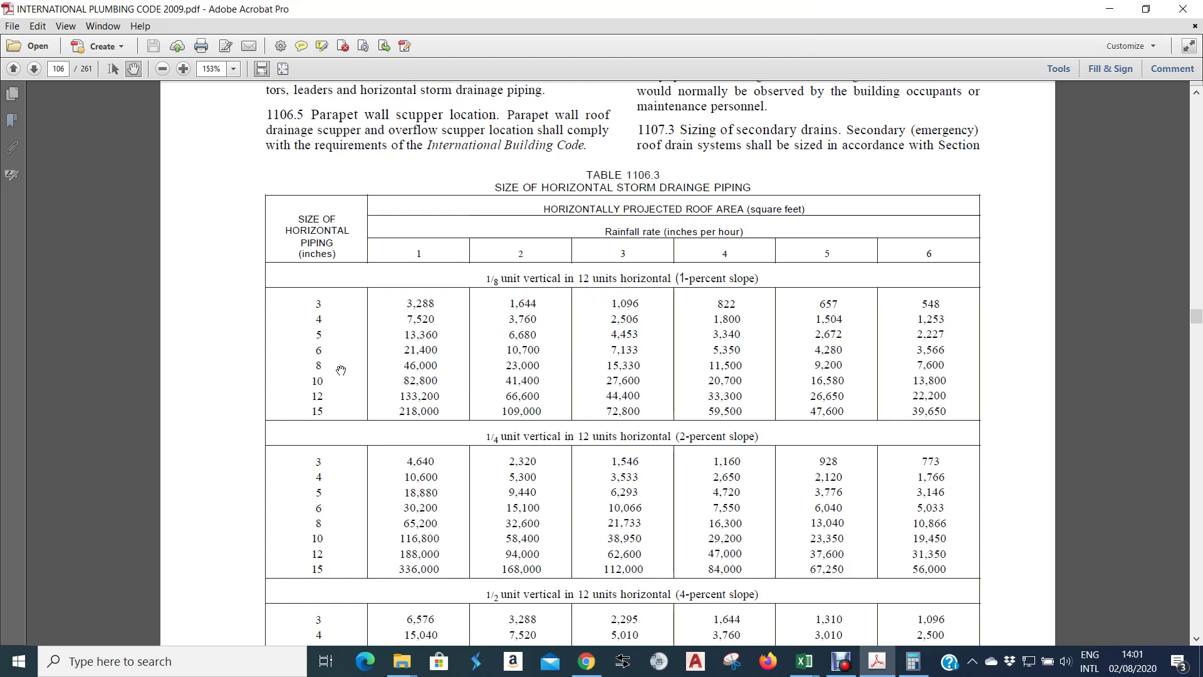
left_click(1109, 9)
Inspect the horizontal pipe's standard size formula on the RAIN WATER PIPES & STACKS sheet.
left_click(405, 402)
scroll(400, 482, "down", 2)
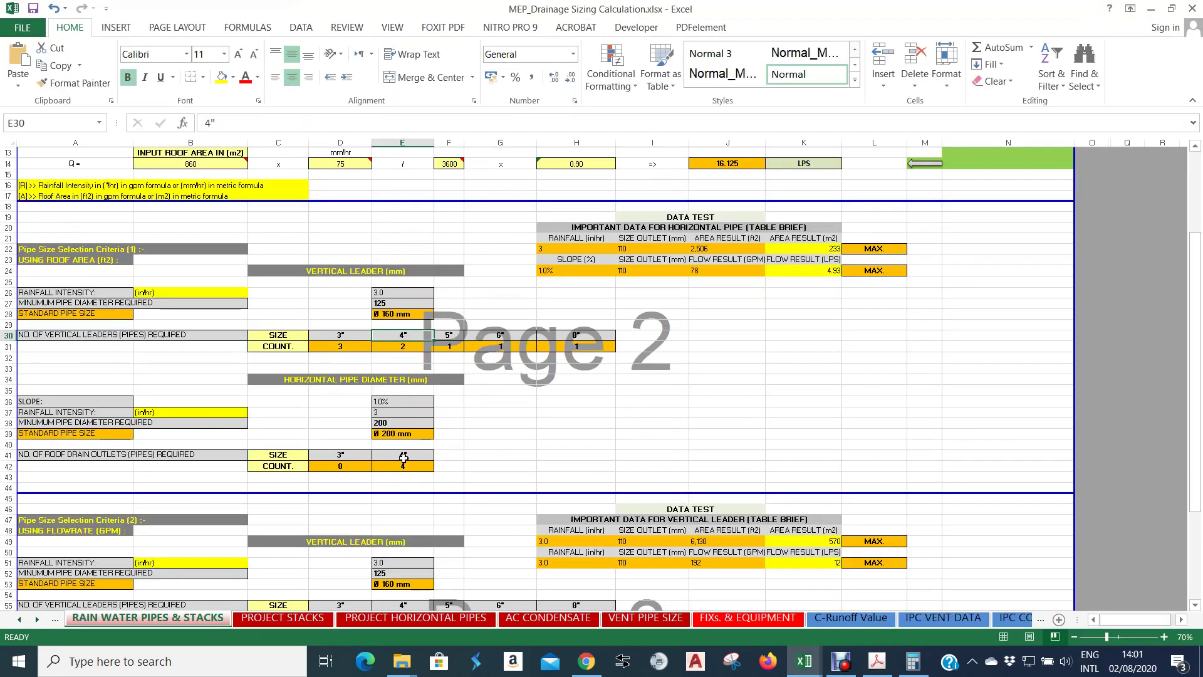
left_click(404, 434)
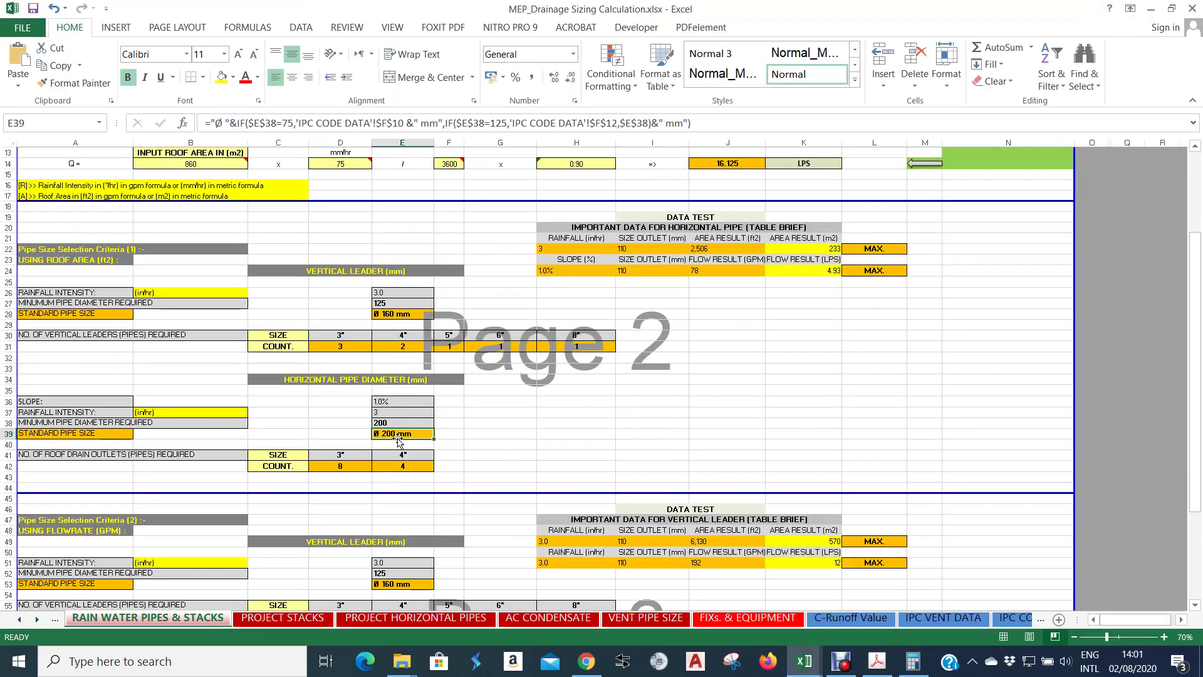
scroll(402, 434, "down", 1)
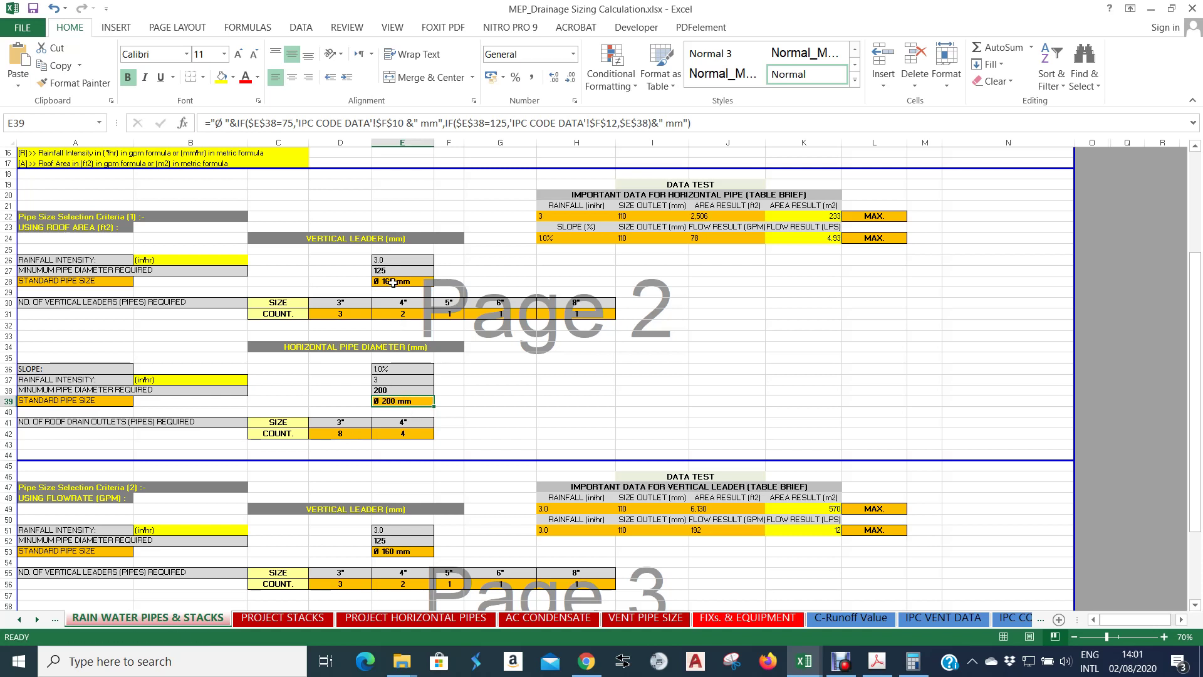
Compare the standard pipe size of the vertical leader with that of the horizontal pipe.
left_click(393, 283)
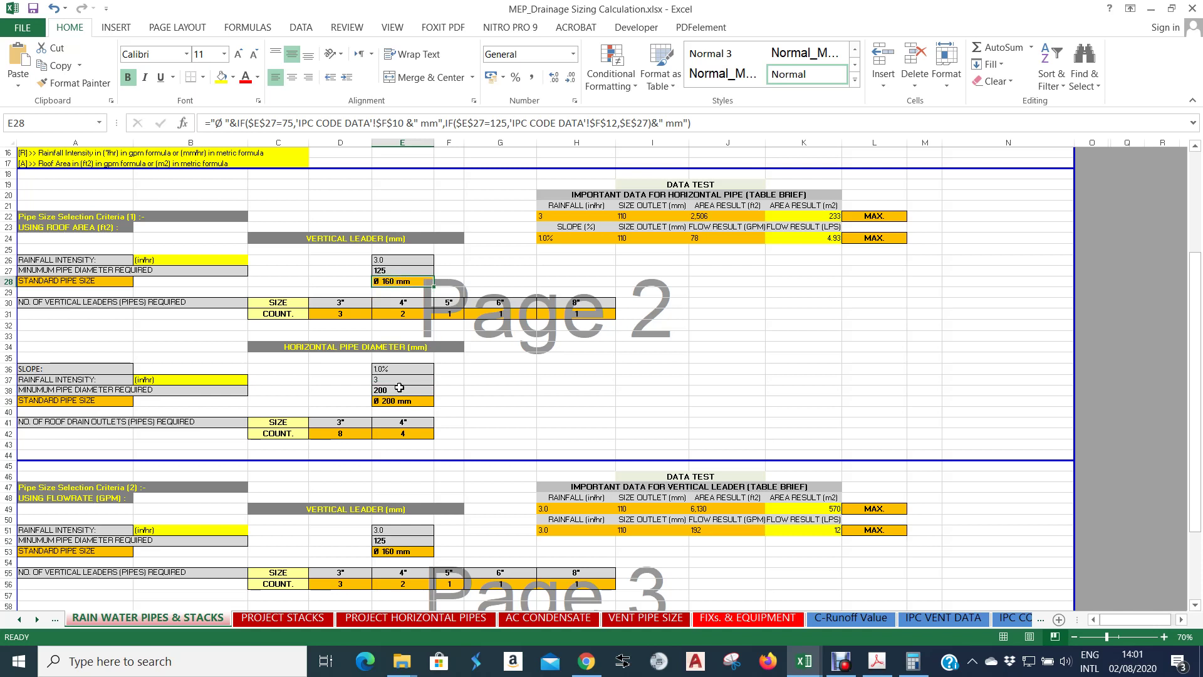
left_click(388, 403)
left_click(399, 282)
left_click(406, 400)
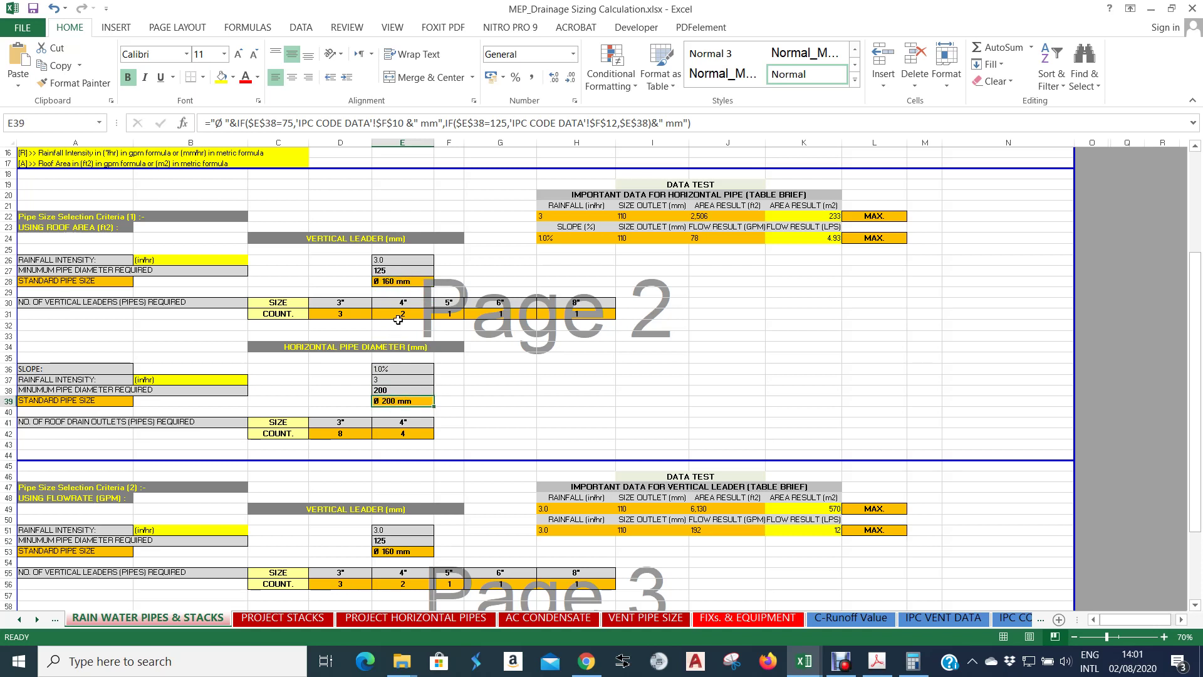
left_click(398, 281)
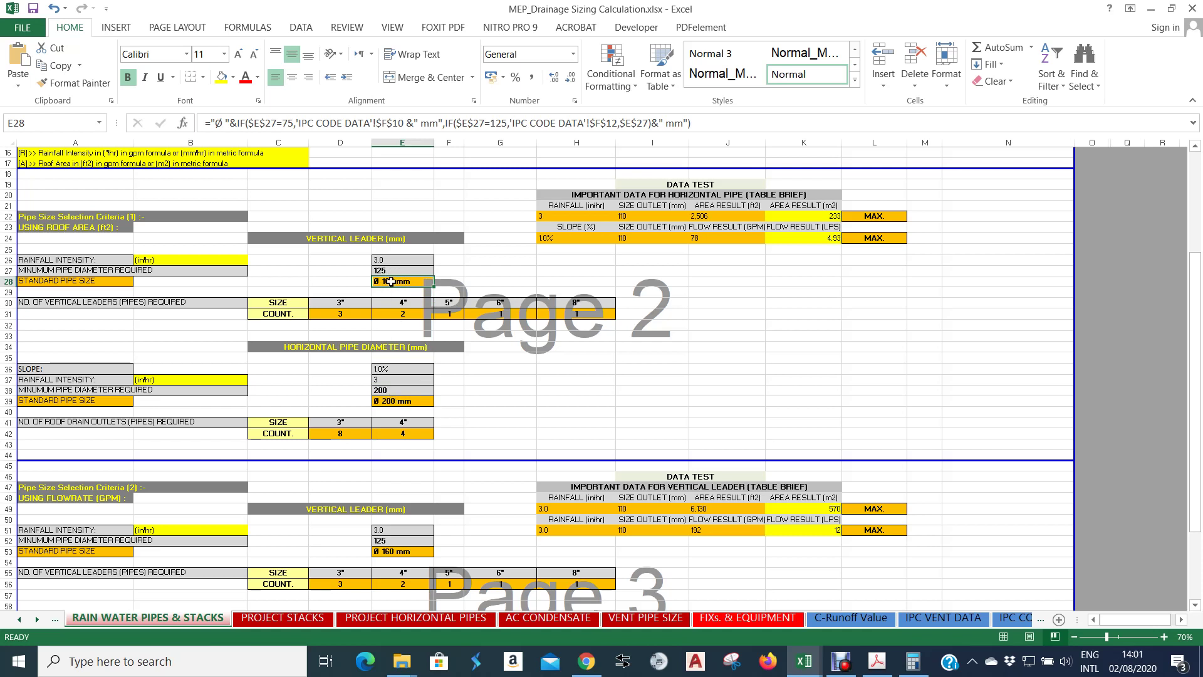
Inspect the 3" roof drain outlet count formula for the horizontal pipe and relate it to the roof area input.
left_click(406, 401)
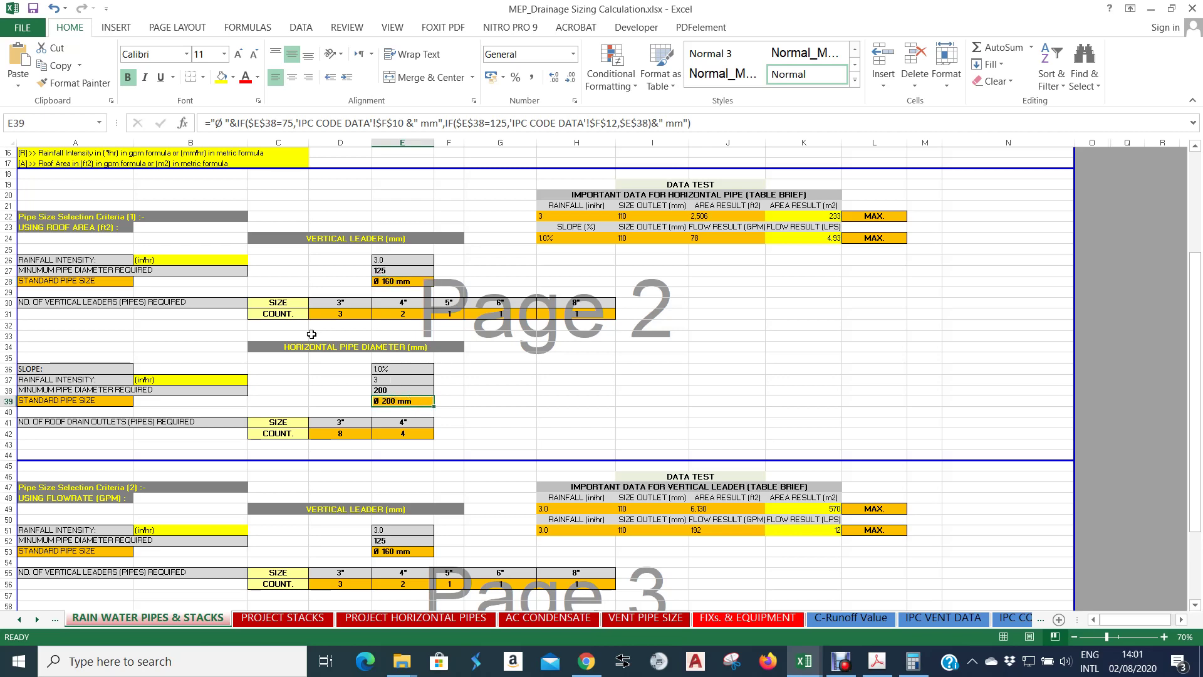
scroll(311, 334, "down", 1)
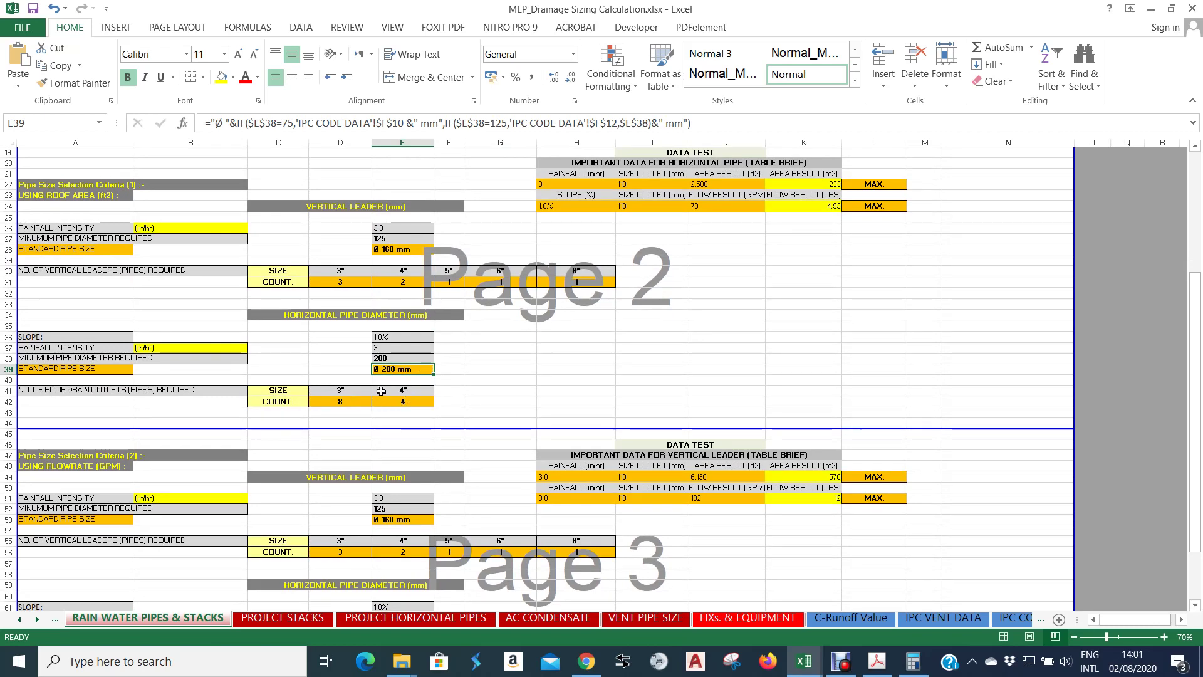
left_click(346, 389)
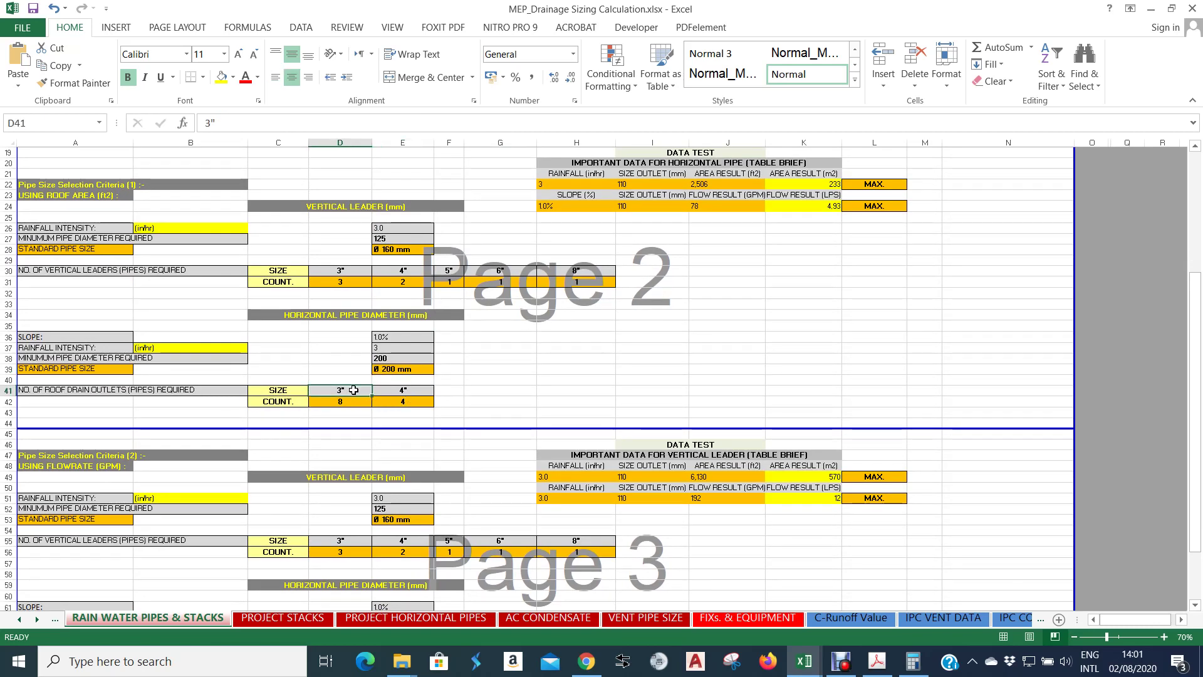
left_click(346, 402)
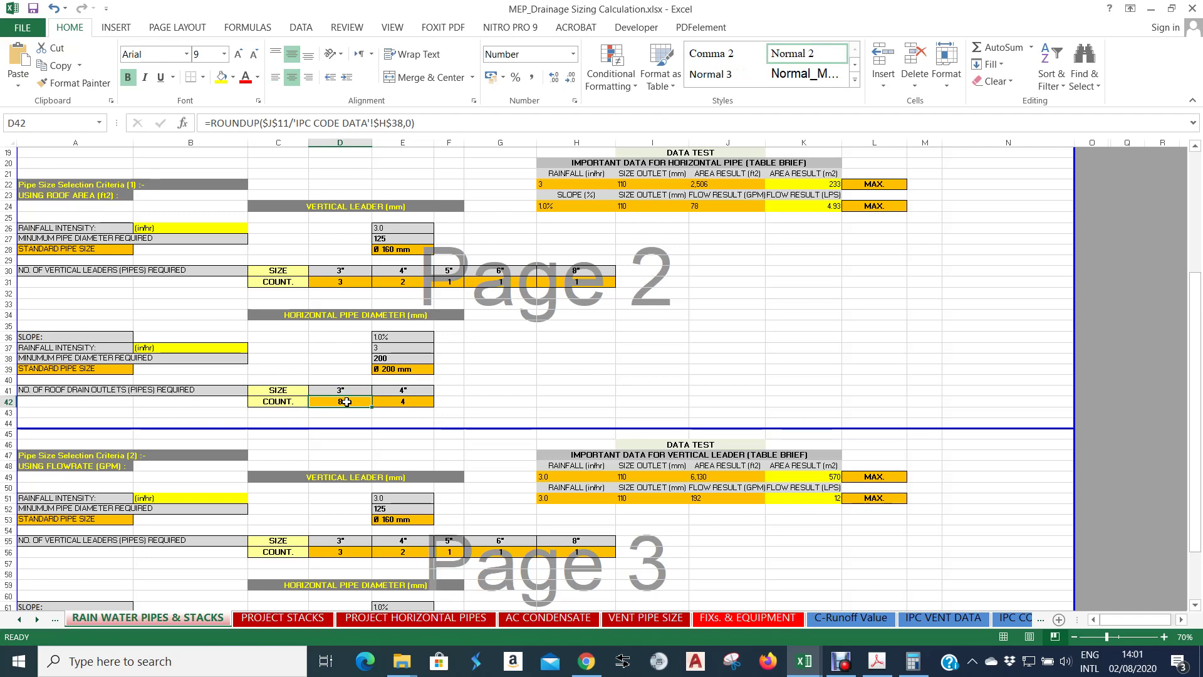
scroll(344, 403, "up", 4)
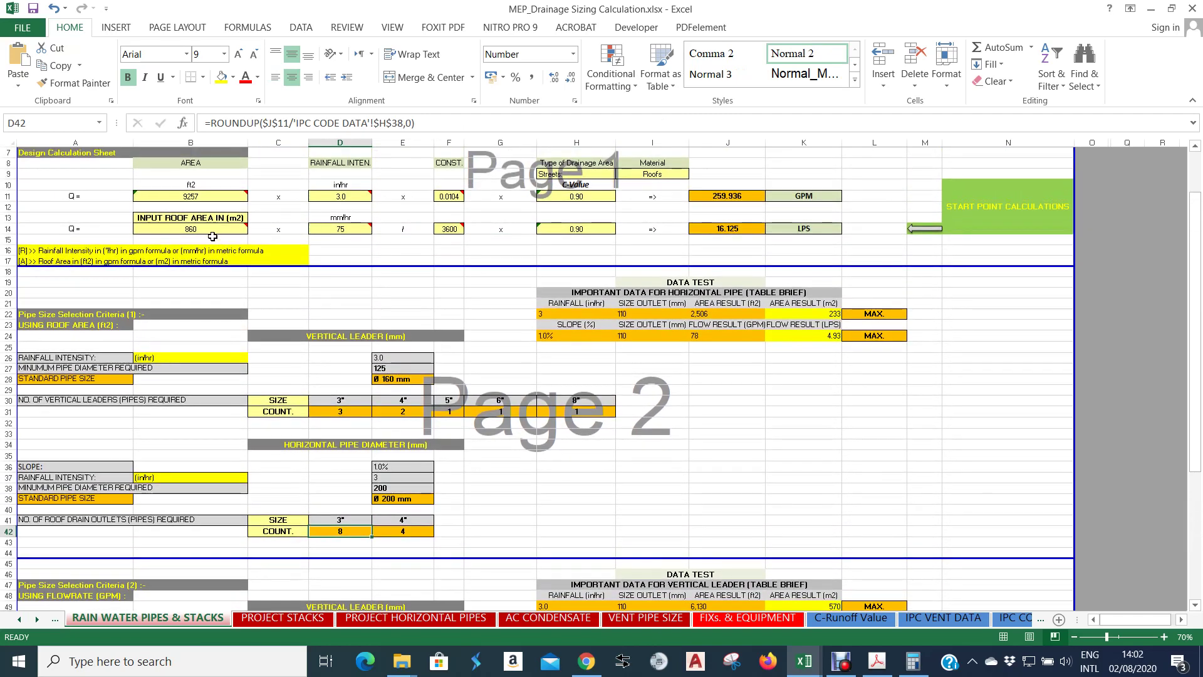
scroll(216, 241, "down", 2)
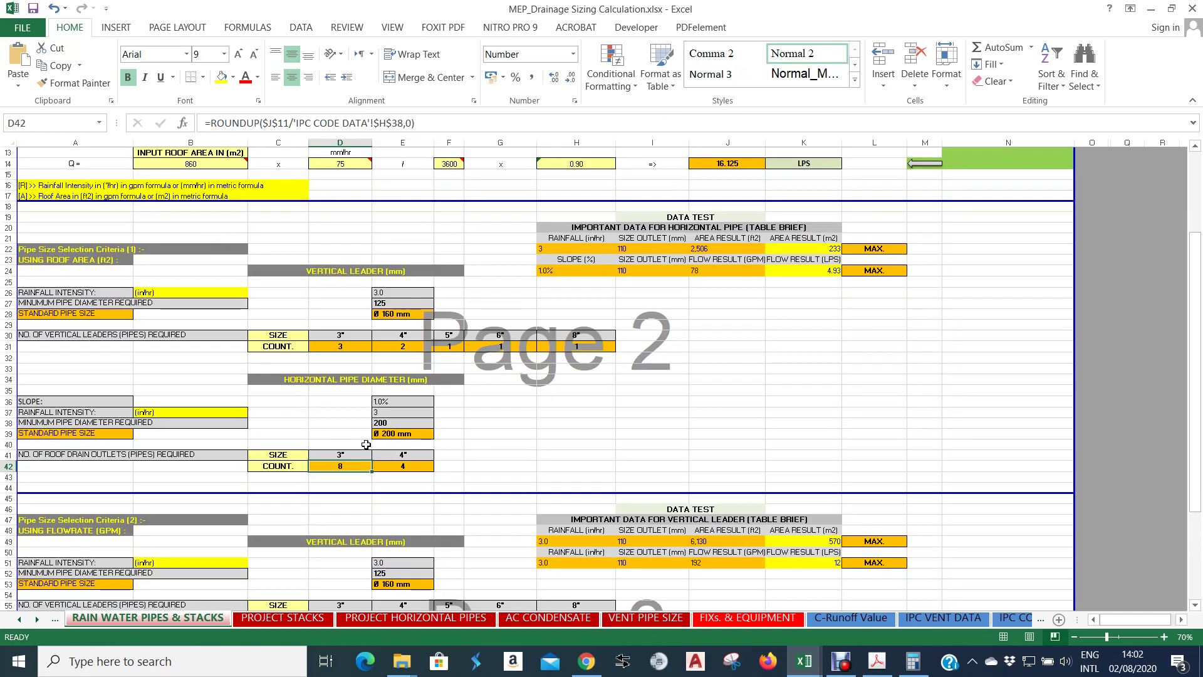
Inspect the 4" roof drain outlet count formula and check it against the roof area input in m2.
left_click(417, 456)
left_click(418, 466)
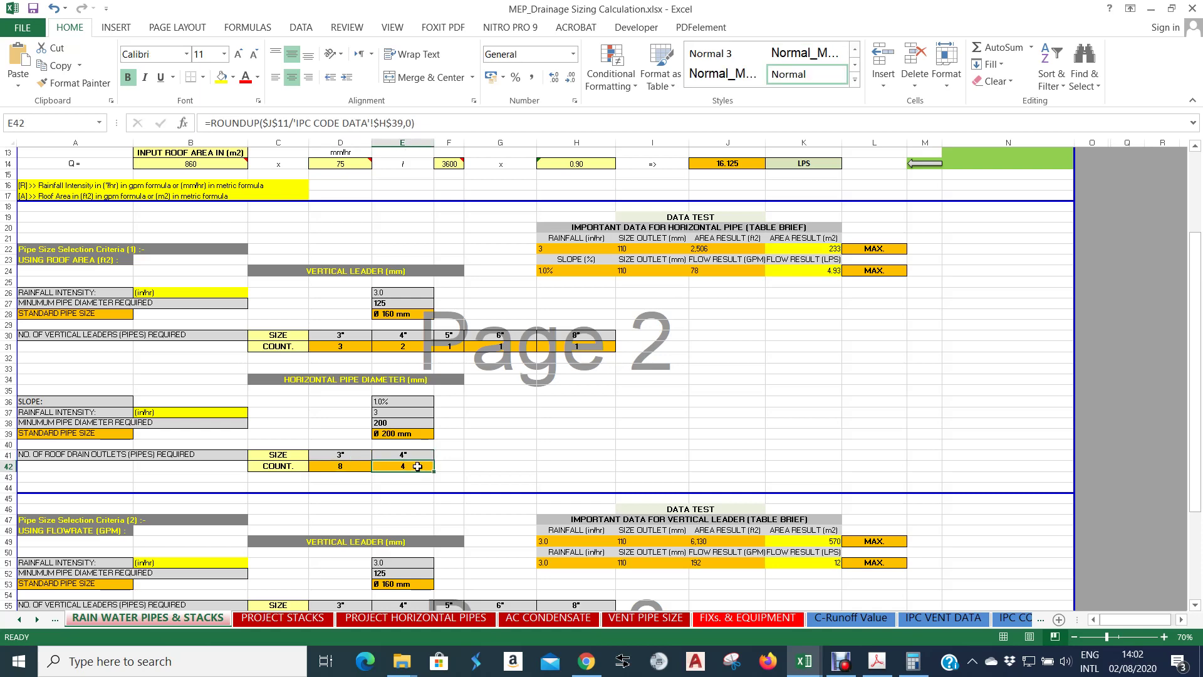
scroll(423, 473, "up", 1)
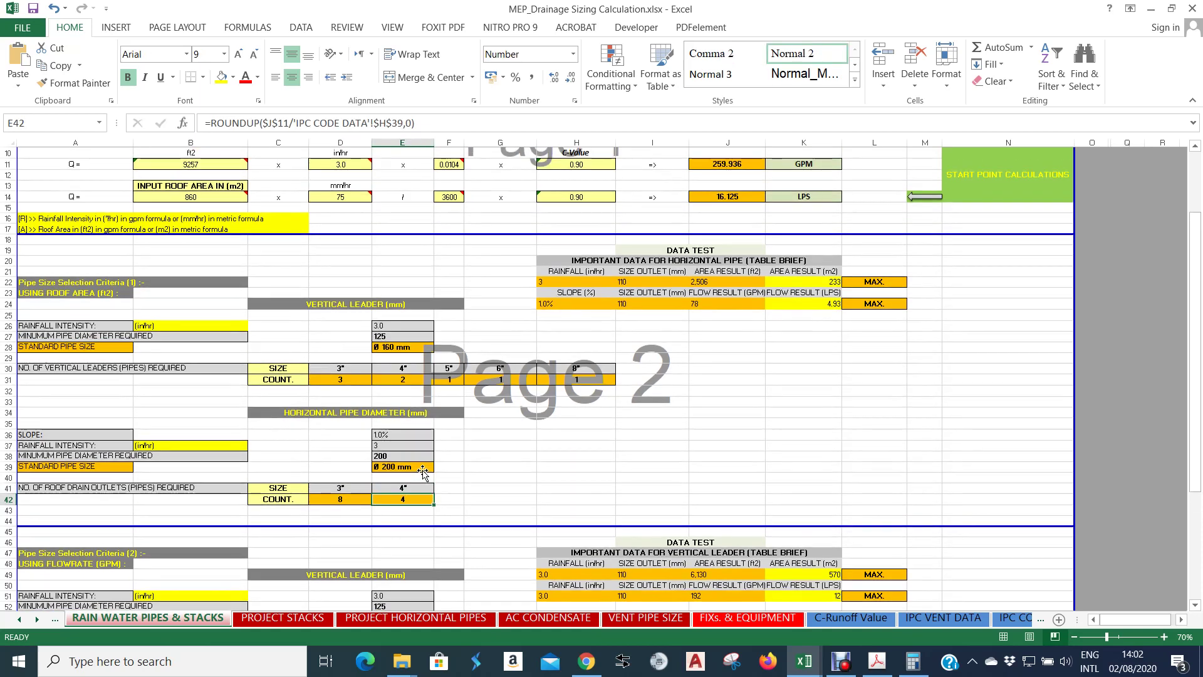
scroll(418, 475, "up", 2)
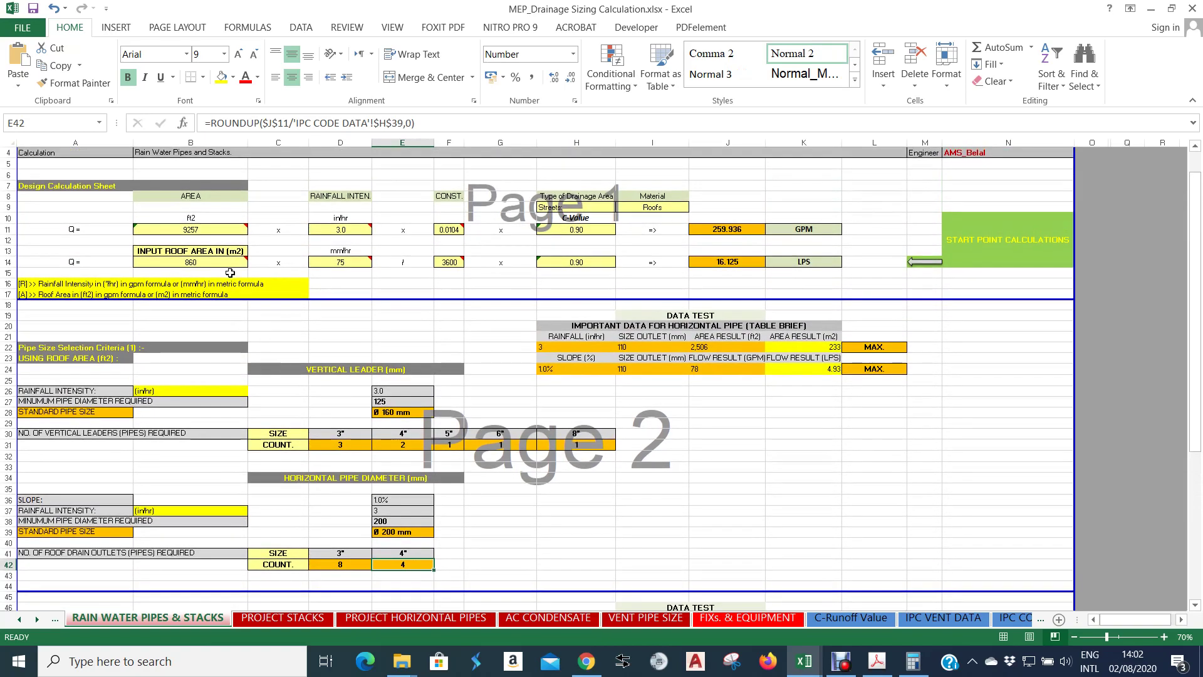
mouse_move(212, 263)
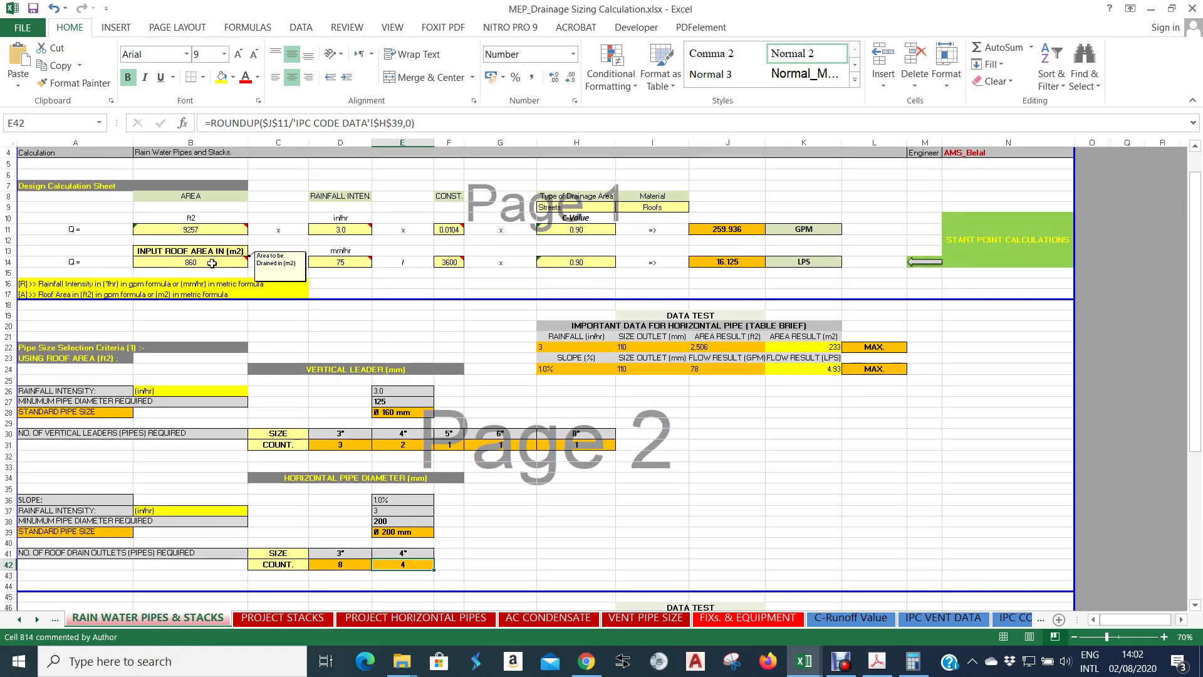
scroll(231, 290, "down", 4)
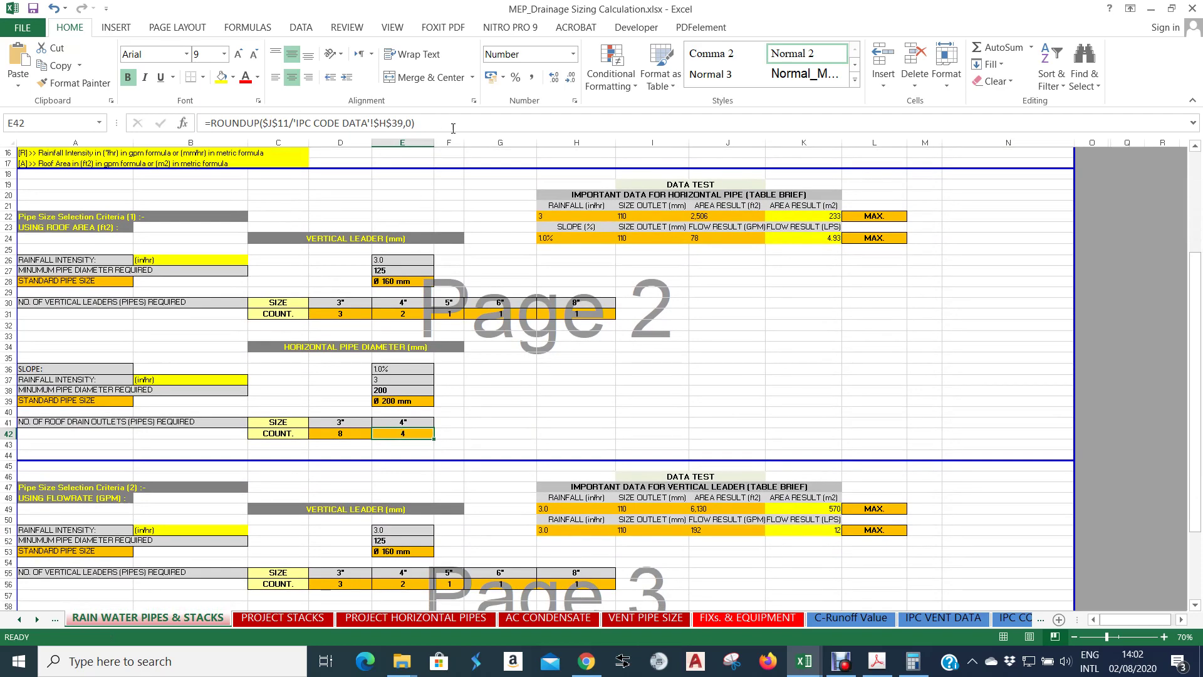
Look over the tables on the IPC CODE DATA sheet, then return to the RAIN WATER PIPES & STACKS sheet.
left_click(1008, 619)
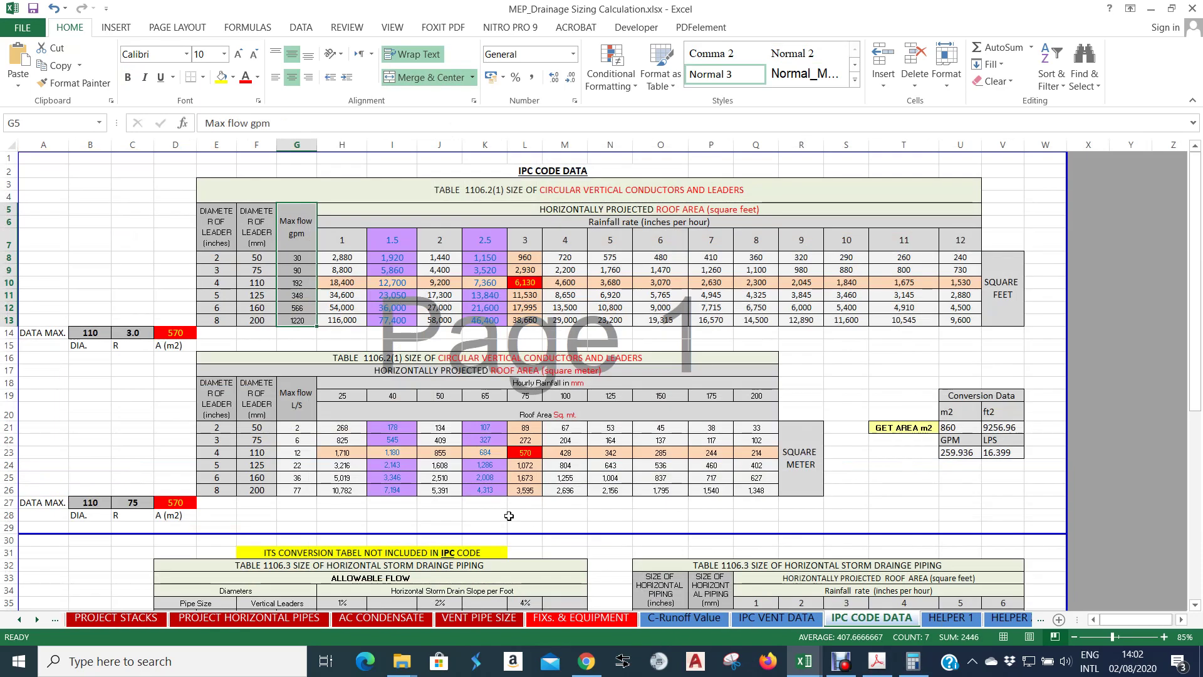
scroll(430, 458, "down", 4)
scroll(606, 520, "up", 3)
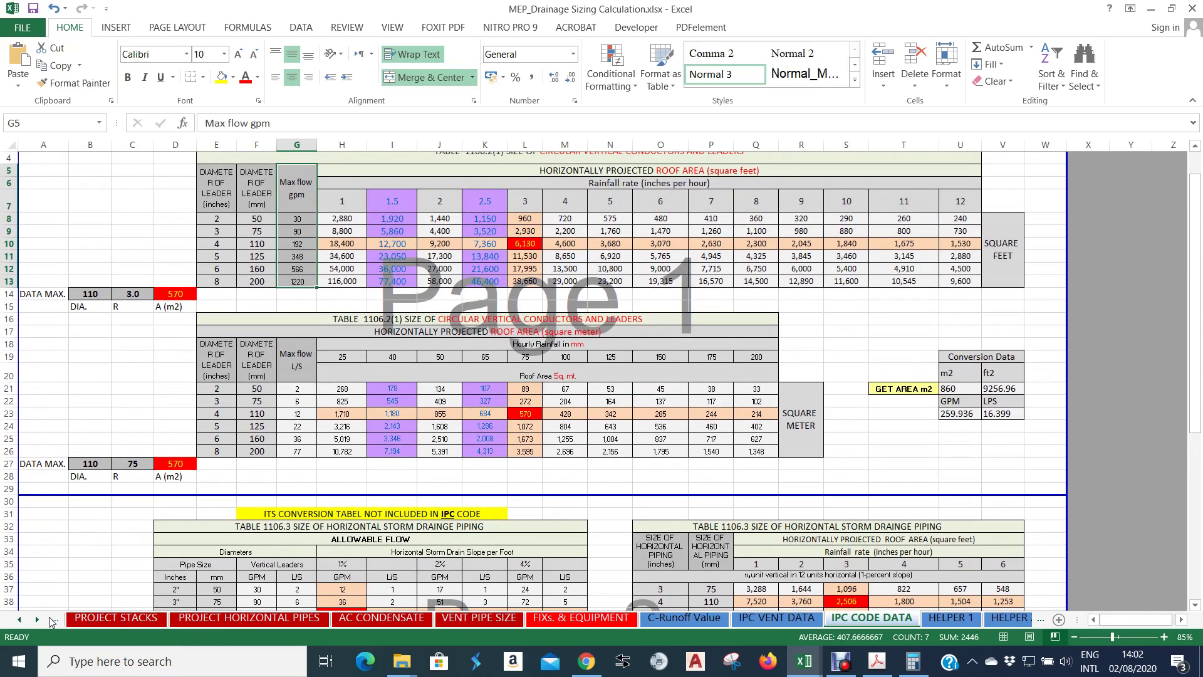
left_click(55, 619)
left_click(138, 620)
scroll(362, 379, "up", 2)
scroll(382, 336, "down", 2)
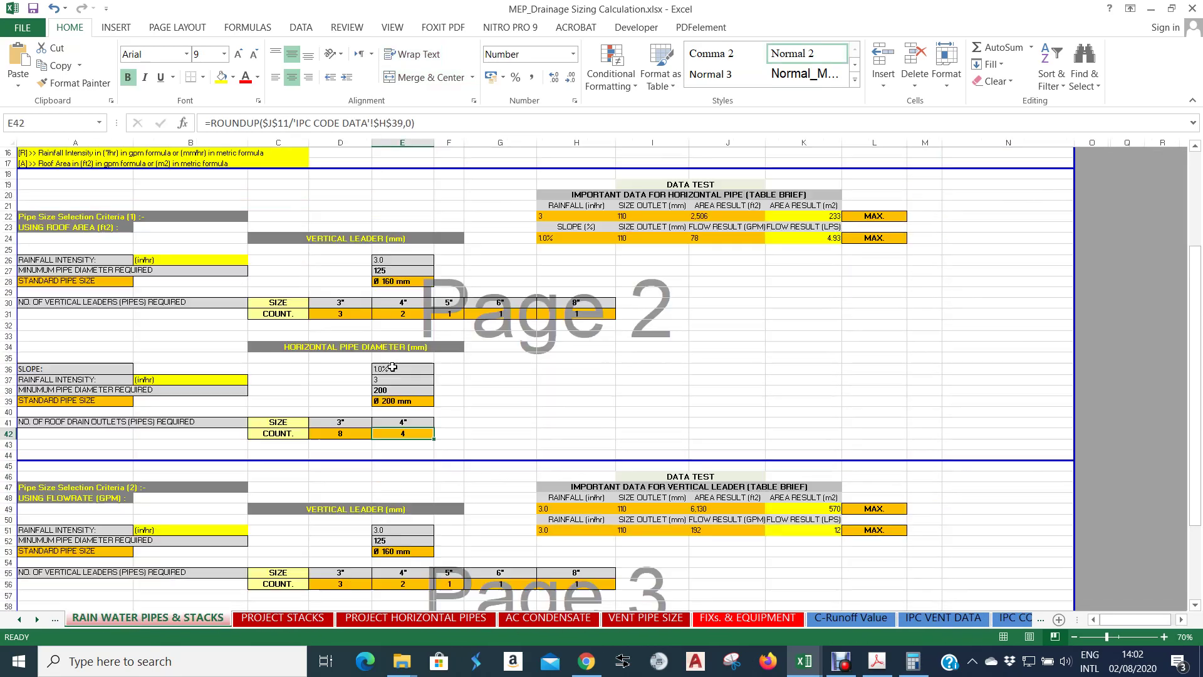
Trace the flow cell referenced by the 4" outlet count formula, leaving the formula as it is.
scroll(382, 262, "up", 5)
key("F2")
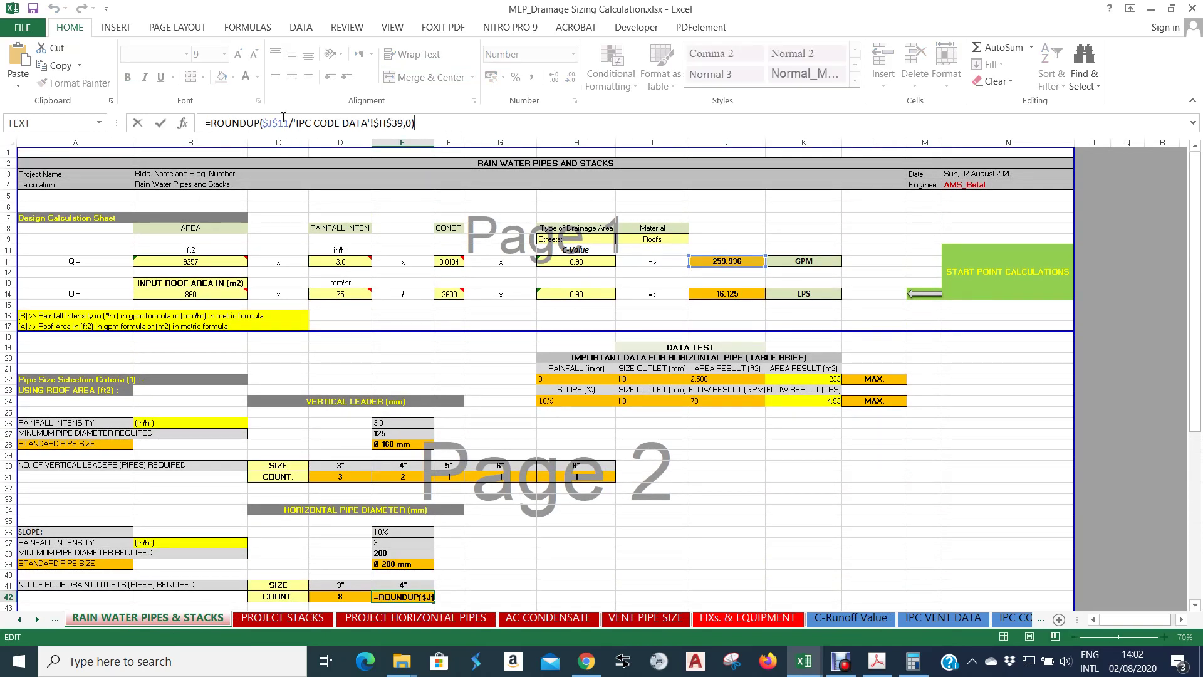
key("Escape")
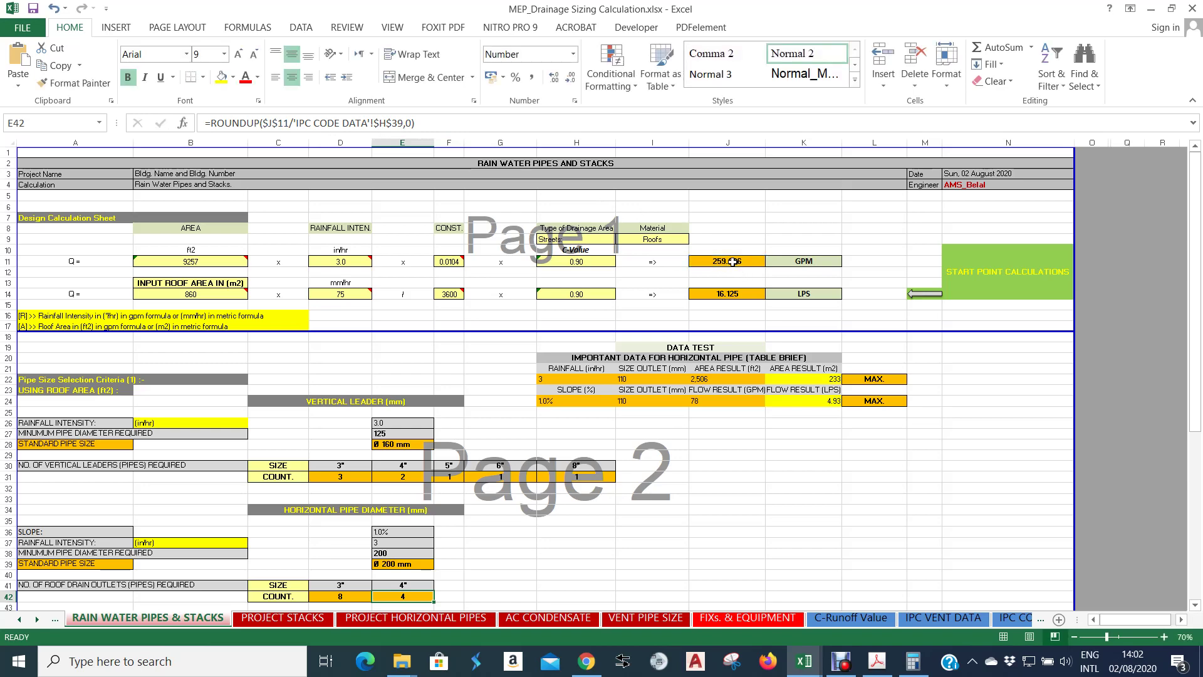
Locate cell H39 on the IPC CODE DATA sheet, the 4" pipe's GPM flow at 1% slope in Table 1106.3.
left_click(1013, 618)
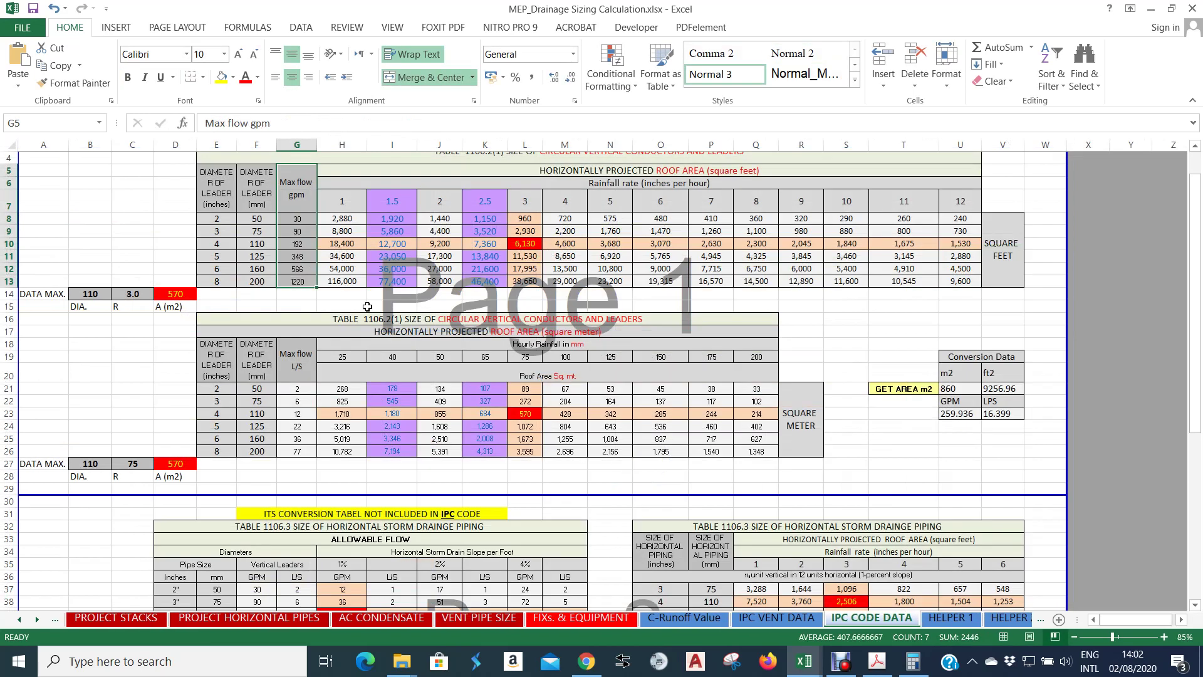
left_click(356, 143)
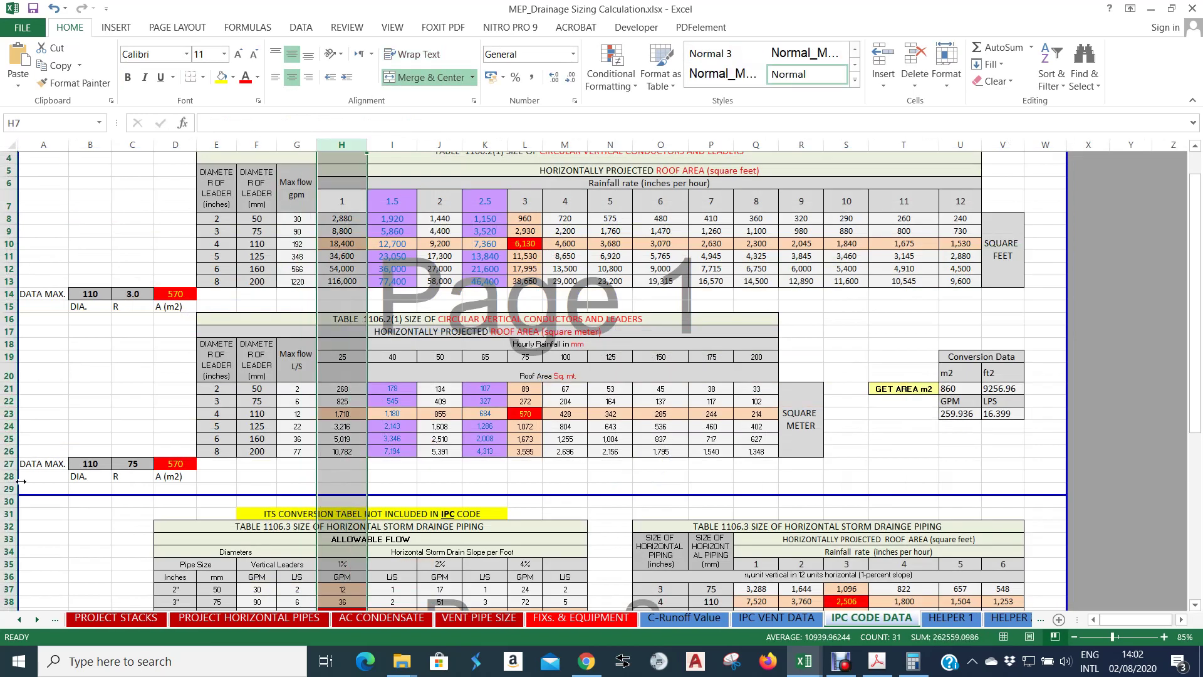
scroll(9, 579, "down", 1)
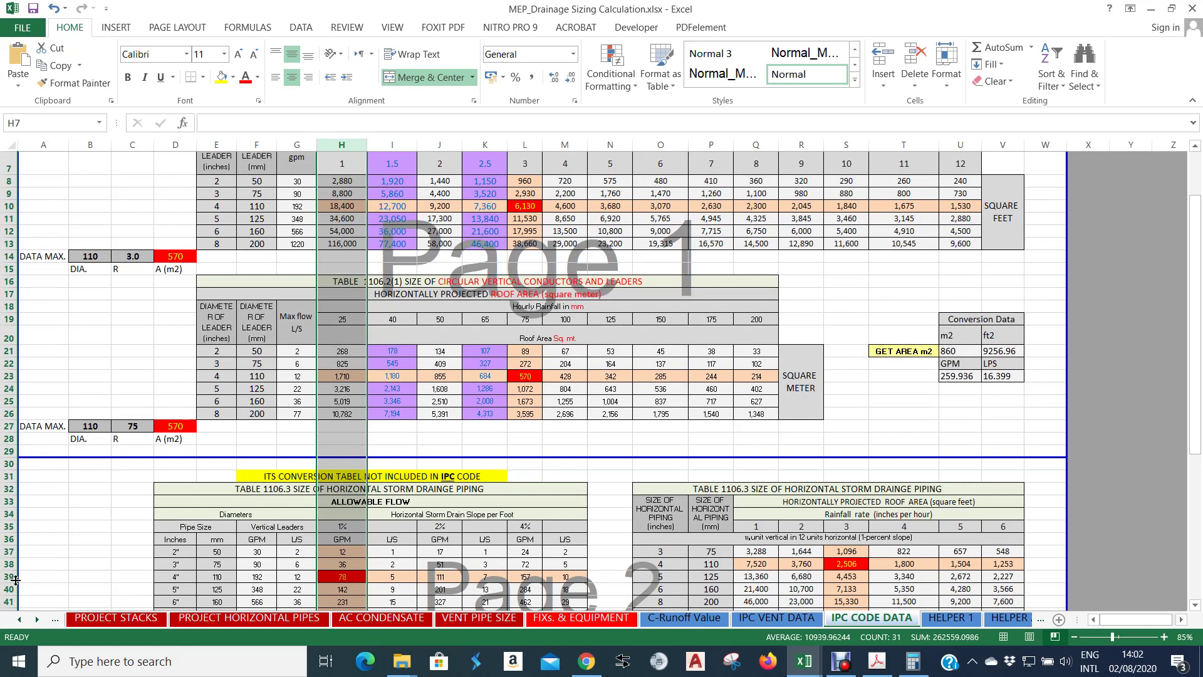
left_click(354, 576)
scroll(369, 421, "down", 4)
scroll(369, 422, "down", 1)
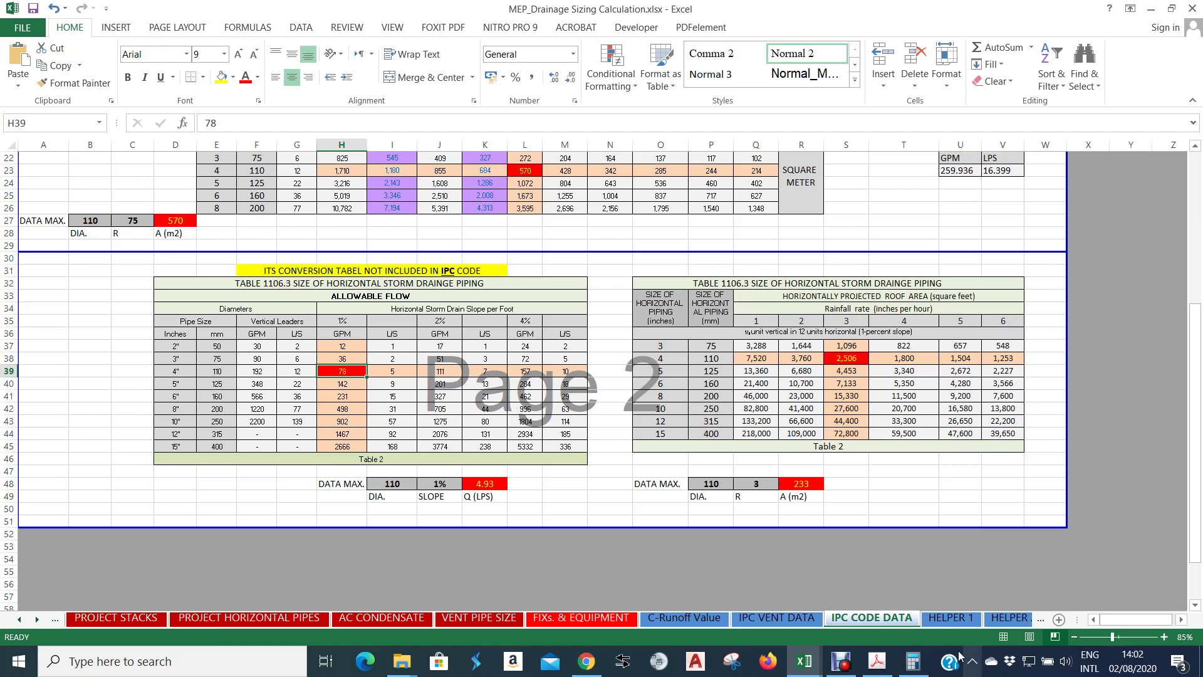
Switch to Calculator, divide the 260 GPM flow by 78 to check the 4" outlet count, and return to the workbook.
left_click(912, 661)
key("Escape")
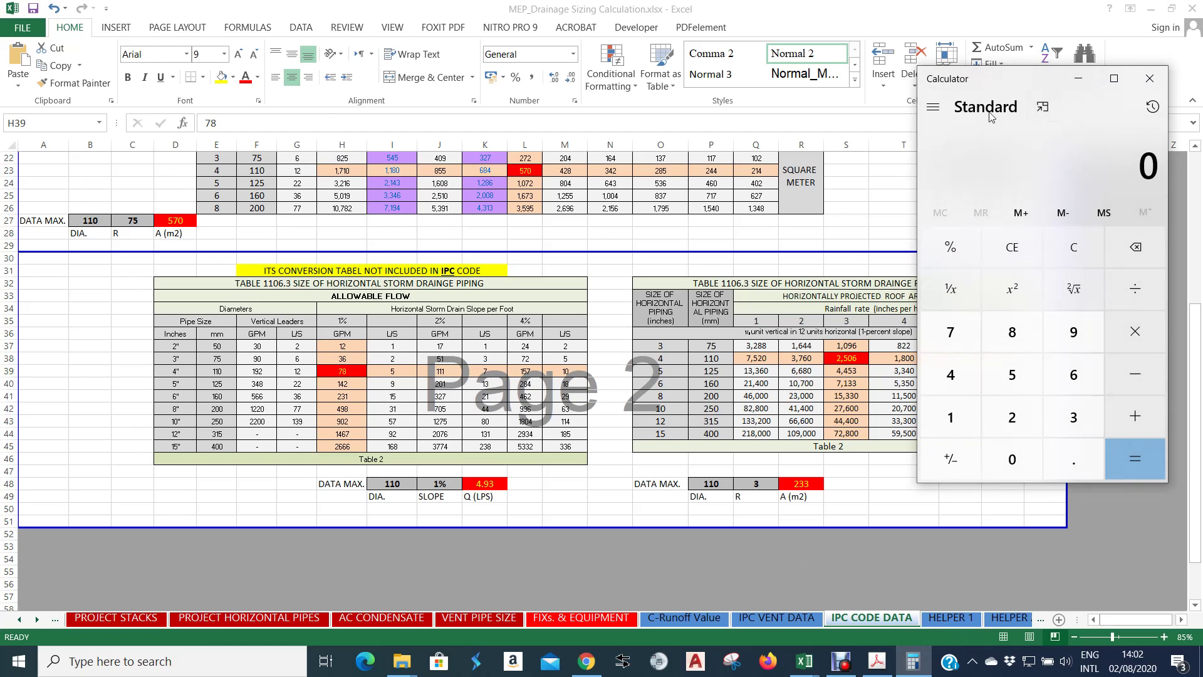
type("260/7")
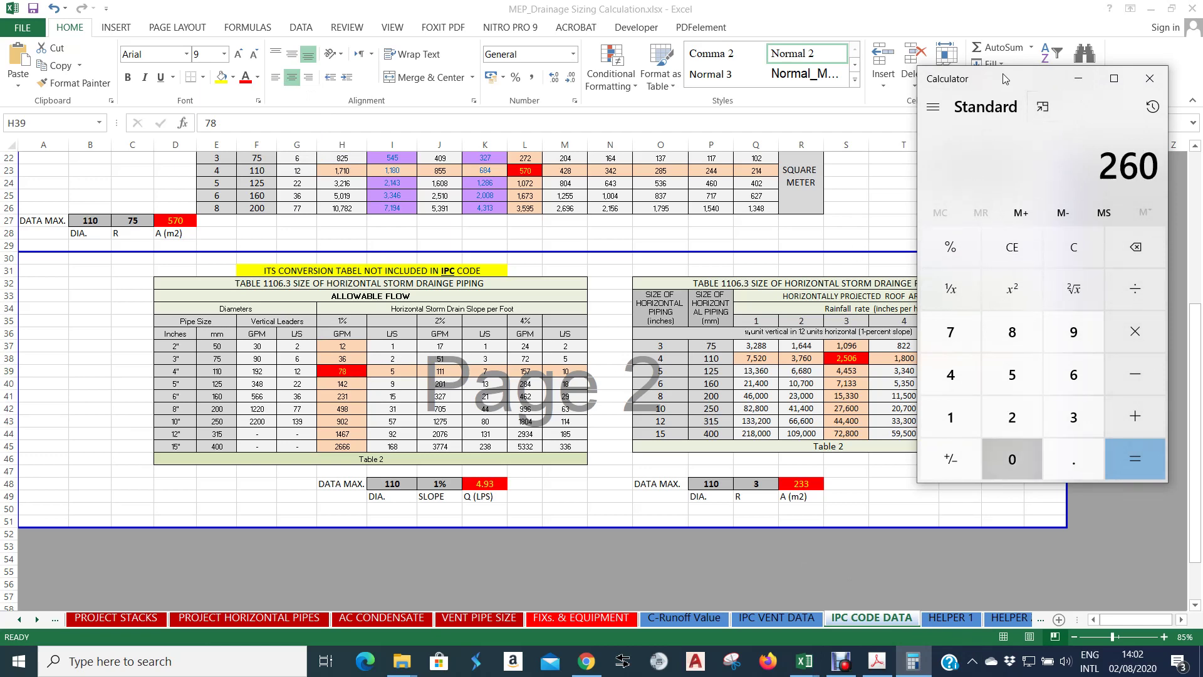
type("8")
key("Return")
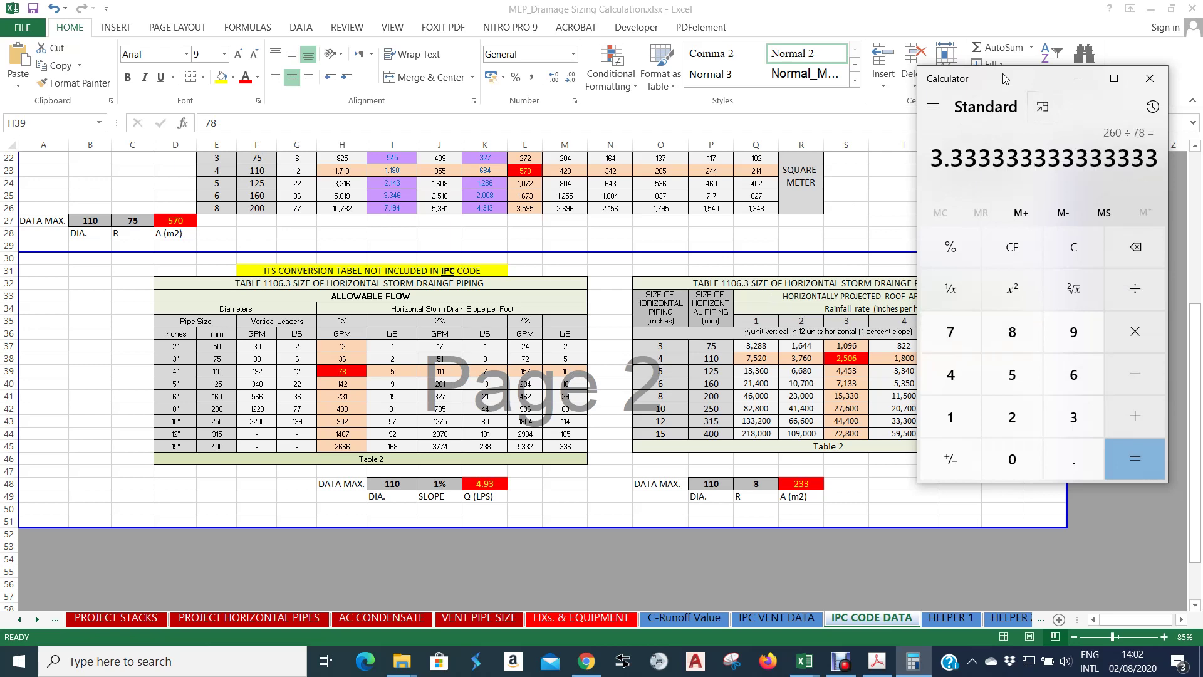
left_click(1078, 79)
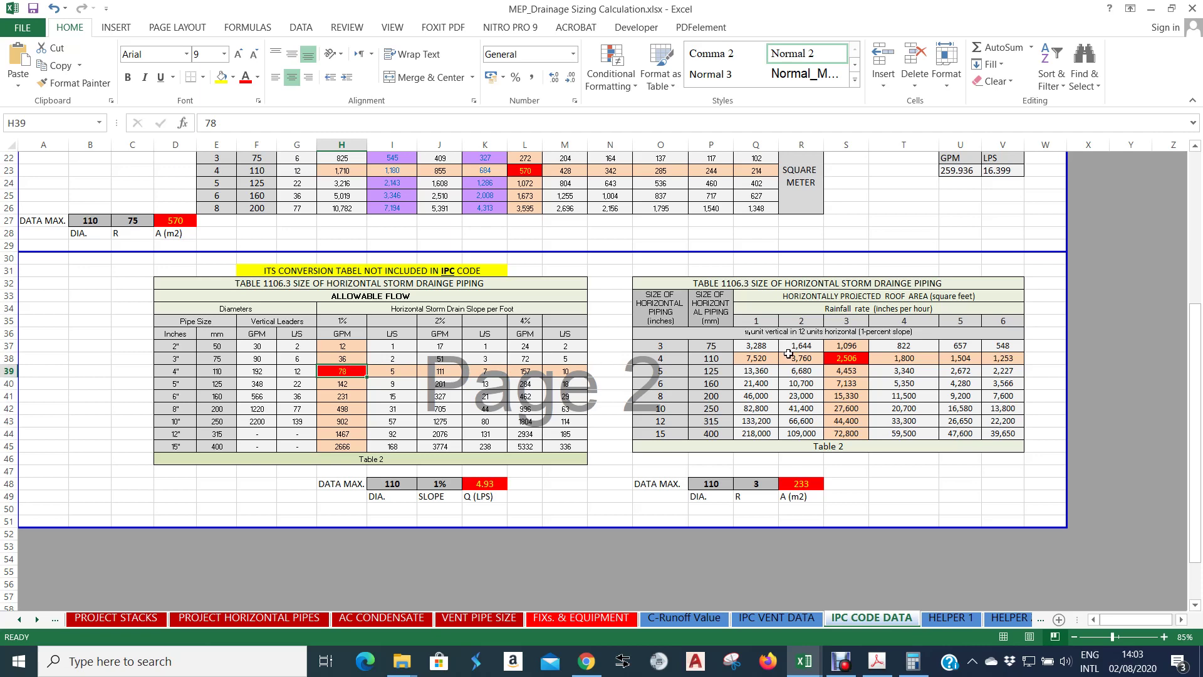
Look up the allowable roof area in square feet for the 110 mm pipe at 3 in/hr rainfall in Table 1106.3.
left_click(848, 358)
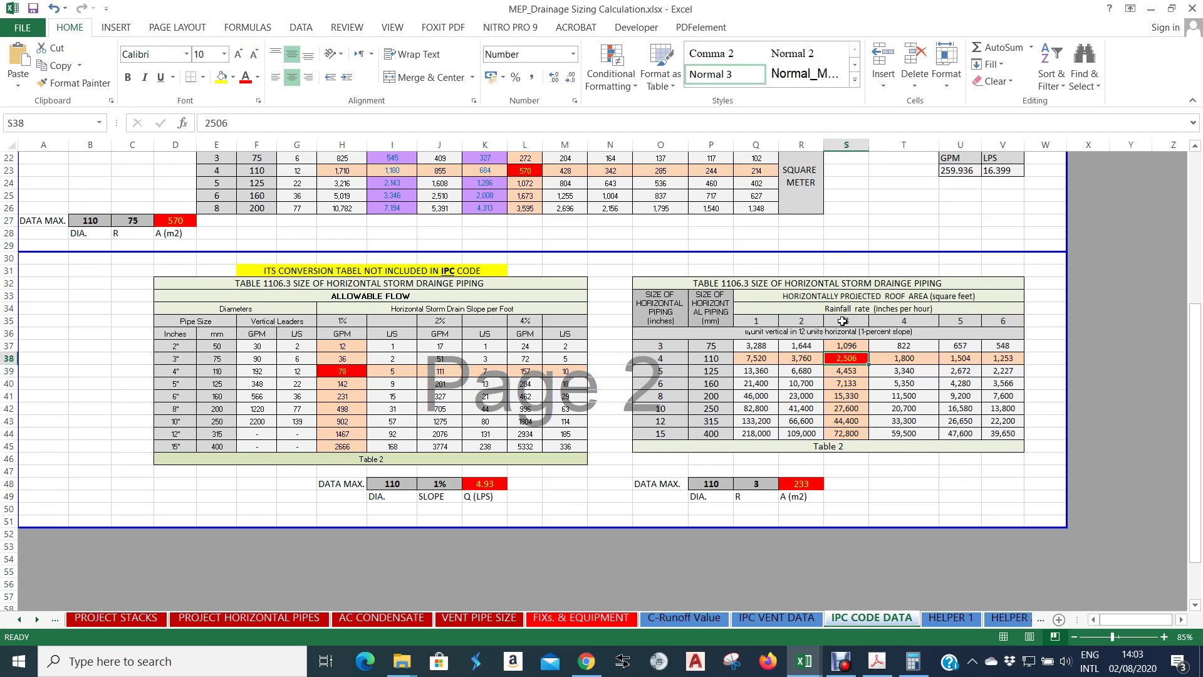
left_click(715, 358)
left_click(855, 358)
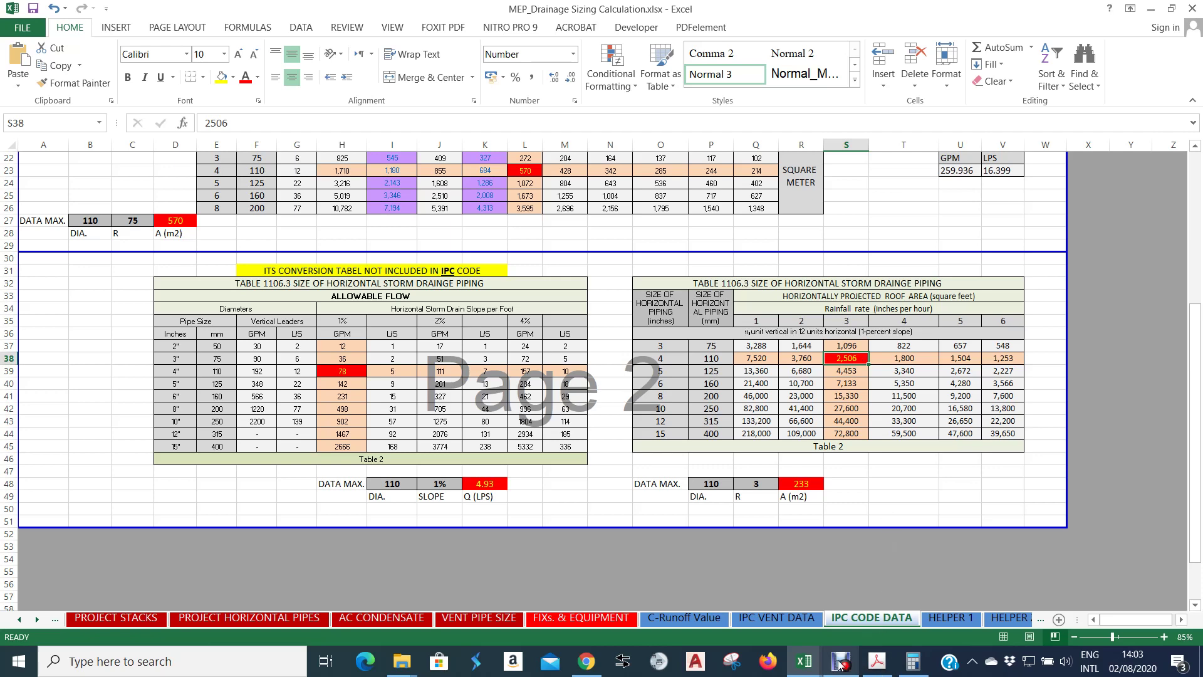
Check the outlet count by roof area in Calculator by dividing 9260 by 2506, then return to the workbook.
left_click(913, 661)
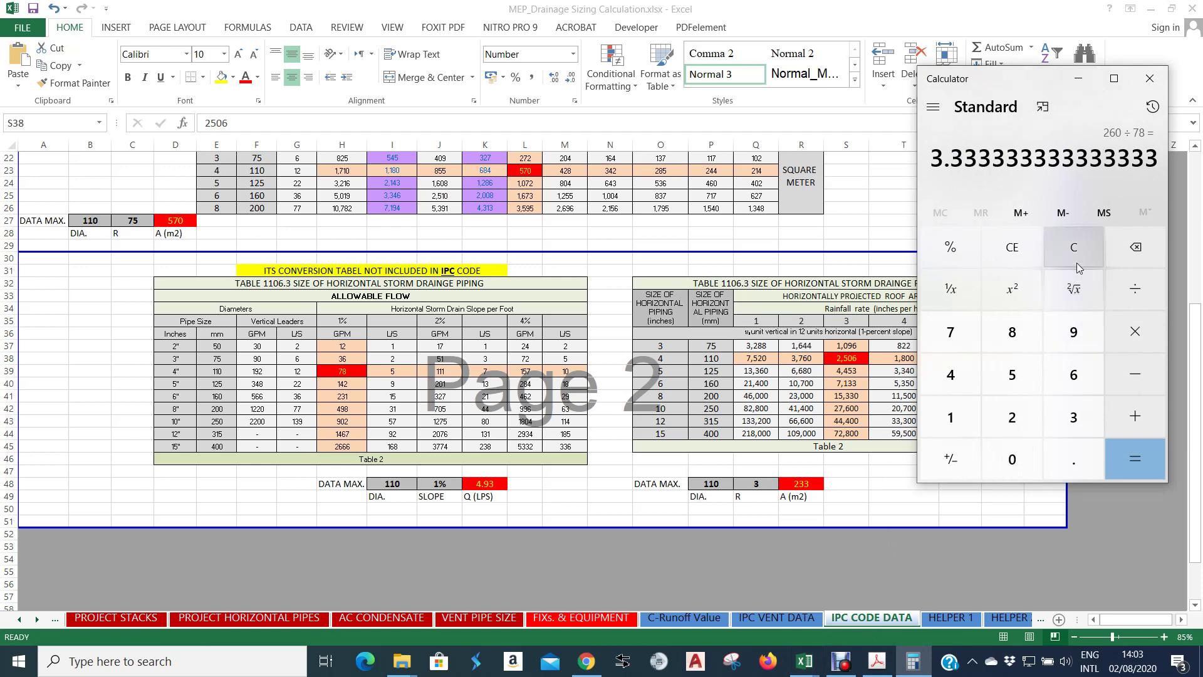
left_click(1073, 247)
type("9260")
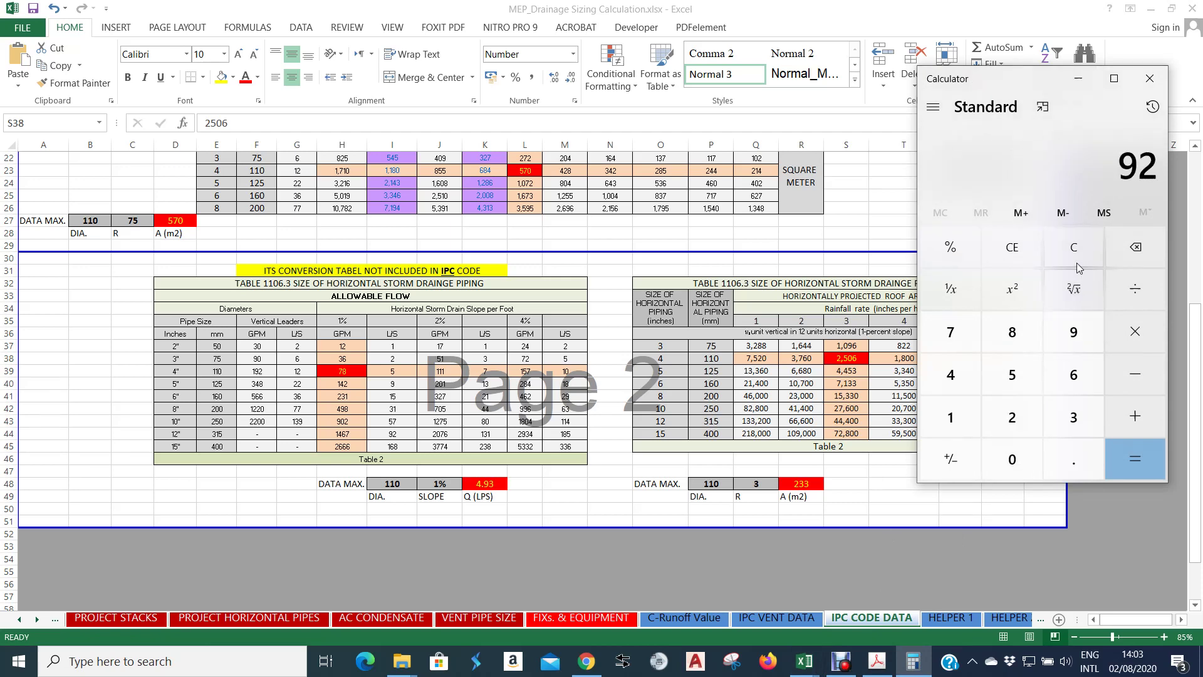
key("slash")
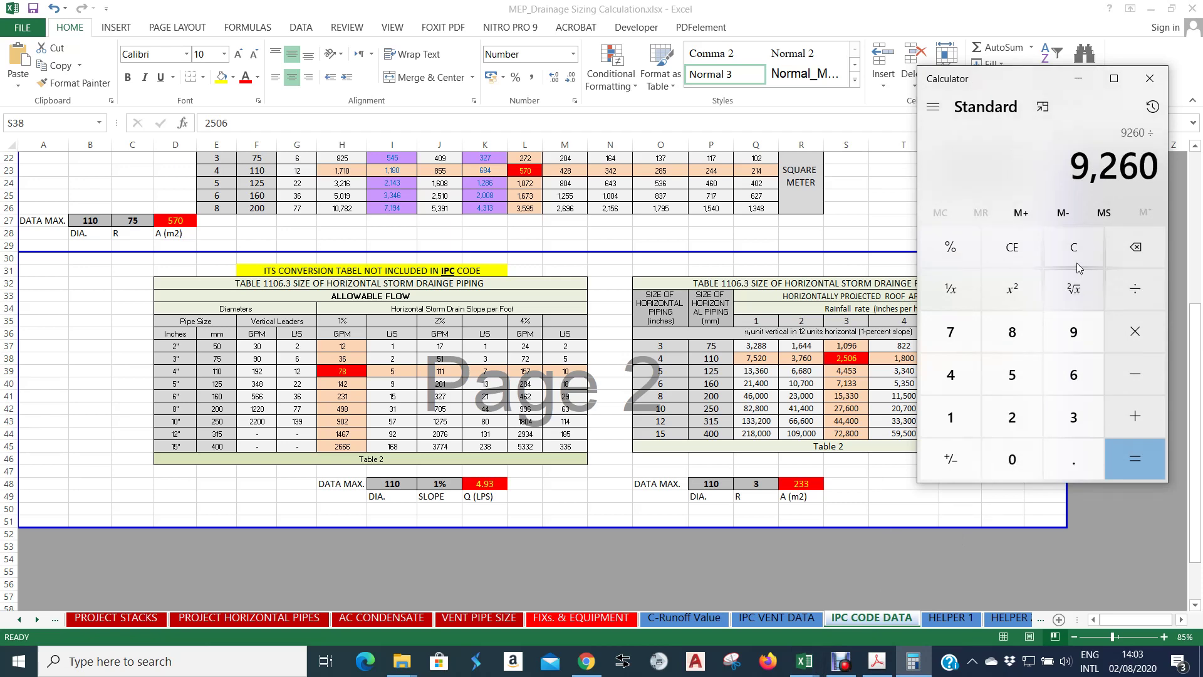
type("2506 =")
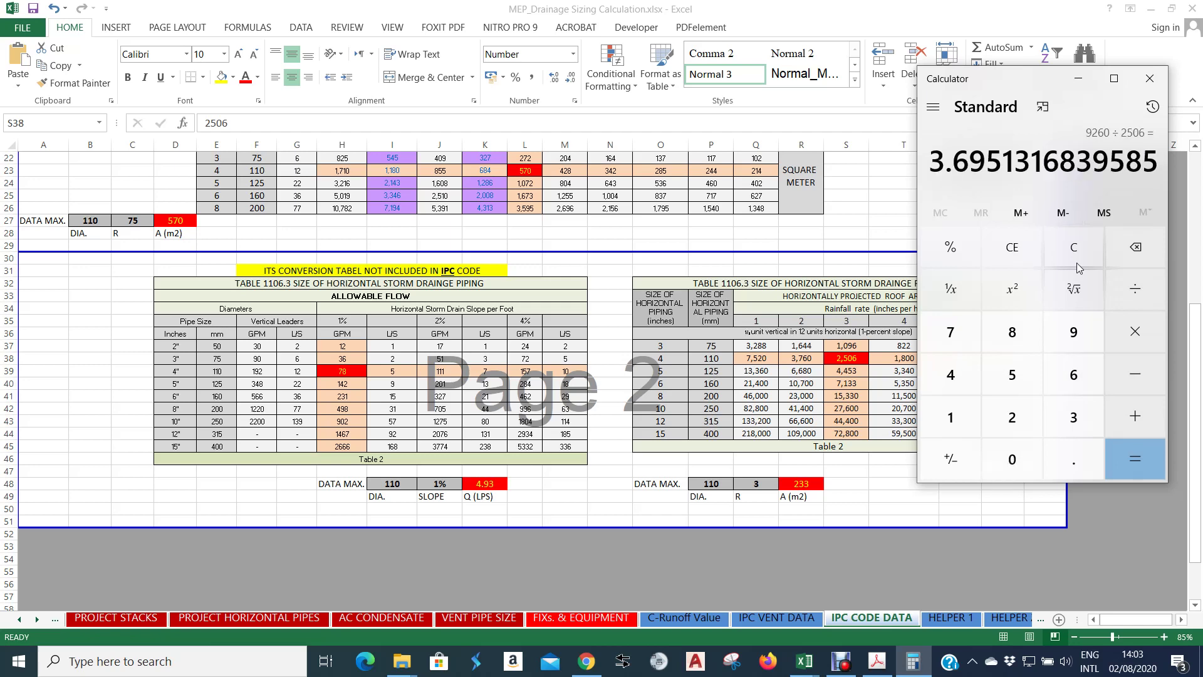
left_click(1077, 80)
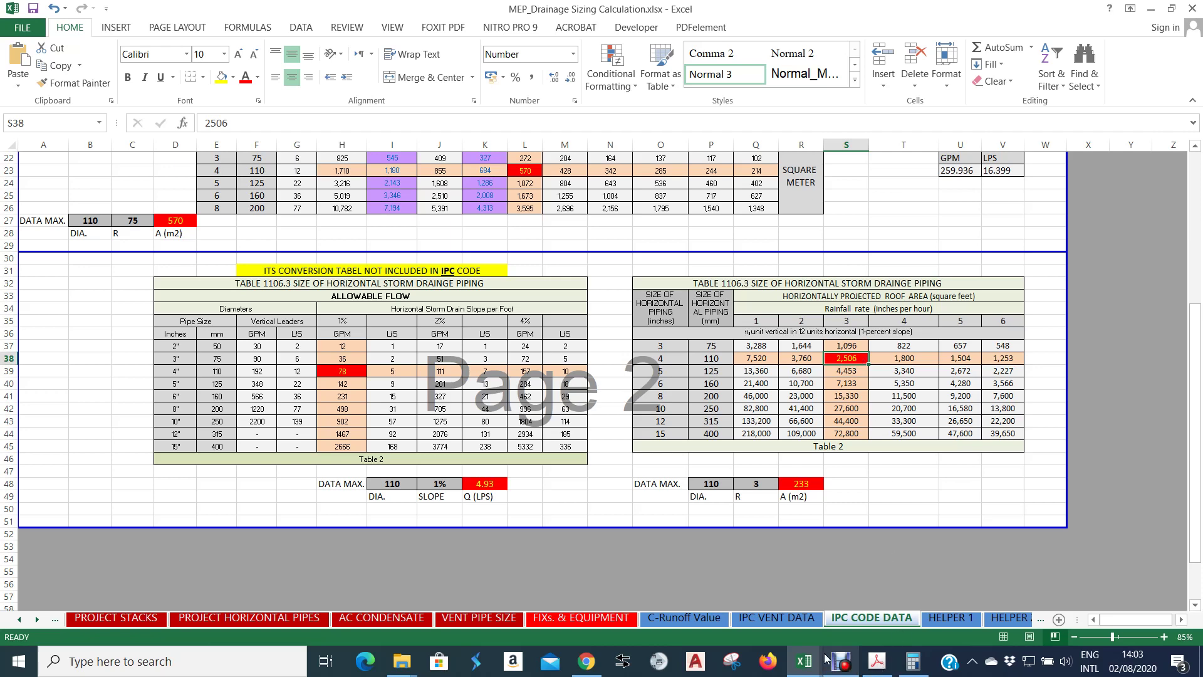
Return to the RAIN WATER PIPES & STACKS sheet and review the horizontal pipe diameter and roof drain outlet section.
mouse_move(806, 668)
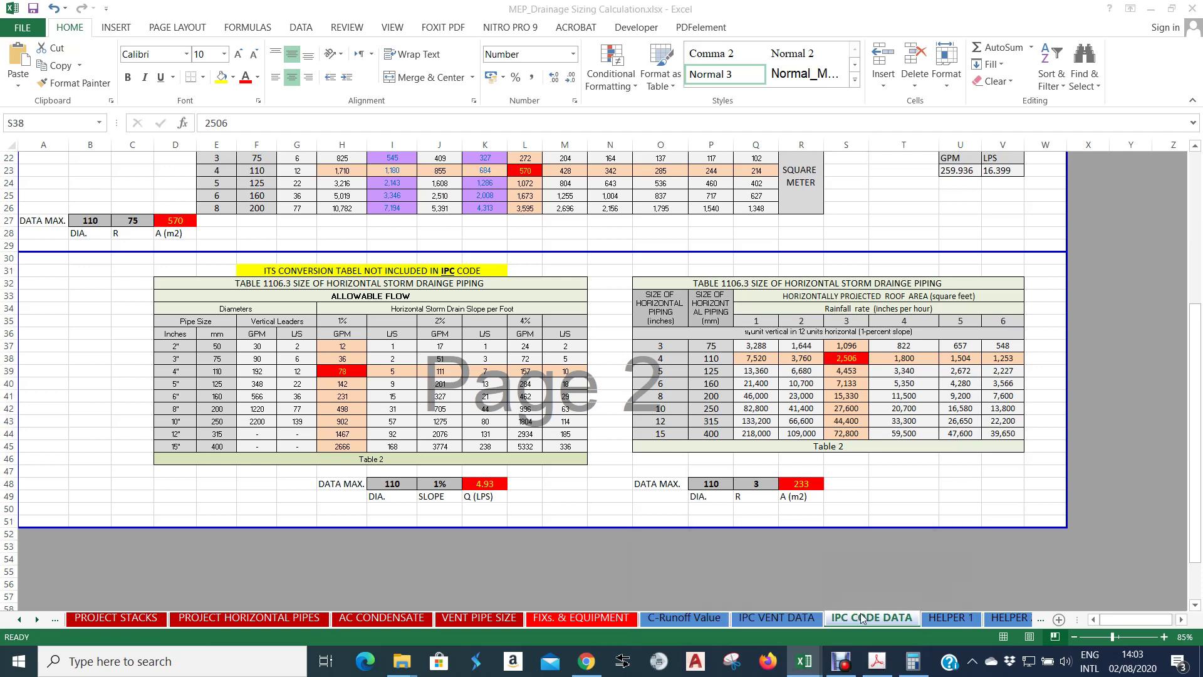
left_click(56, 620)
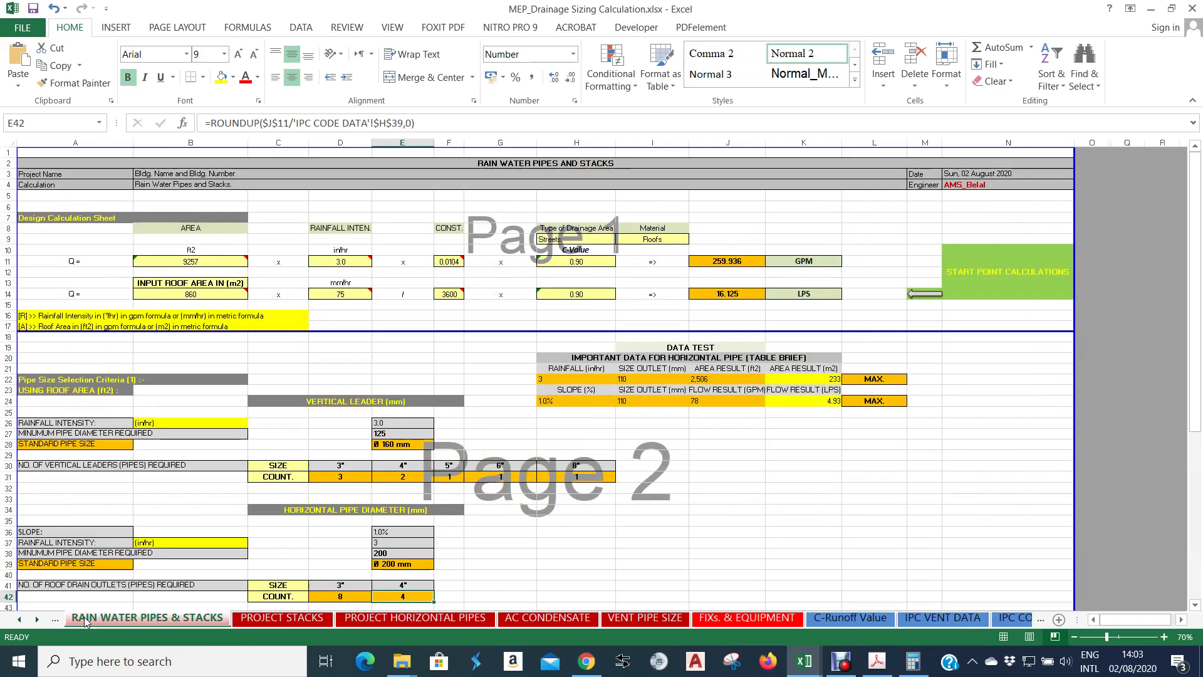
scroll(557, 404, "down", 5)
left_click(556, 403)
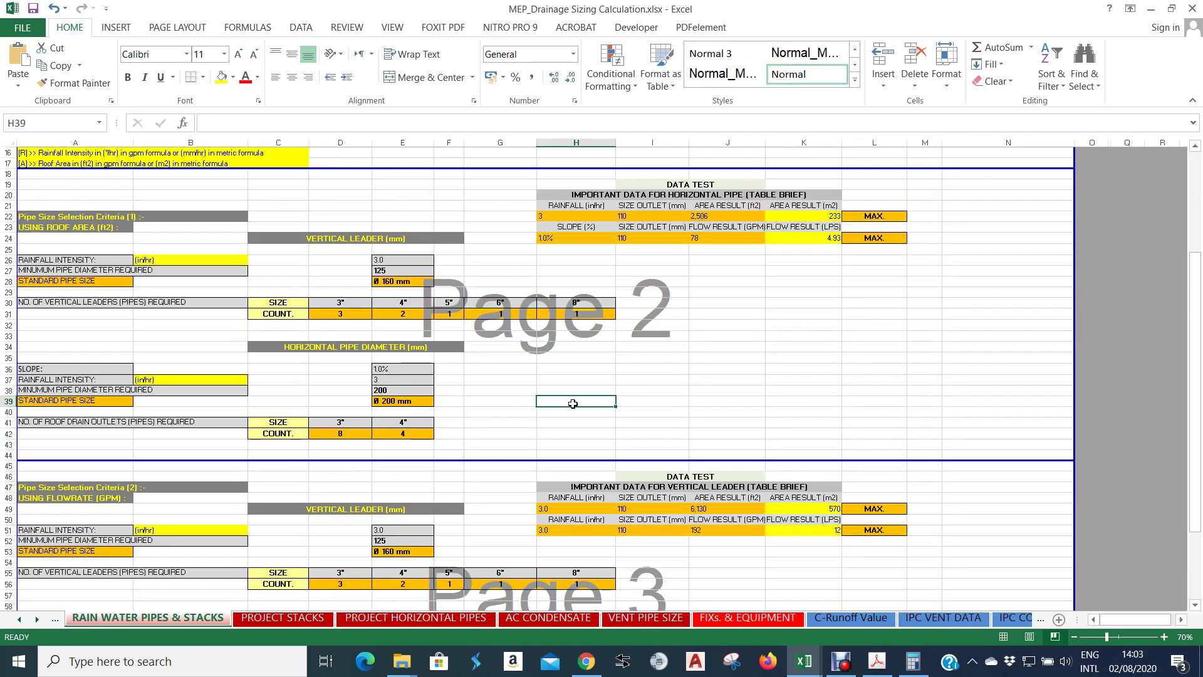
scroll(567, 404, "up", 1)
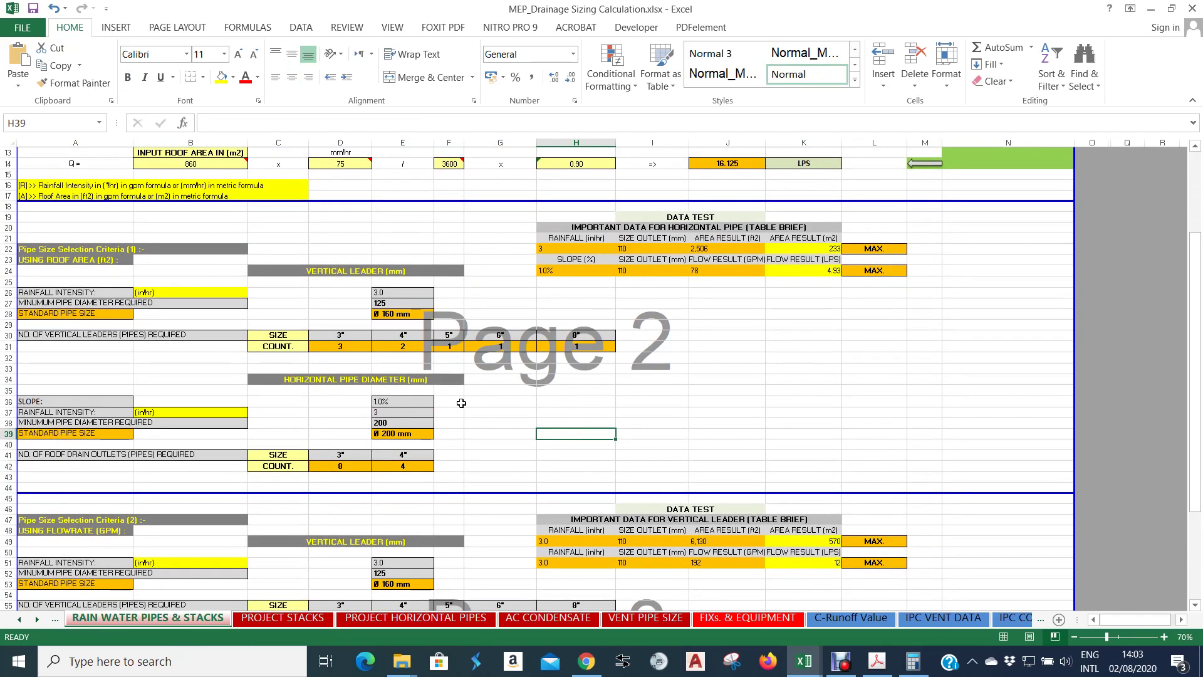
Compare the vertical leader and horizontal pipe sections of selection criteria 1 (roof area) and criteria 2 (flow rate).
scroll(461, 402, "down", 1)
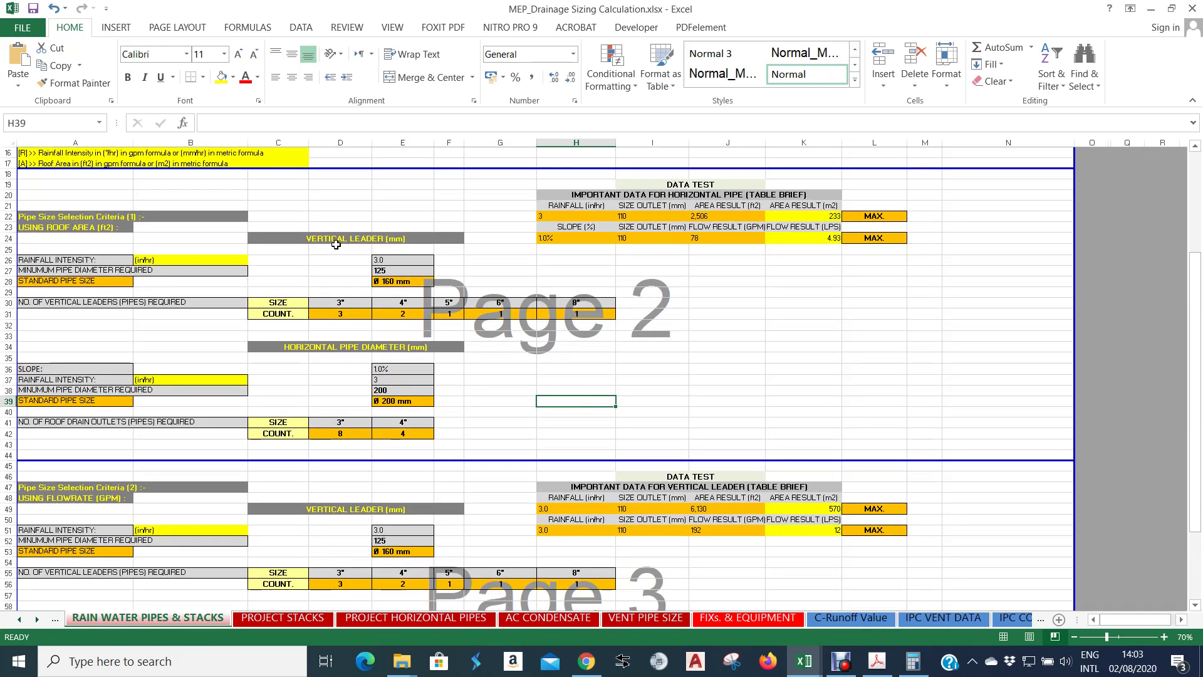
left_click(336, 244)
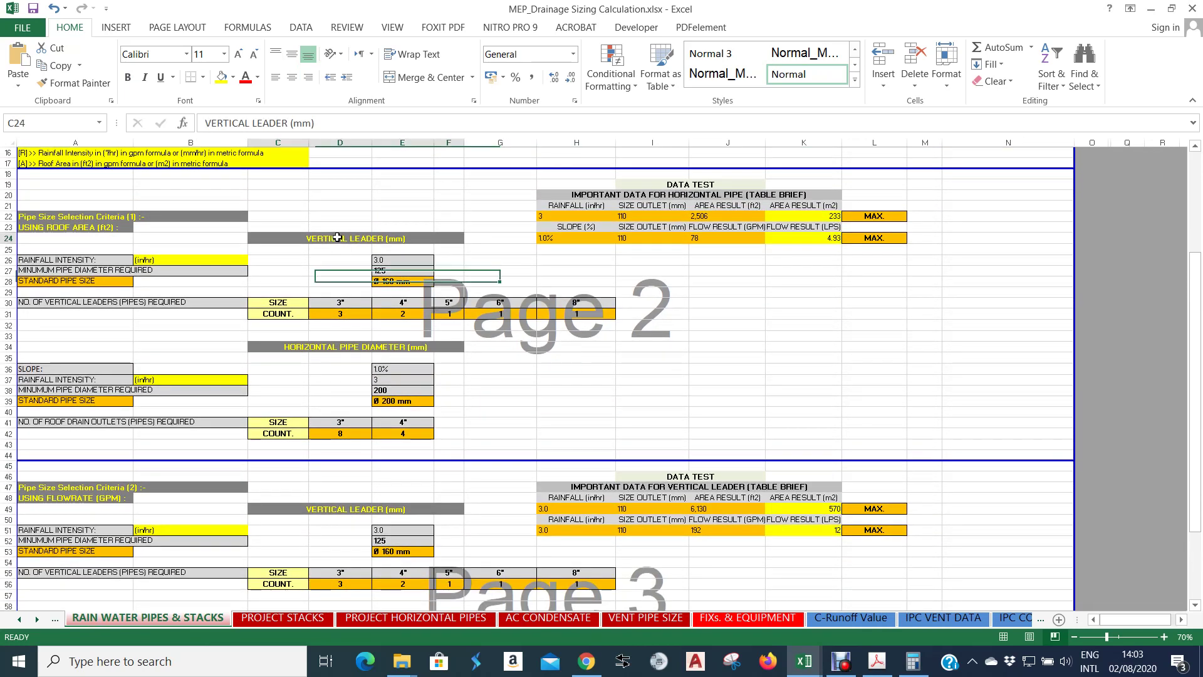
left_click(351, 347)
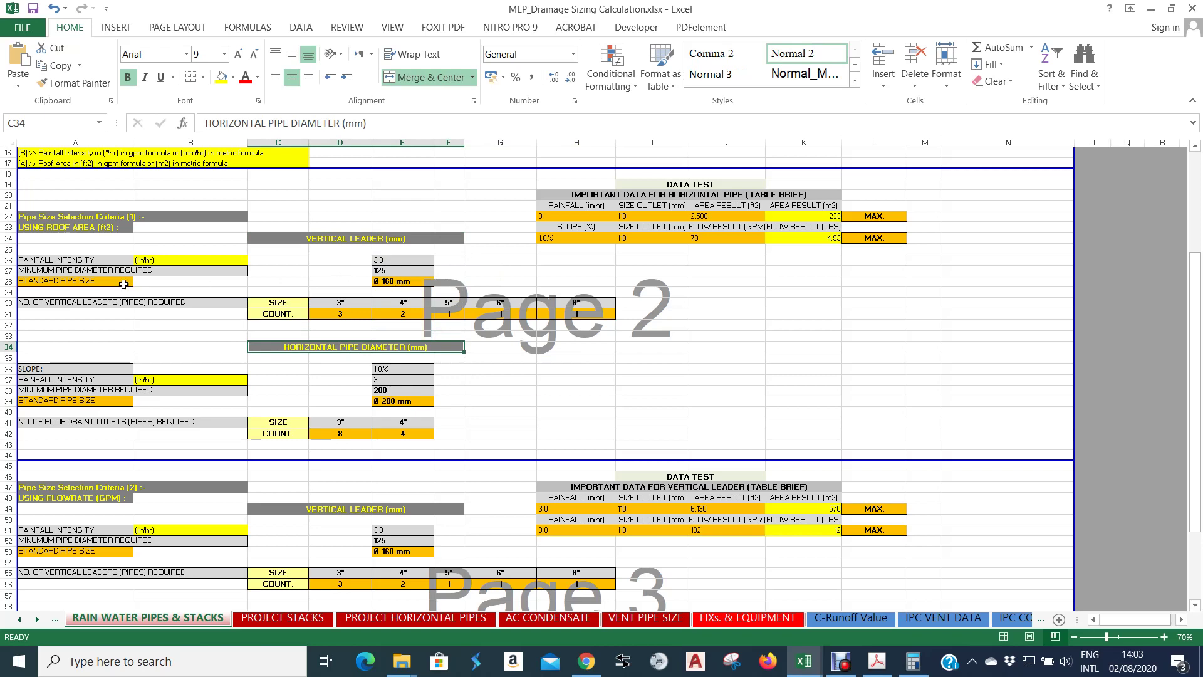
scroll(393, 259, "down", 9)
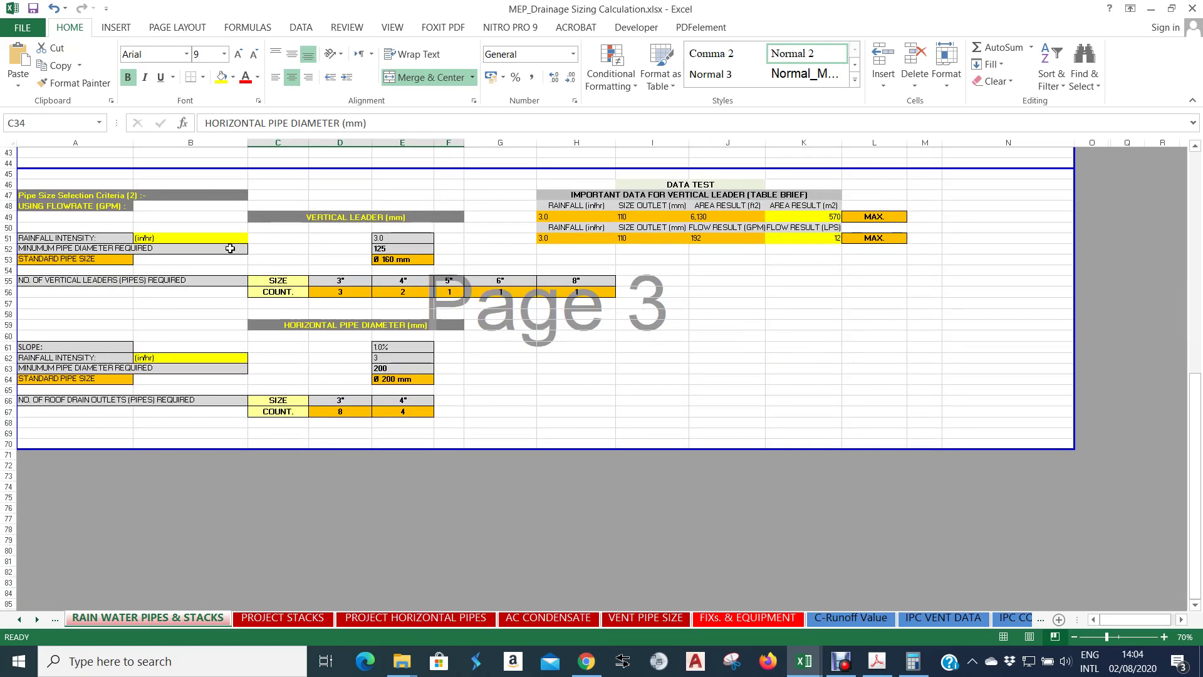
left_click(328, 216)
scroll(402, 246, "up", 1)
scroll(401, 246, "up", 6)
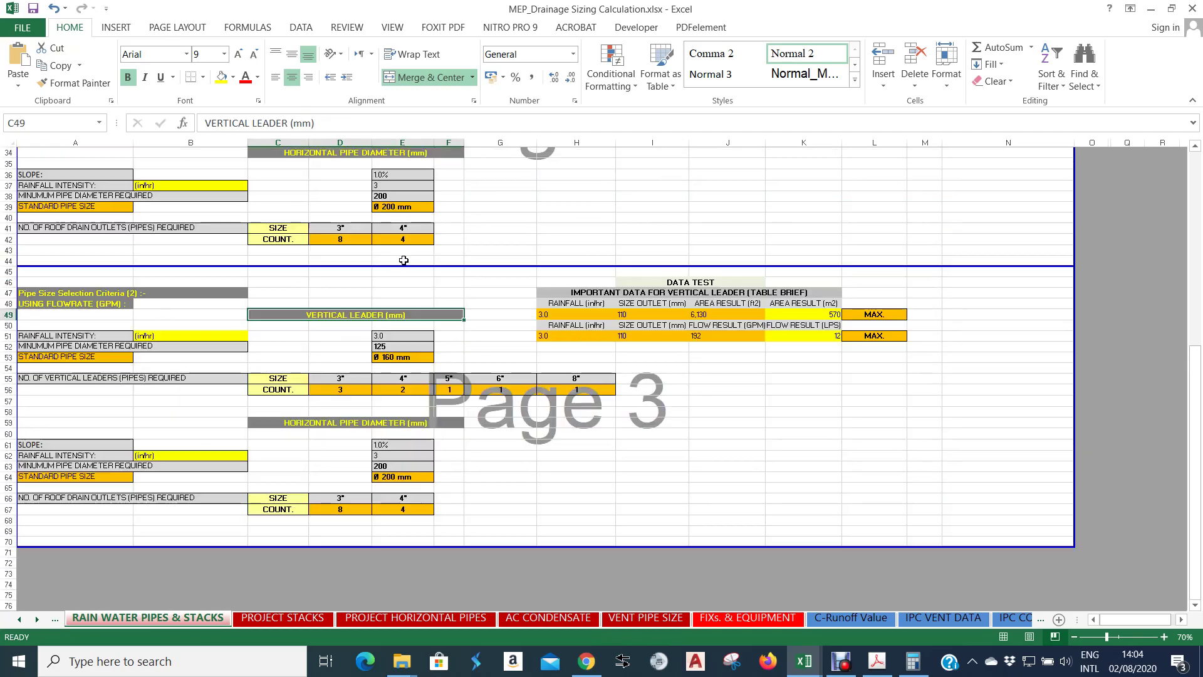
scroll(376, 254, "up", 2)
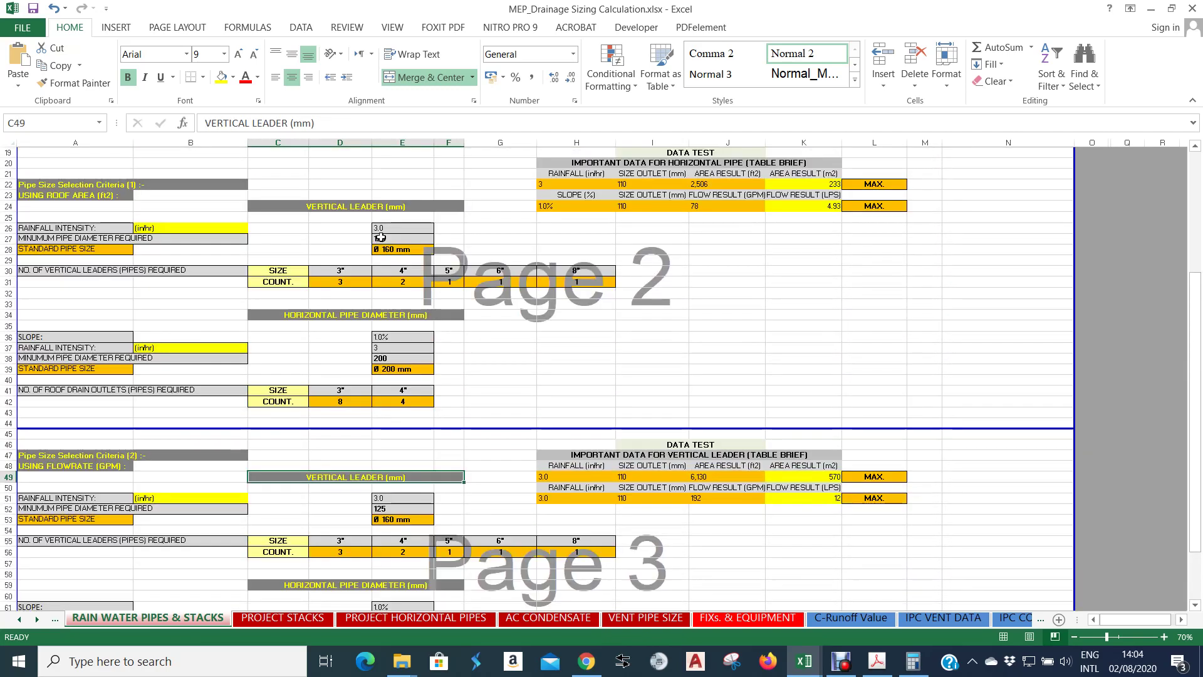
scroll(365, 252, "down", 3)
scroll(365, 252, "up", 1)
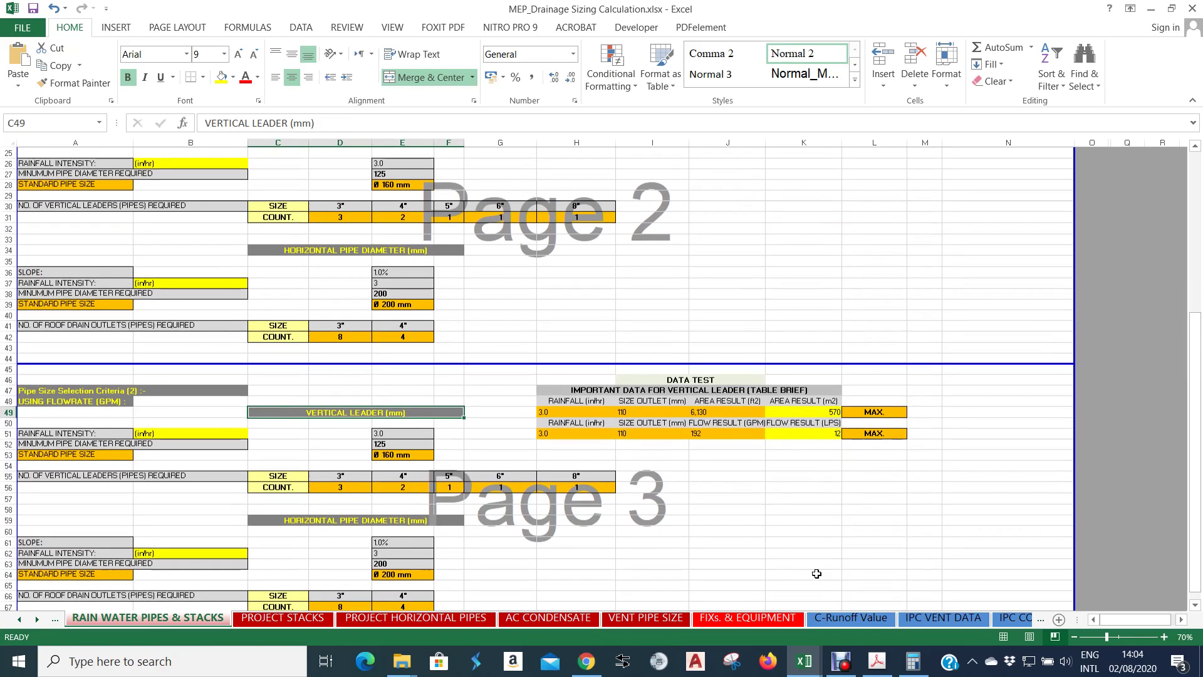
Review the vertical leader and horizontal storm piping tables on the IPC CODE DATA sheet.
left_click(1010, 618)
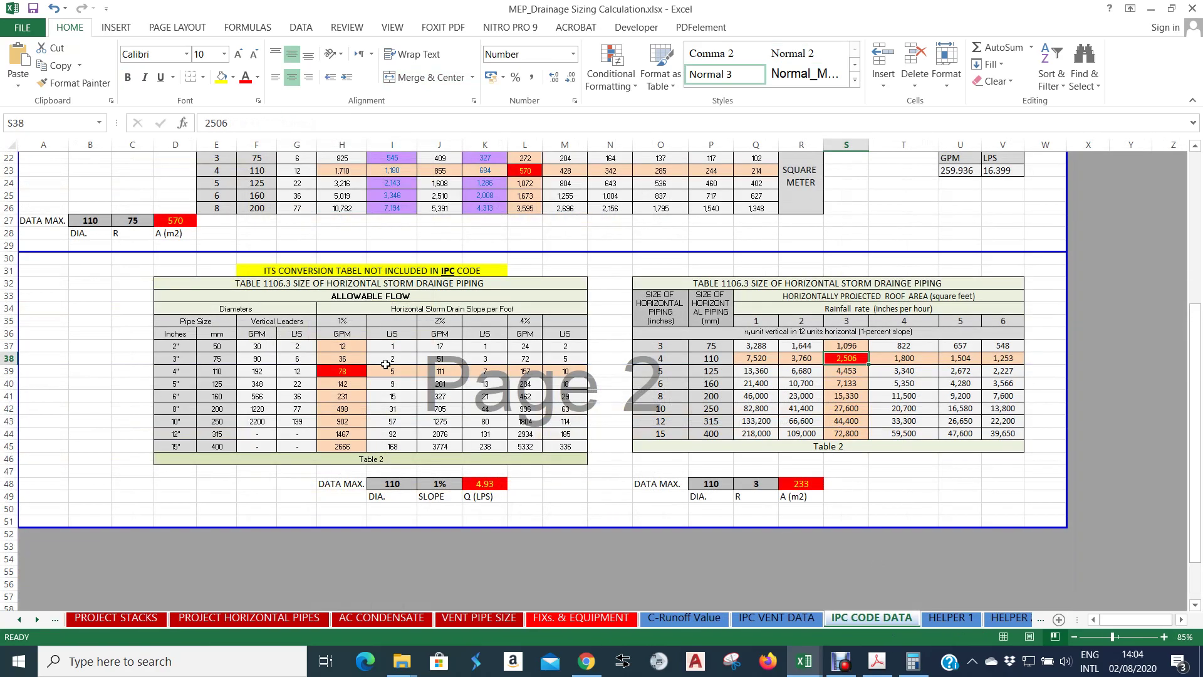
scroll(385, 364, "up", 7)
scroll(544, 295, "down", 4)
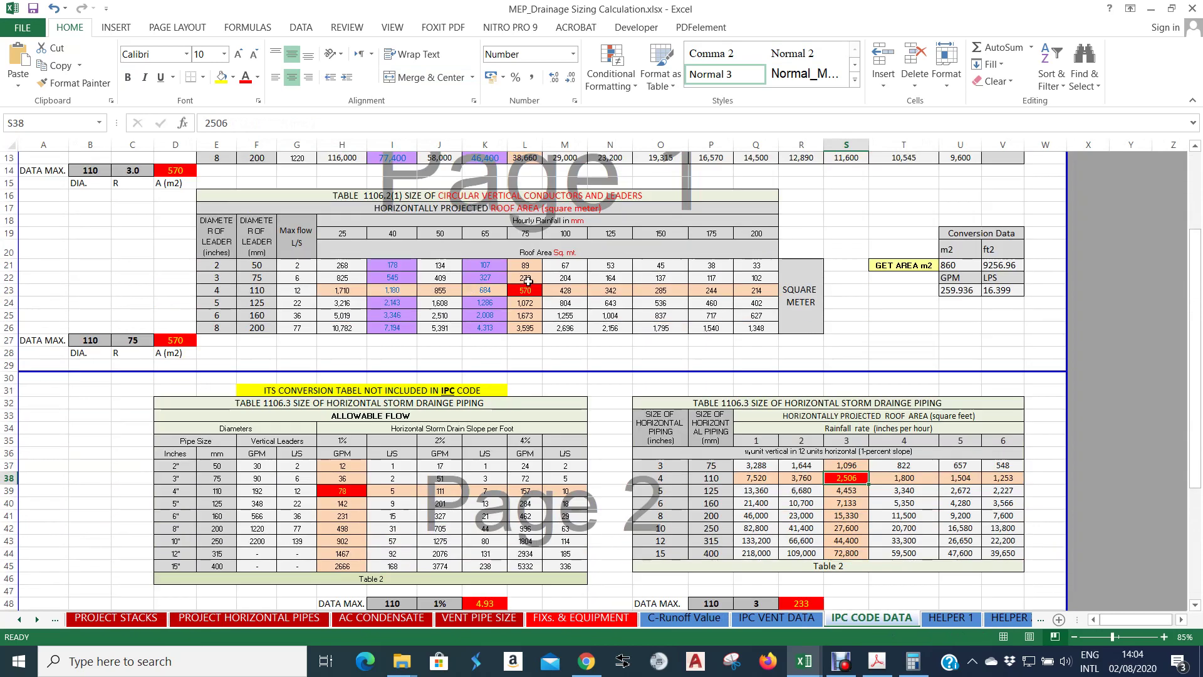
scroll(300, 278, "down", 2)
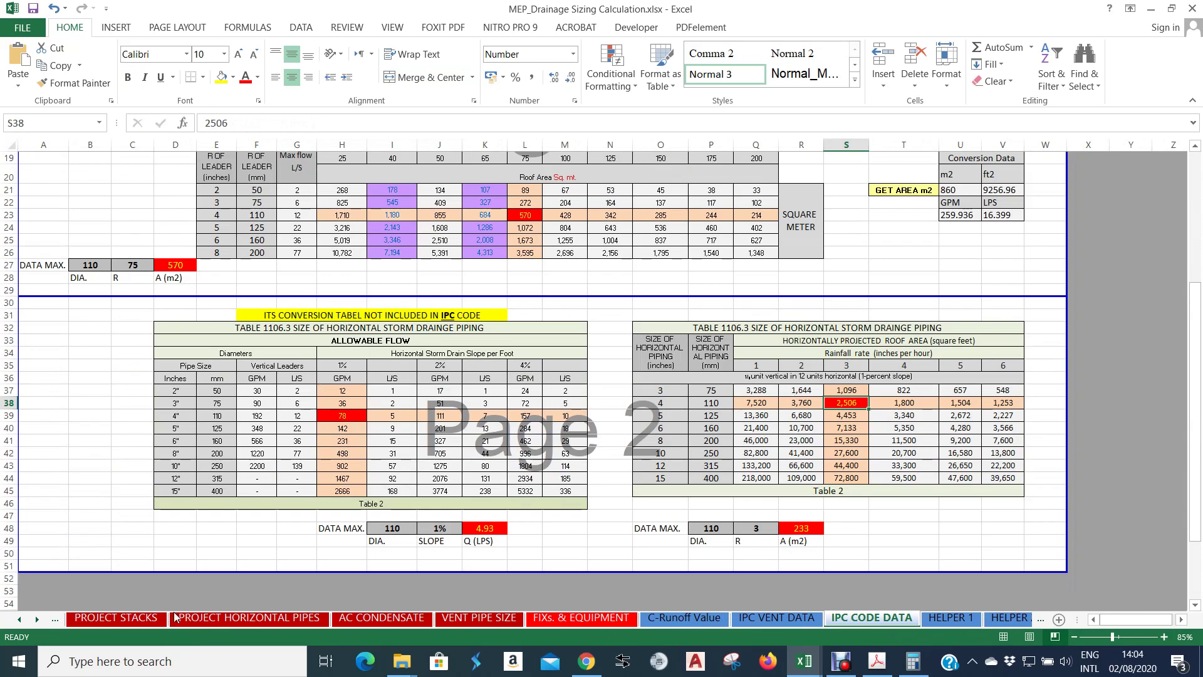
Back on RAIN WATER PIPES & STACKS, examine the criteria 2 vertical leader's rainfall intensity options and its minimum and standard pipe size formulas.
left_click(55, 619)
scroll(340, 419, "down", 4)
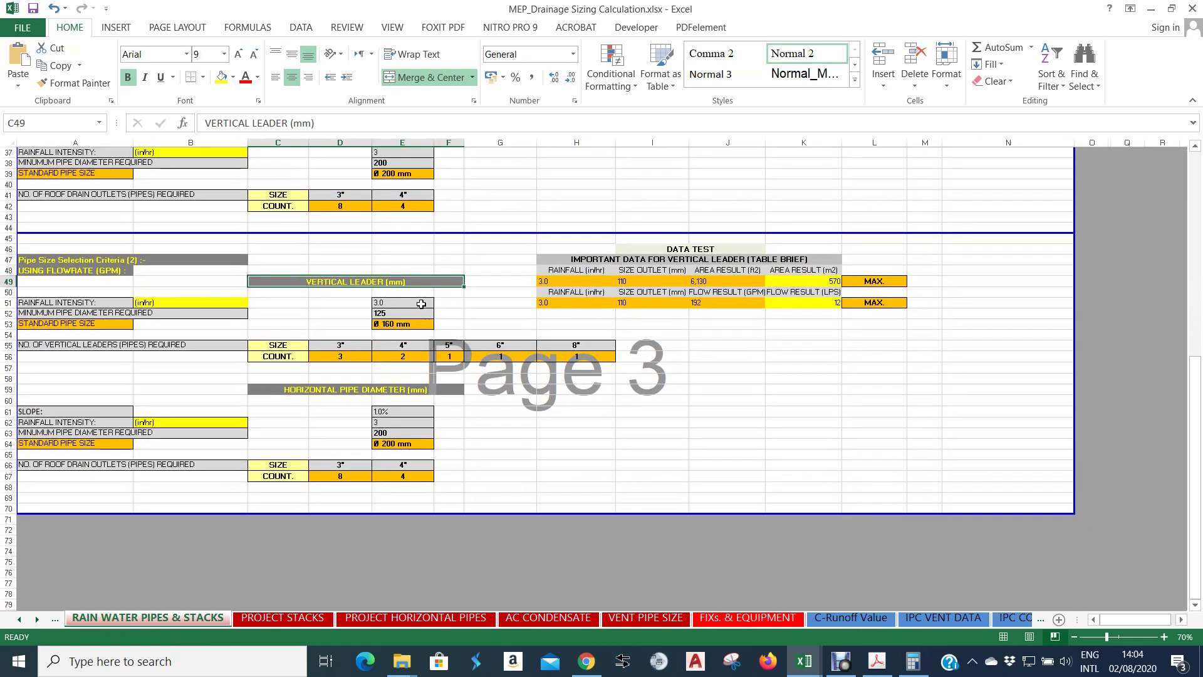
left_click(421, 304)
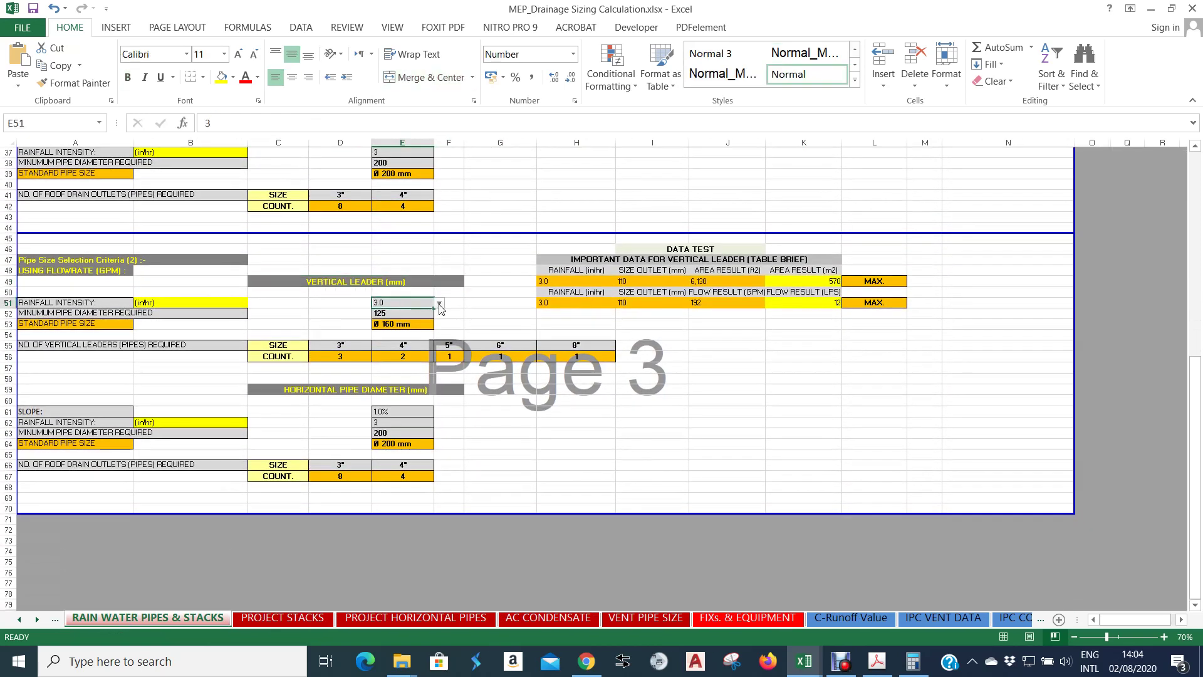
left_click(440, 305)
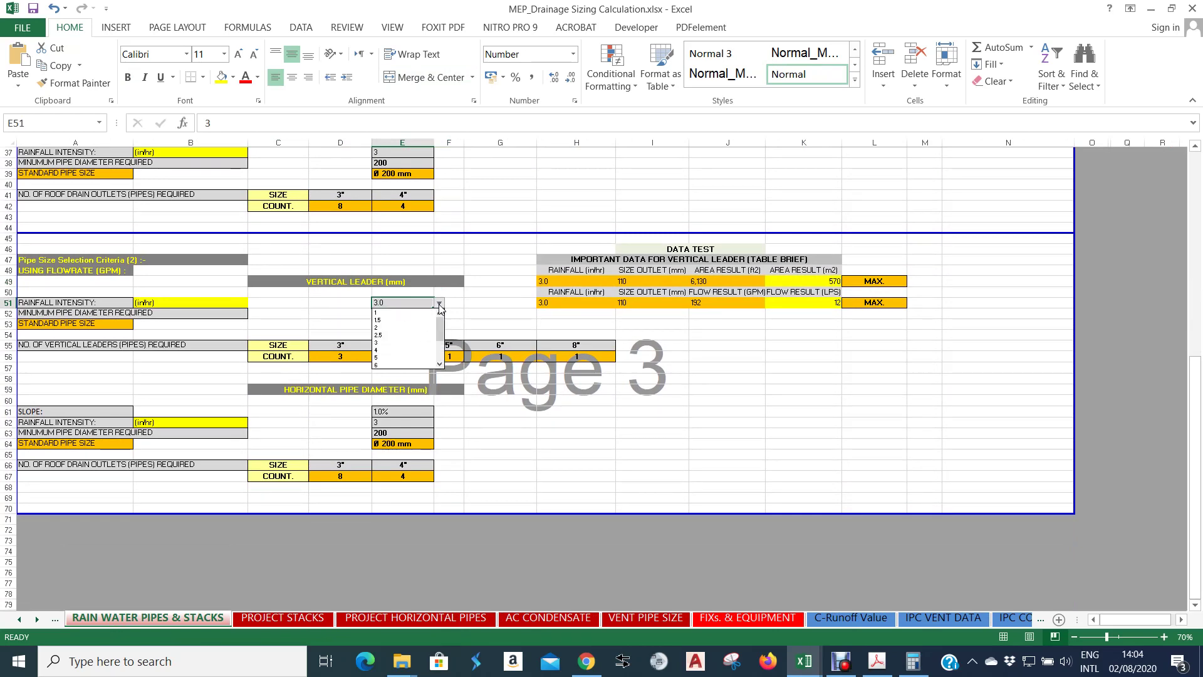
left_click(440, 305)
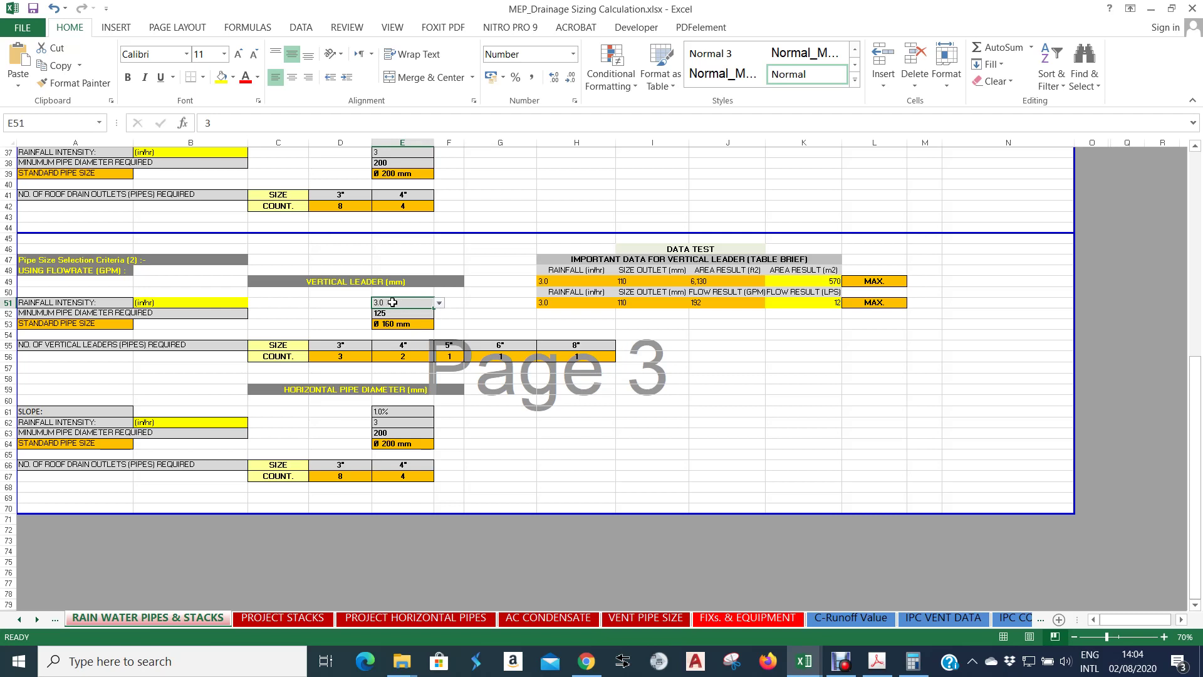
scroll(423, 302, "down", 1)
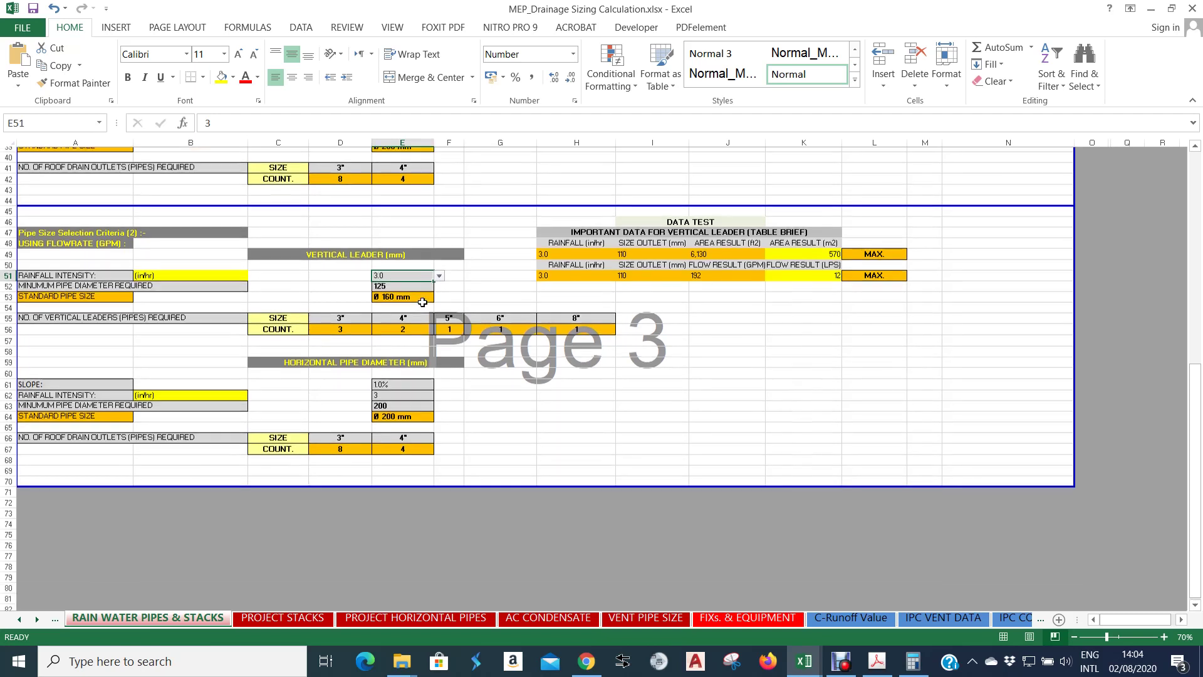
left_click(404, 282)
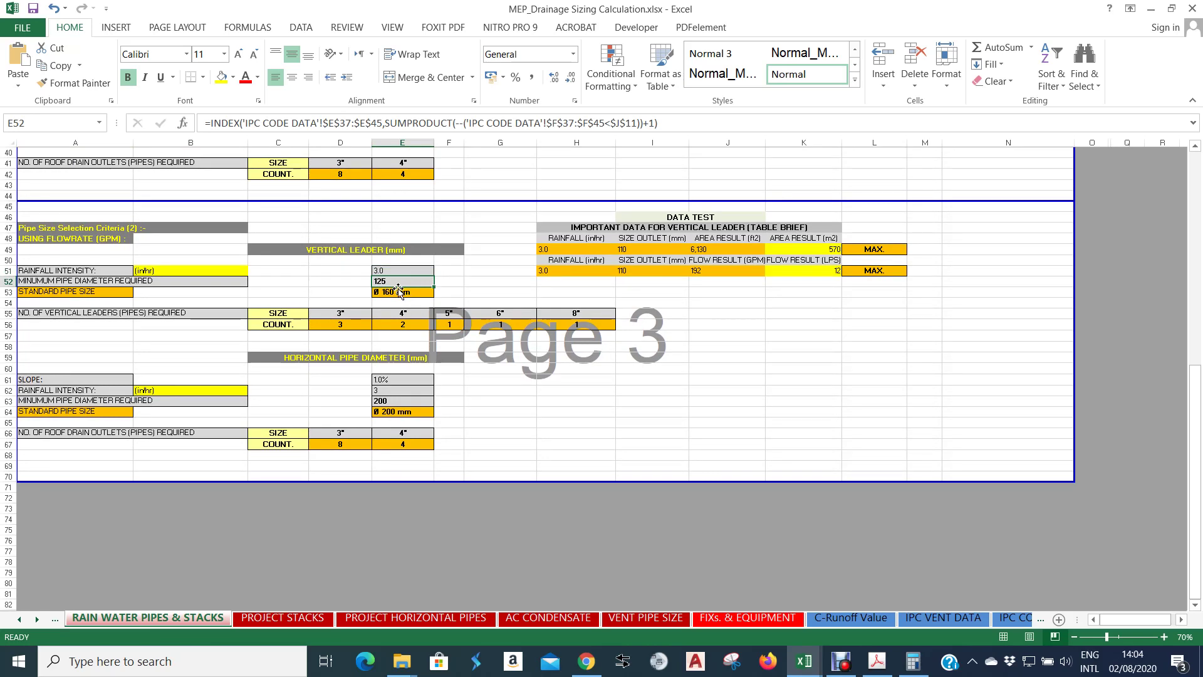
left_click(404, 293)
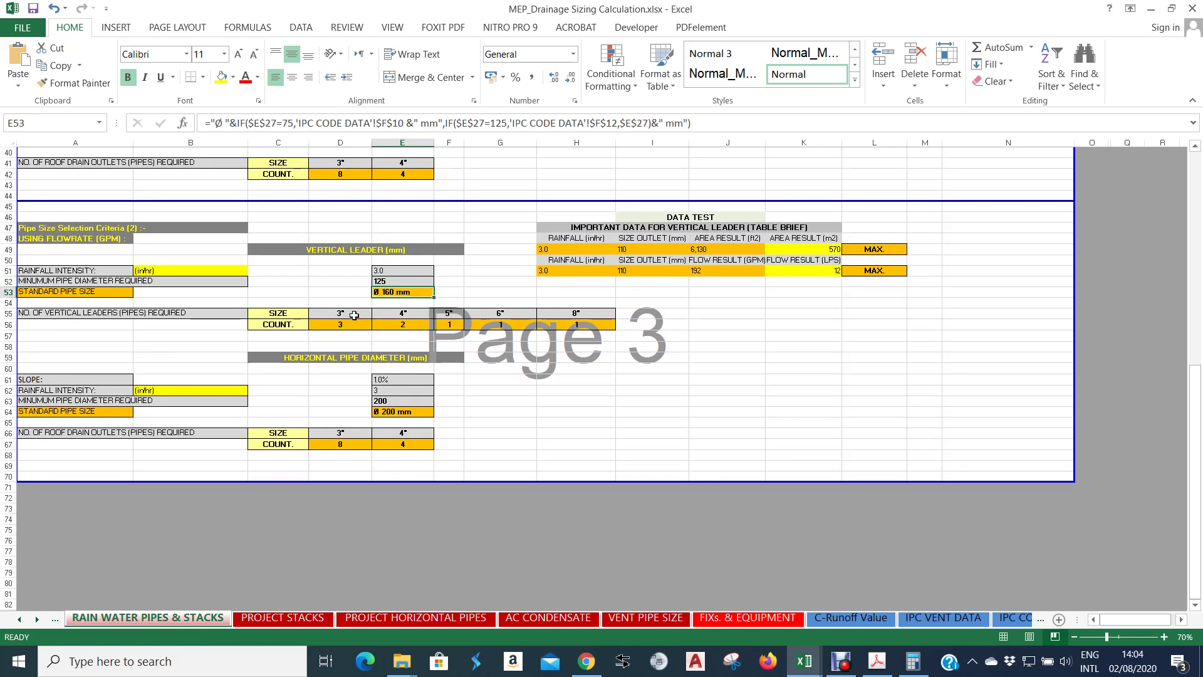
Inspect the criteria 2 vertical leader count formulas for the 3", 4", 5", 6" and 8" sizes.
left_click(356, 324)
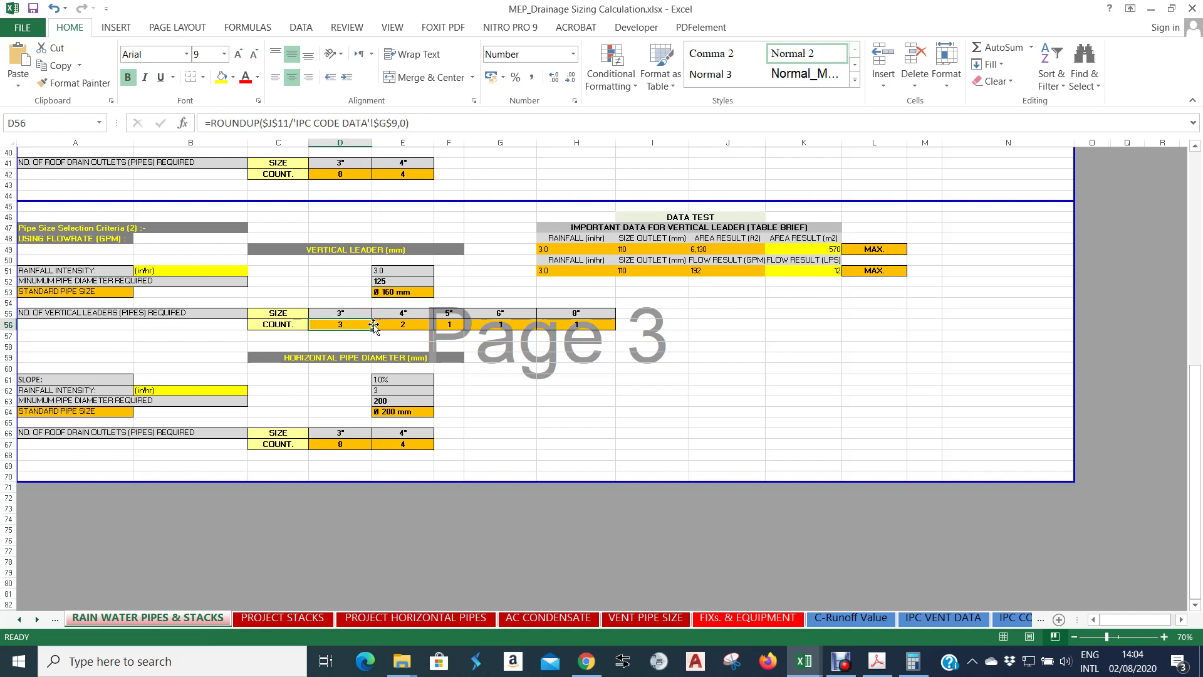
left_click(408, 324)
left_click(449, 323)
left_click(501, 324)
left_click(551, 323)
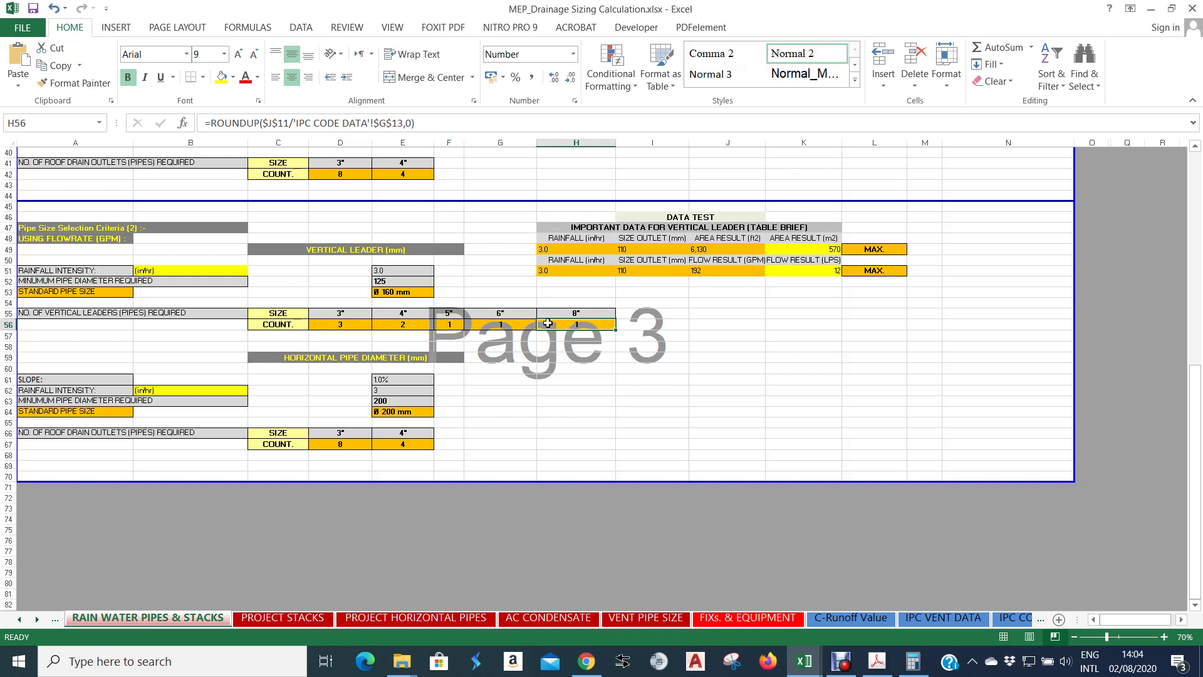
Examine the criteria 2 horizontal pipe's slope, rainfall intensity and minimum diameter formula, plus the vertical leader's standard pipe size.
scroll(410, 374, "down", 1)
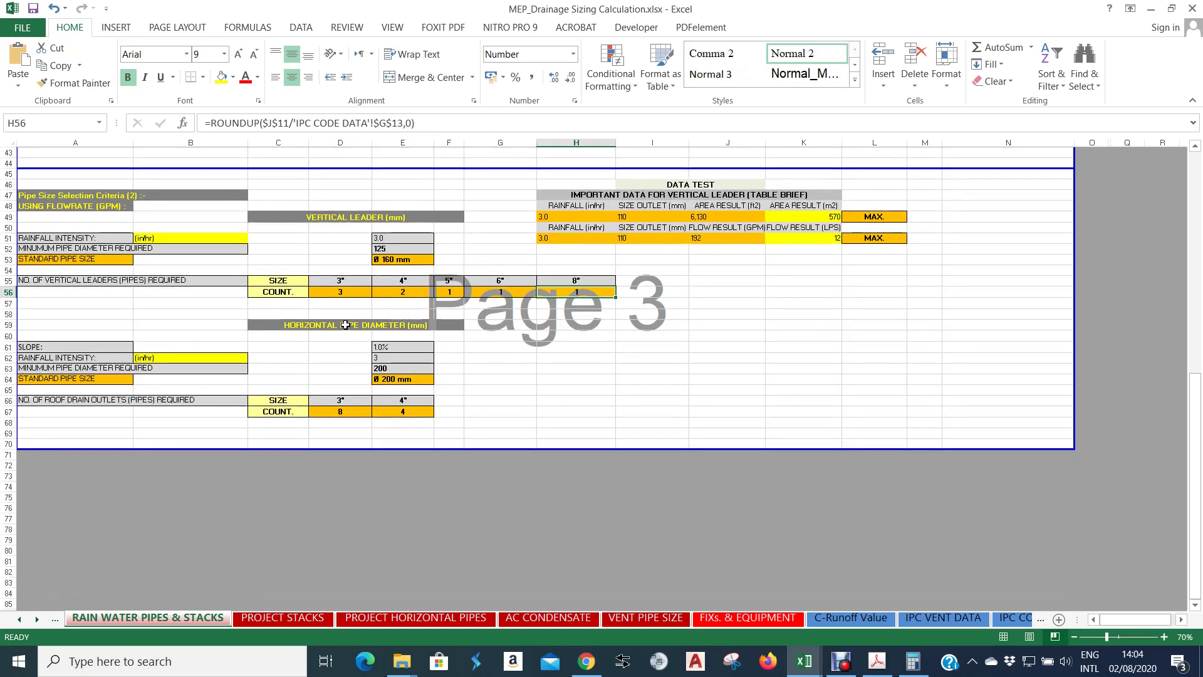
left_click(396, 347)
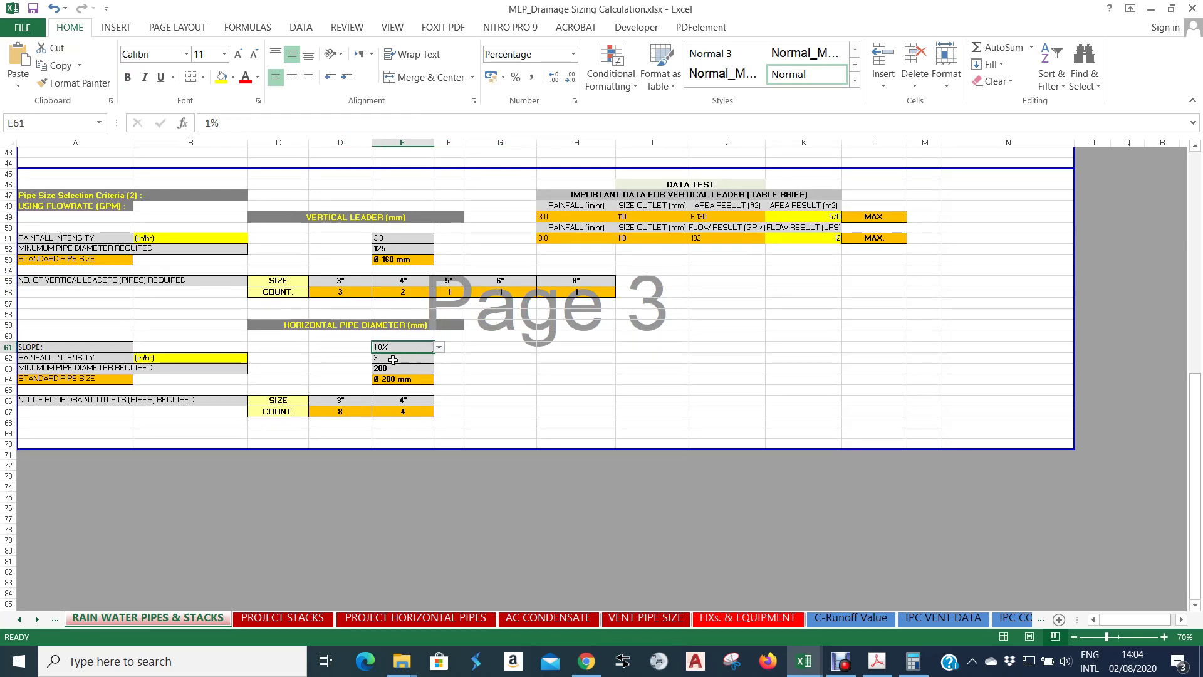
left_click(392, 360)
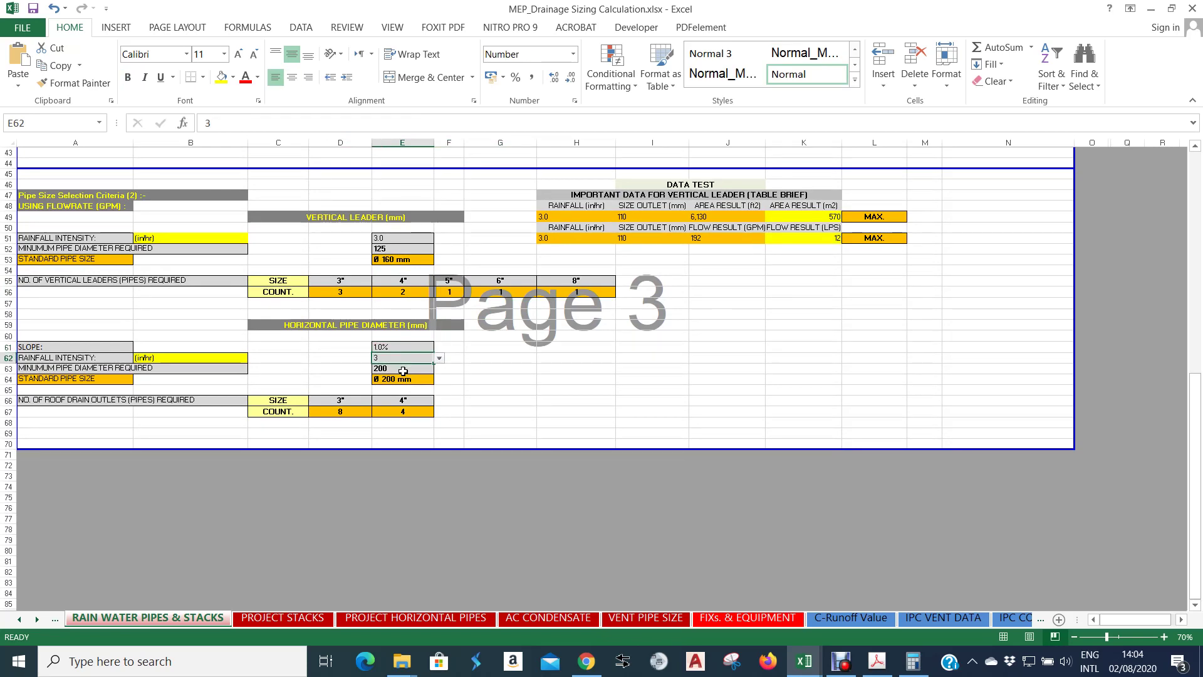
left_click(403, 370)
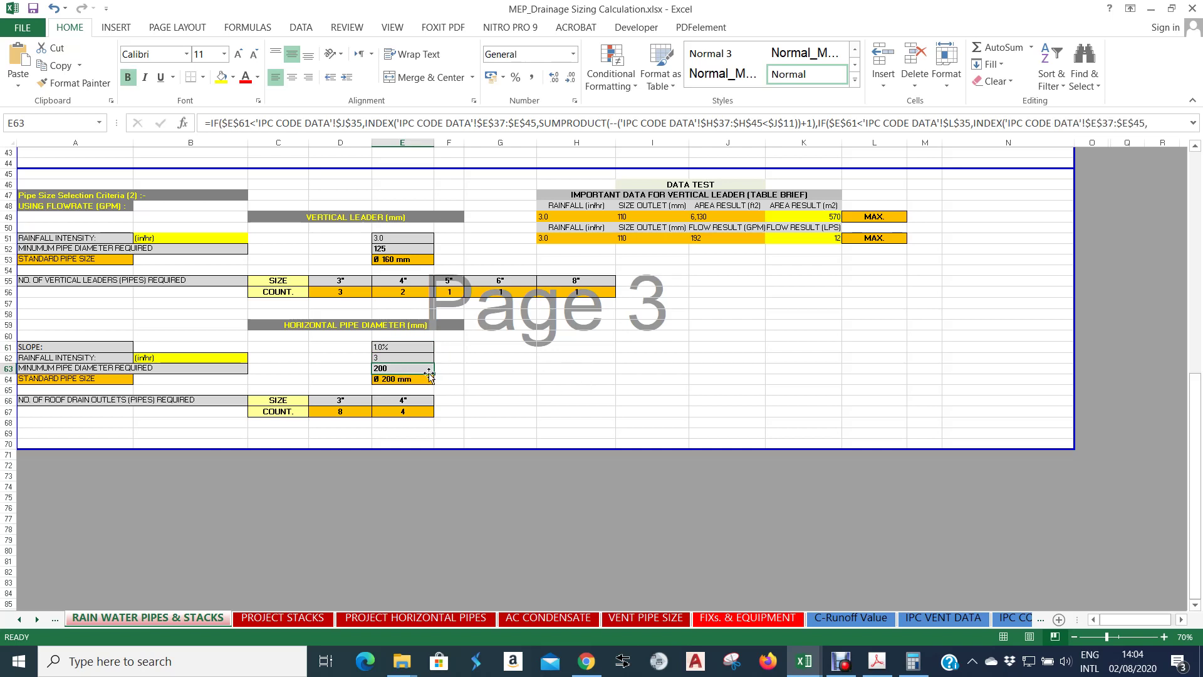
left_click(405, 260)
Inspect the criteria 2 count formula for 3" roof drain outlets and look up the 75 mm pipe at 3 in/hr in Table 1106.3.
left_click(298, 414)
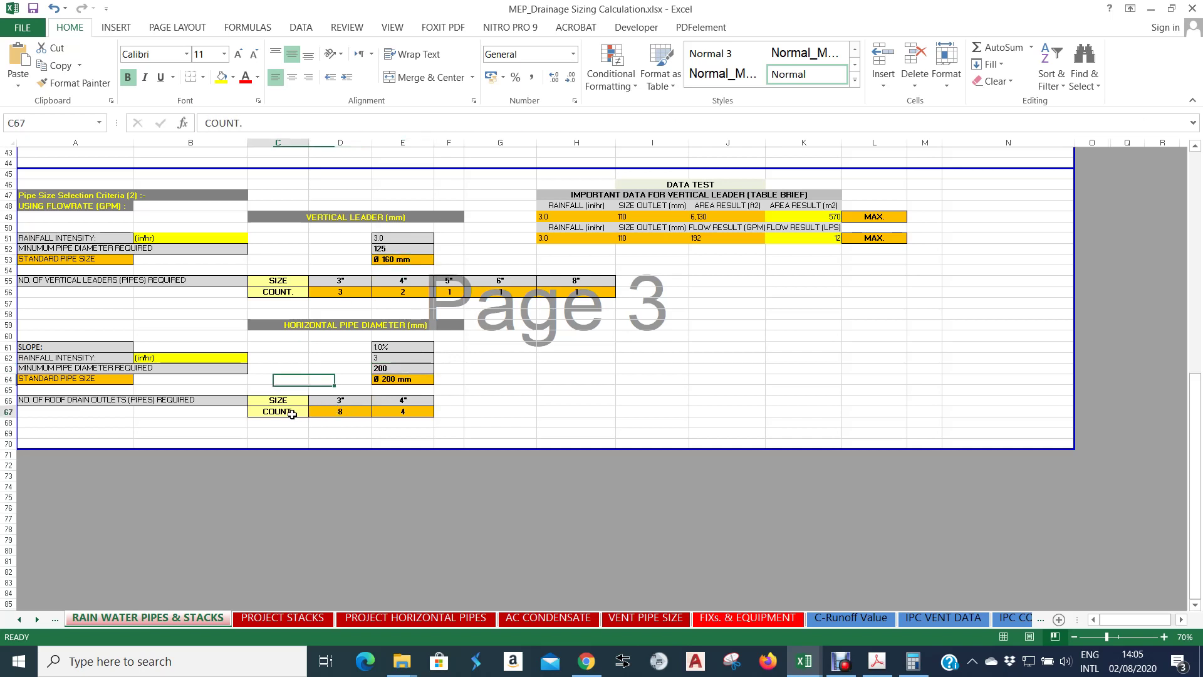
left_click(353, 412)
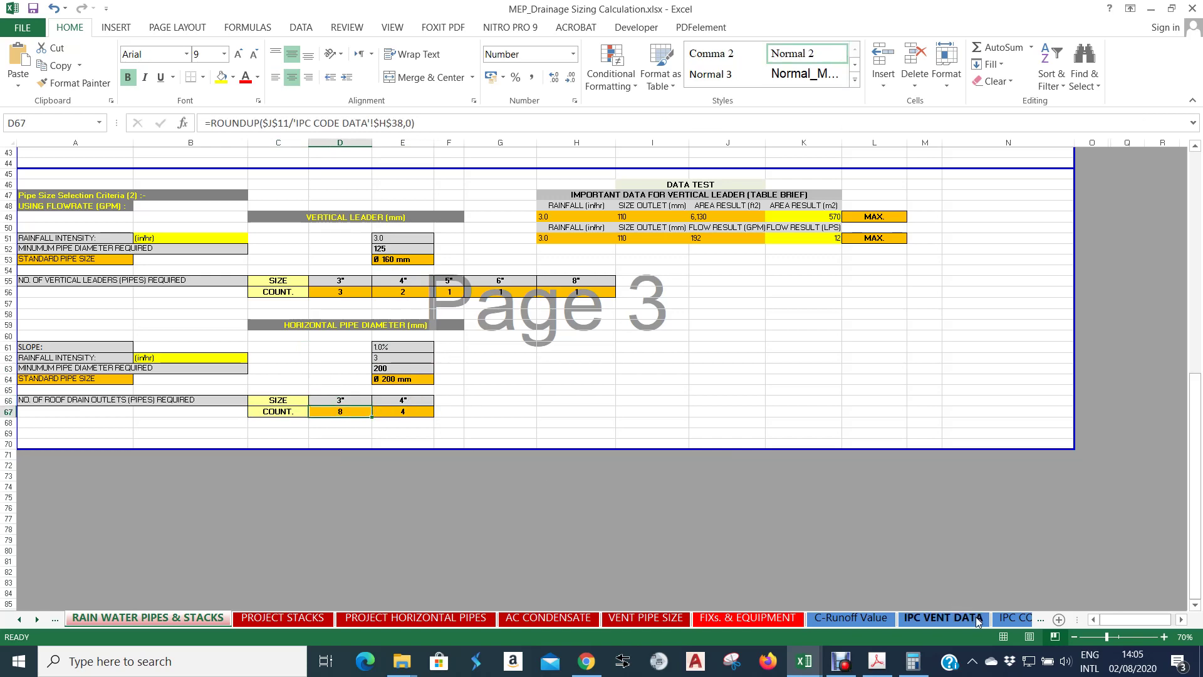
left_click(943, 618)
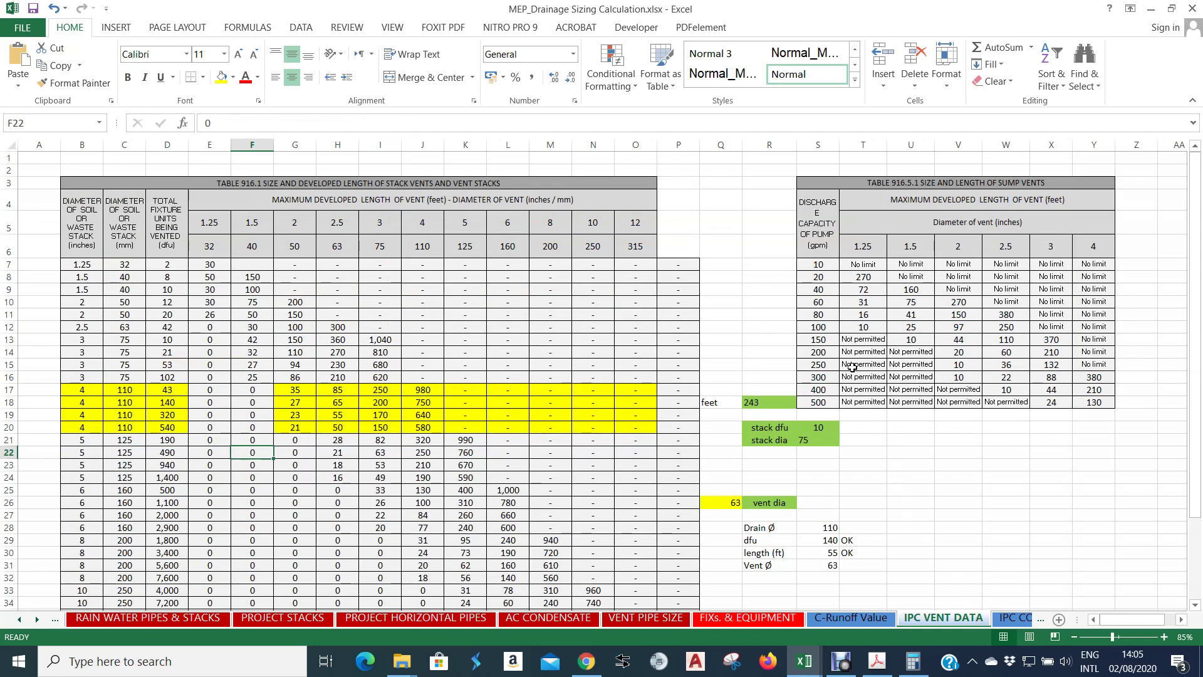
left_click(1012, 618)
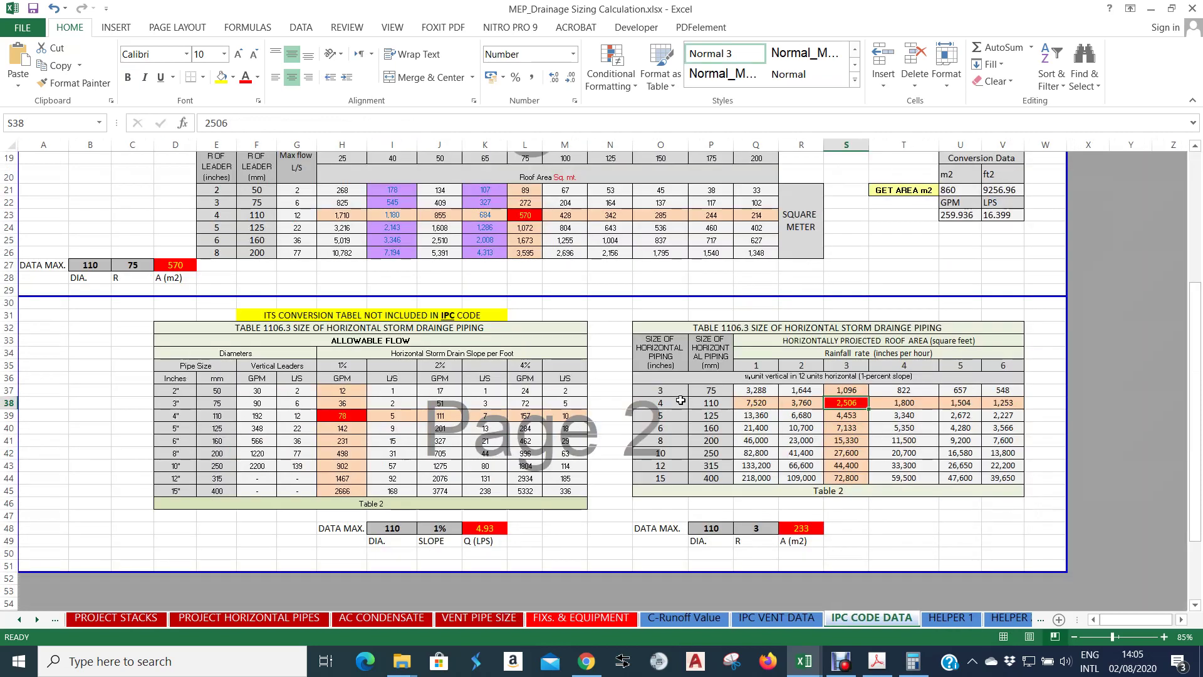
left_click(828, 389)
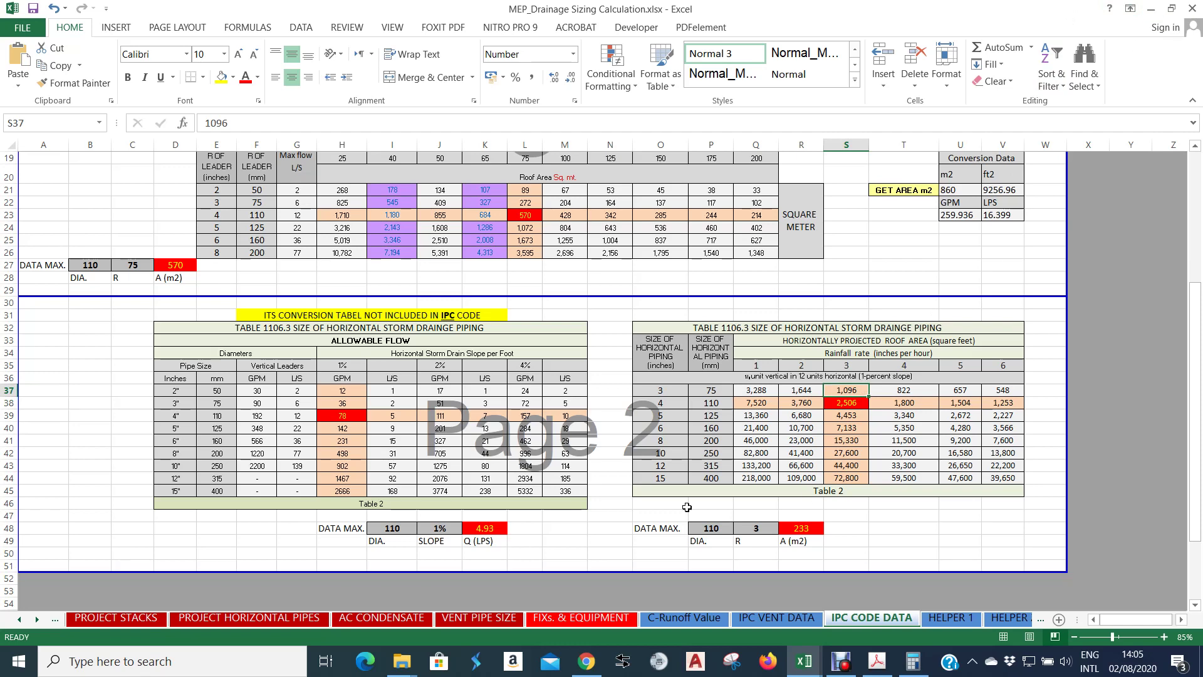
Inspect the criteria 2 count formula for 4" roof drain outlets and look up the 110 mm pipe at 3 in/hr in Table 1106.3.
left_click(76, 619)
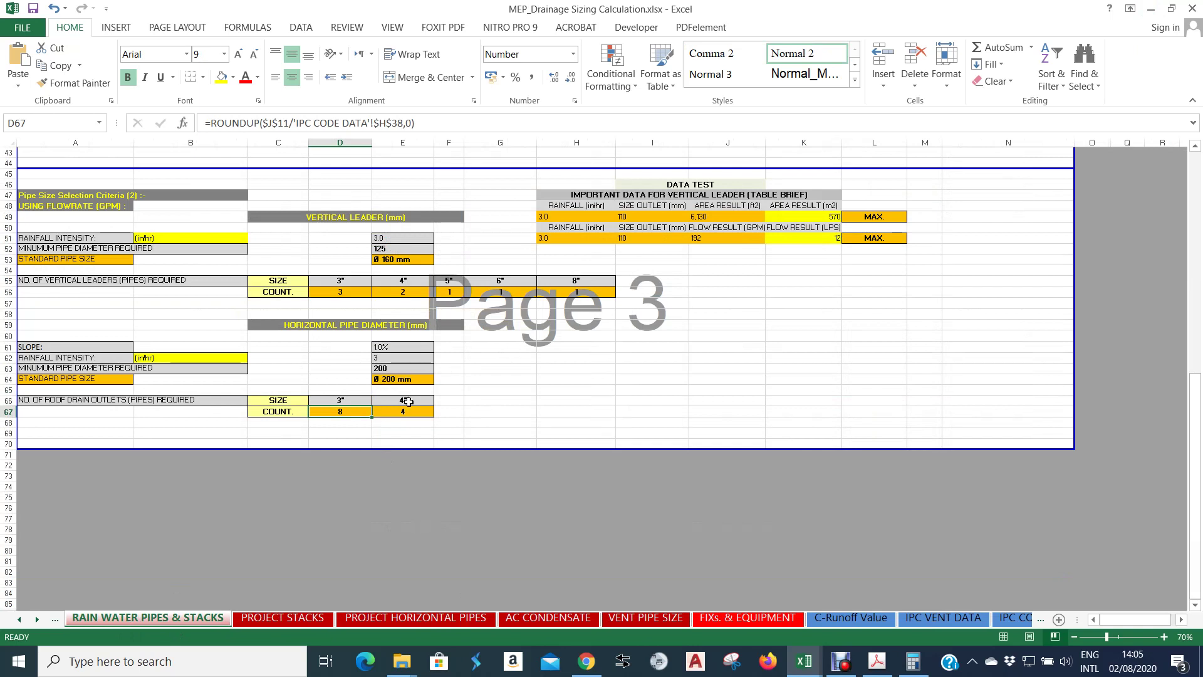
left_click(408, 401)
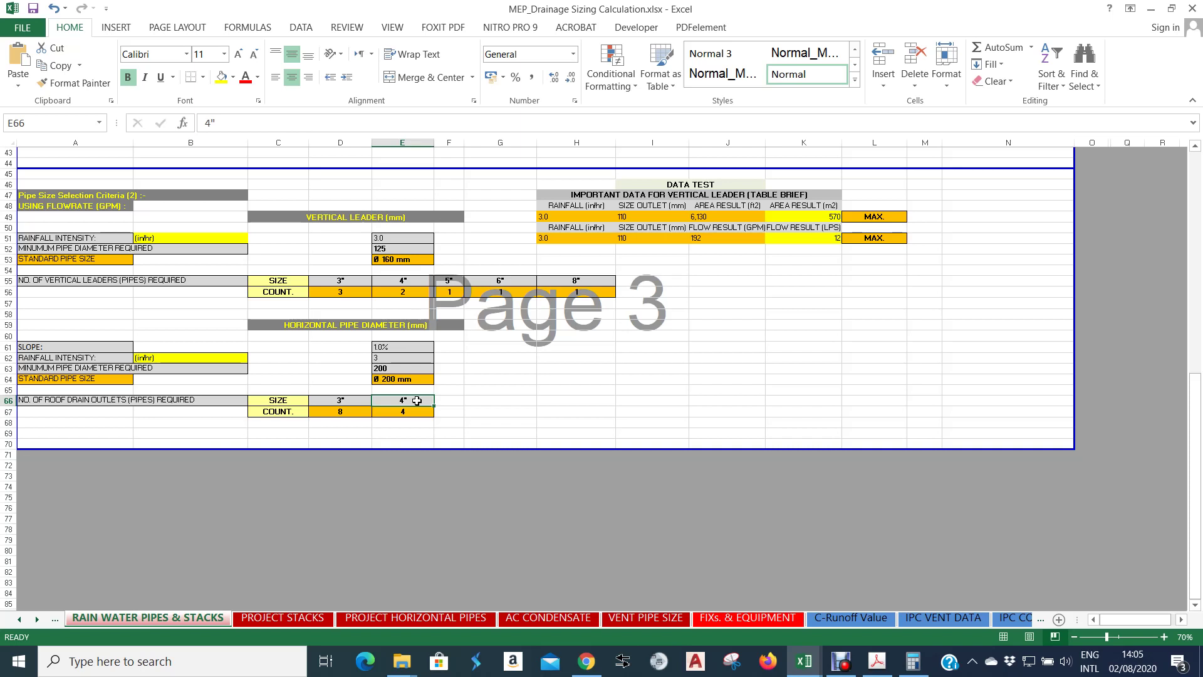
left_click(410, 412)
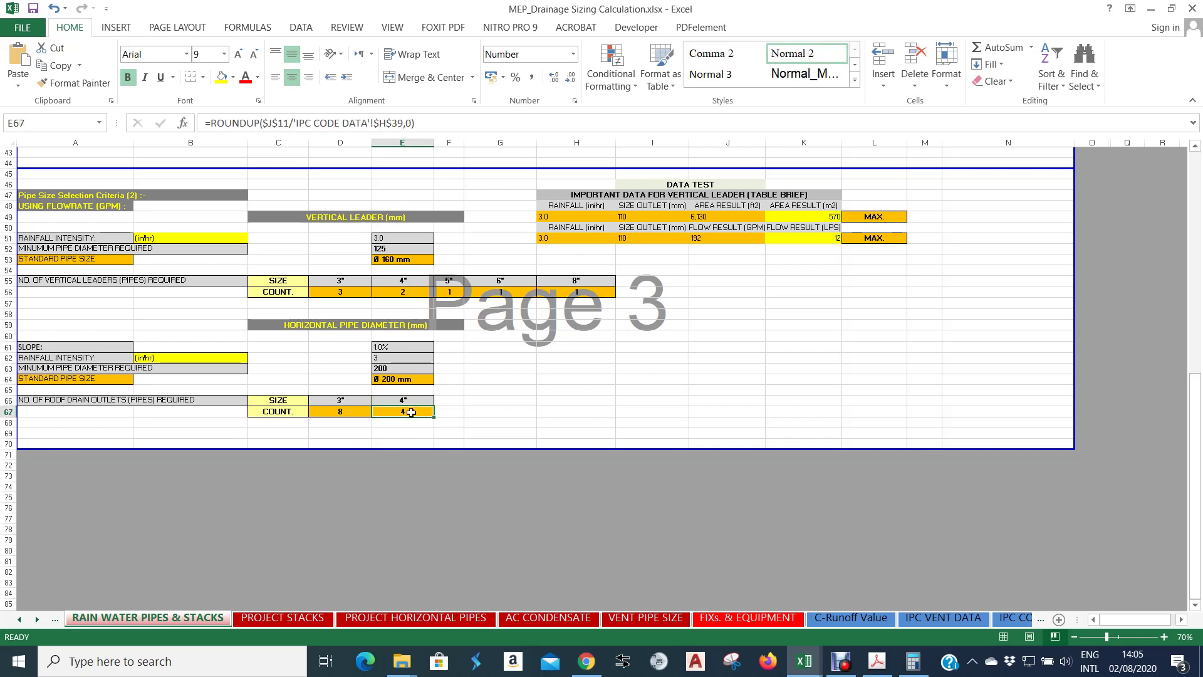
left_click(1013, 618)
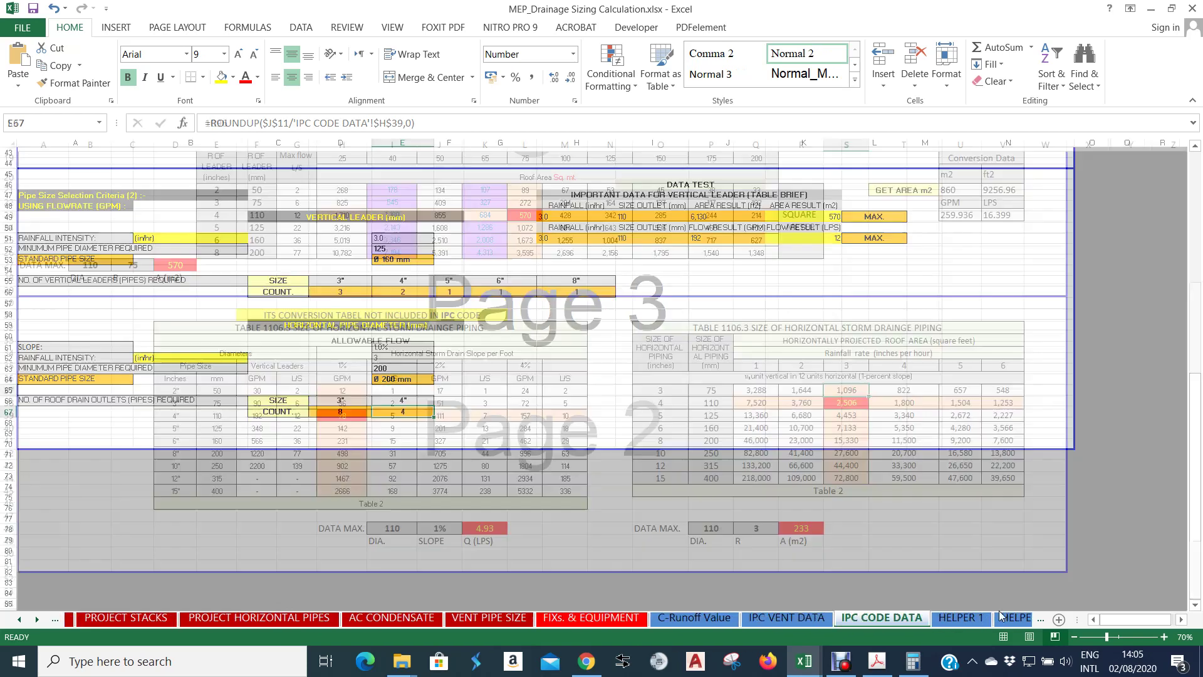
left_click(858, 407)
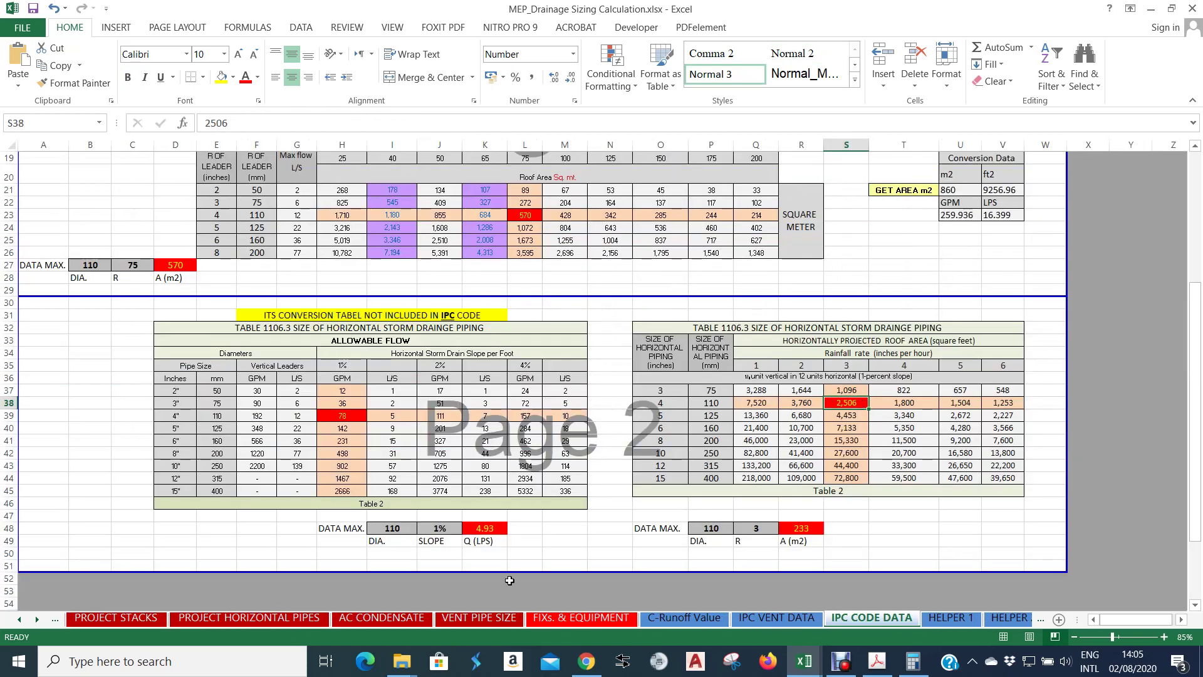
Return to the design calculation inputs at the start of the RAIN WATER PIPES & STACKS sheet.
left_click(122, 619)
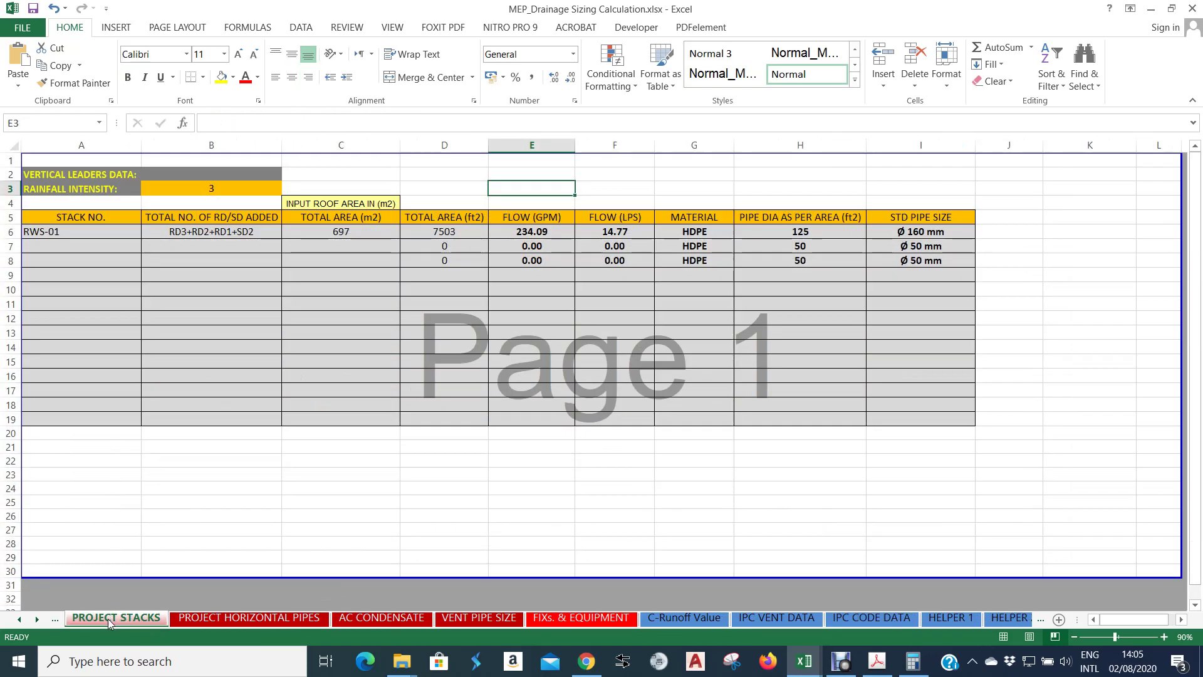
left_click(56, 619)
scroll(388, 363, "up", 14)
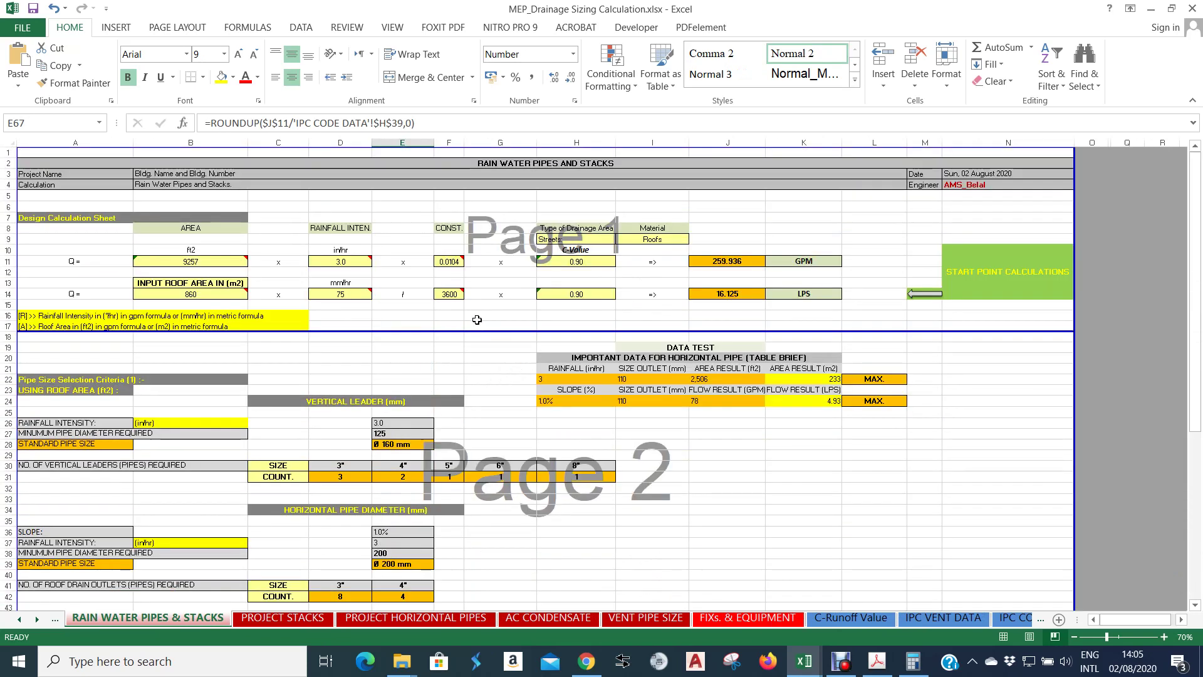